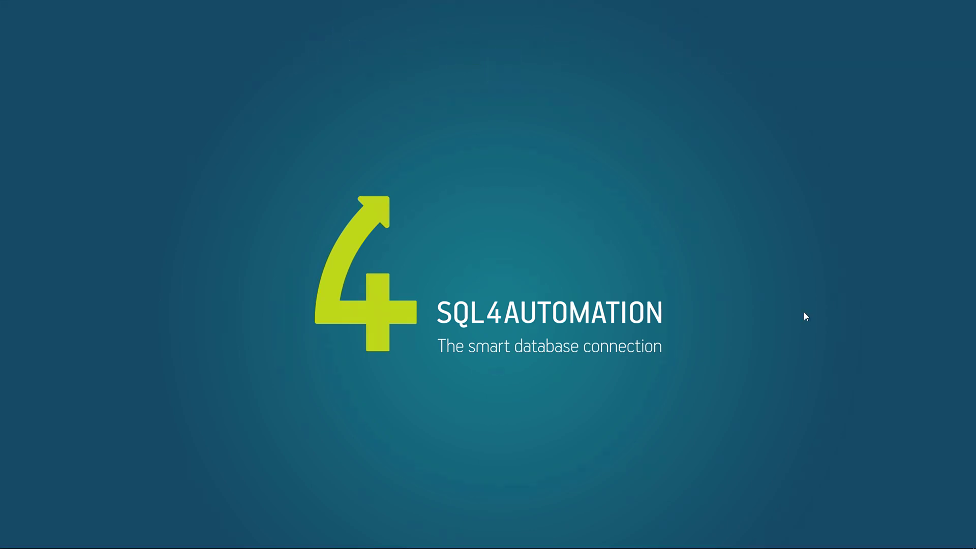
- Launch Firefox and go to grafana.com
key("super")
type("fire")
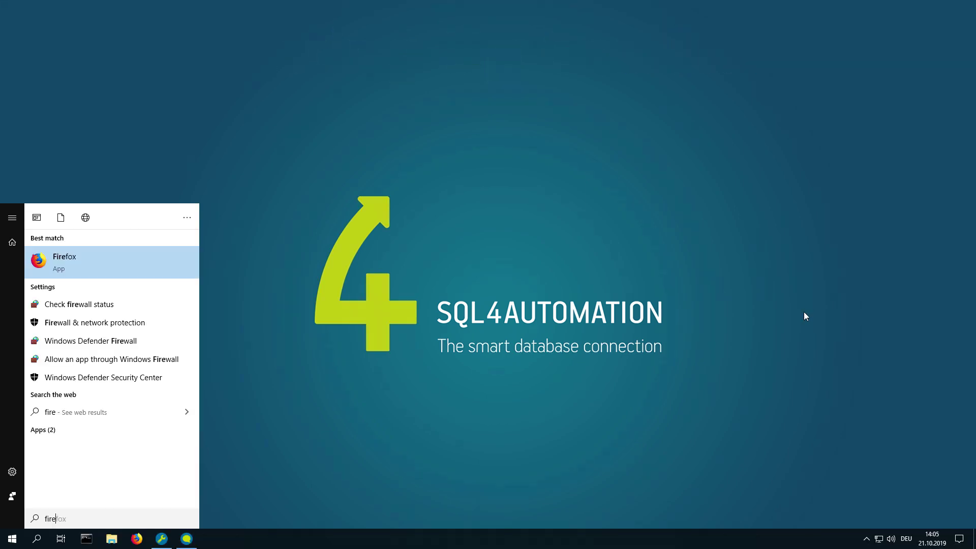
key("Return")
key("ctrl+l")
type("grafa")
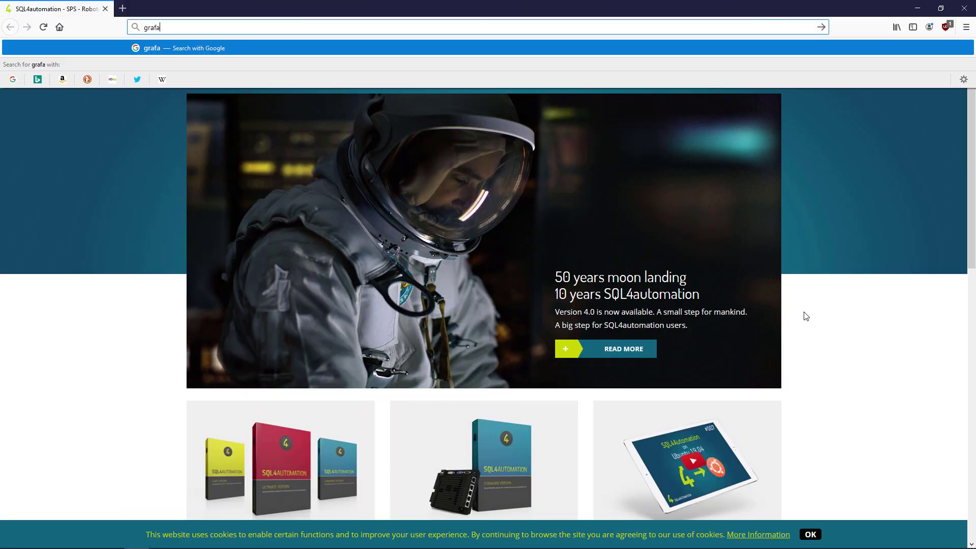
type("na.com")
key("Return")
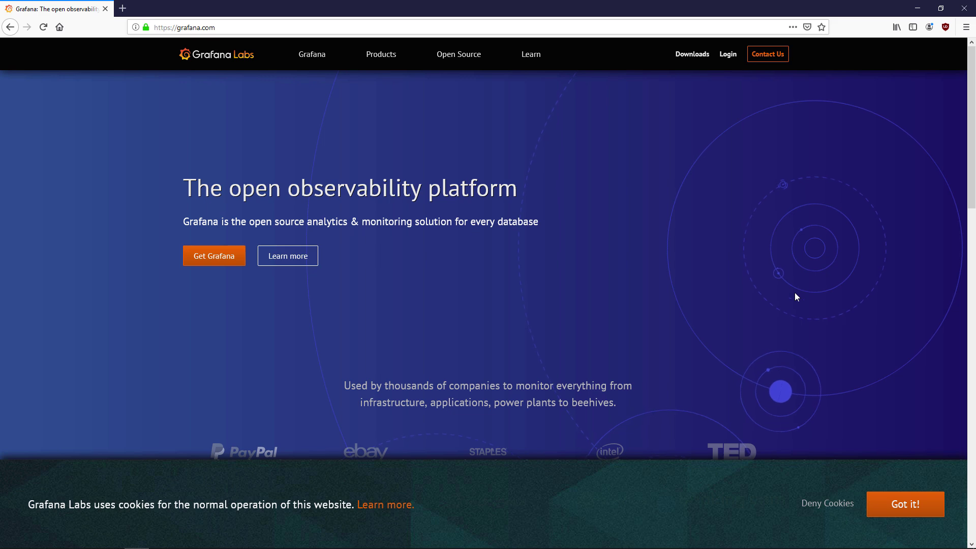
- Download the Grafana Windows installer and show it in the Downloads folder
left_click(692, 54)
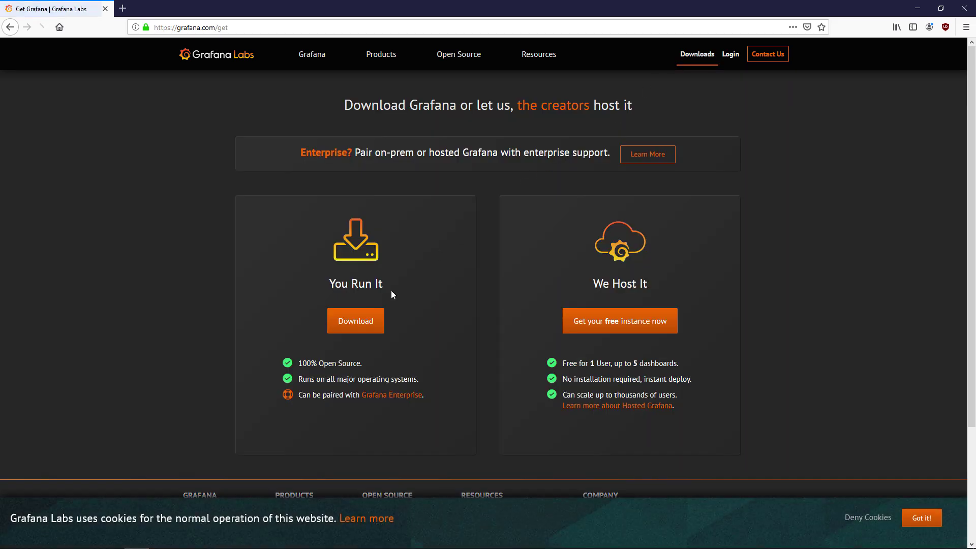
left_click(374, 320)
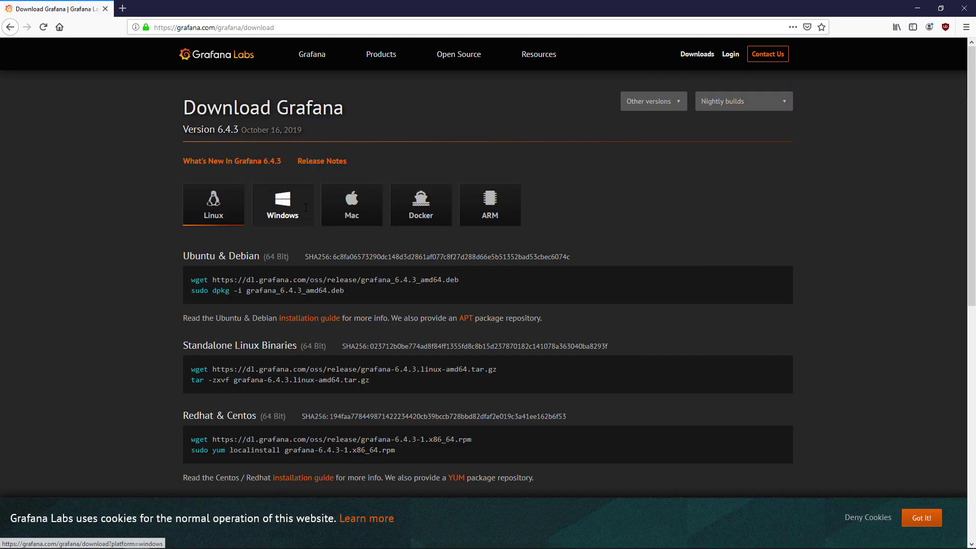
left_click(305, 207)
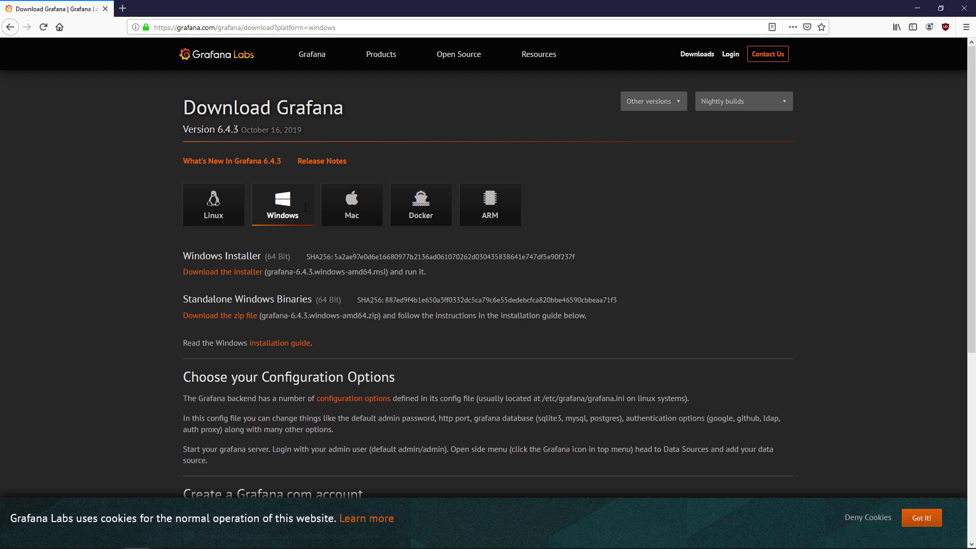
left_click(239, 273)
left_click(528, 274)
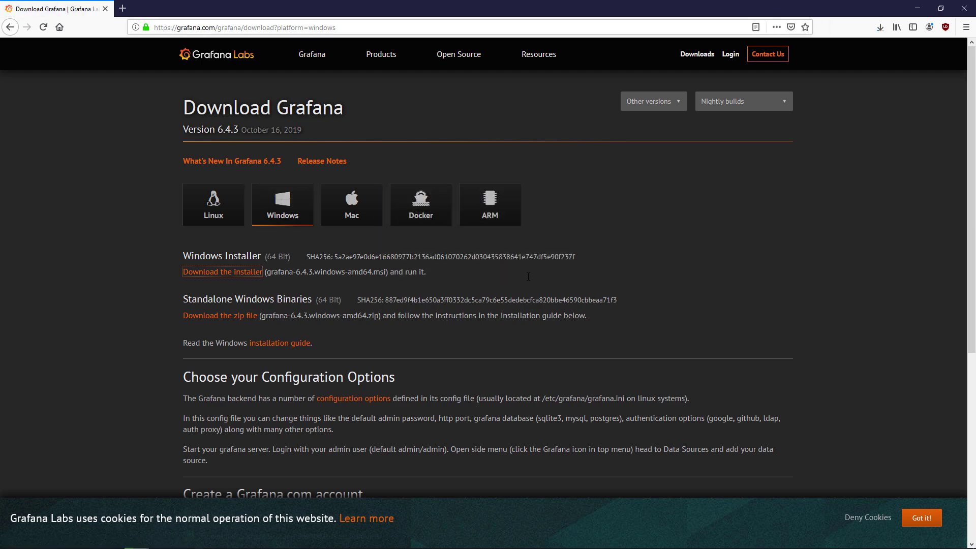
left_click(881, 30)
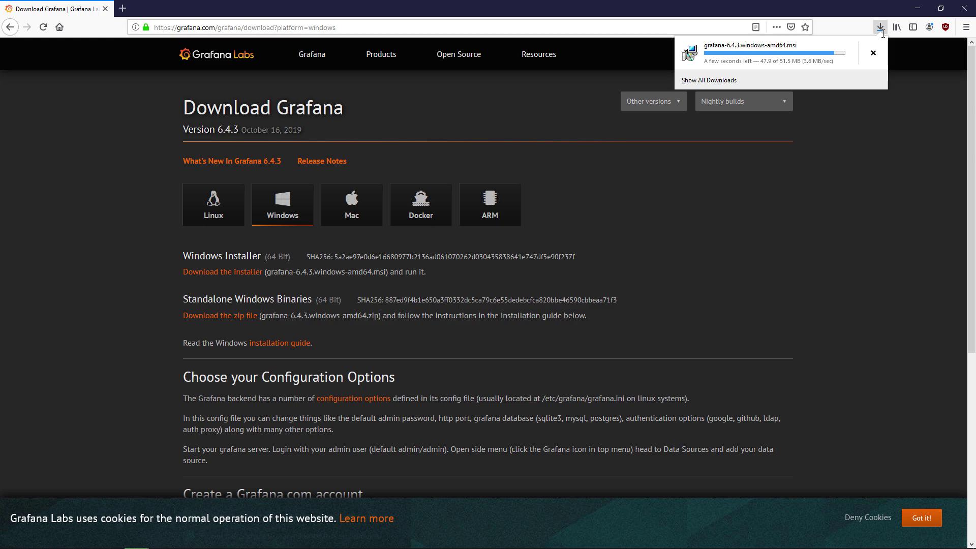
left_click(873, 53)
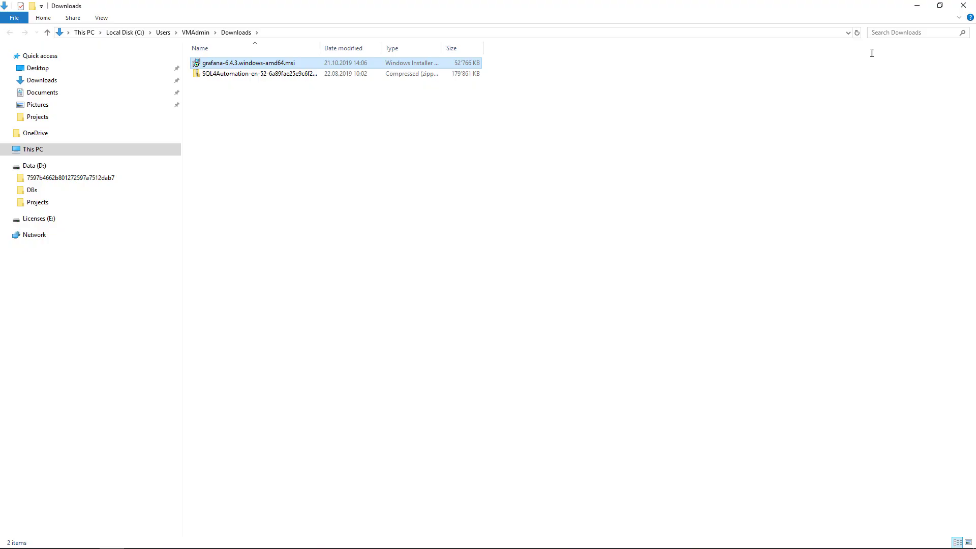
- Run grafana-6.4.3.windows-amd64.msi past the security warning and install it with default options
double_click(425, 63)
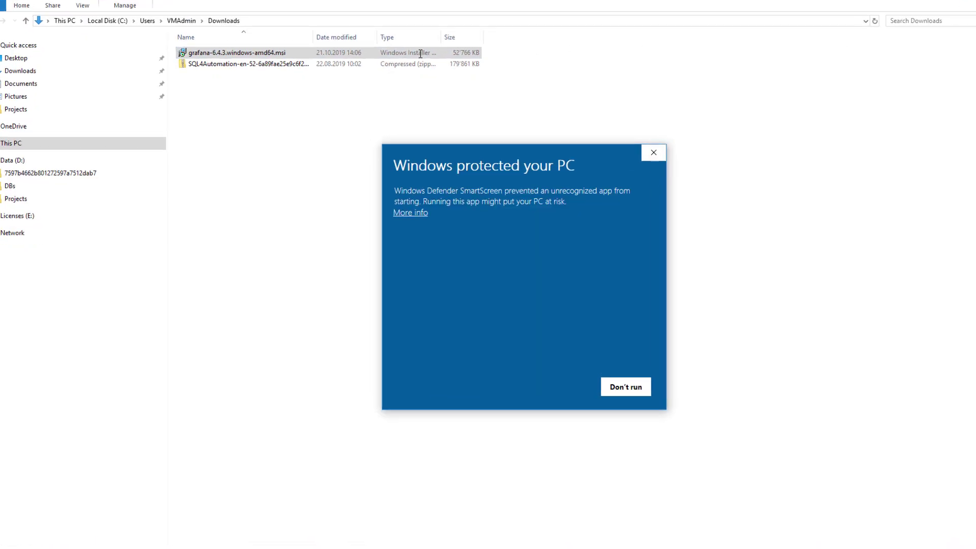
left_click(347, 182)
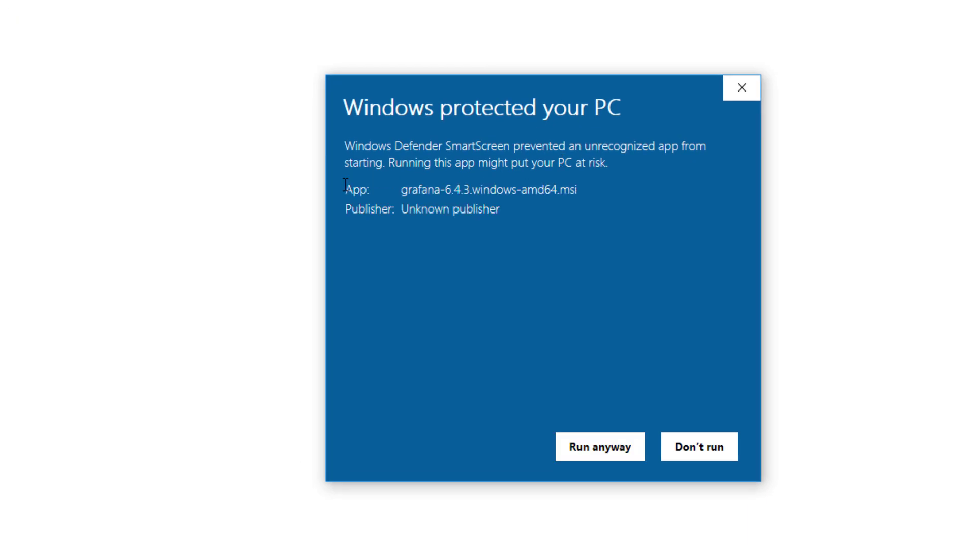
left_click(613, 434)
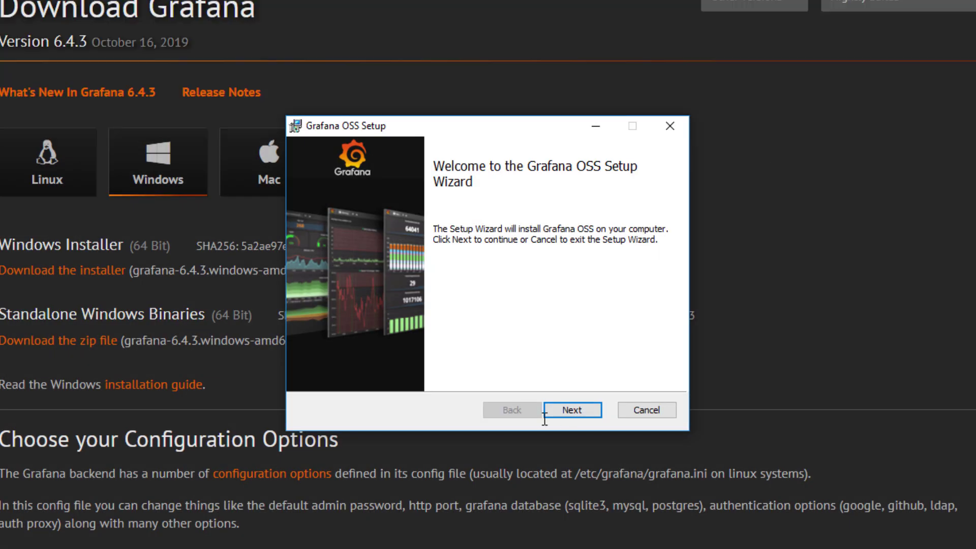
left_click(545, 413)
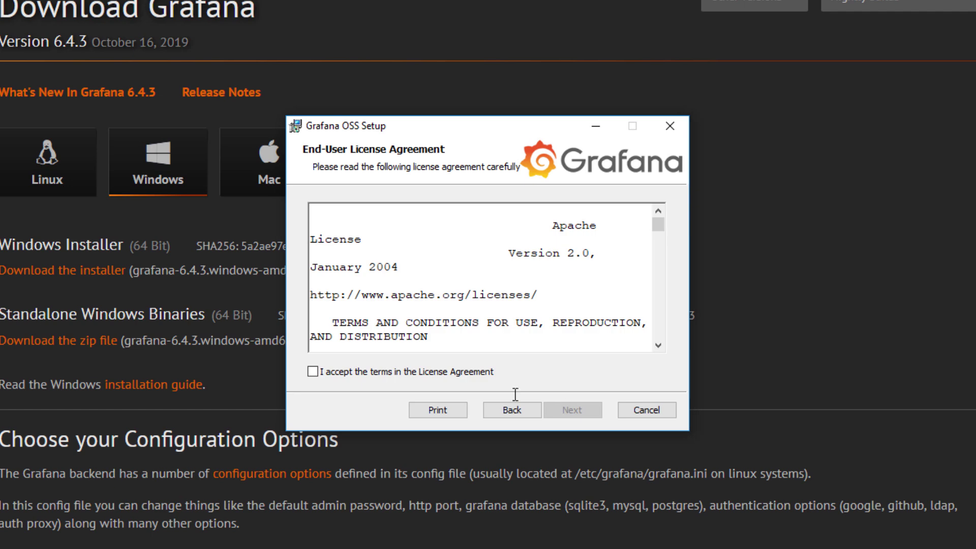
left_click(313, 372)
left_click(581, 411)
left_click(581, 411)
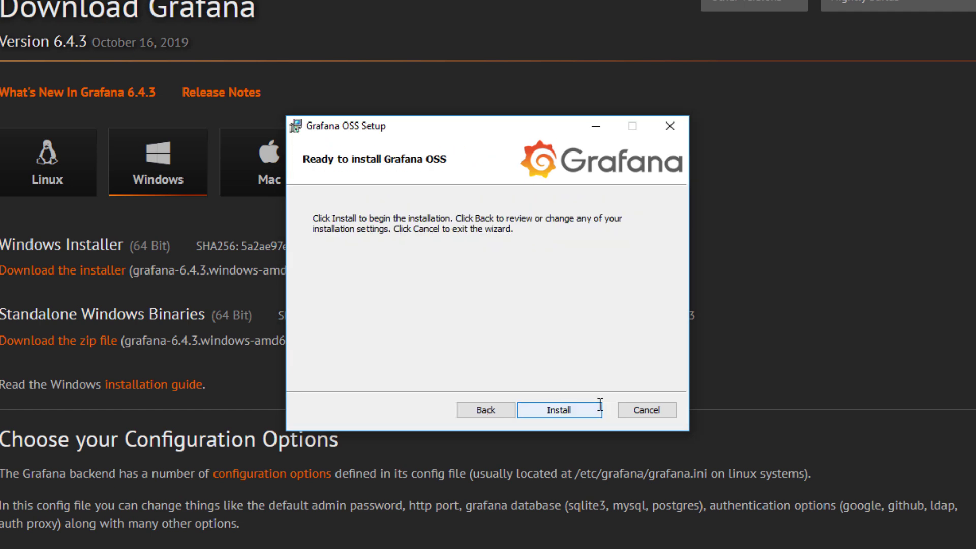
left_click(583, 410)
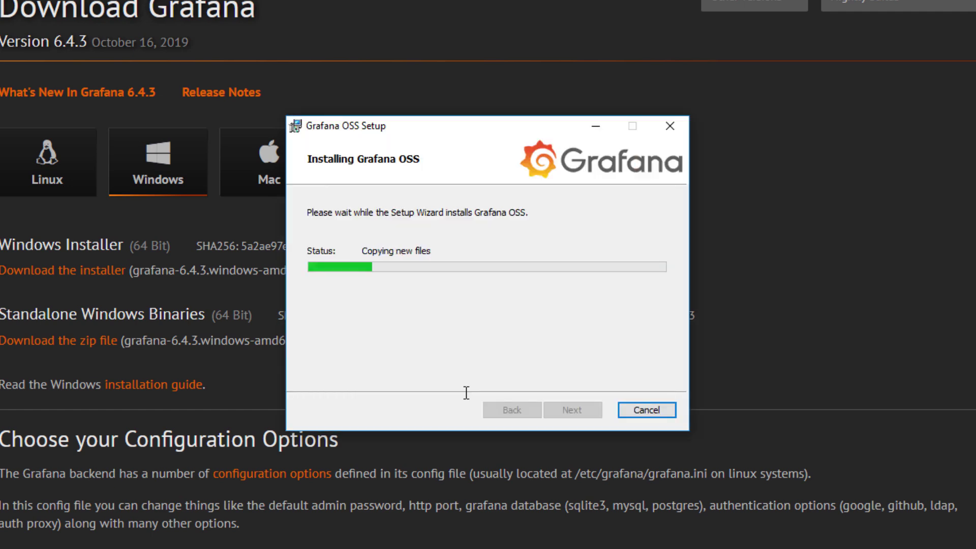
left_click(559, 411)
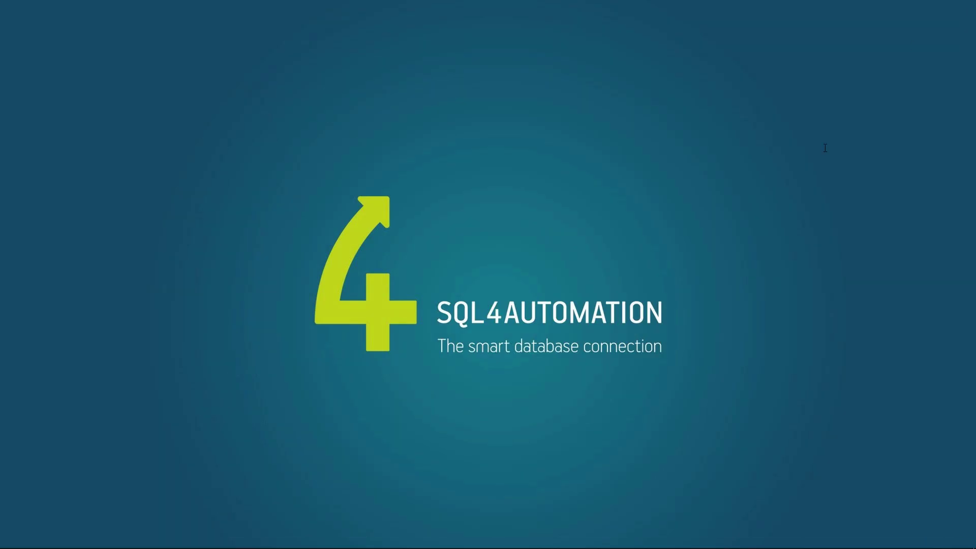
- Open Firefox at the local Grafana server, localhost:3000
key("super")
type("fire")
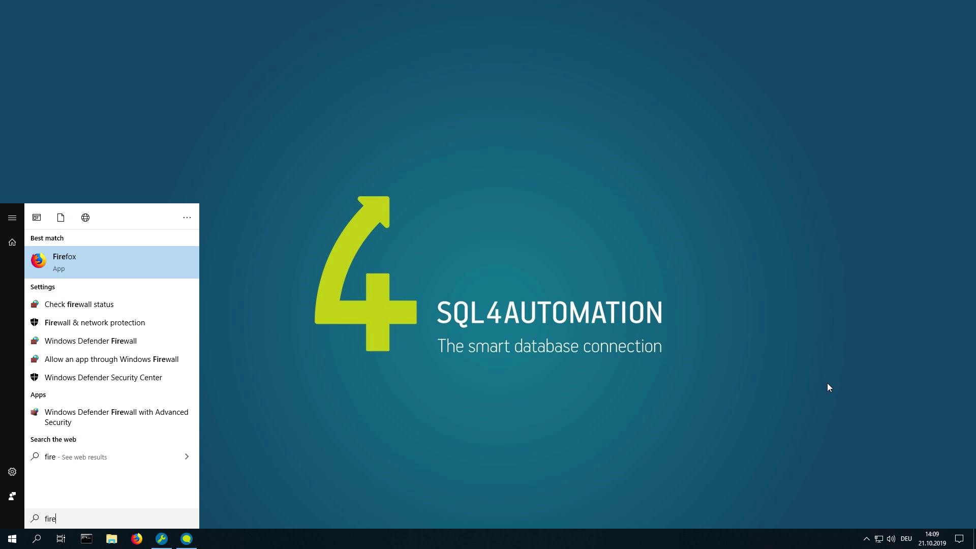
key("Return")
key("ctrl+l")
type("localhost.")
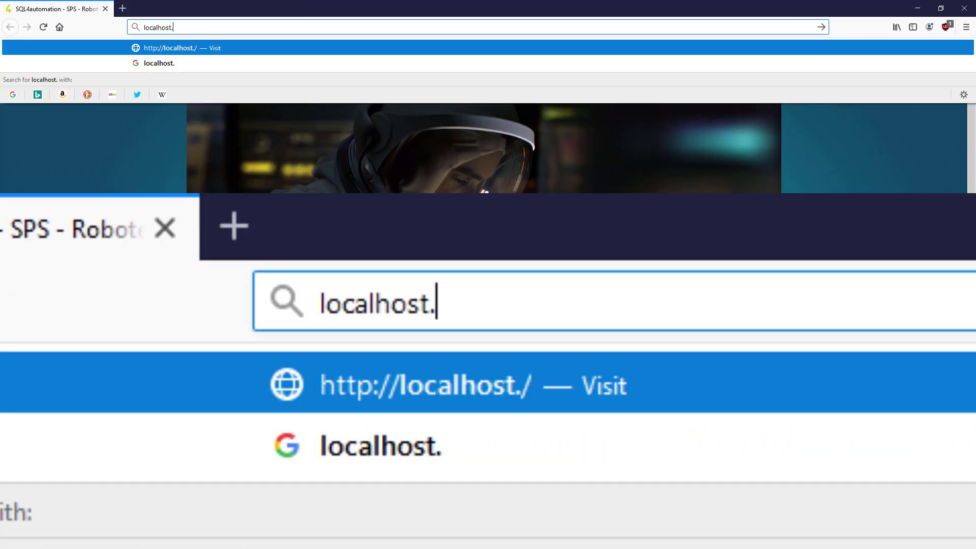
key("BackSpace")
type(":3000")
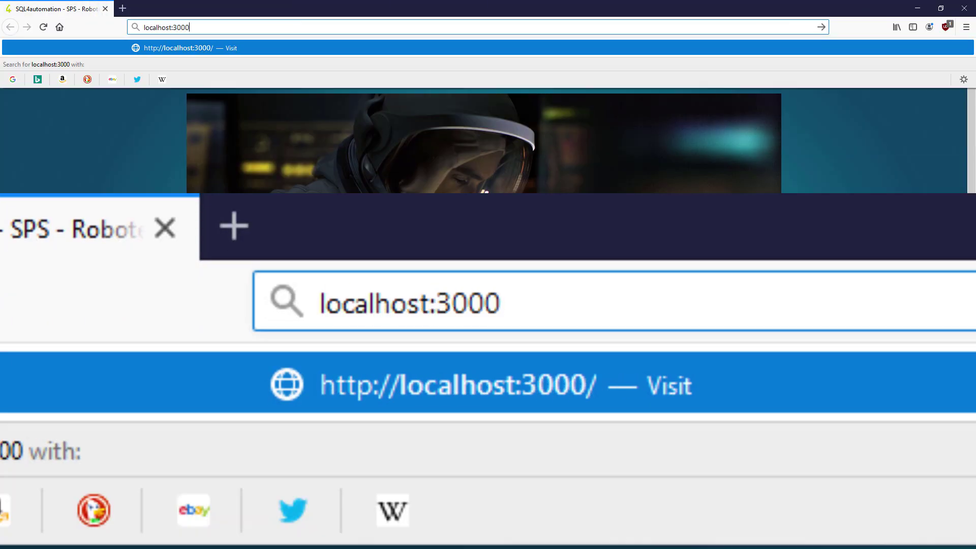
key("Return")
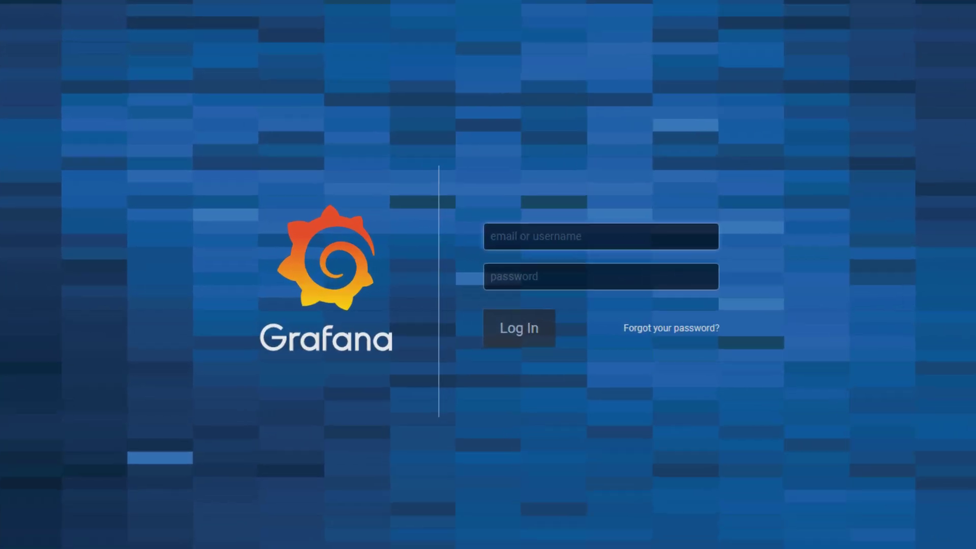
- Log in with the default admin credentials and set a new account password
type("admin")
key("Tab")
type("admin")
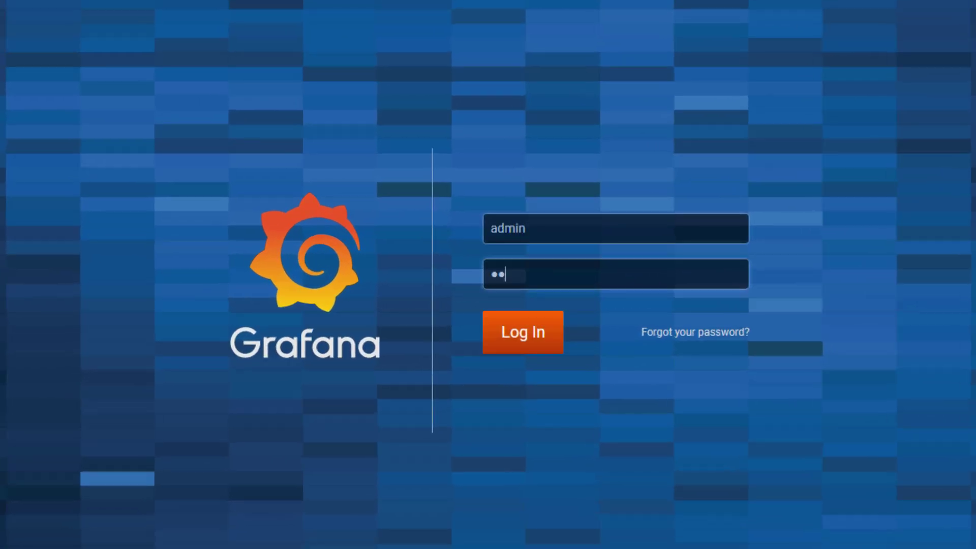
key("Return")
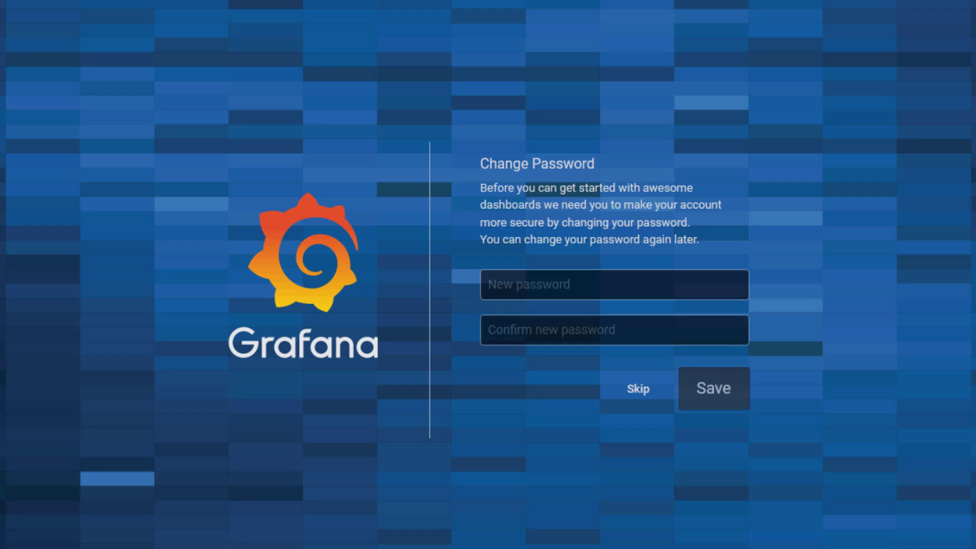
left_click(722, 293)
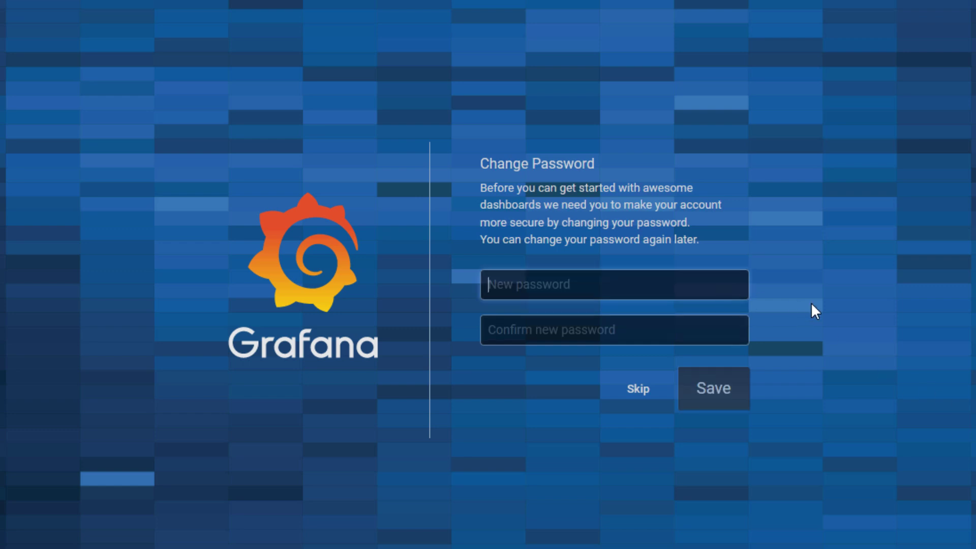
type("password123456")
key("Tab")
type("password123456")
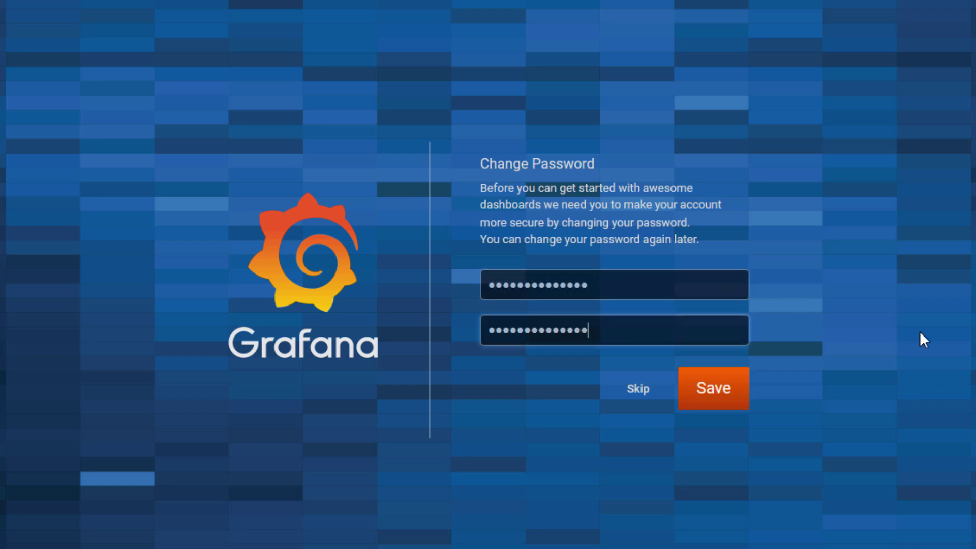
key("Return")
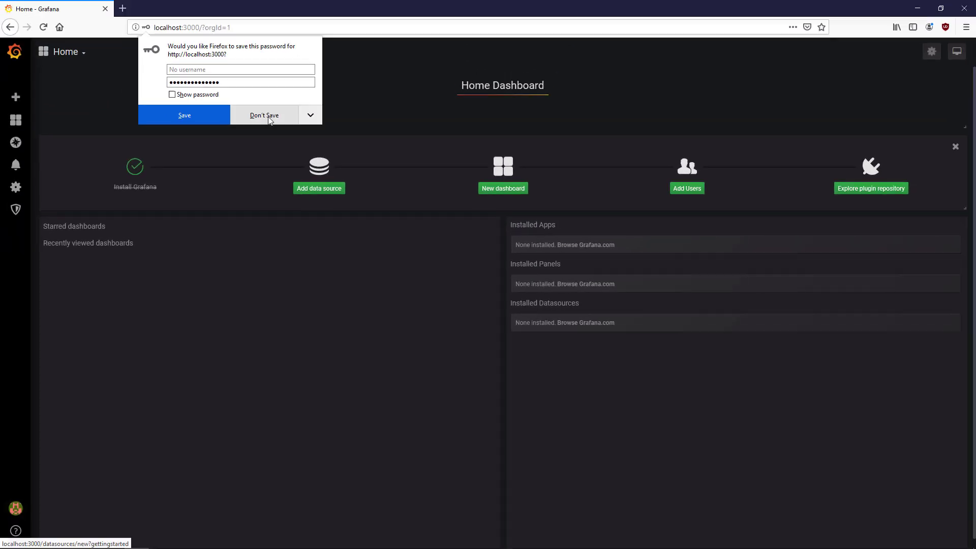
- Decline saving the password in the browser, then enter a username and password
left_click(268, 120)
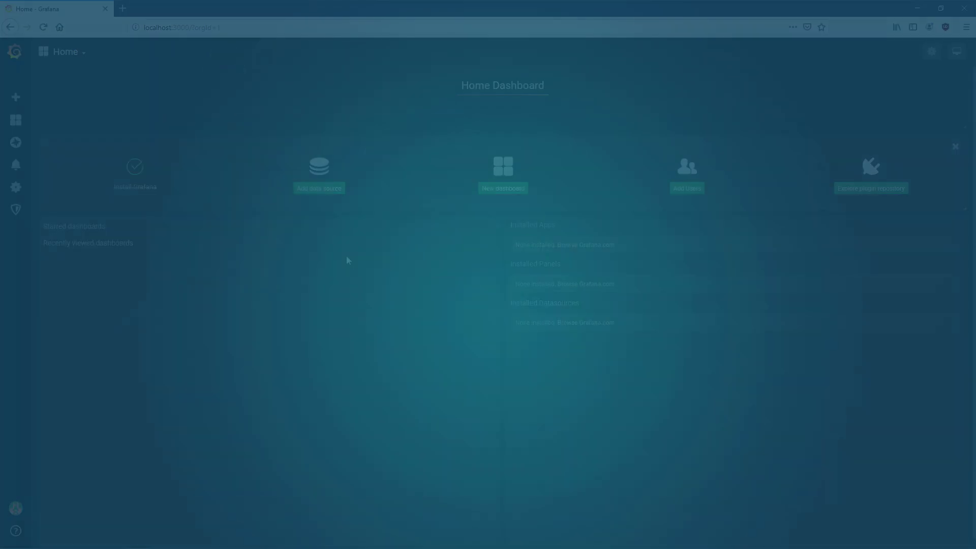
type("L4automation")
key("Tab")
type("password")
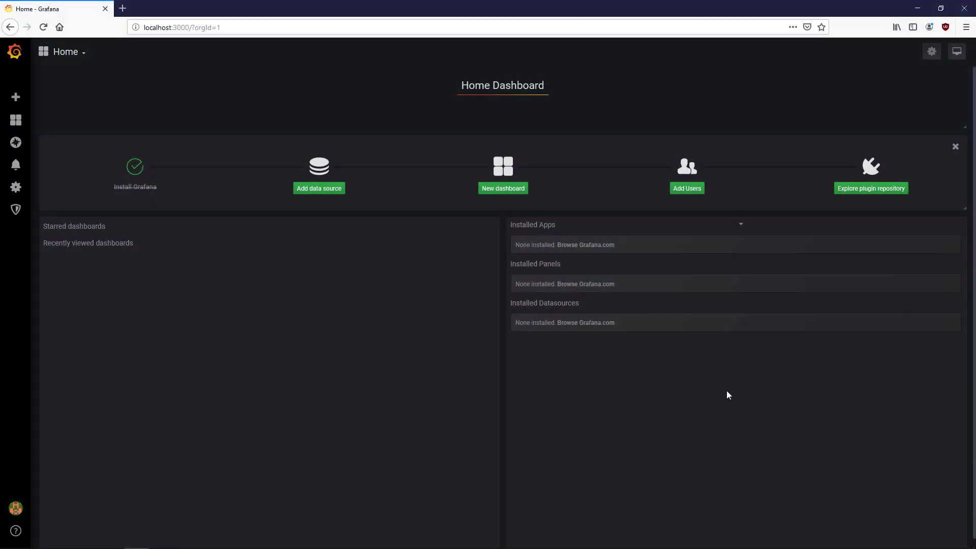
- Add a MySQL data source and name it DataLogger
left_click(320, 188)
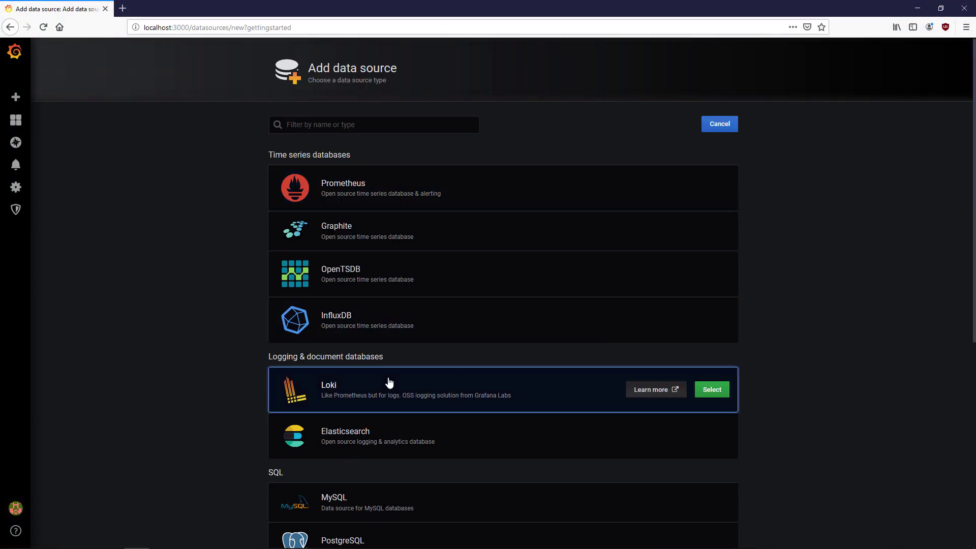
scroll(856, 366, "down", 3)
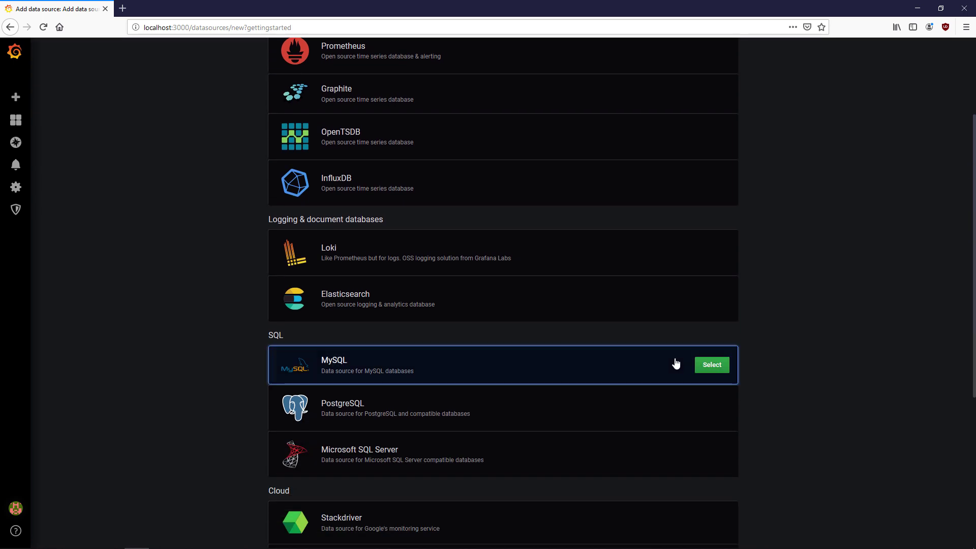
left_click(676, 362)
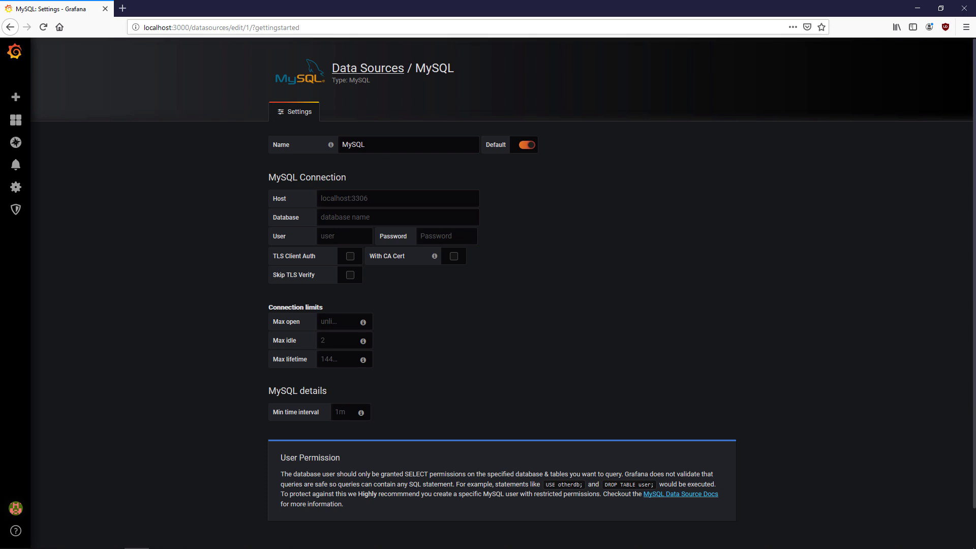
left_click(437, 145)
key("ctrl+a")
type("D")
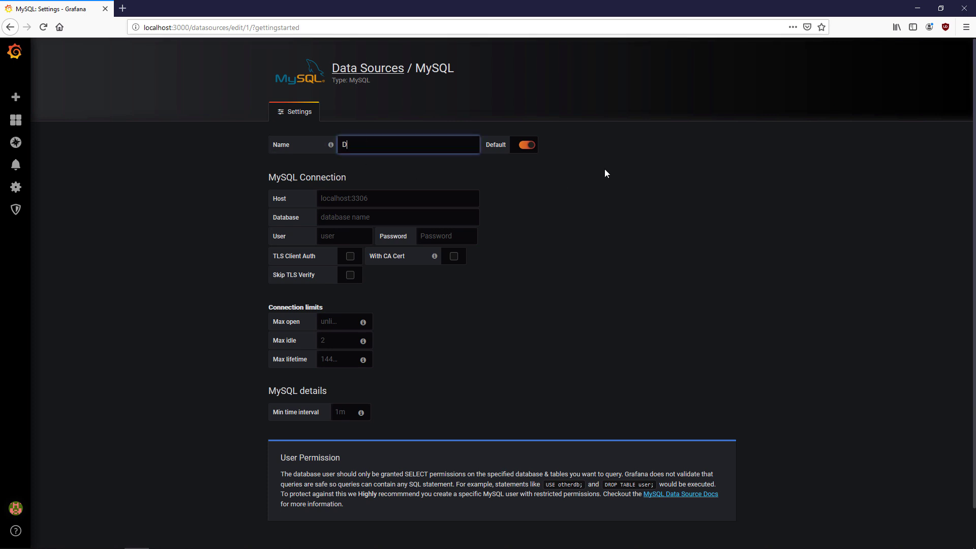
type("ataLogger")
- Enter host 192.168.0.150:3306, database SQL4automation, and the database user and password
key("Tab")
type("1")
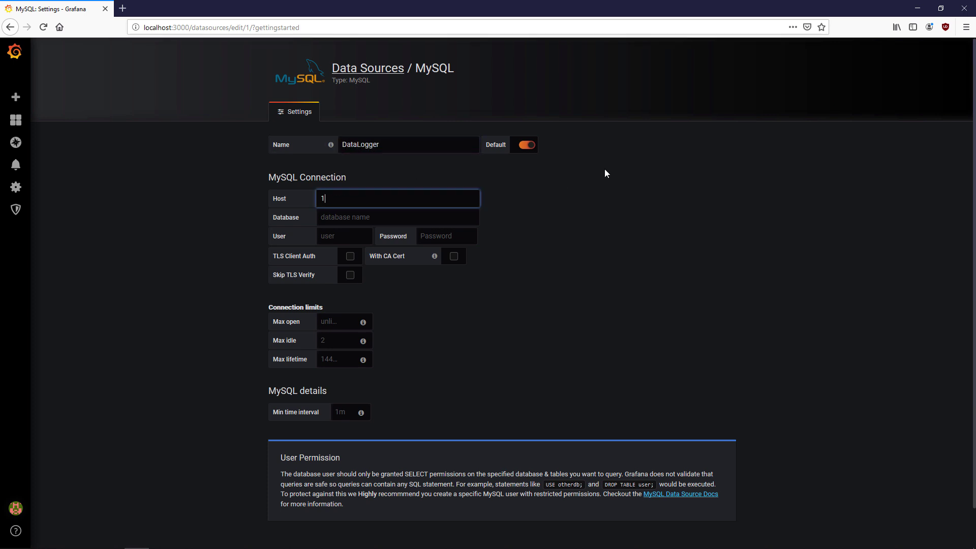
type("92.168.0.150:3306")
key("Tab")
type("SQL4automation")
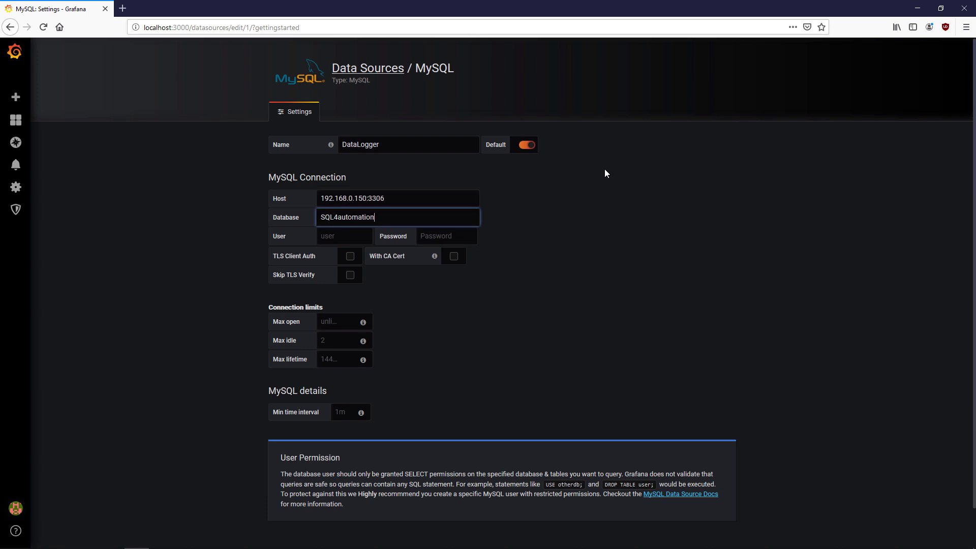
key("Tab")
type("SQL4automation")
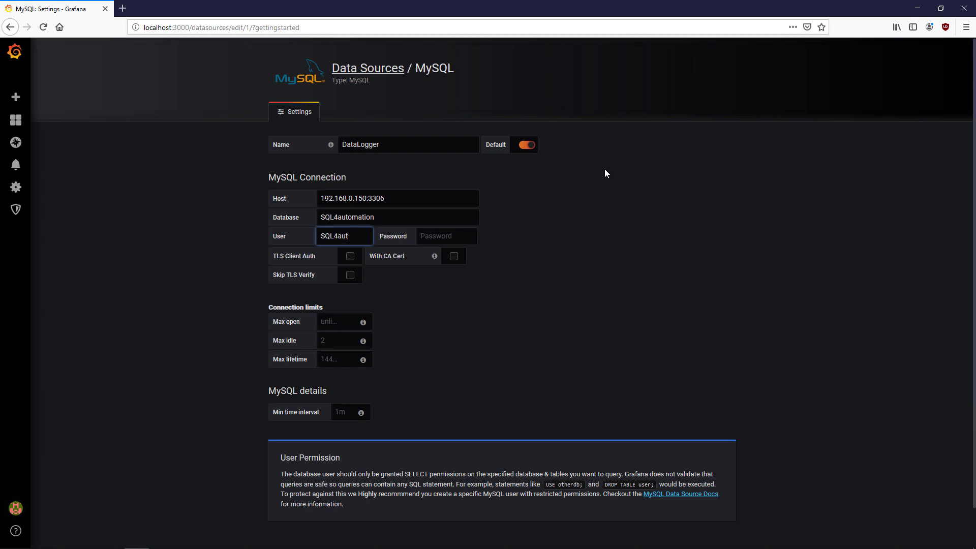
key("Tab")
type("*************")
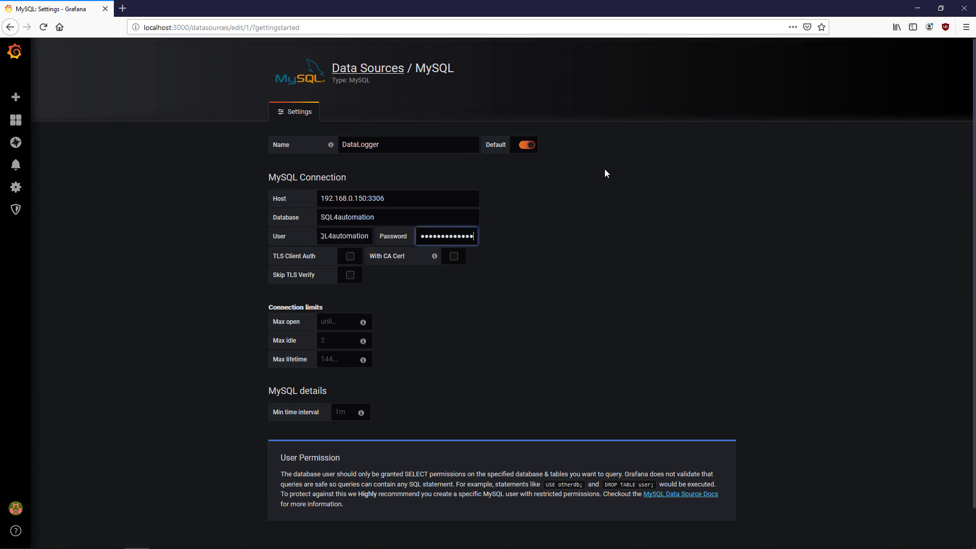
- Save and test the DataLogger connection, declining the browser's login save
left_click(605, 173)
scroll(605, 188, "down", 2)
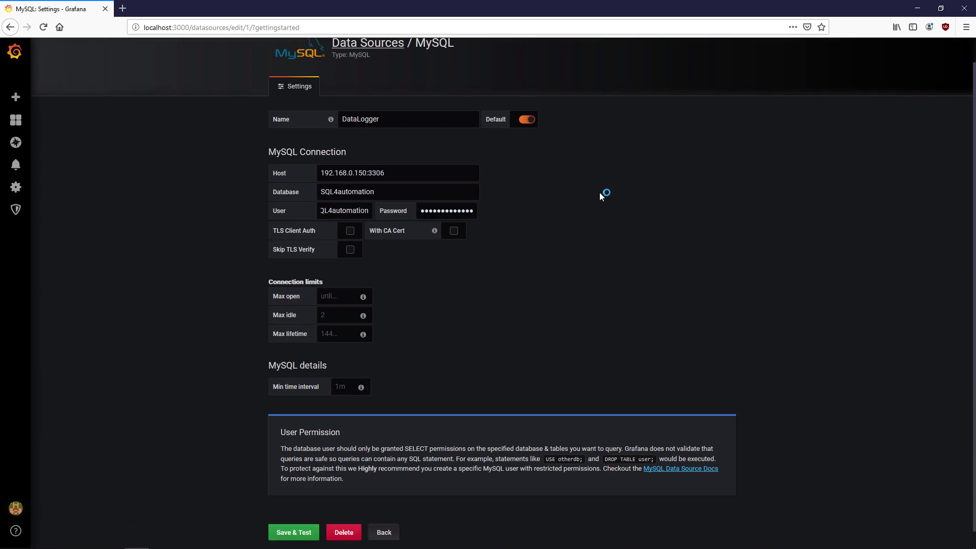
left_click(305, 515)
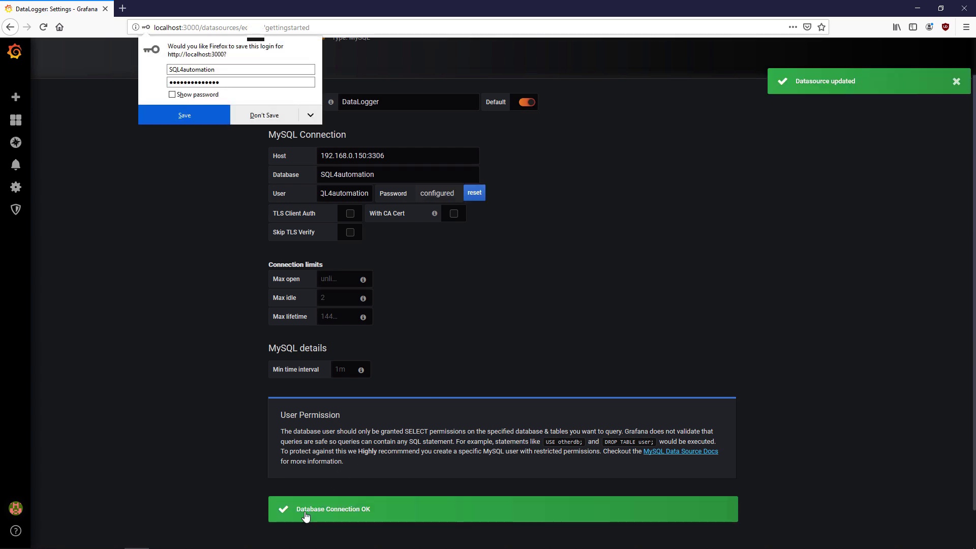
left_click(275, 116)
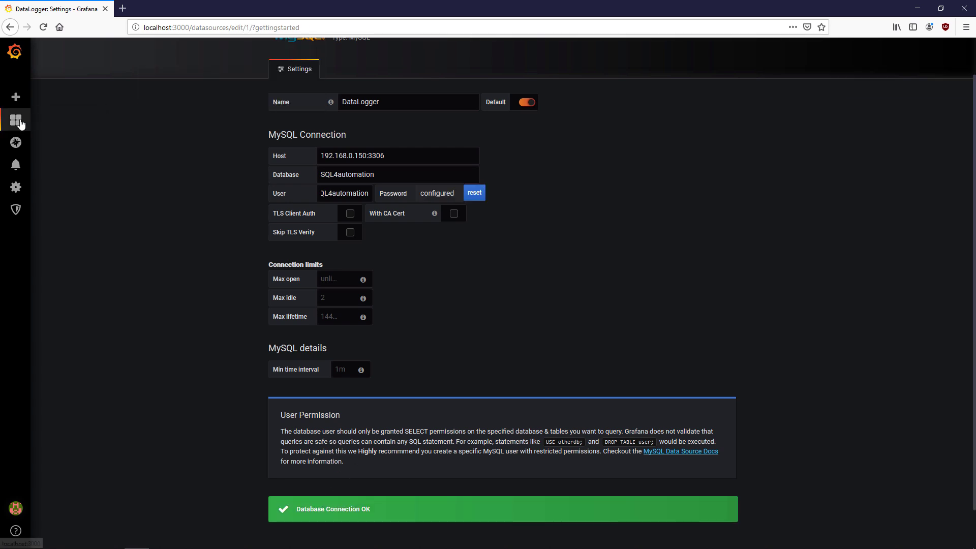
- Create a new dashboard from Home and add a query to its New Panel
mouse_move(16, 120)
left_click(45, 140)
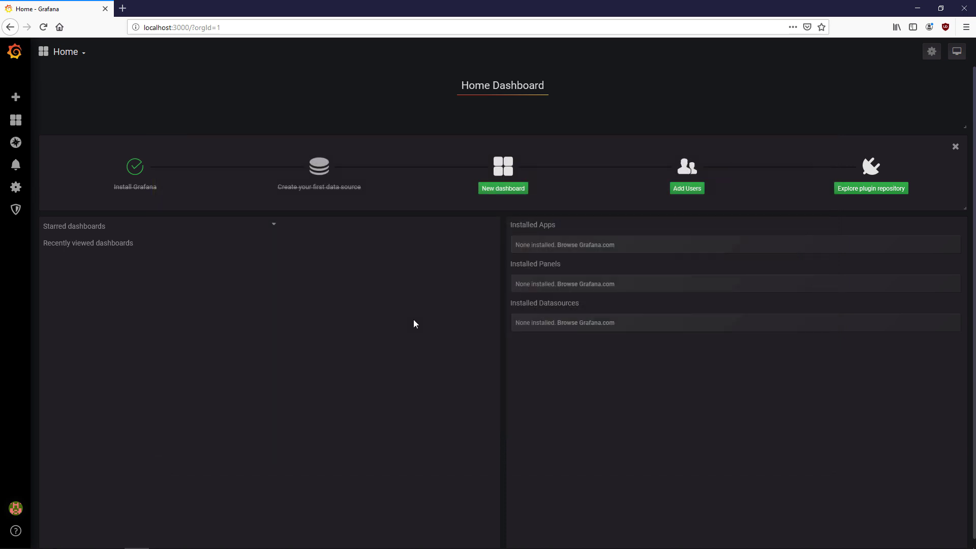
left_click(503, 188)
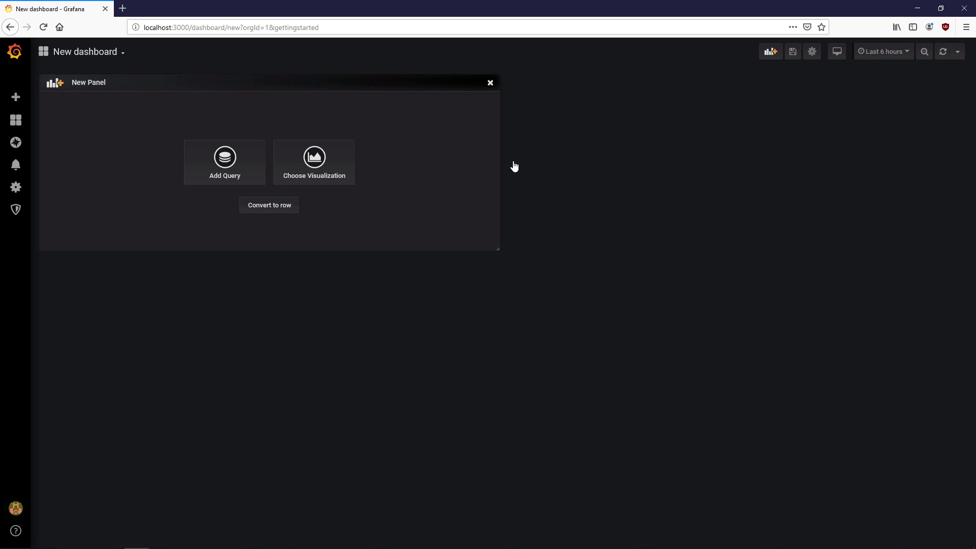
left_click(225, 163)
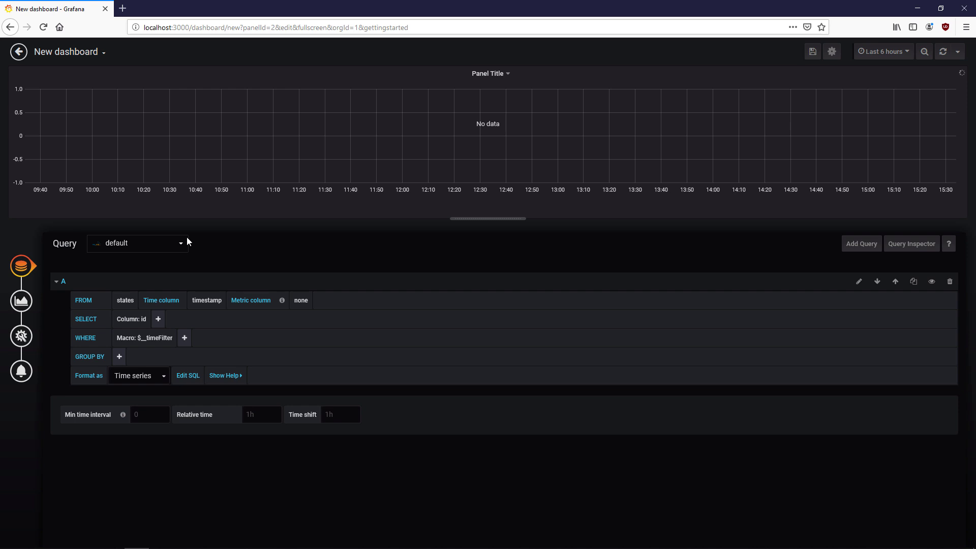
- Leave the panel query's data source set to default
left_click(178, 248)
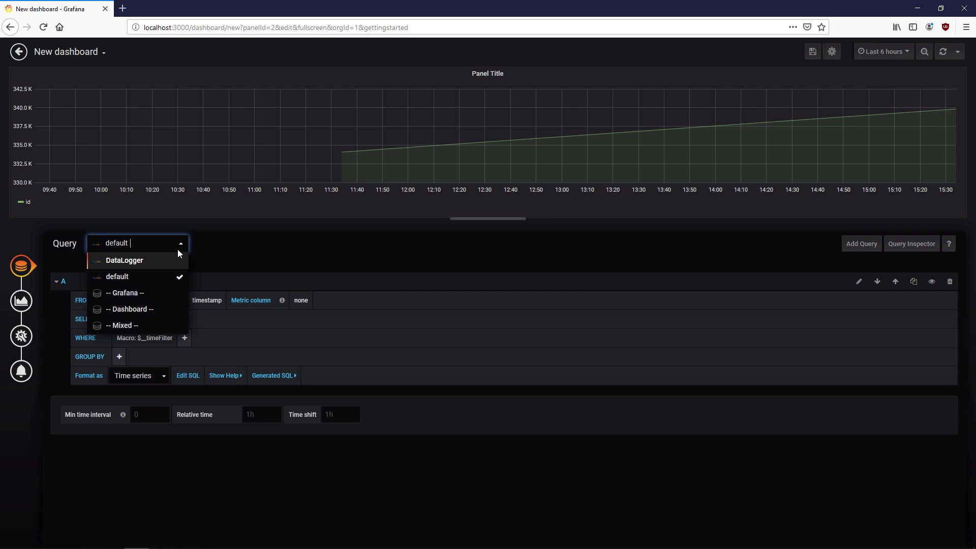
left_click(178, 249)
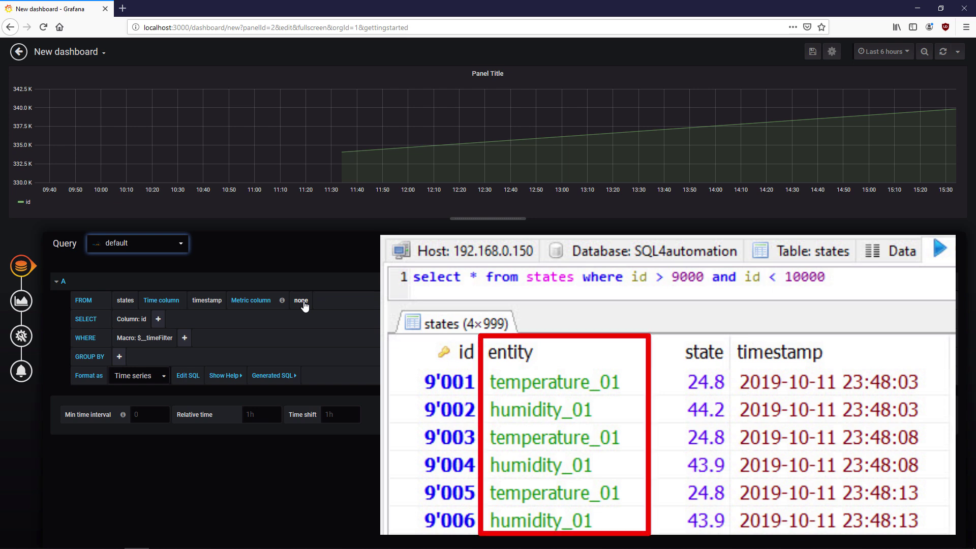
- Set the metric column to entity, select the state column, and start a WHERE condition
left_click(303, 301)
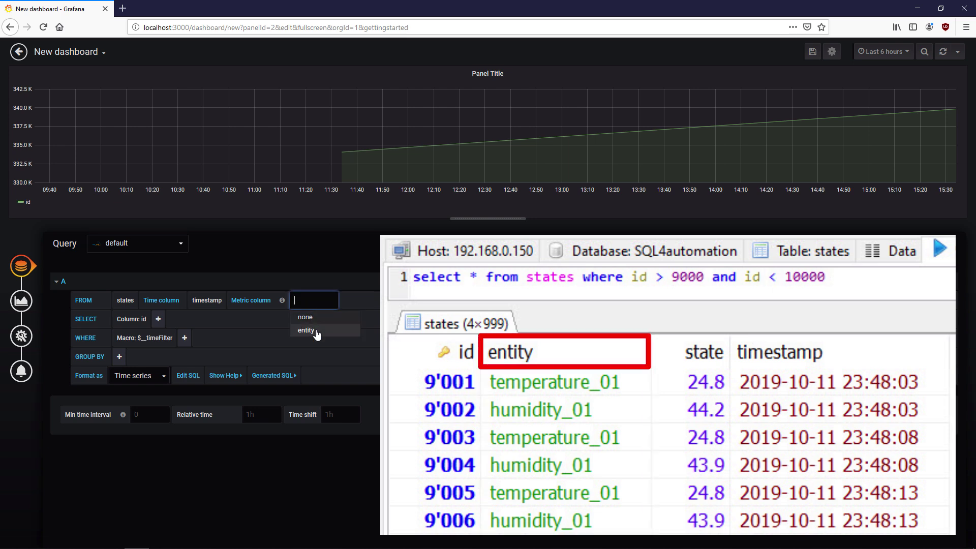
left_click(316, 334)
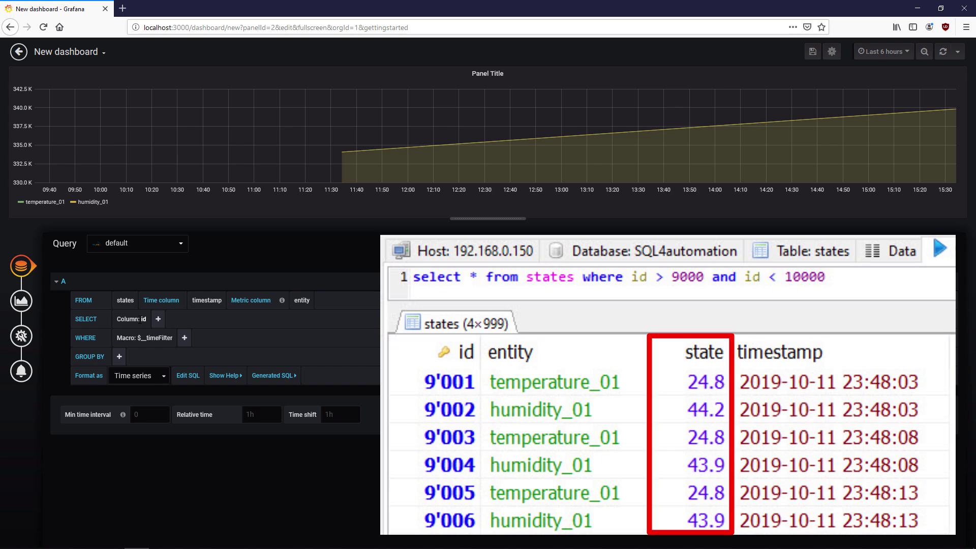
left_click(144, 323)
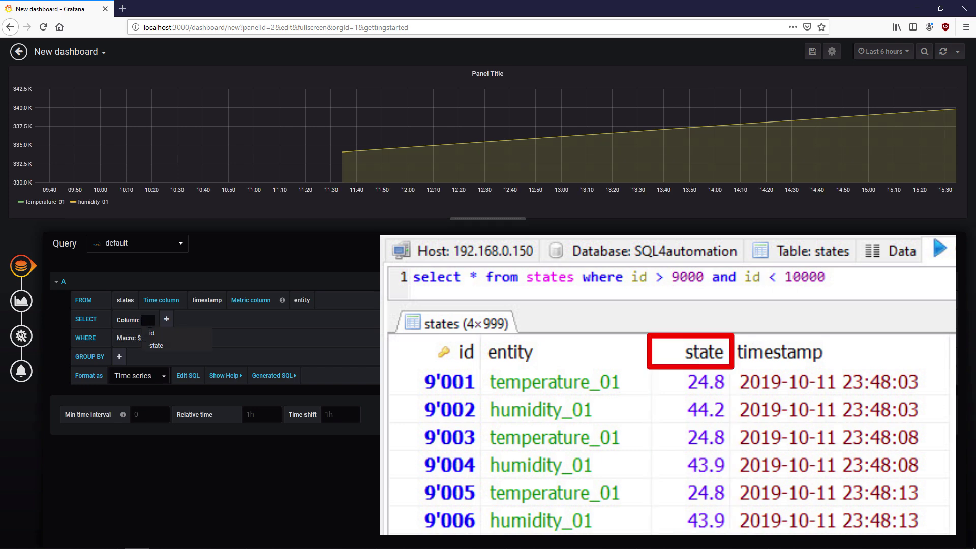
left_click(168, 343)
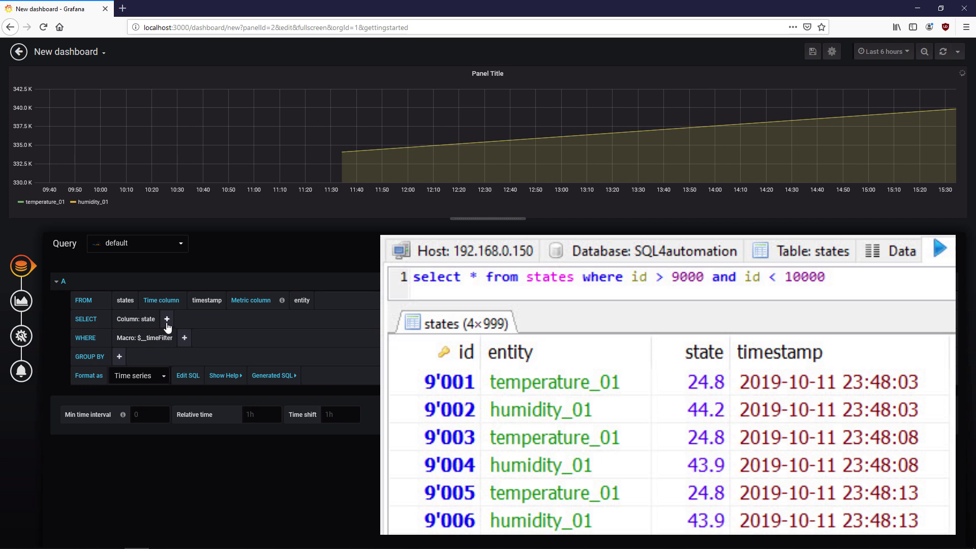
left_click(185, 338)
- Add a WHERE expression filtering query A to entity = 'humidity_01'
left_click(208, 369)
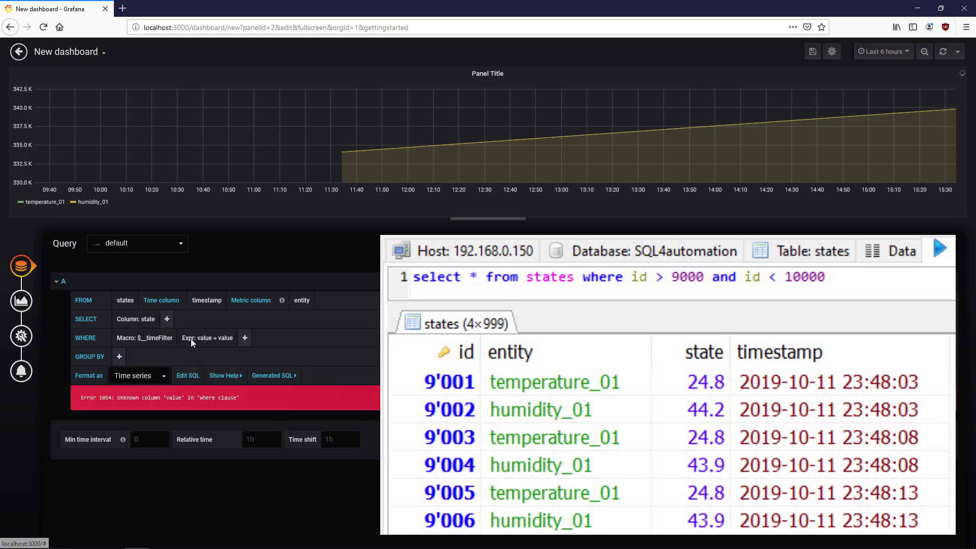
left_click(190, 339)
left_click(230, 364)
left_click(226, 338)
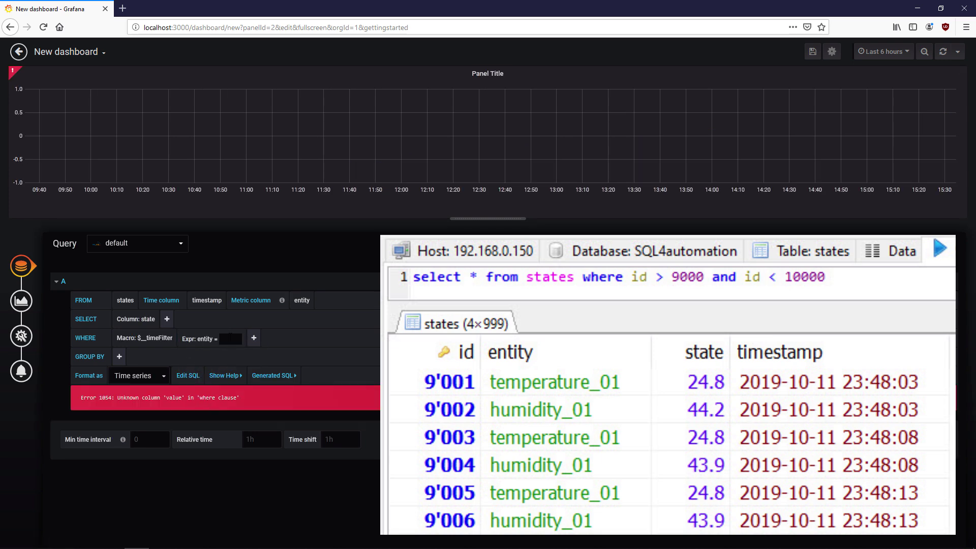
type("'humidity_01'")
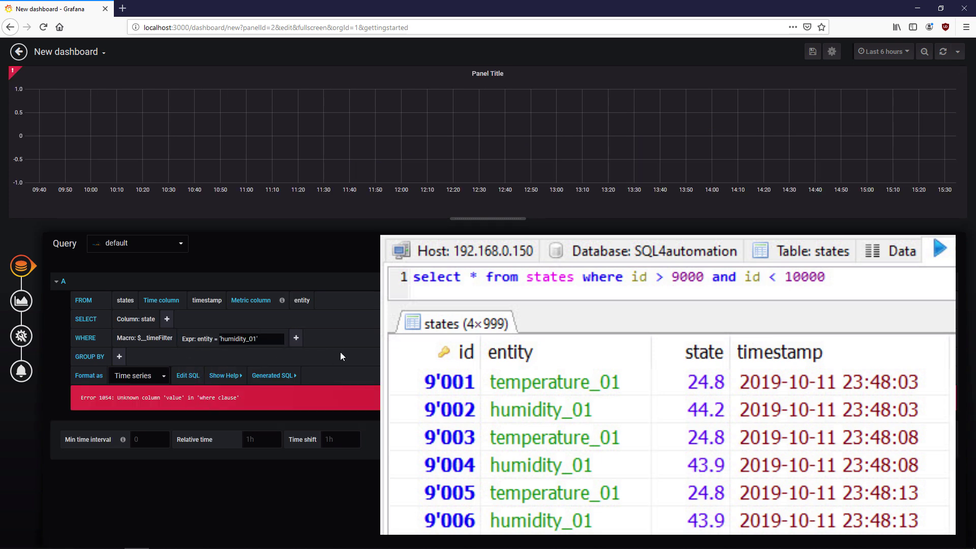
key("Return")
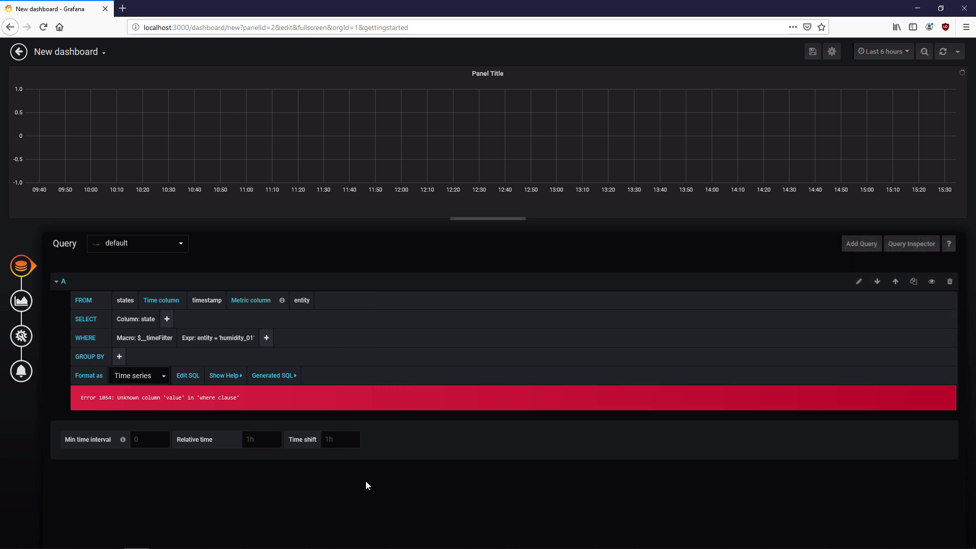
- Duplicate query A as query B filtered to entity = 'temperature_01'
left_click(915, 282)
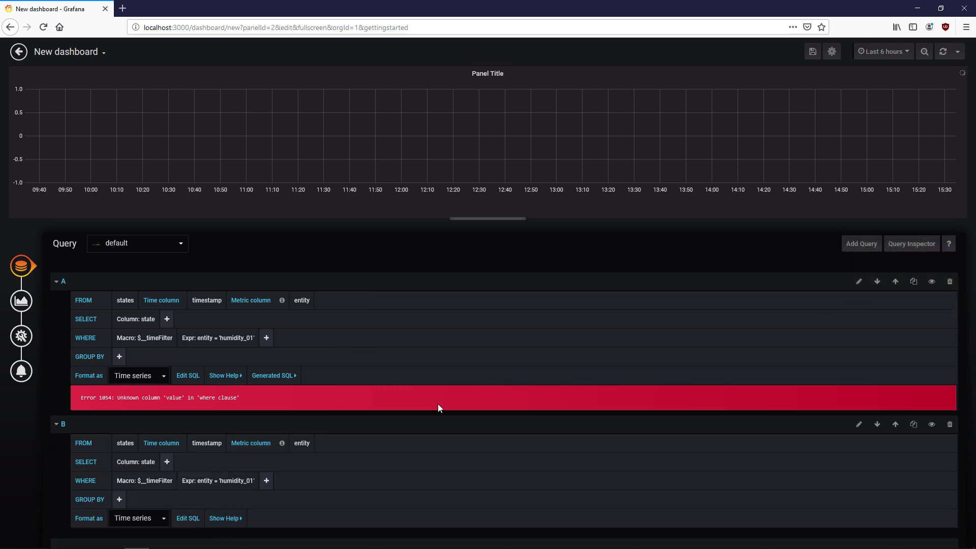
left_click(252, 484)
type("'temperature_01")
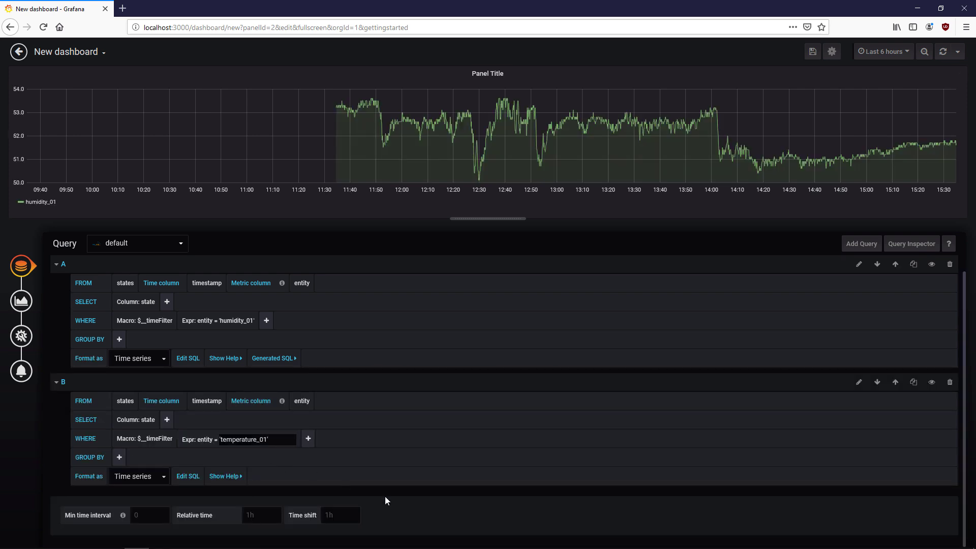
type("'")
key("Return")
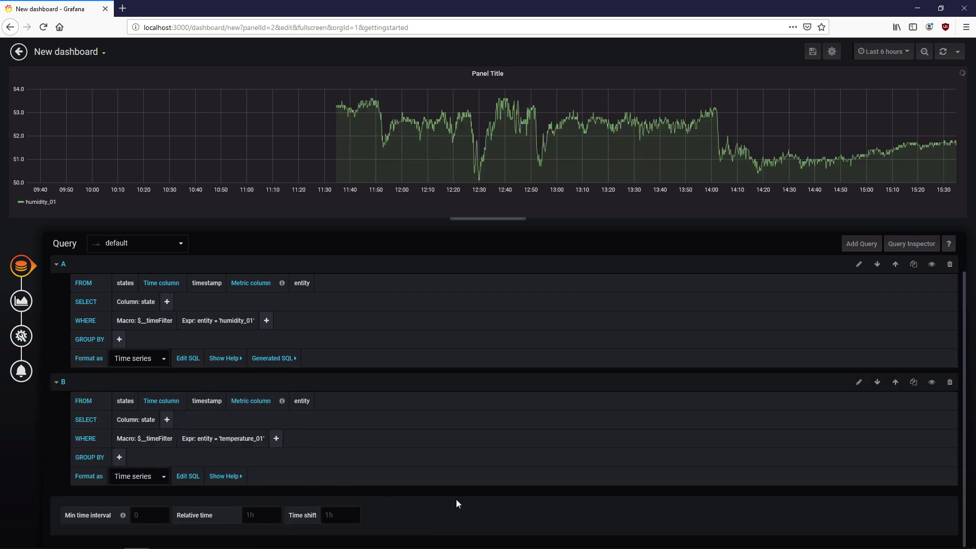
- Average query A's state values and alias the series Humidity
left_click(167, 302)
mouse_move(214, 320)
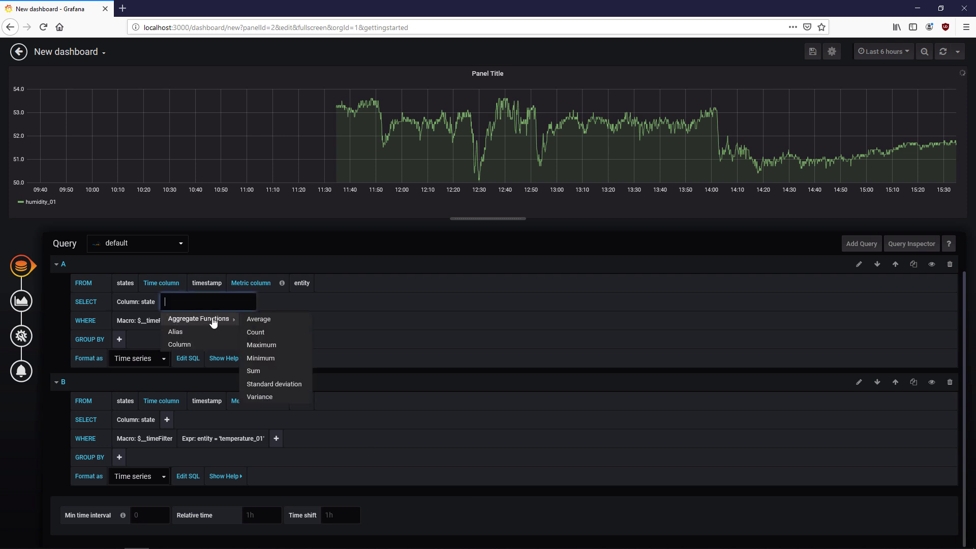
left_click(281, 320)
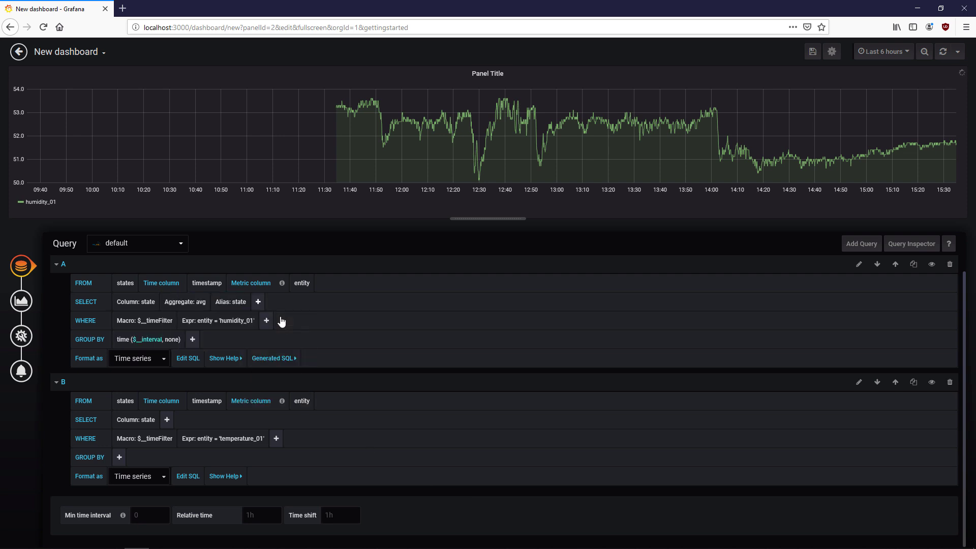
left_click(240, 306)
type("Humidity")
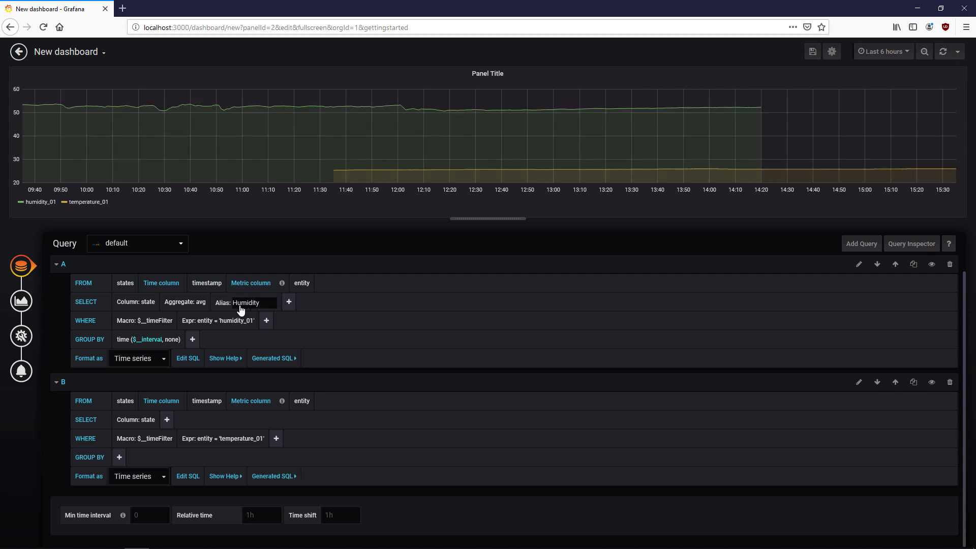
- Average query B's state values and alias the series Temperature
left_click(167, 420)
mouse_move(205, 435)
left_click(257, 436)
left_click(239, 420)
type("Temperature")
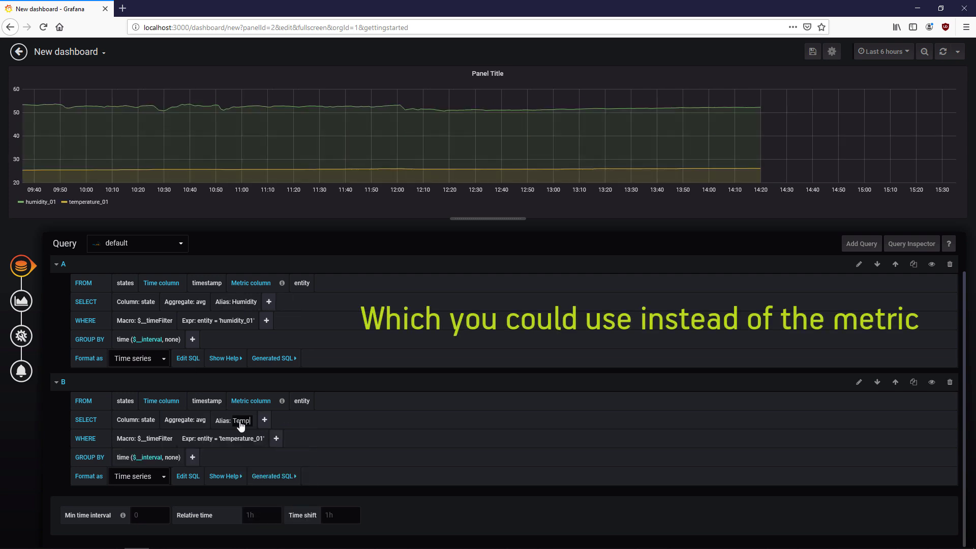
left_click(248, 488)
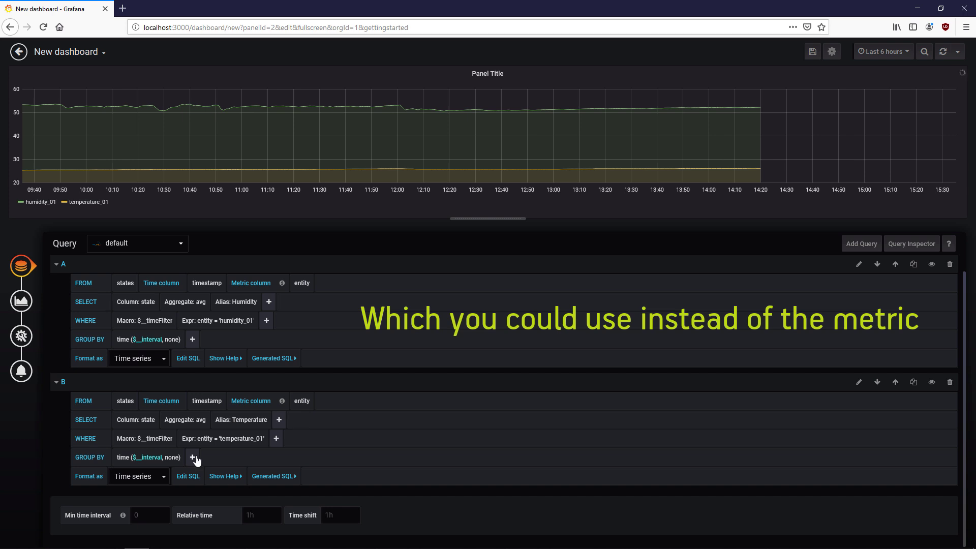
- Group both queries by time into 15m intervals
left_click(158, 461)
left_click(153, 537)
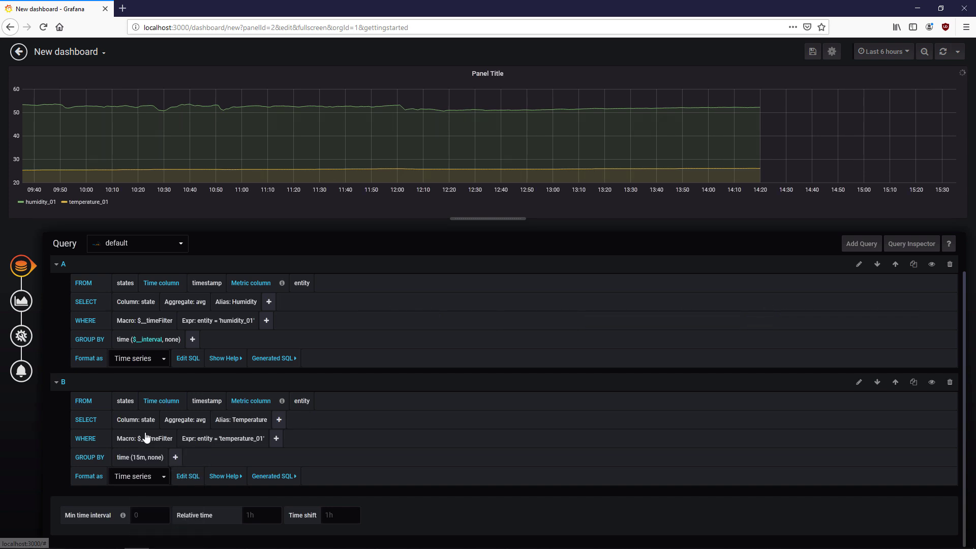
left_click(147, 339)
left_click(152, 427)
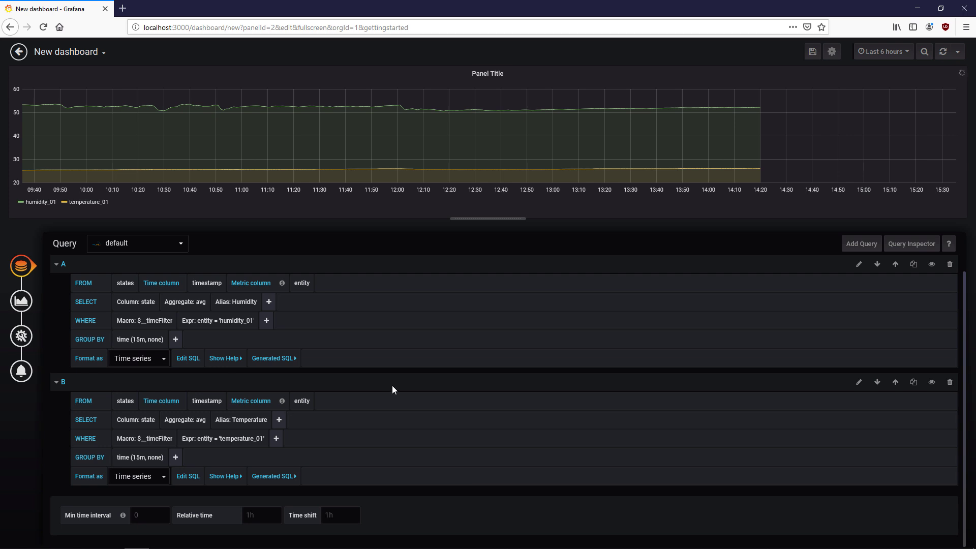
- Set the dashboard time range to Last 2 days
left_click(887, 52)
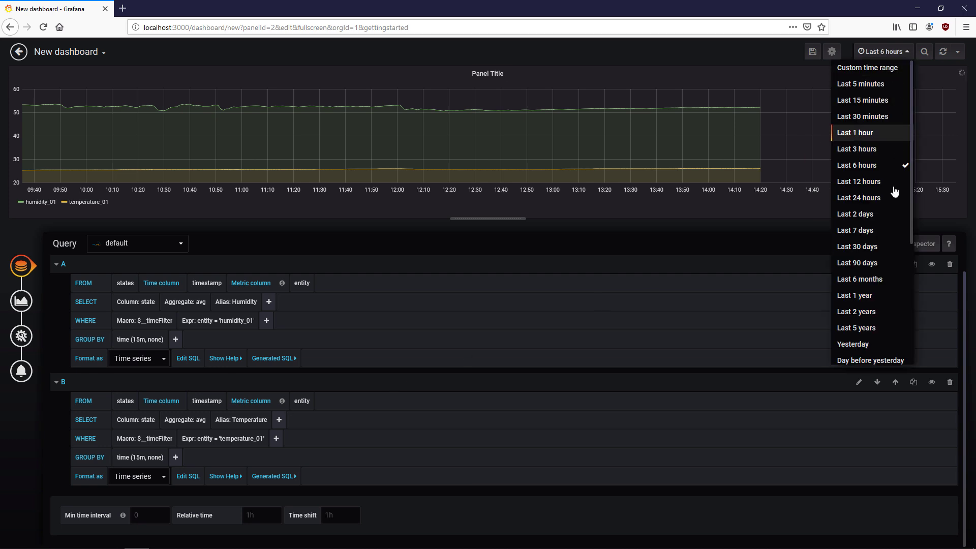
left_click(888, 220)
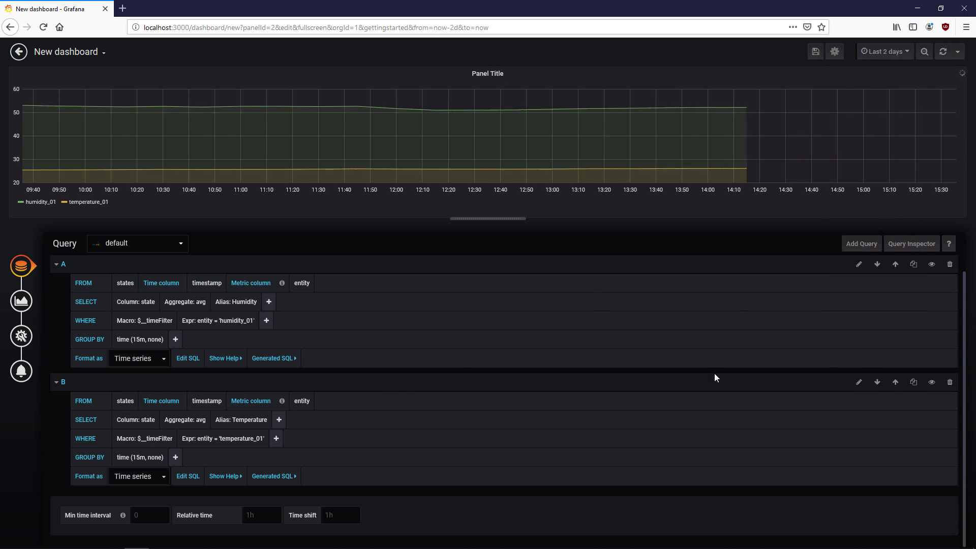
left_click(15, 307)
- Draw the graph as points only, with point radius 1
left_click(111, 331)
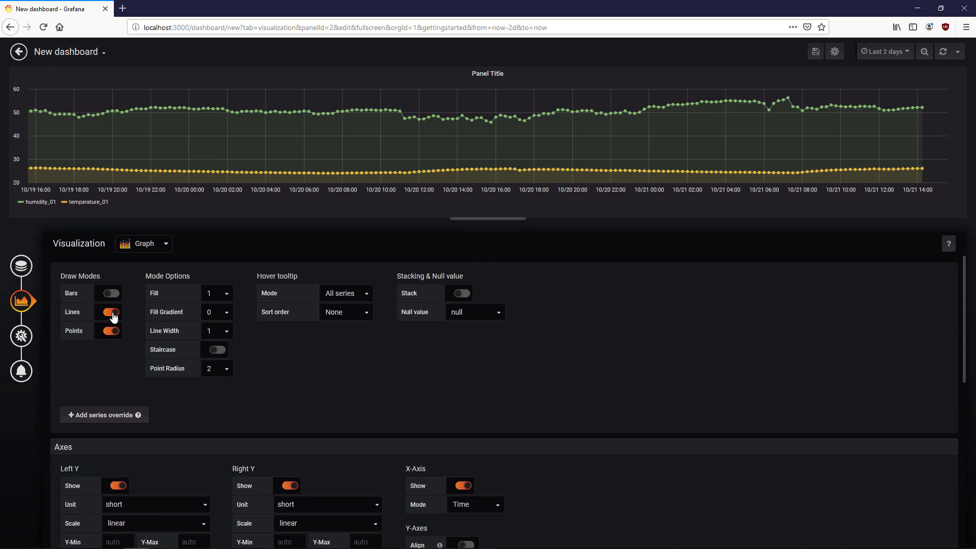
left_click(111, 312)
left_click(227, 349)
left_click(227, 374)
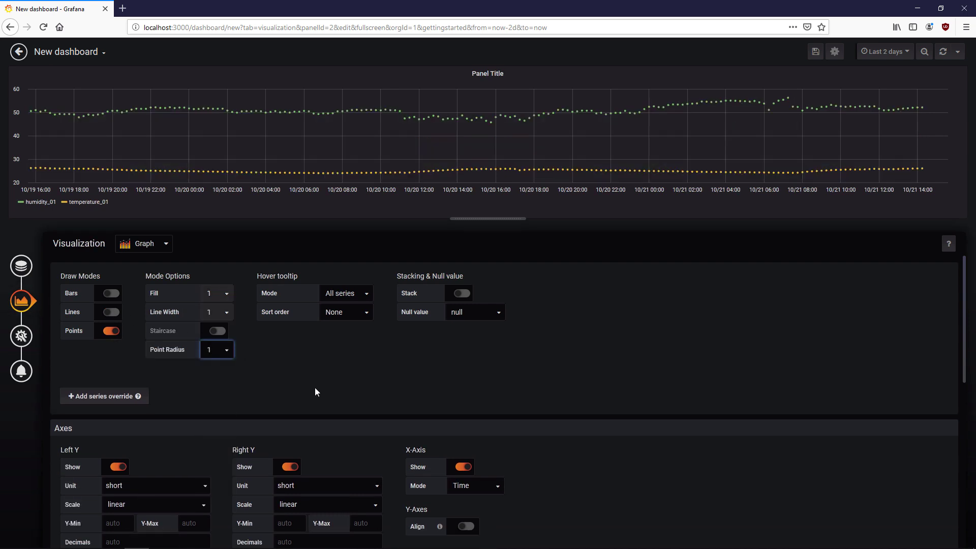
- Move the temperature_01 series onto the right Y-axis
scroll(315, 392, "down", 3)
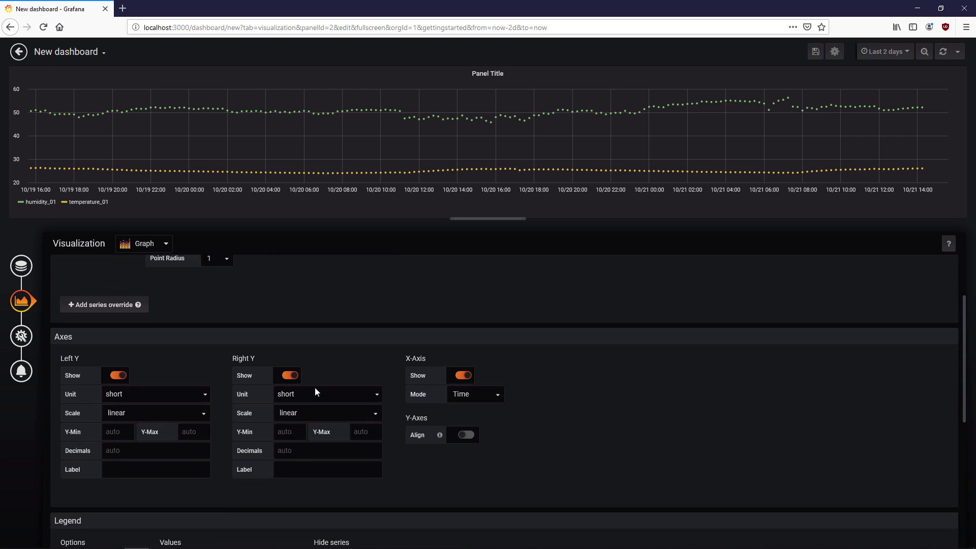
left_click(77, 203)
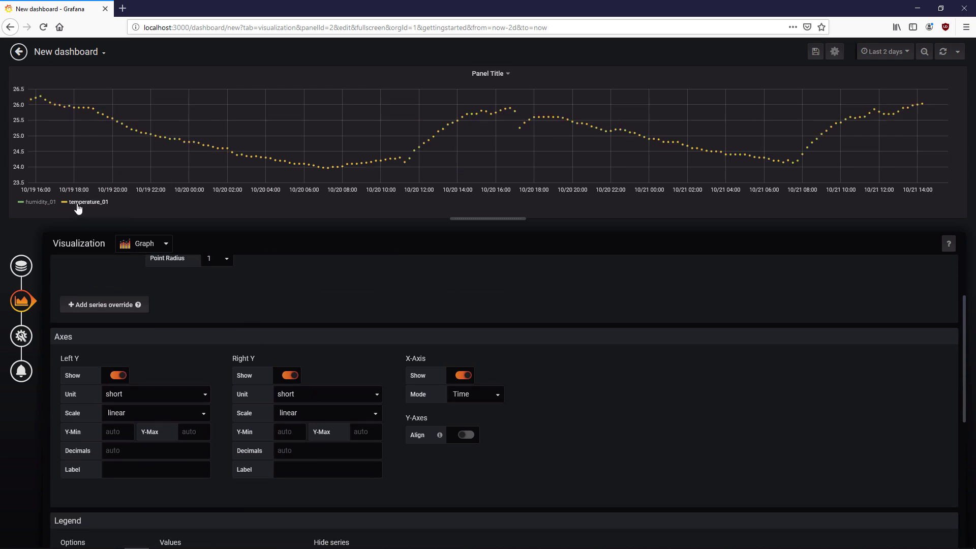
left_click(77, 205)
left_click(64, 201)
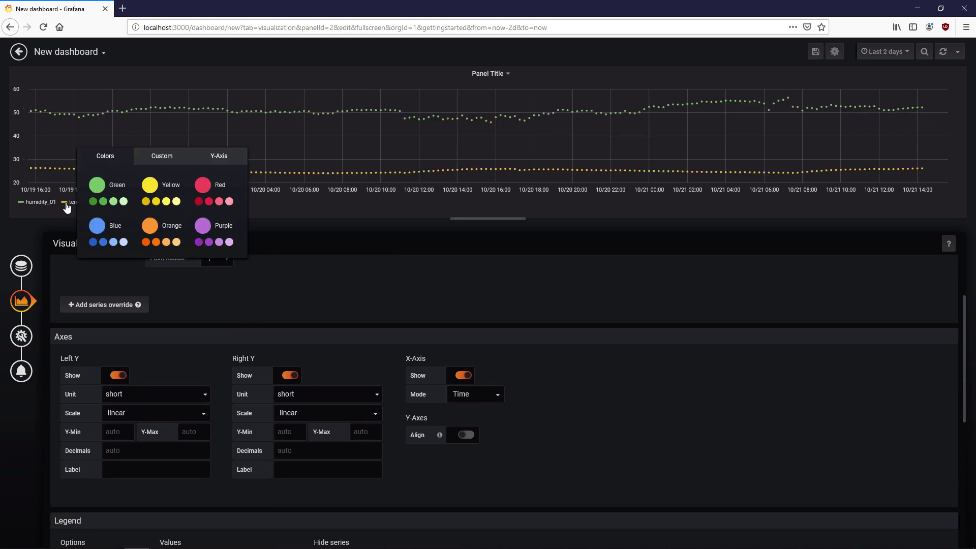
left_click(219, 156)
left_click(224, 186)
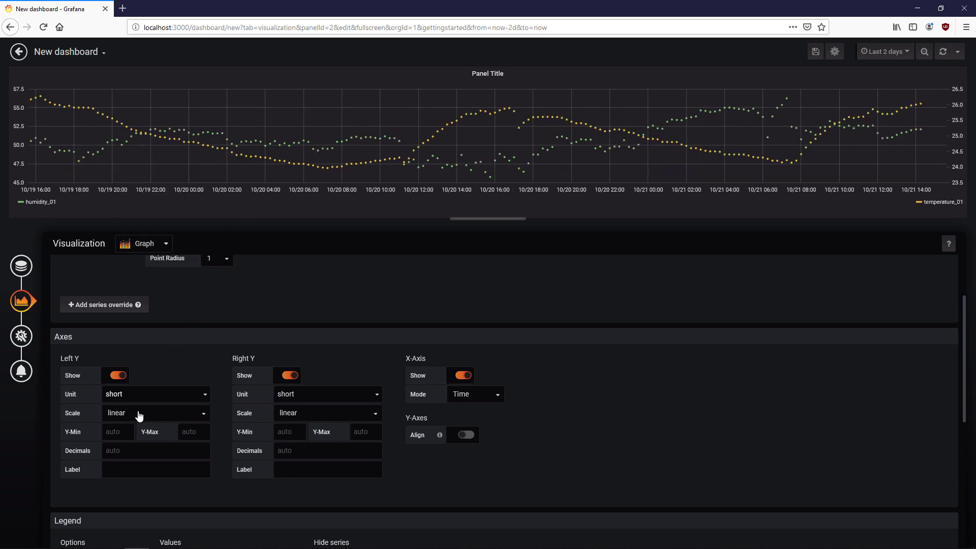
- Set the left axis range to 30–70 and the right axis to 10–35
left_click(115, 432)
left_click(189, 432)
type("70")
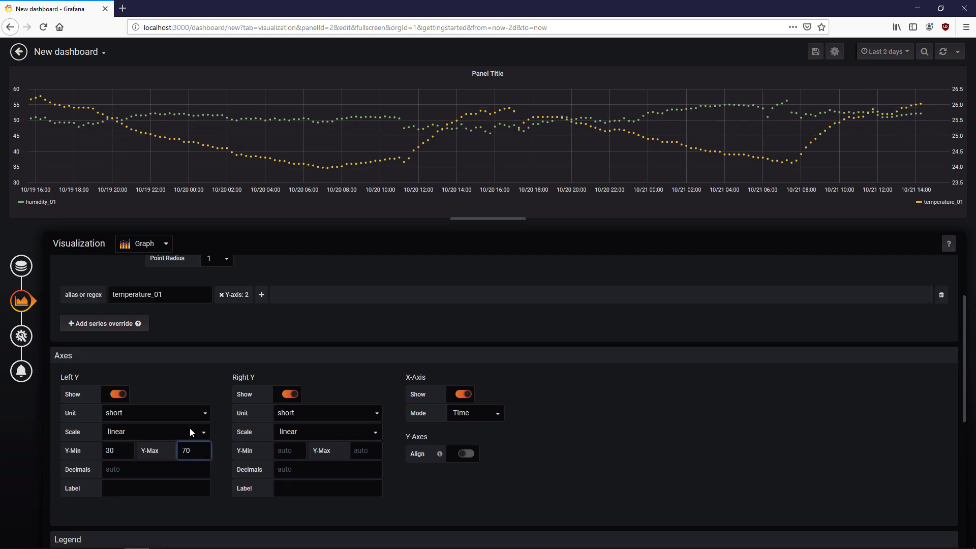
left_click(289, 451)
type("10")
left_click(365, 451)
type("35")
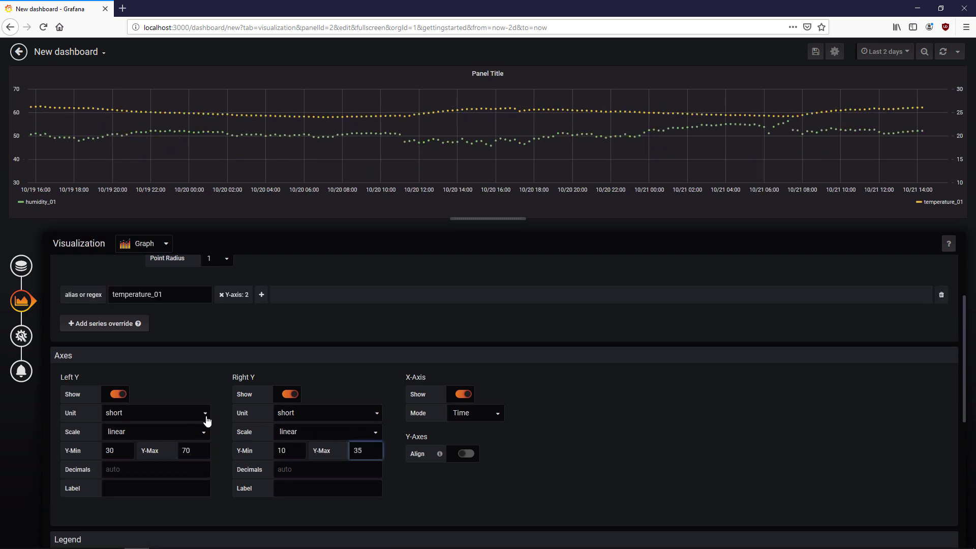
- Set the left axis unit to Humidity (%H) and the right to Celsius (°C)
left_click(194, 415)
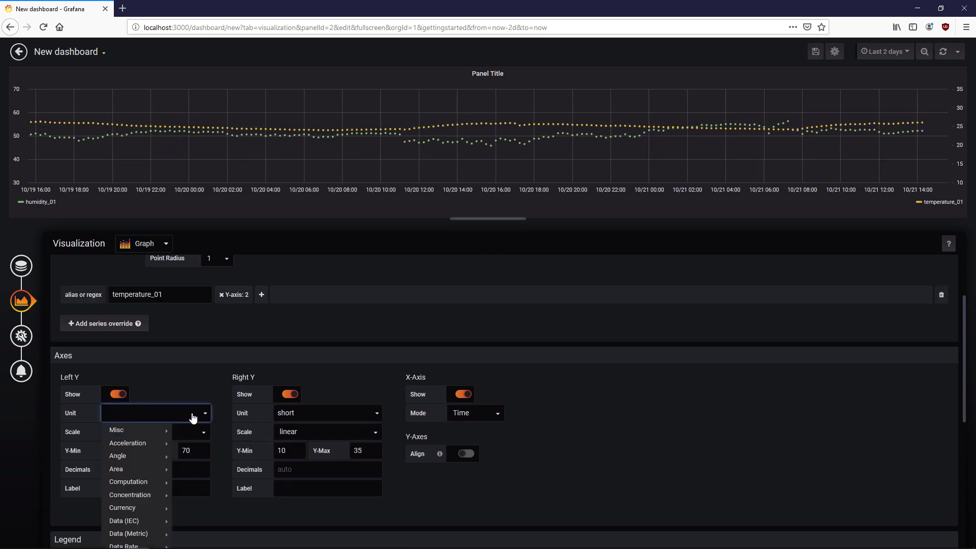
type("humid")
left_click(192, 429)
left_click(301, 416)
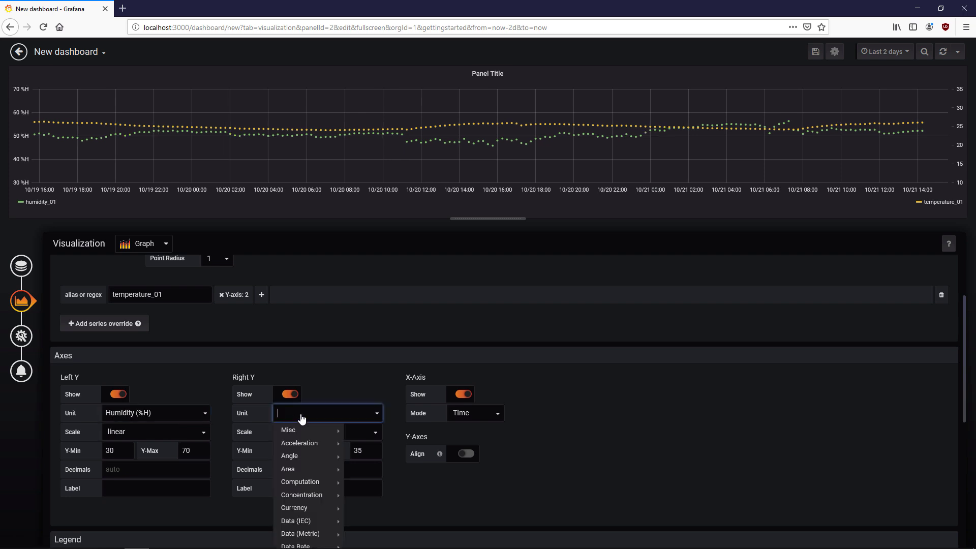
type("cels")
left_click(310, 432)
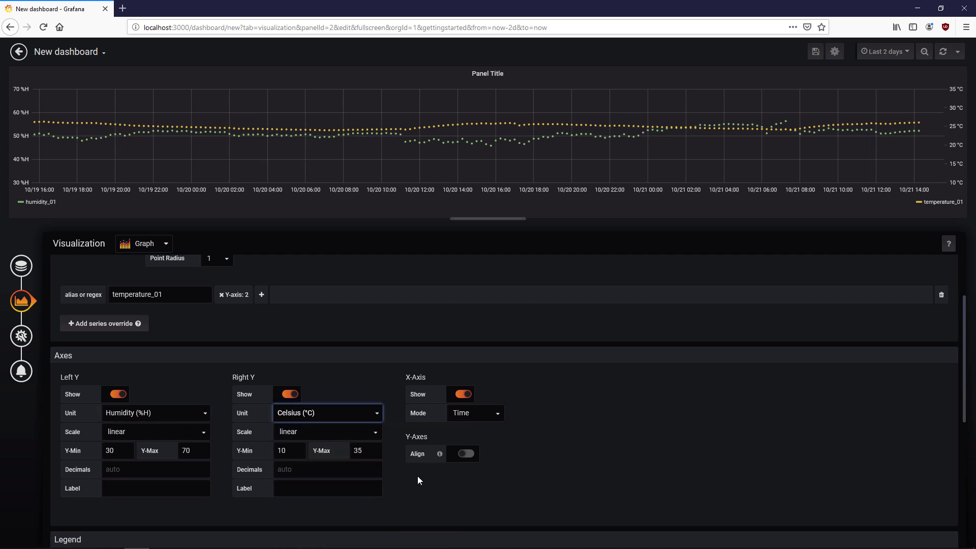
- Add a daily time region on any day from 08:00 to 17:15 to the graph
scroll(417, 476, "down", 6)
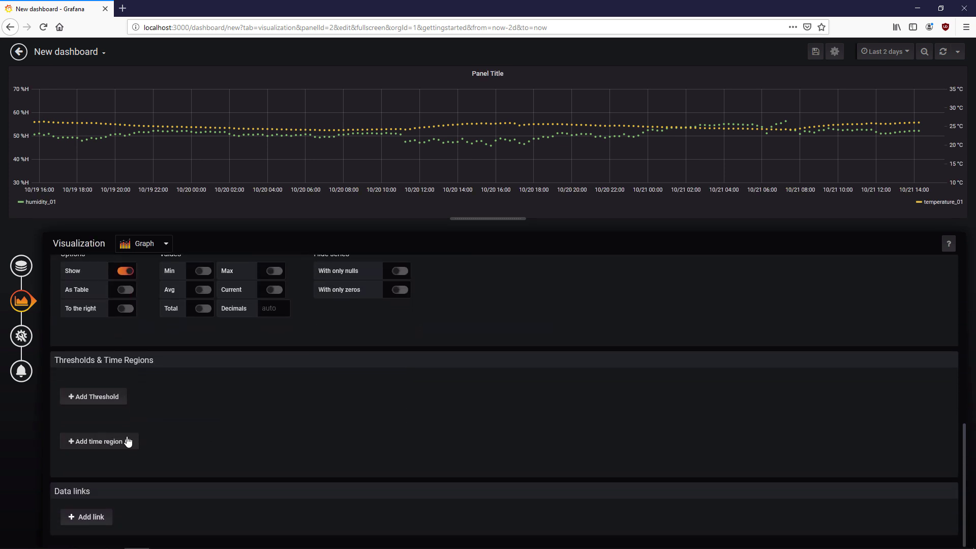
left_click(126, 441)
left_click(127, 437)
left_click(129, 435)
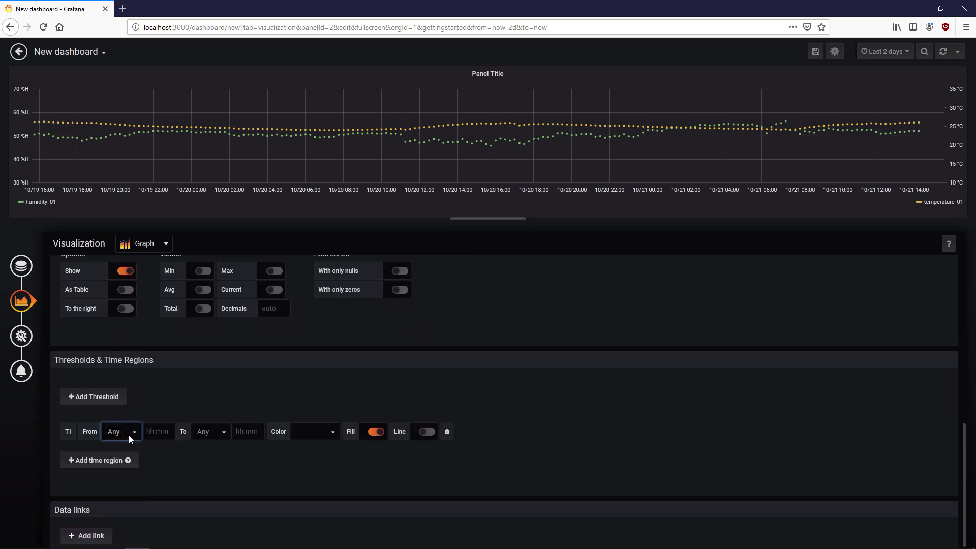
left_click(158, 431)
type("08:00")
key("Tab")
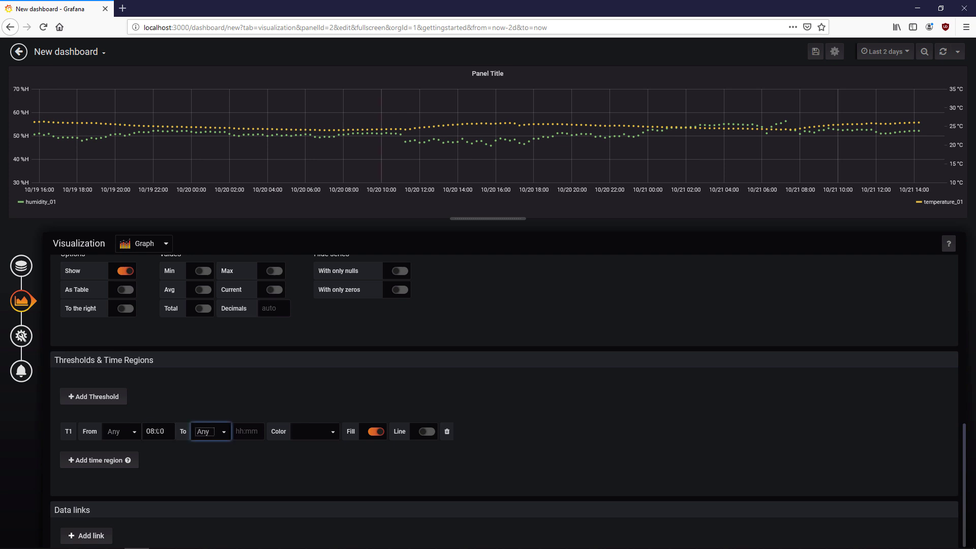
key("Tab")
type("17:15")
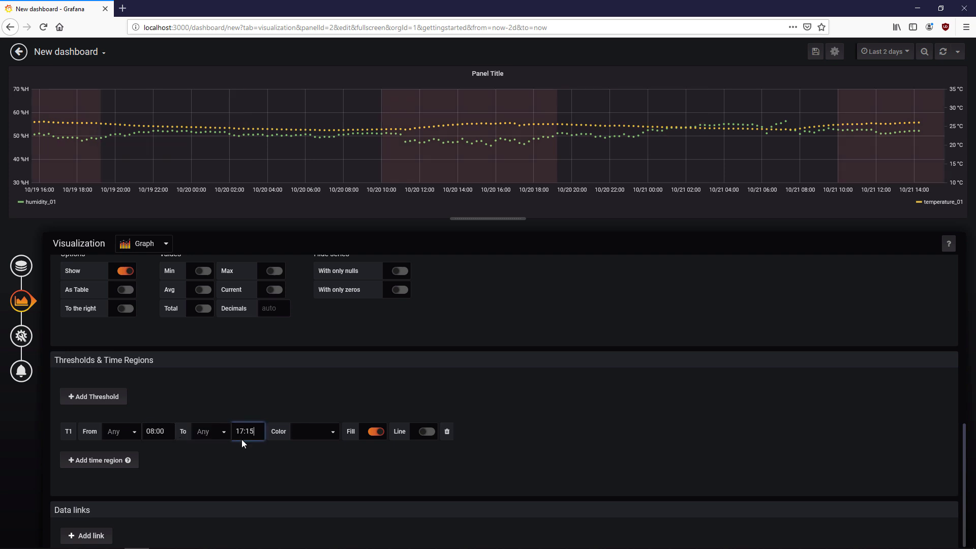
left_click(310, 444)
- Clear the panel title, make it transparent, and widen it to the full dashboard width
scroll(346, 448, "up", 10)
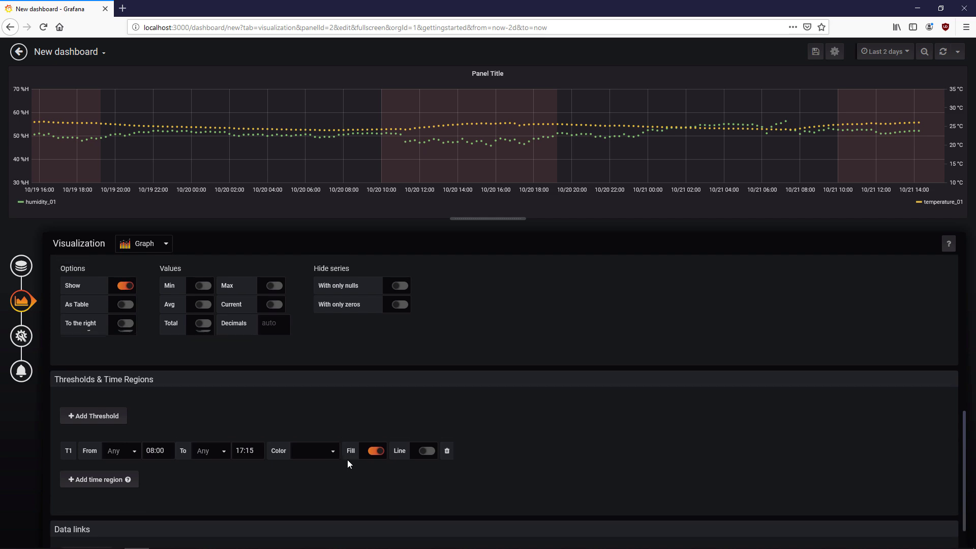
left_click(22, 331)
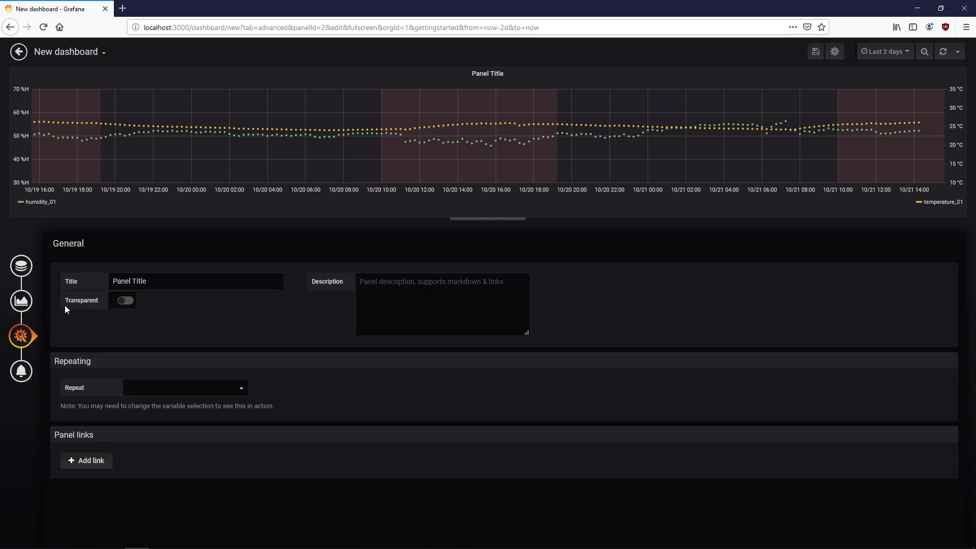
left_click_drag(148, 282, 93, 277)
key("BackSpace")
left_click(134, 303)
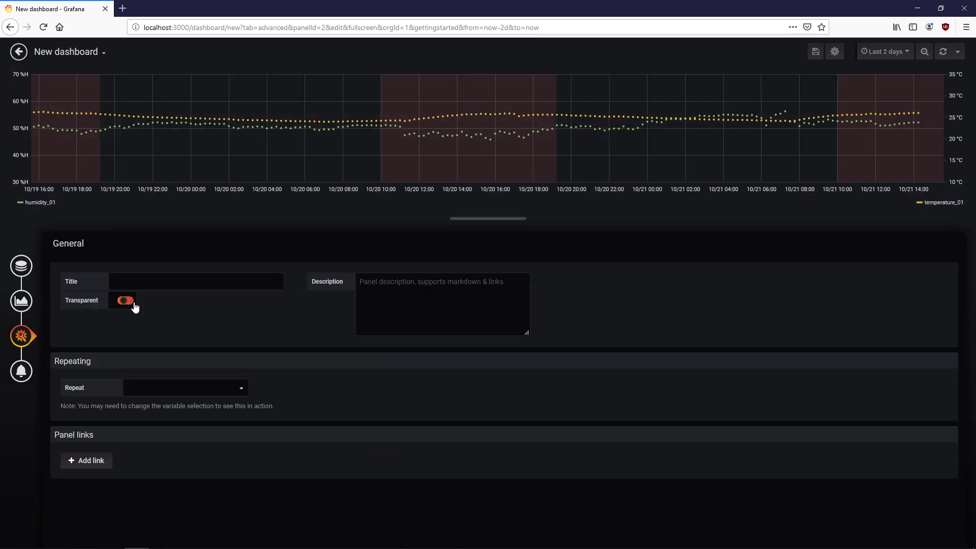
left_click(18, 50)
left_click_drag(499, 249, 966, 251)
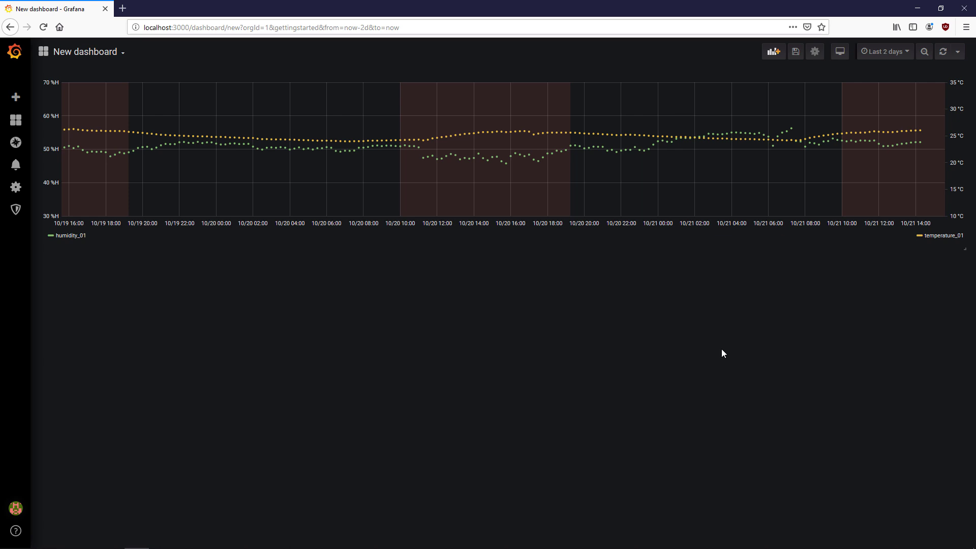
- Draw the series as 4-pixel lines with points hidden, fill gradient 8 and fill 0
key("e")
left_click(22, 300)
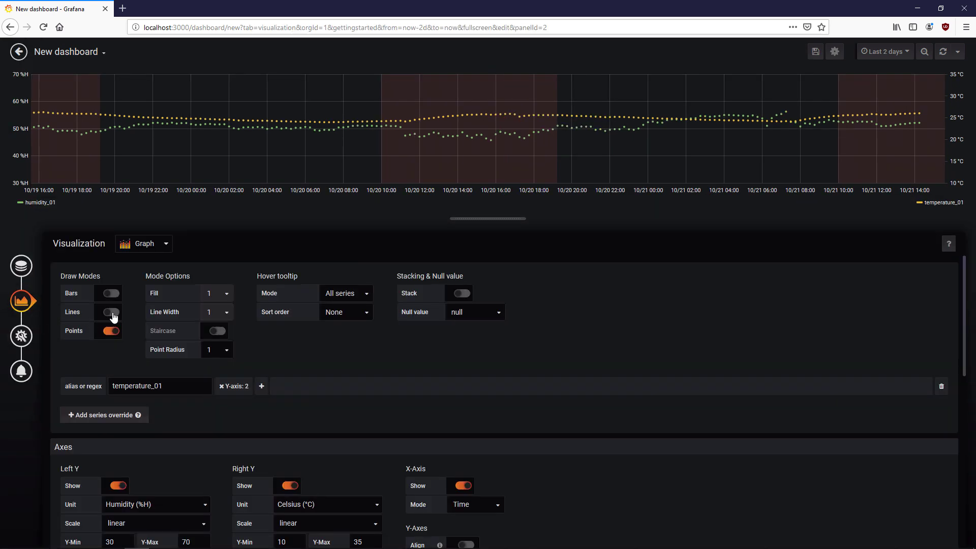
left_click(111, 312)
left_click(111, 332)
left_click(233, 336)
left_click(222, 397)
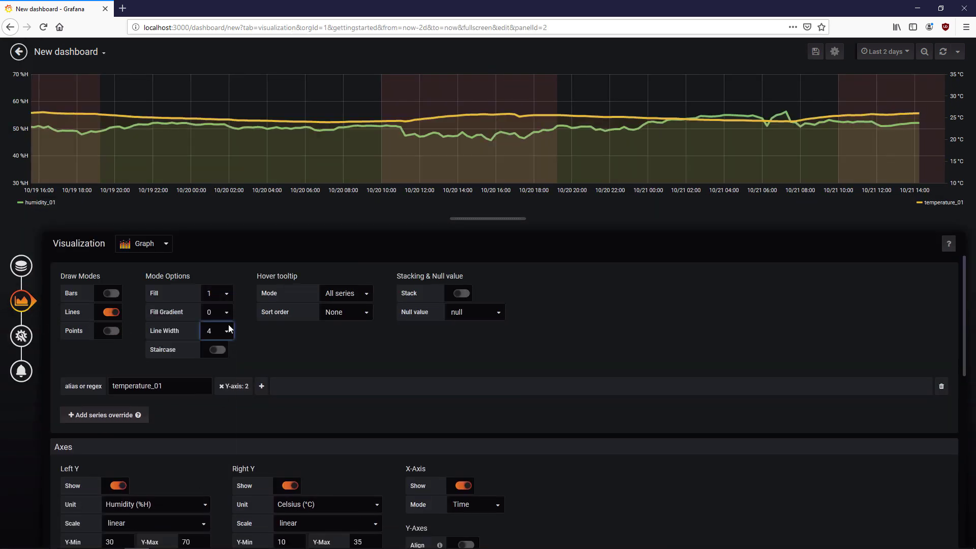
left_click(226, 312)
left_click(217, 401)
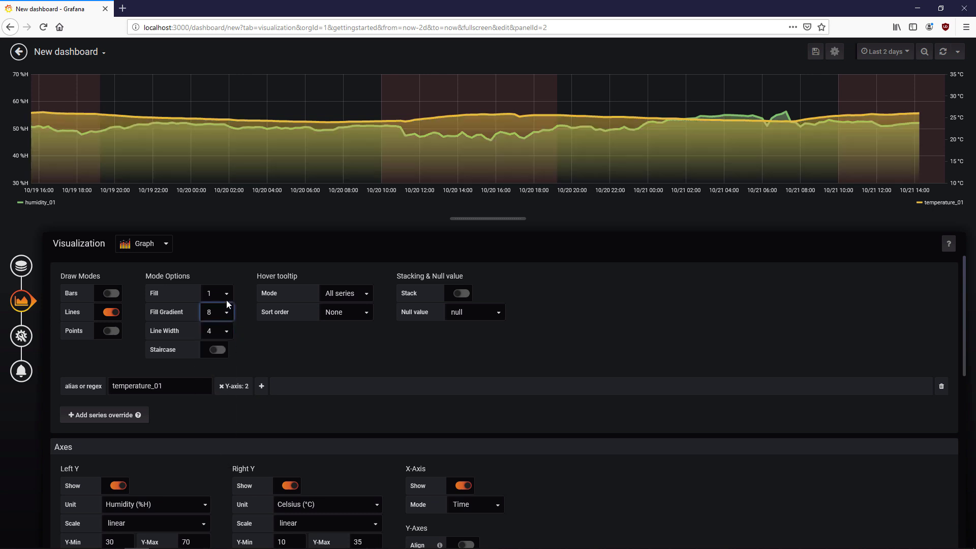
left_click(227, 300)
left_click(218, 310)
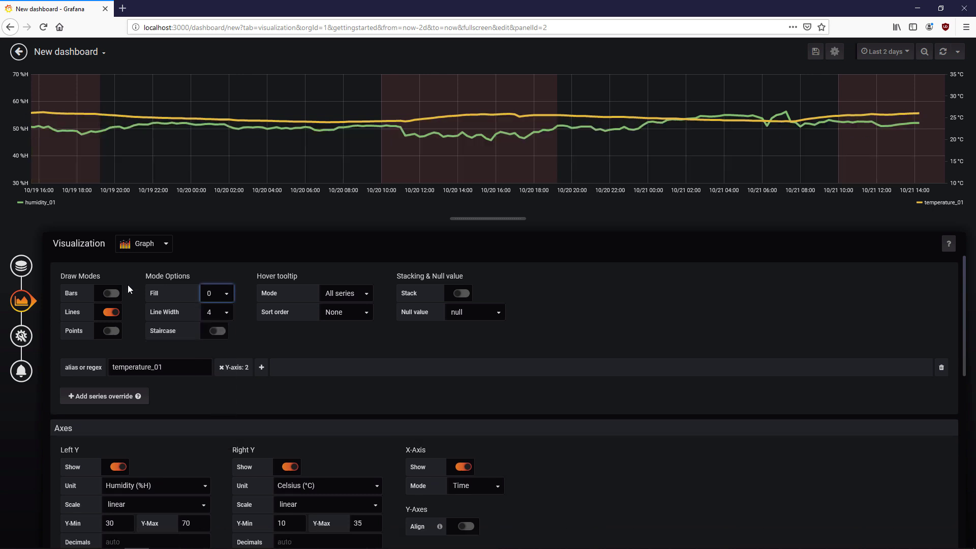
left_click(21, 266)
left_click(19, 51)
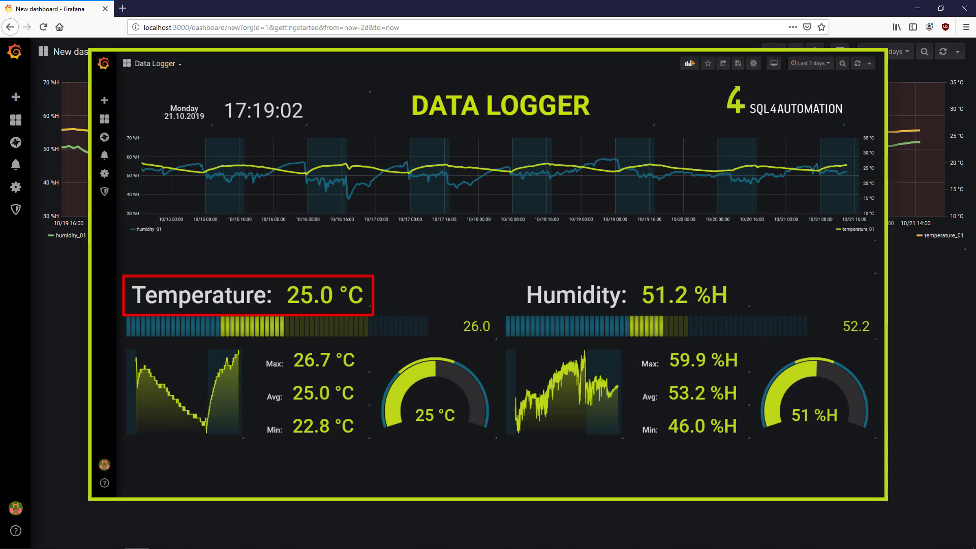
- Create a Singlestat panel querying state with the filter entity = 'temperature_01'
left_click(774, 57)
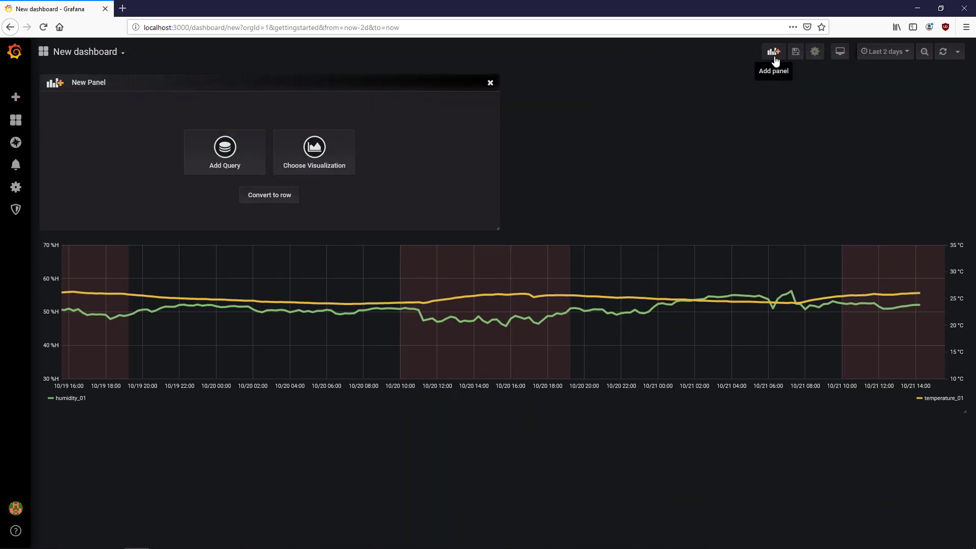
left_click(290, 144)
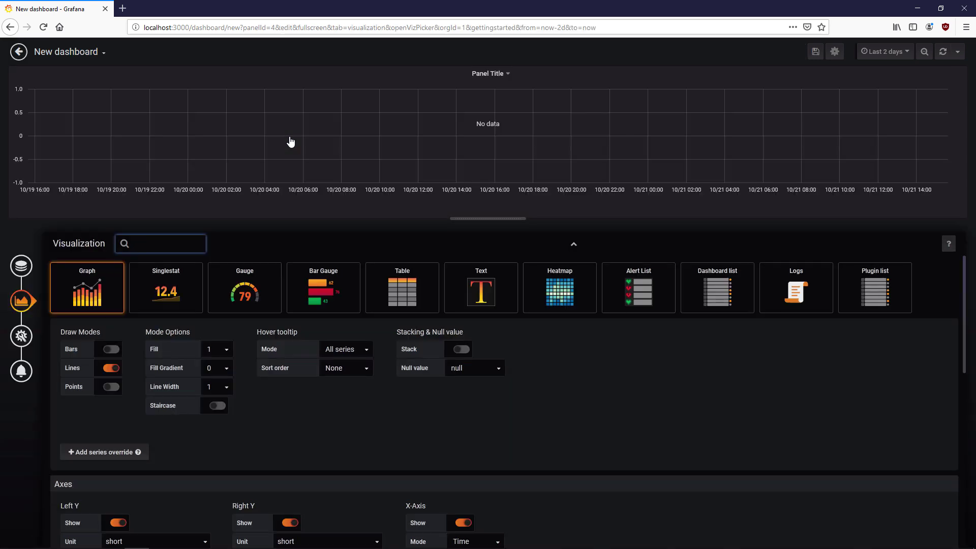
left_click(158, 291)
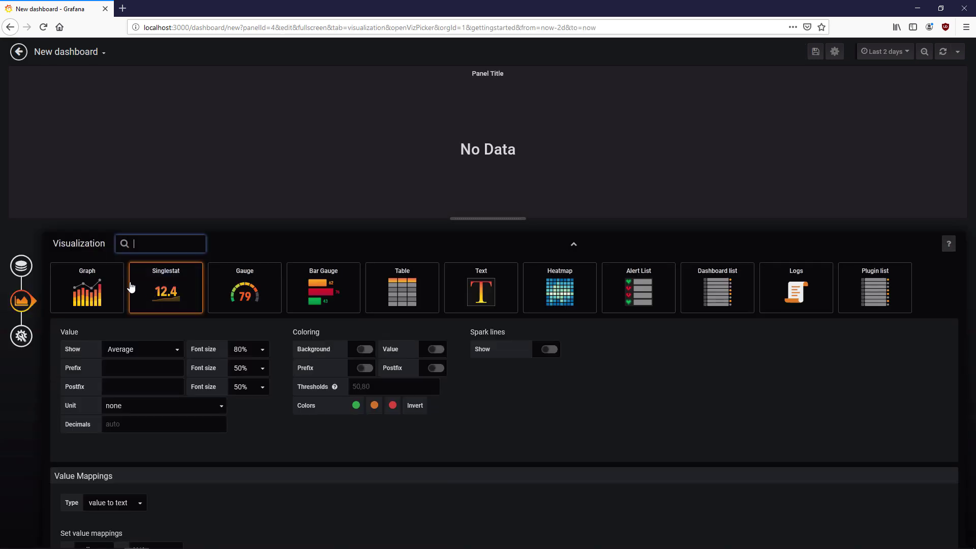
left_click(21, 265)
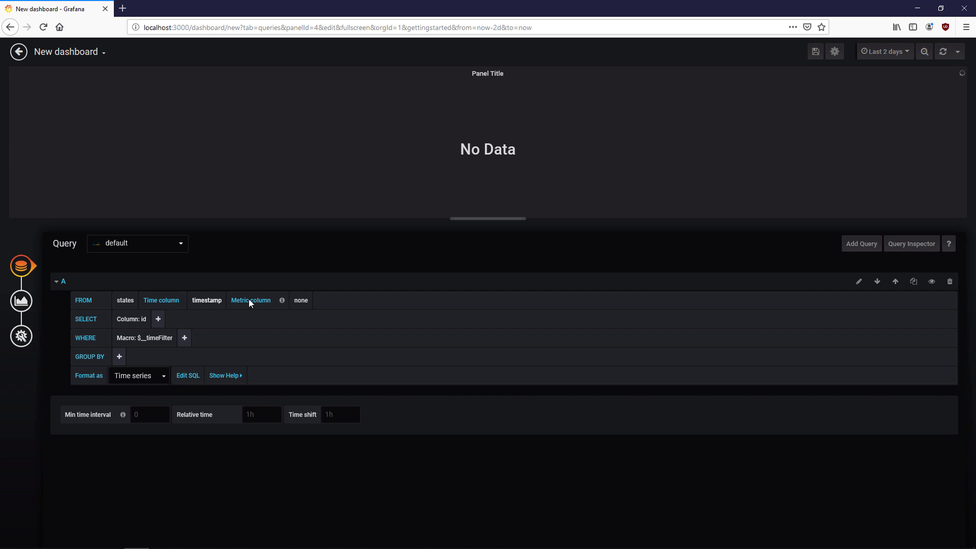
left_click(299, 300)
left_click(306, 332)
left_click(144, 321)
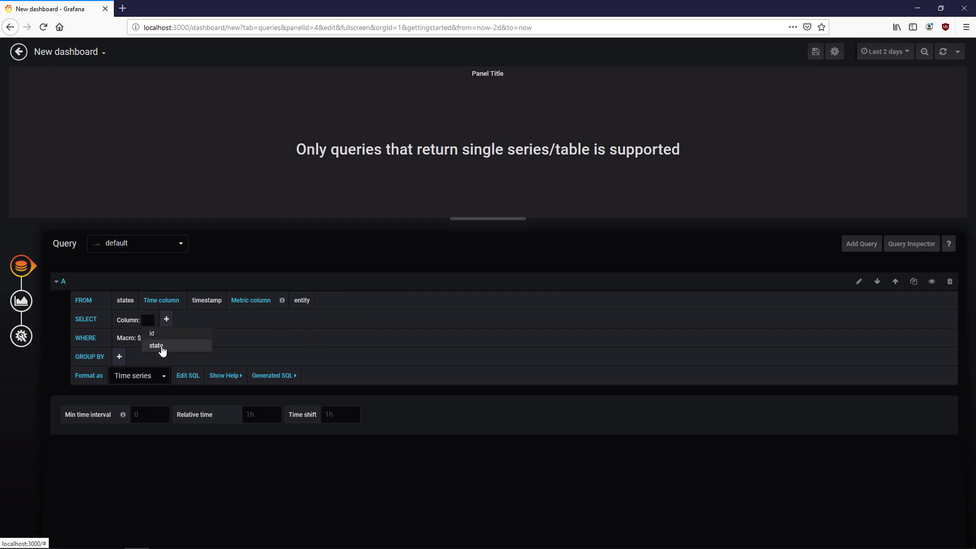
left_click(157, 345)
left_click(181, 339)
left_click(214, 366)
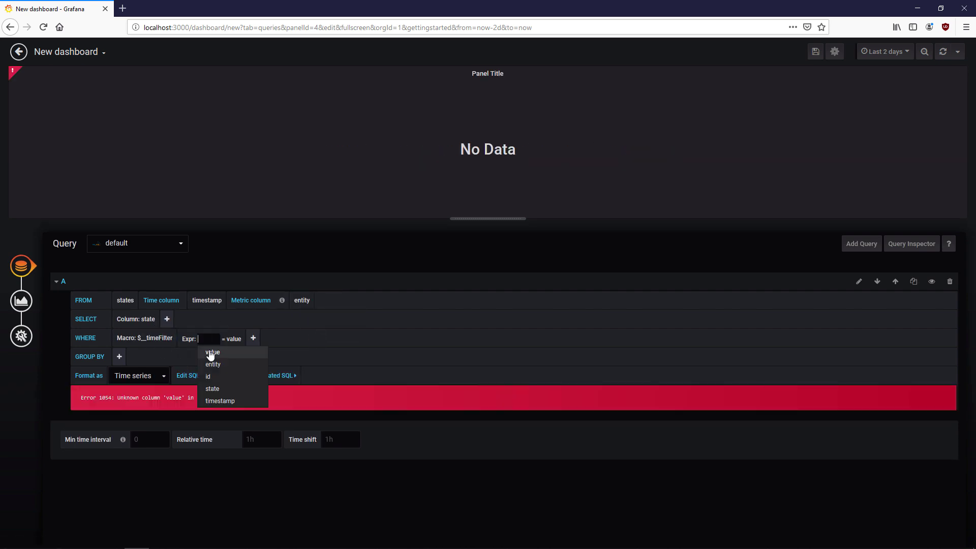
left_click(212, 365)
left_click(231, 339)
type("'temperature_01")
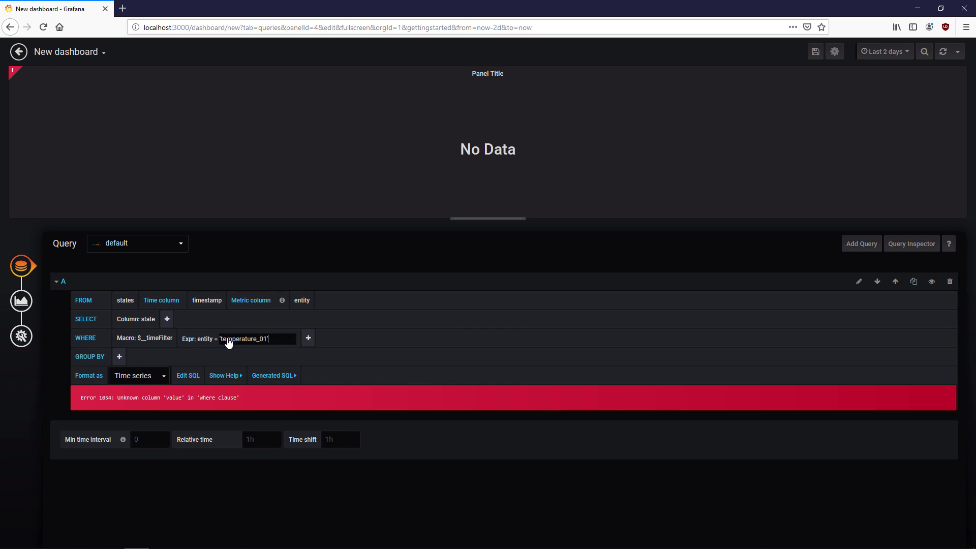
left_click(257, 482)
- Give the stat the prefix 'Temperature:', Celsius unit and 1 decimal
left_click(29, 304)
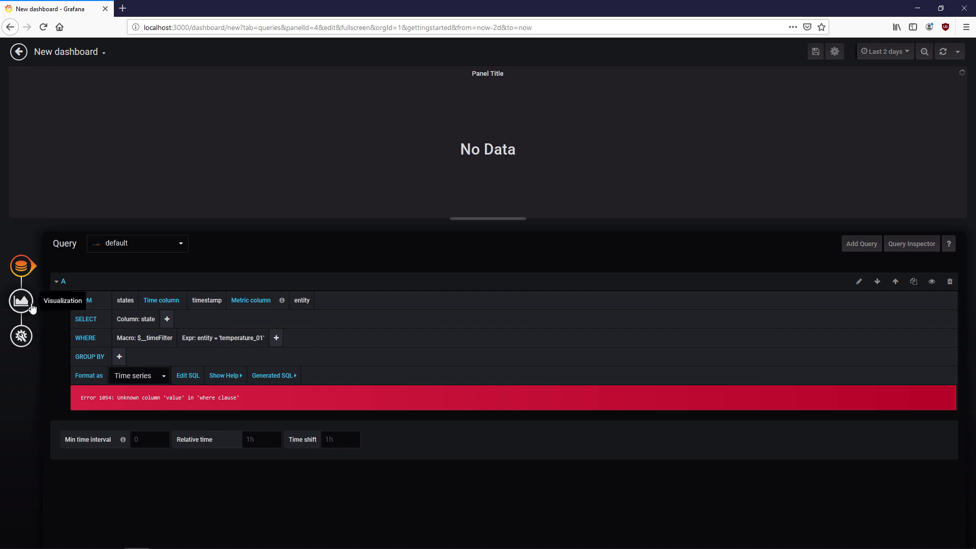
left_click(120, 312)
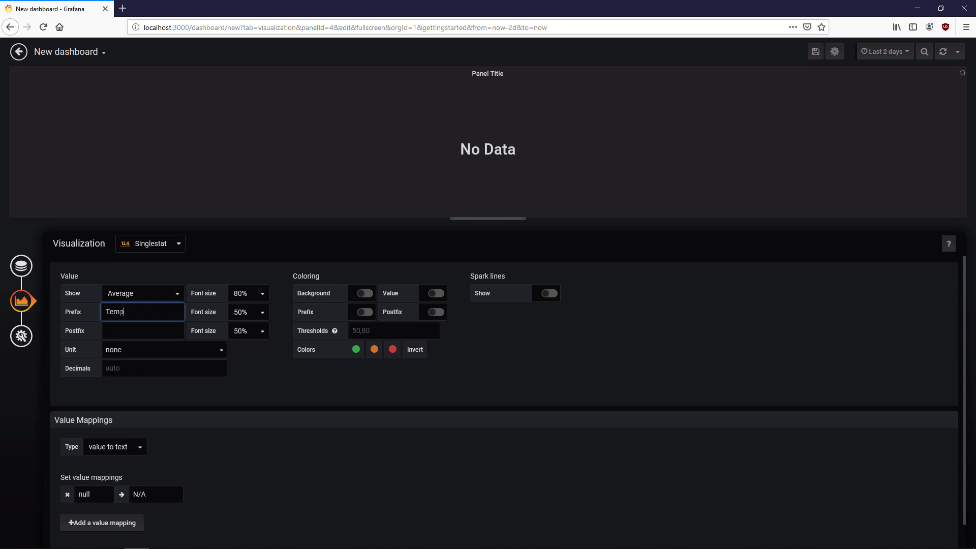
left_click(236, 349)
scroll(236, 349, "down", 1)
left_click(24, 283)
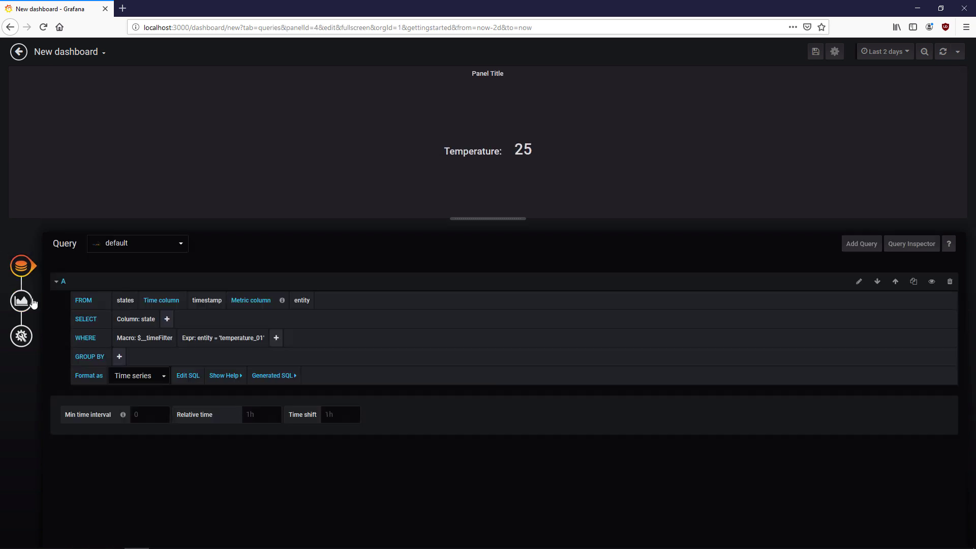
left_click(29, 302)
left_click(149, 355)
type("temper")
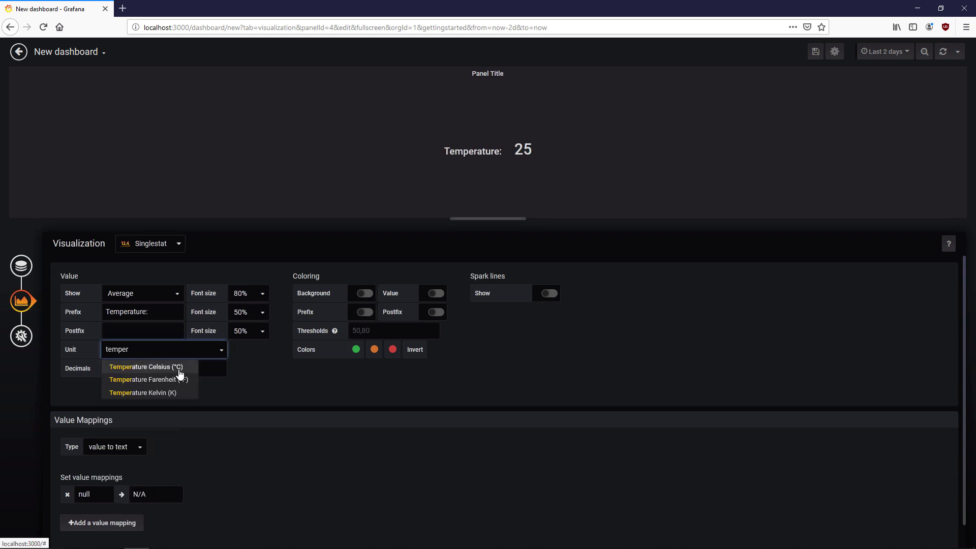
left_click(153, 367)
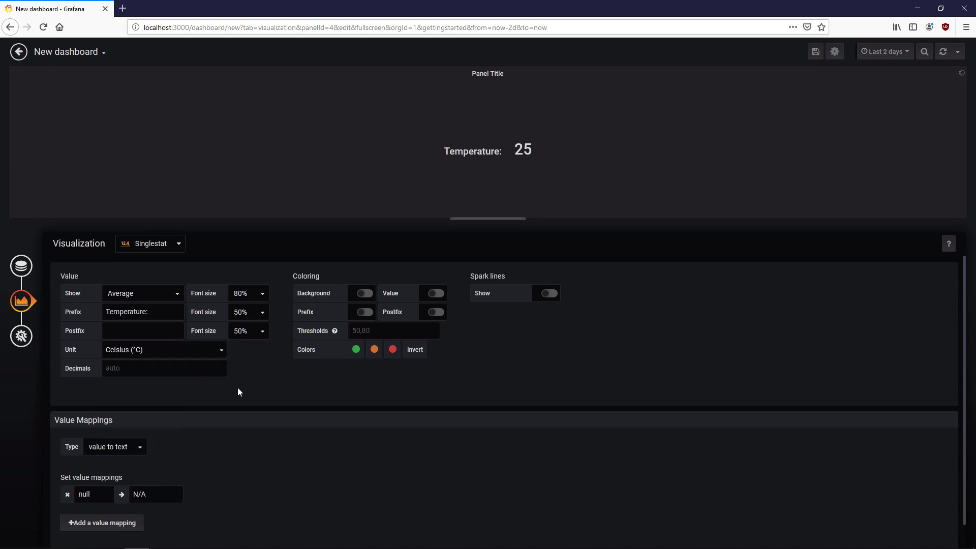
left_click(201, 370)
left_click(222, 391)
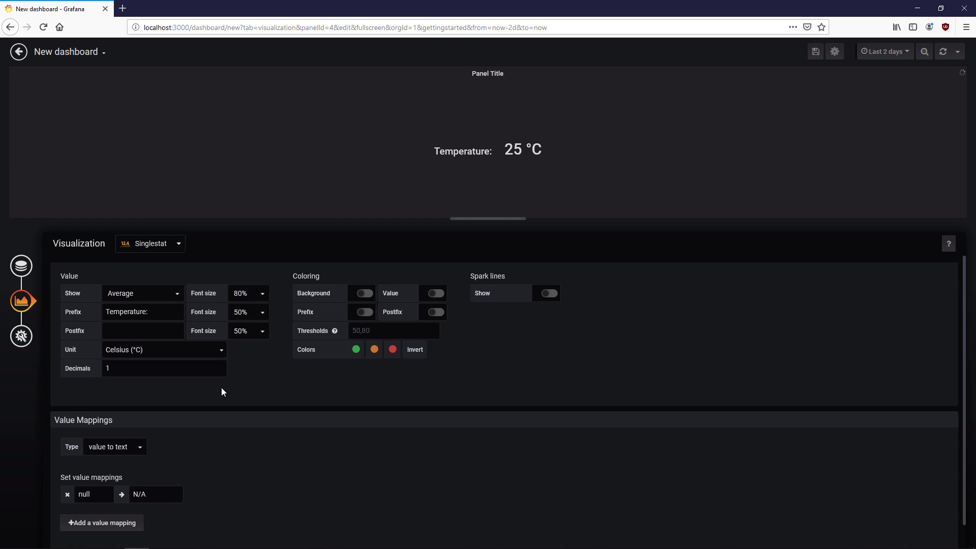
- Shrink the Temperature stat panel and place it below the graph
left_click(22, 57)
left_click_drag(376, 228, 263, 123)
left_click_drag(230, 173, 268, 361)
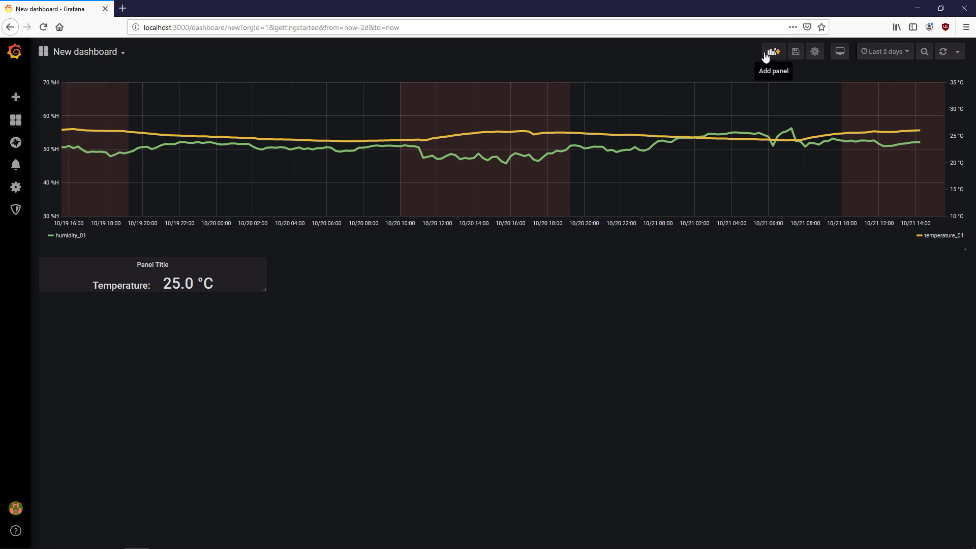
- Create a Bar Gauge panel querying state with the filter entity = 'temperature_sensor'
left_click(773, 51)
left_click(317, 163)
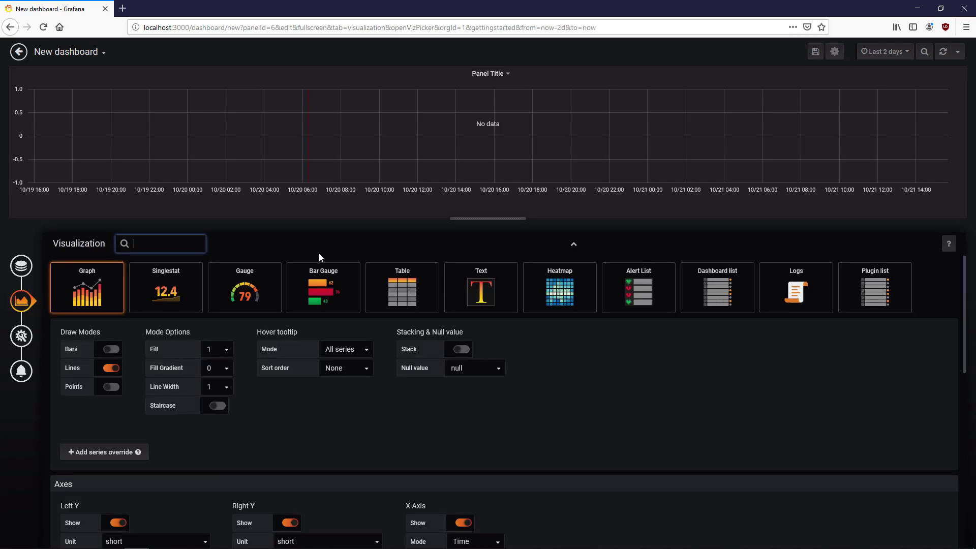
left_click(345, 302)
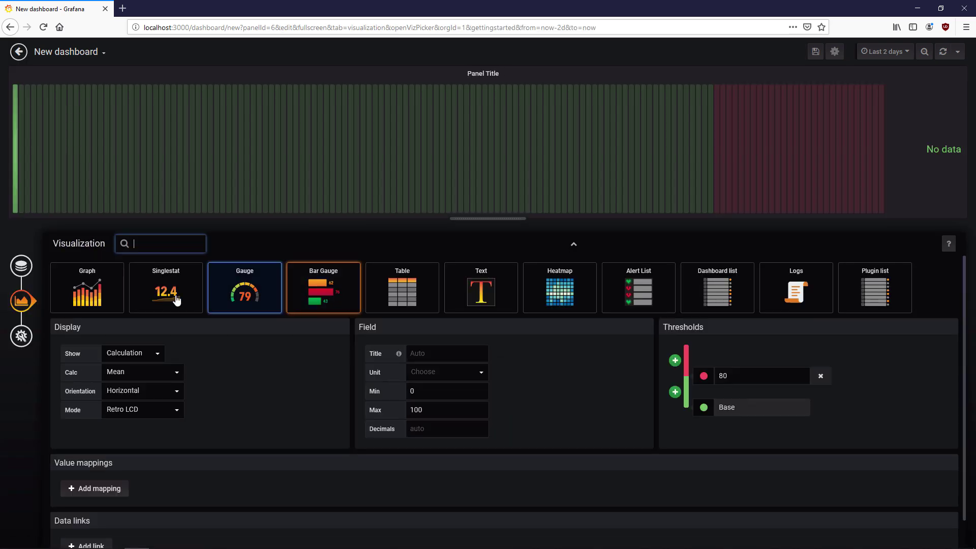
left_click(20, 264)
left_click(301, 300)
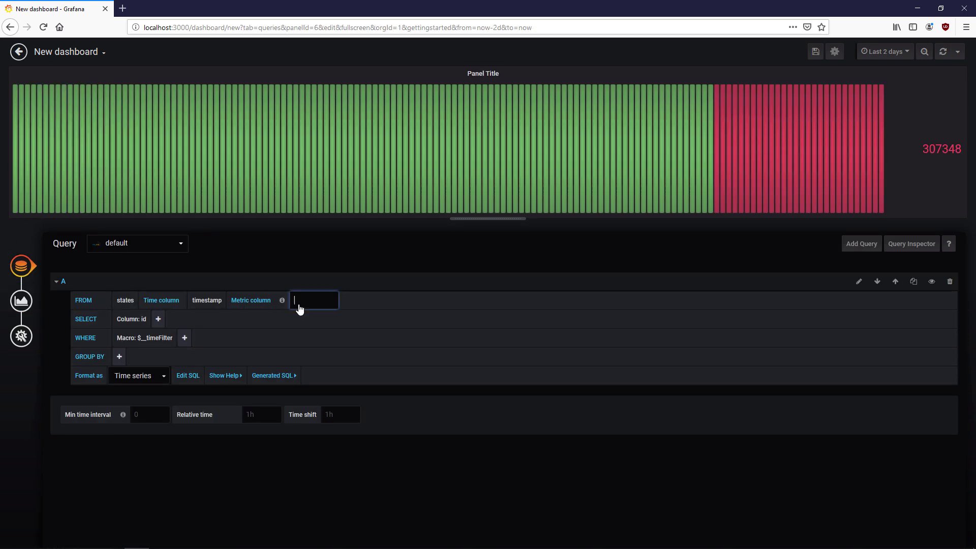
left_click(303, 330)
left_click(144, 320)
left_click(161, 349)
left_click(185, 337)
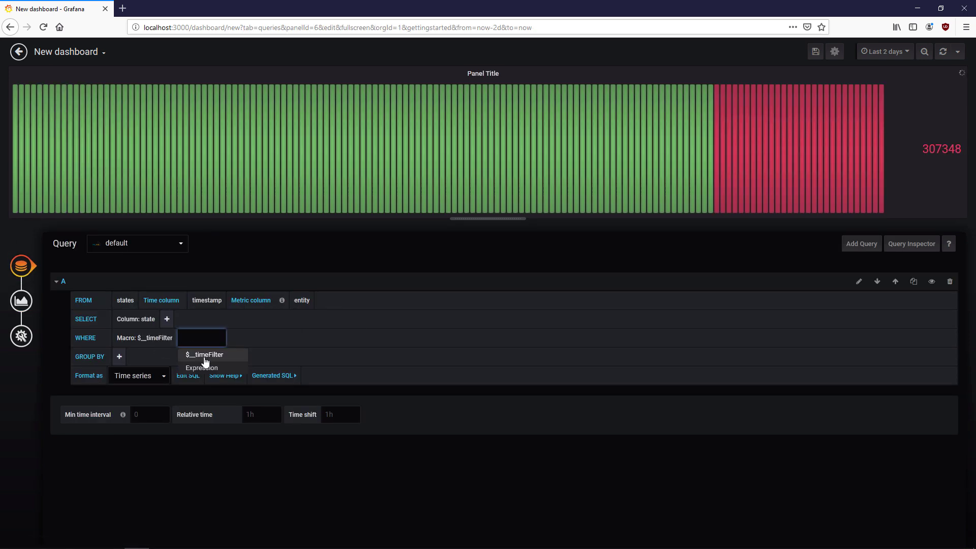
left_click(207, 366)
left_click(216, 379)
type("'temp")
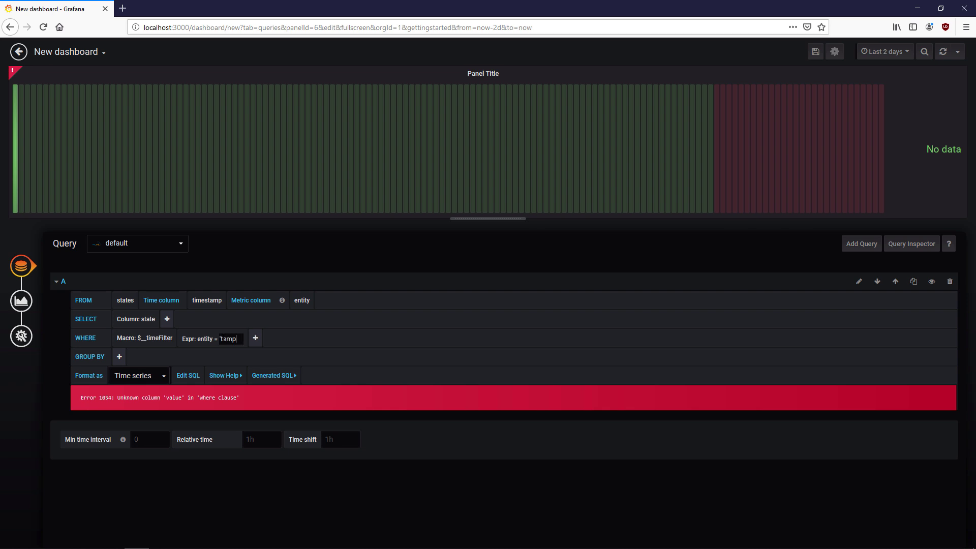
type("erature_sensor'")
- Clear the bar gauge's title and make its background transparent
left_click(21, 303)
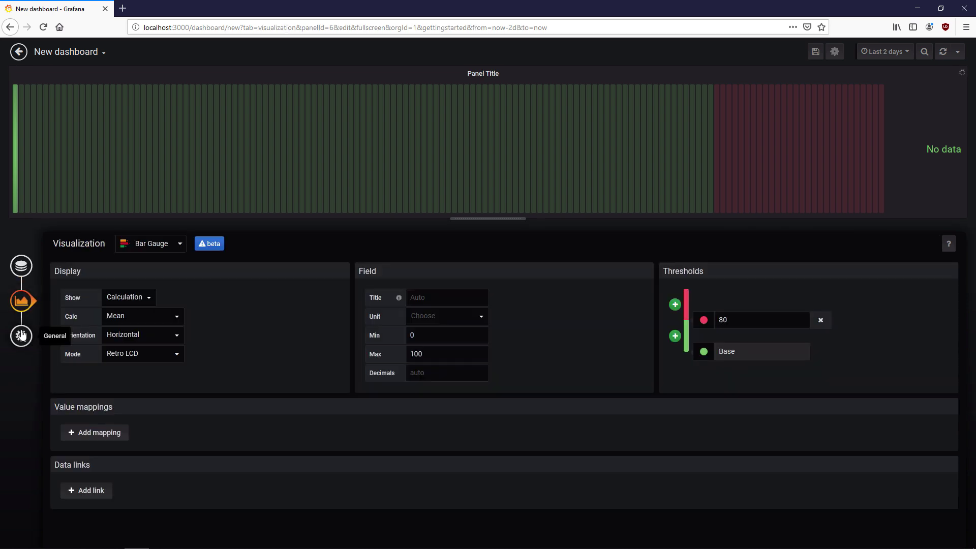
left_click(22, 335)
triple_click(244, 282)
key("BackSpace")
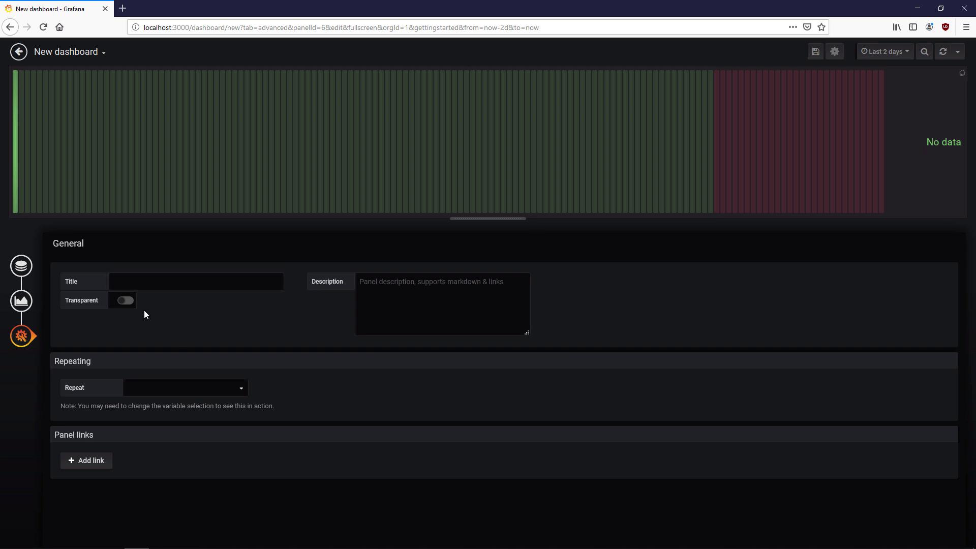
left_click(124, 301)
- Move the bar gauge below the Temperature stat, make it shorter, and add another new panel
left_click(19, 51)
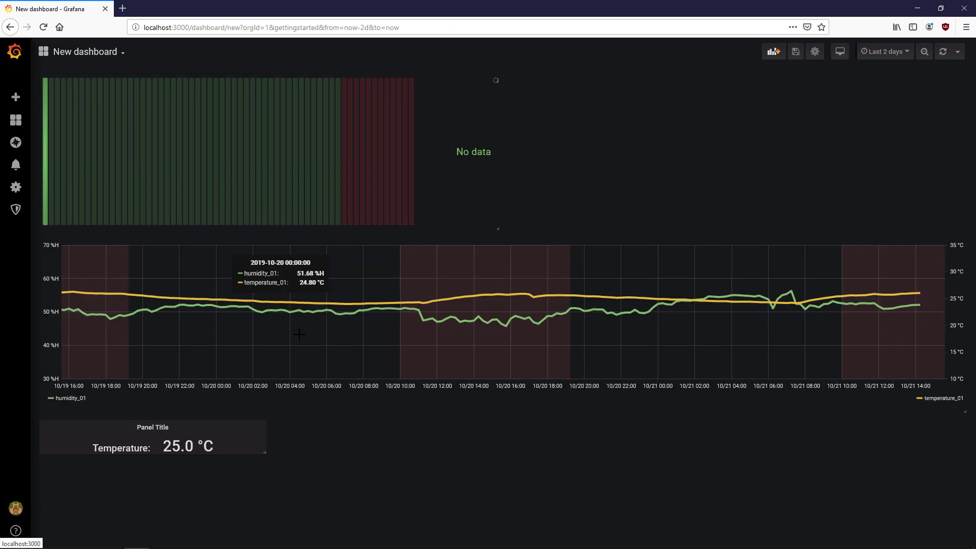
left_click_drag(355, 78, 335, 304)
left_click_drag(498, 452, 437, 330)
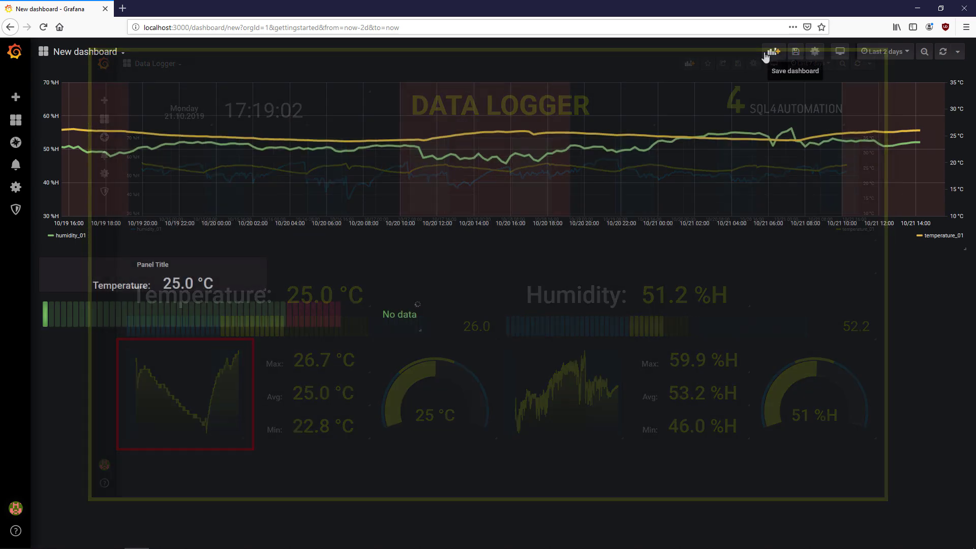
left_click(771, 53)
left_click(280, 162)
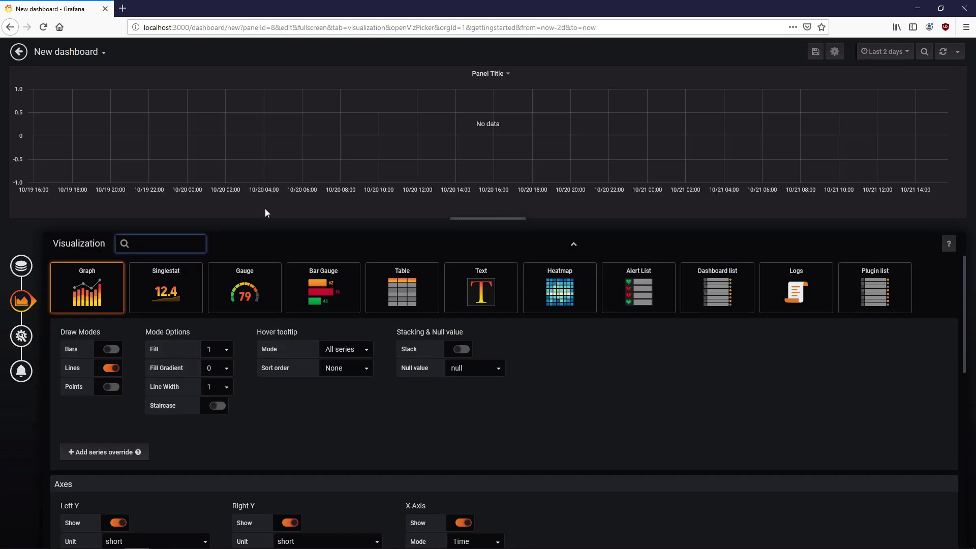
- Keep the Graph visualization and query state where entity = 'temperature_01'
left_click(84, 305)
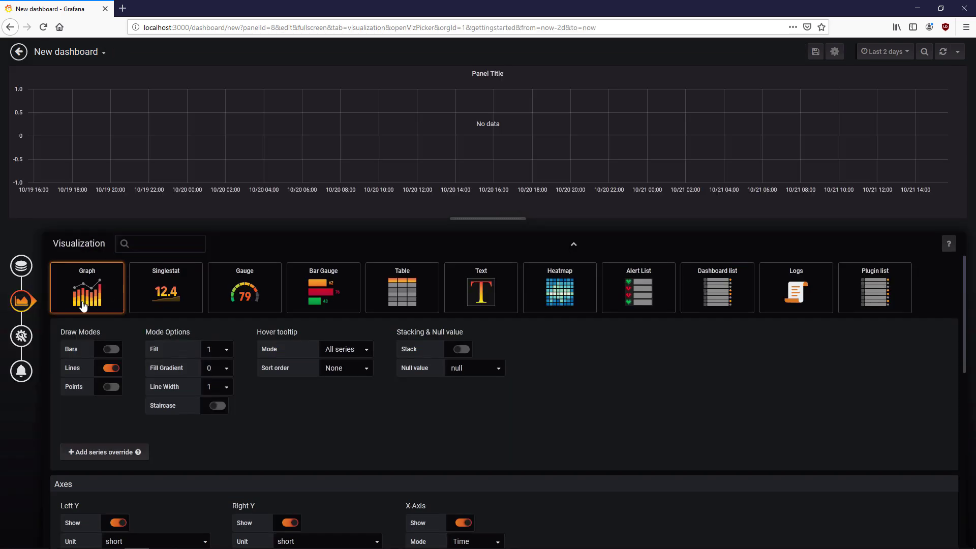
left_click(21, 267)
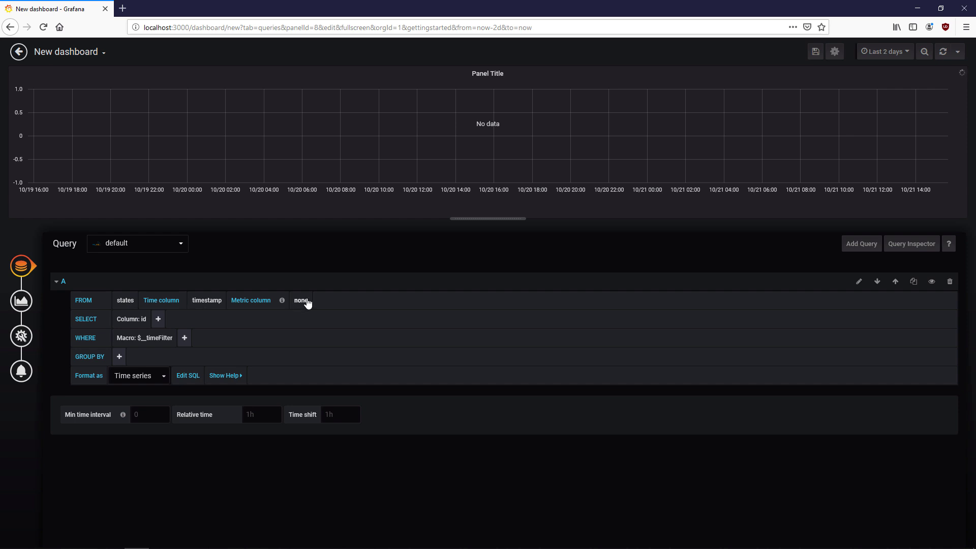
left_click(144, 319)
left_click(166, 329)
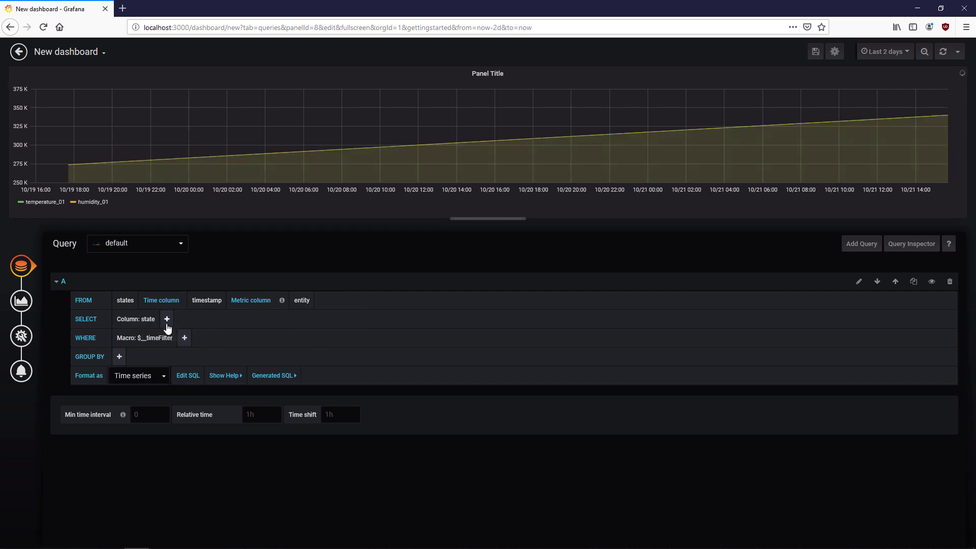
left_click(184, 338)
left_click(218, 371)
left_click(206, 339)
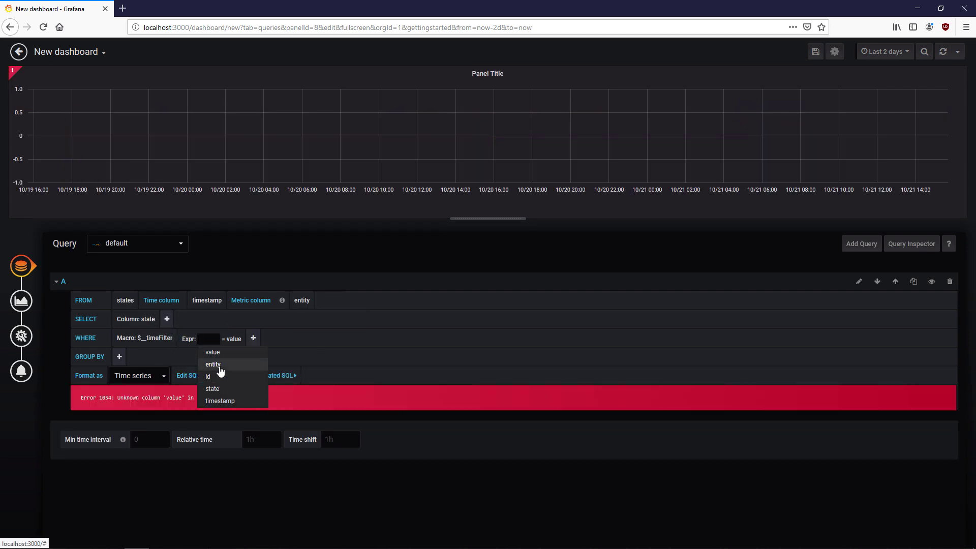
left_click(210, 385)
type("'temperature_01'")
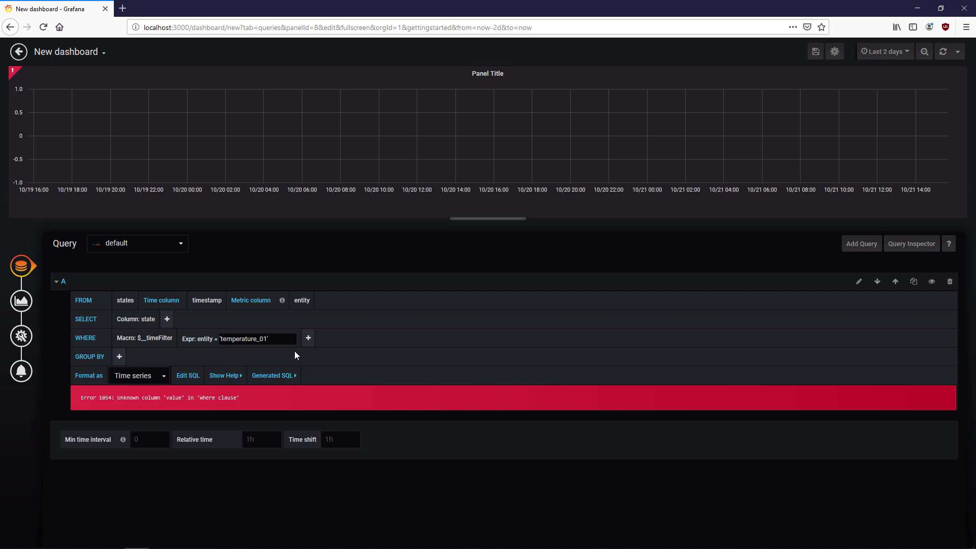
- Set the panel's relative time range to 24h and hide its time info
left_click(33, 305)
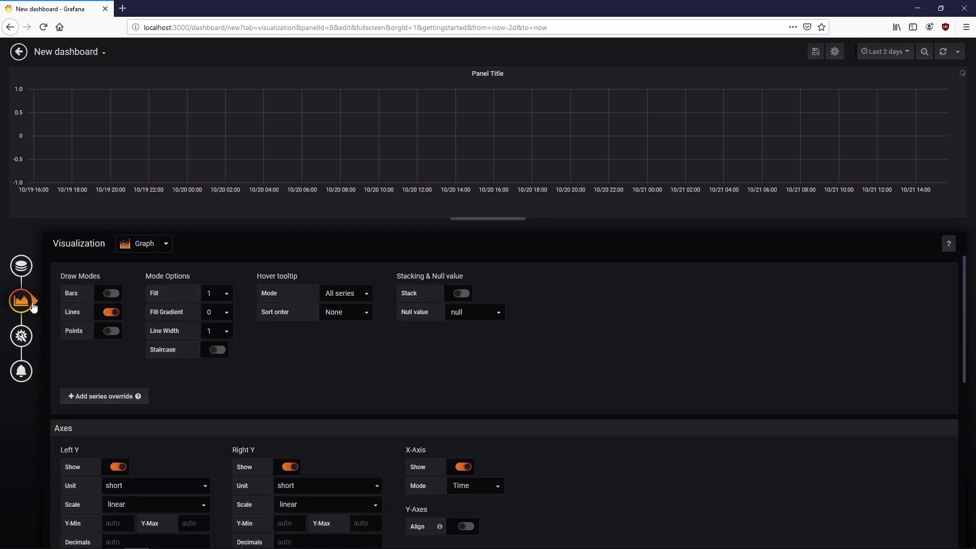
left_click(21, 265)
left_click(254, 415)
type("24h")
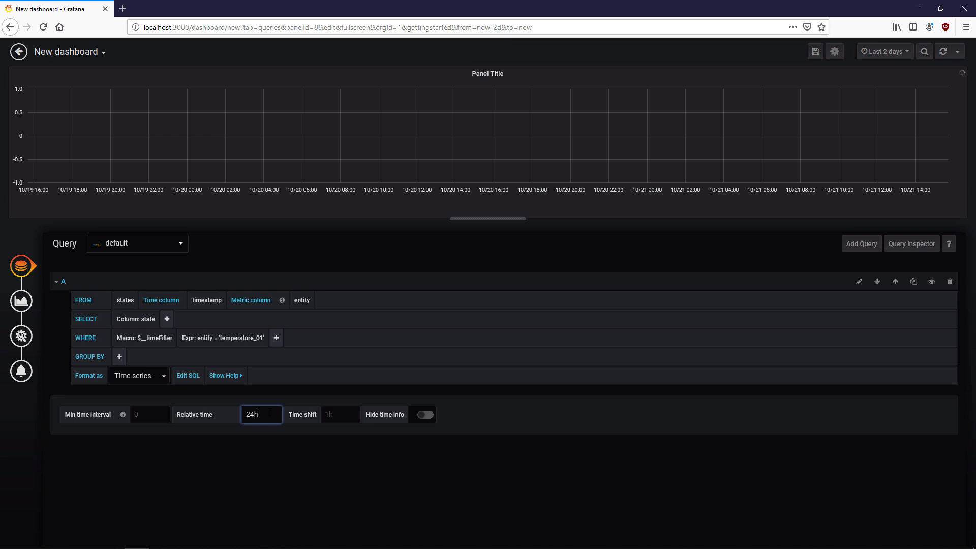
left_click(426, 420)
- Set fill gradient 4 and hide the left Y, right Y, X axes and legend
left_click(21, 301)
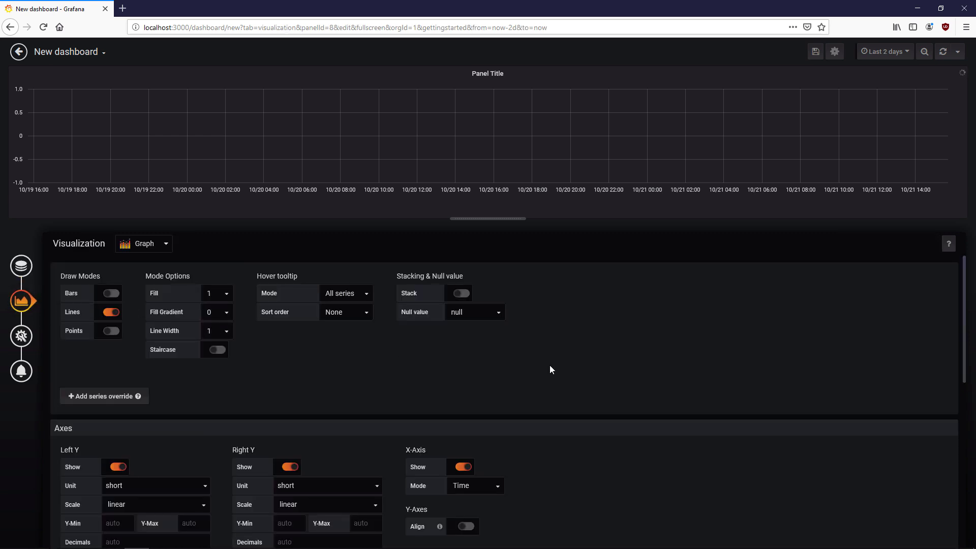
left_click(214, 313)
left_click(228, 381)
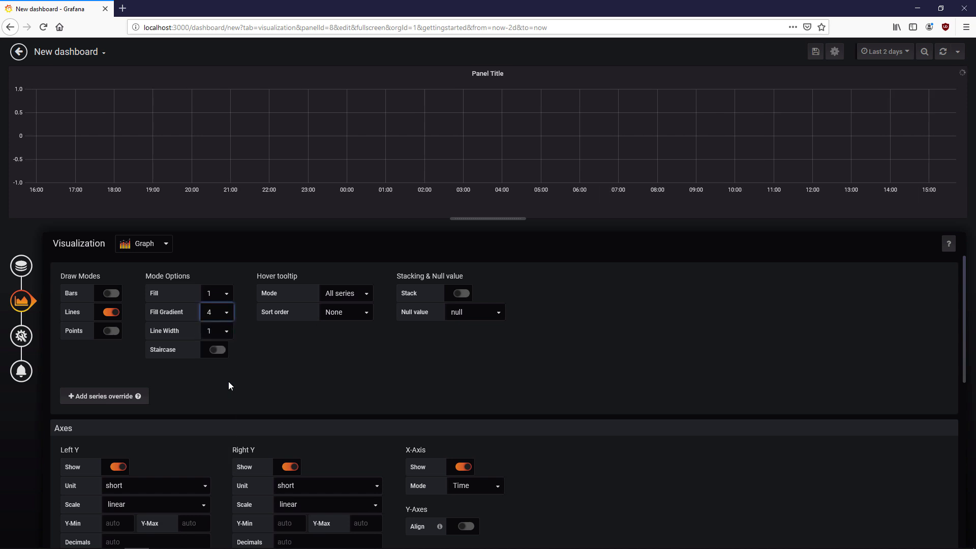
scroll(624, 388, "down", 1)
scroll(625, 391, "down", 2)
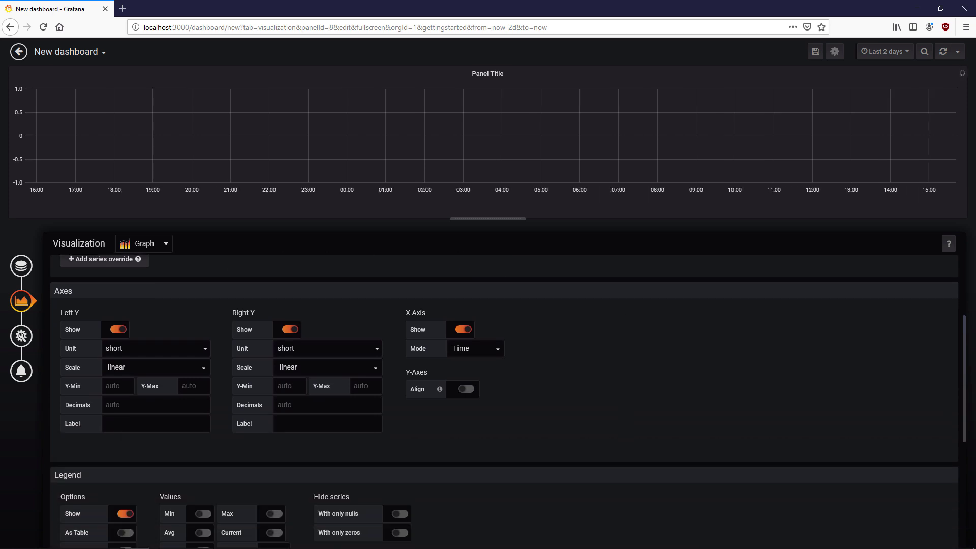
left_click(118, 330)
left_click(286, 332)
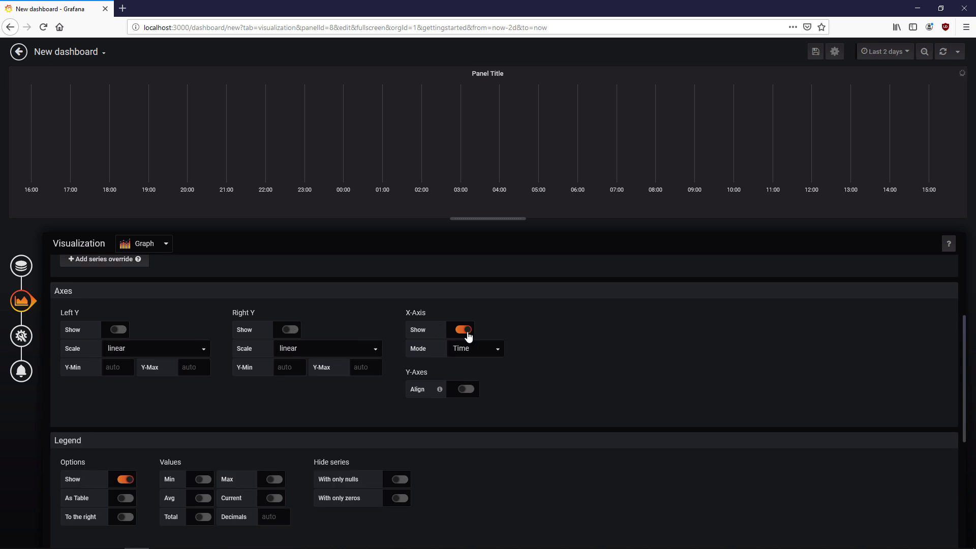
left_click(465, 331)
left_click(122, 480)
scroll(547, 434, "down", 3)
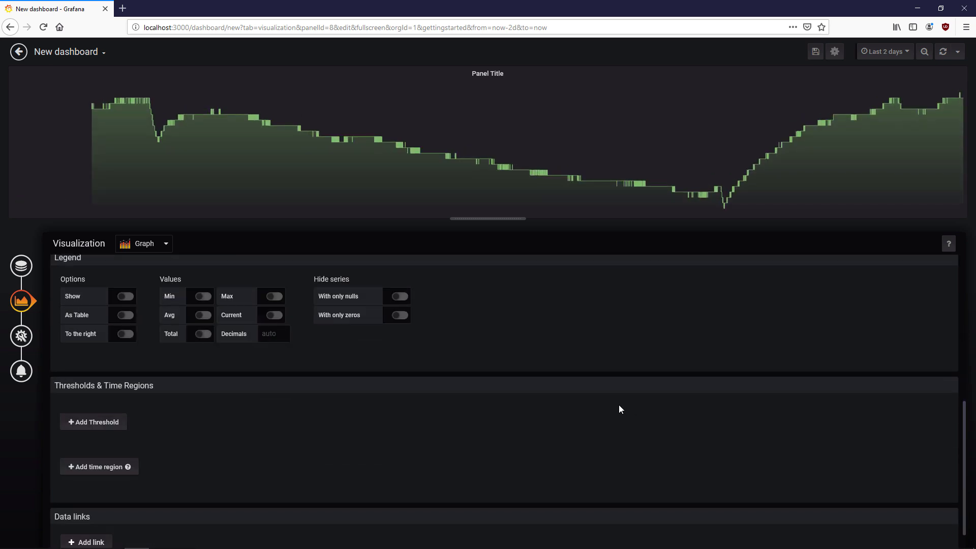
- Clear the graph's title and make the panel transparent
left_click(21, 336)
left_click(63, 278)
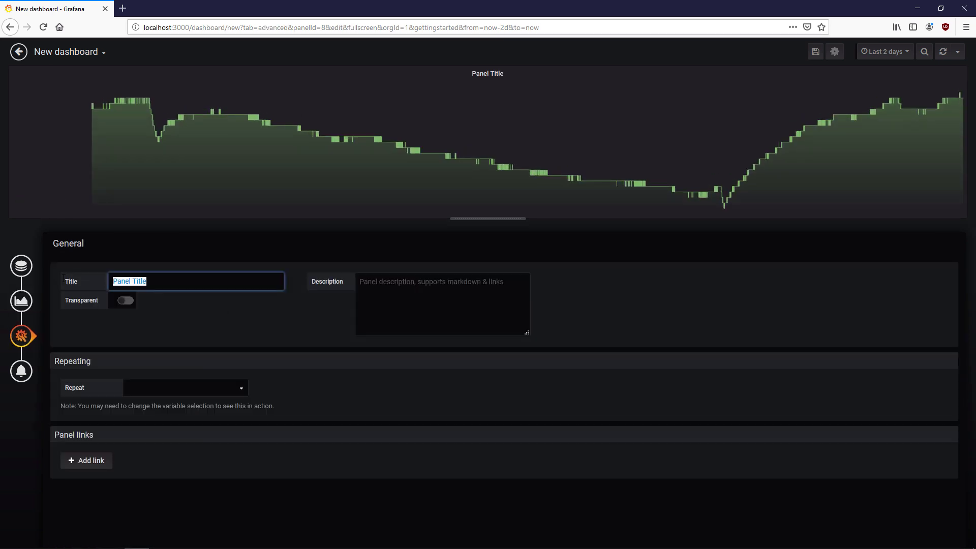
left_click(135, 300)
- Drag the temperature graph below the stat panels and shrink it to a small square tile
left_click(19, 51)
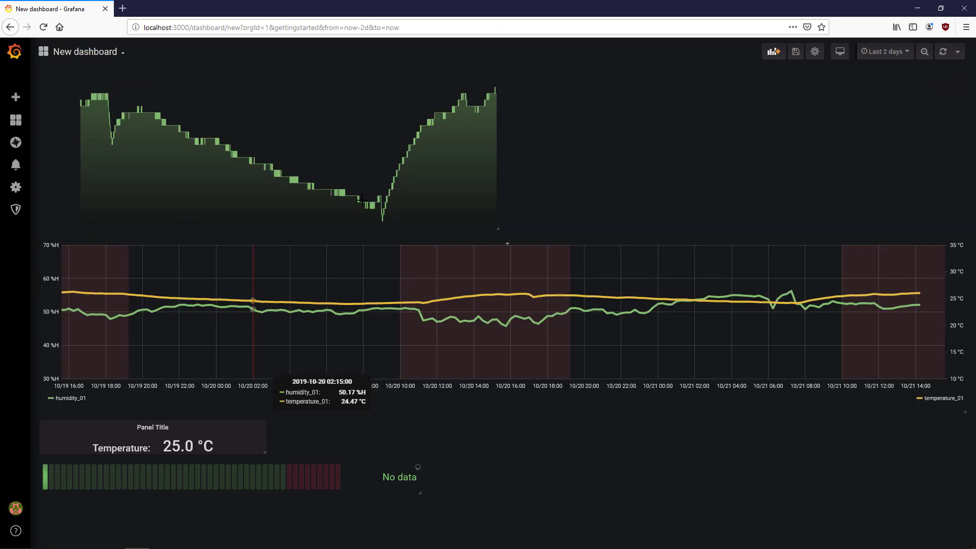
left_click_drag(331, 78, 287, 396)
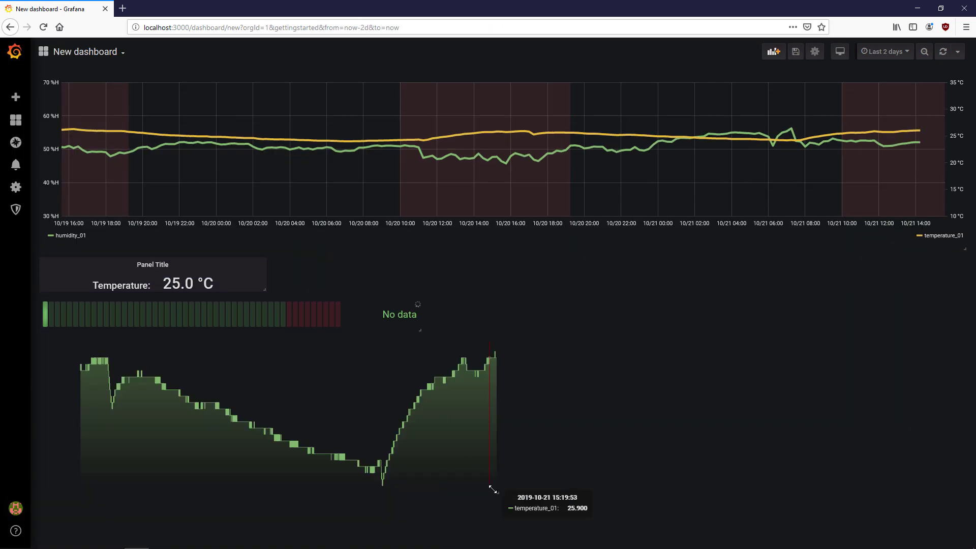
left_click_drag(498, 491, 187, 453)
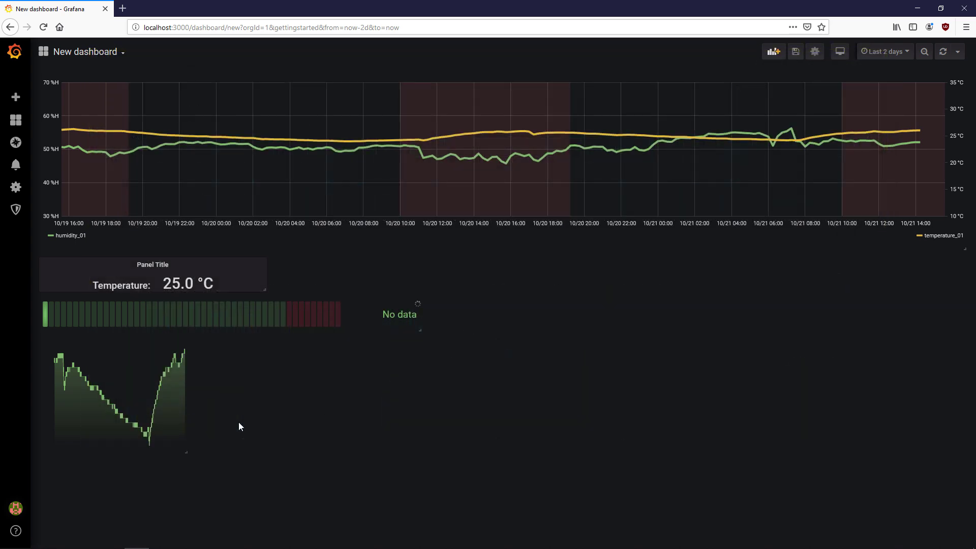
left_click(174, 267)
- Duplicate the Temperature stat panel and place a copy next to the small graph
mouse_move(188, 340)
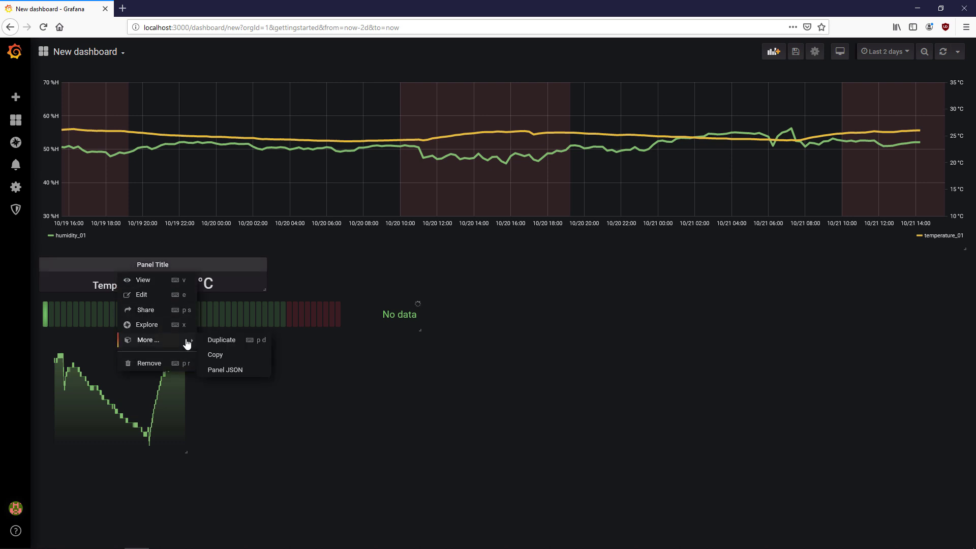
left_click(239, 343)
key("p")
key("d")
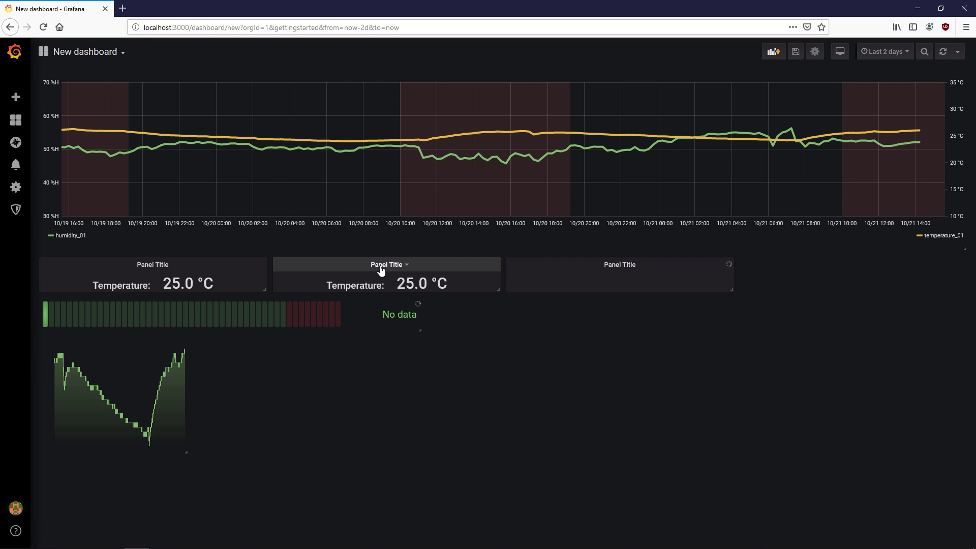
key("p")
key("d")
left_click_drag(381, 270, 330, 361)
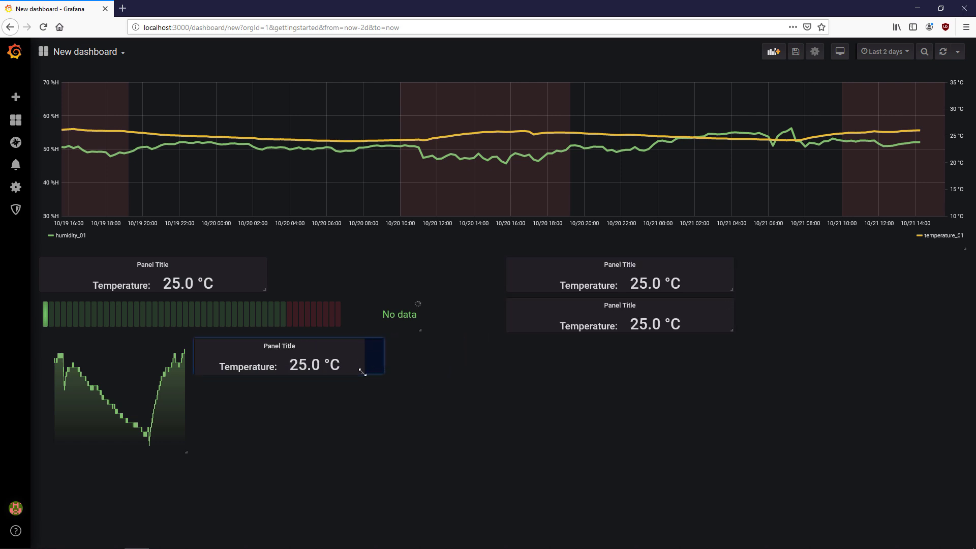
- Change the copy's aggregate to max and its prefix to 'Max:'
key("e")
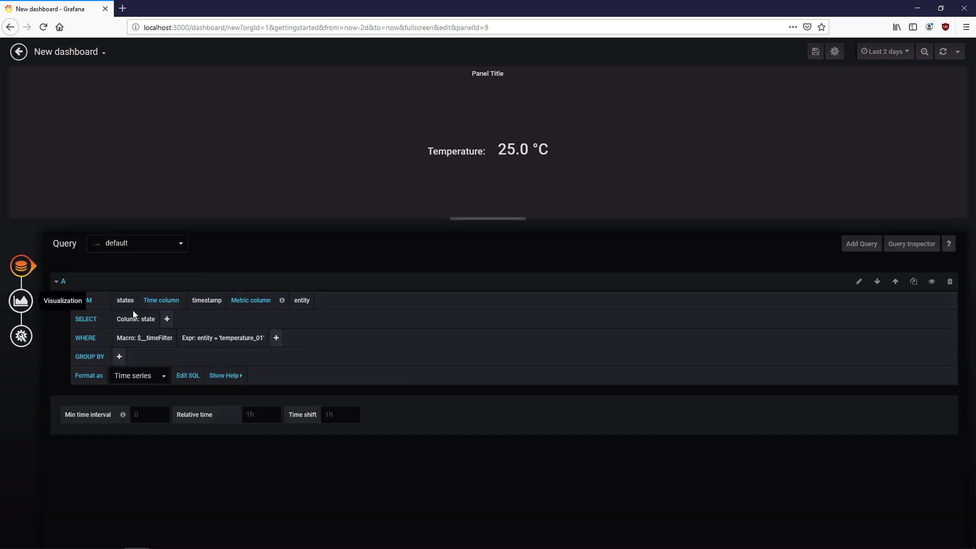
left_click(168, 321)
mouse_move(200, 337)
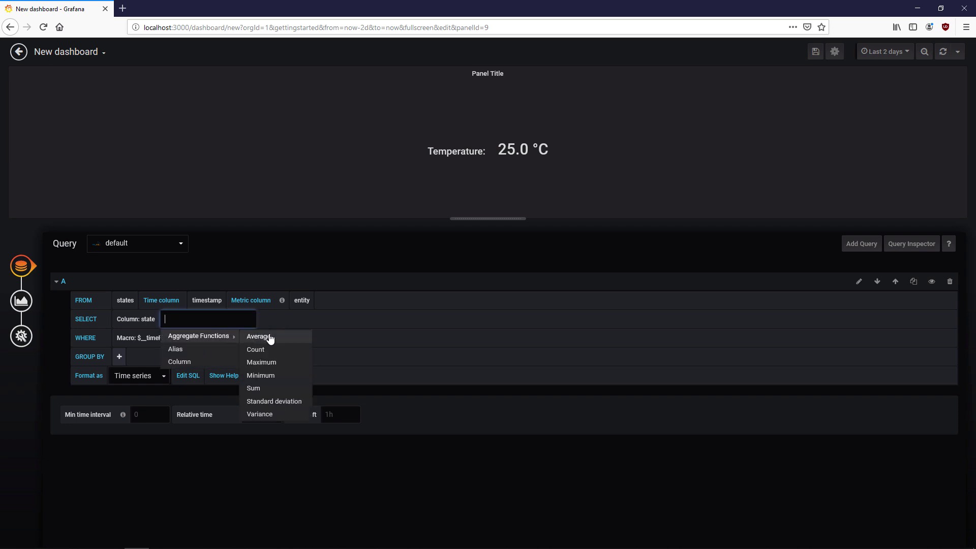
left_click(274, 363)
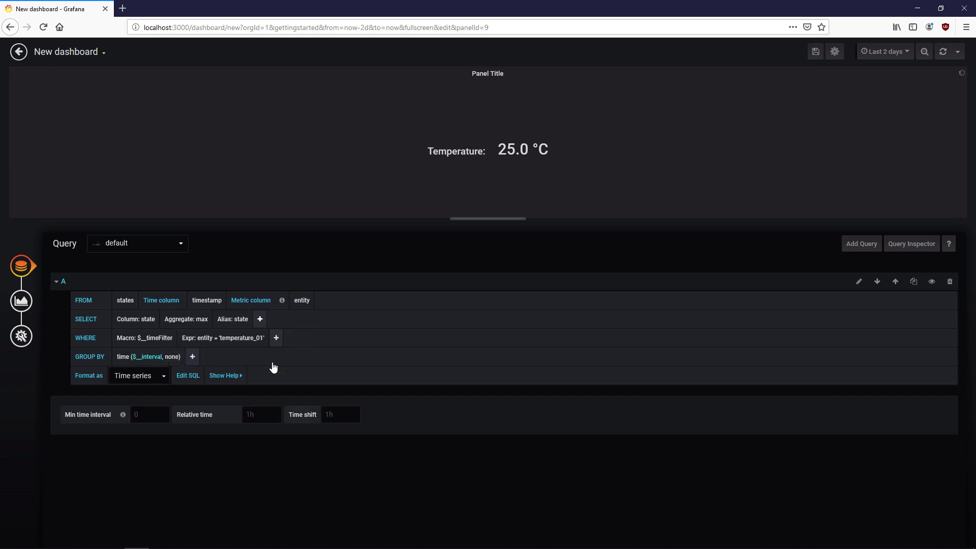
left_click(22, 300)
triple_click(127, 312)
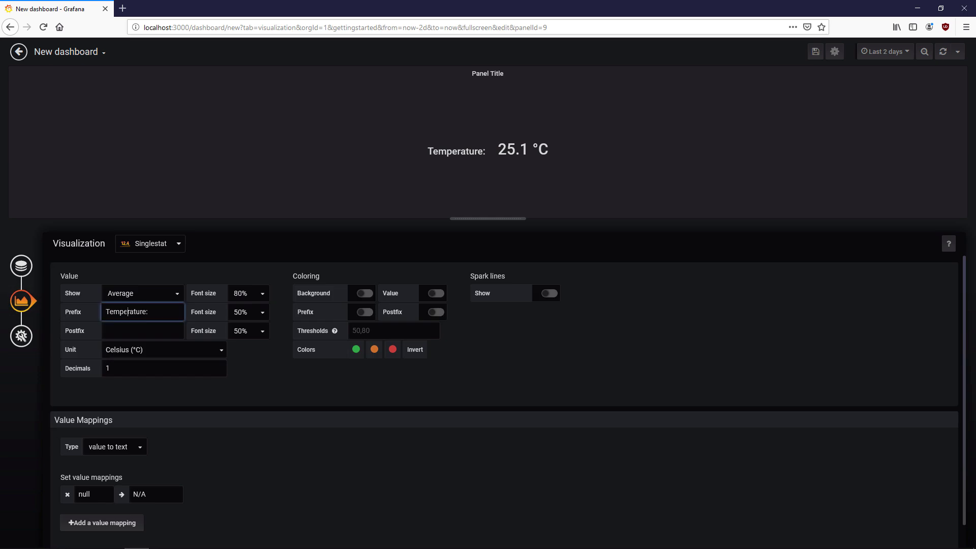
type("Max:")
left_click(205, 398)
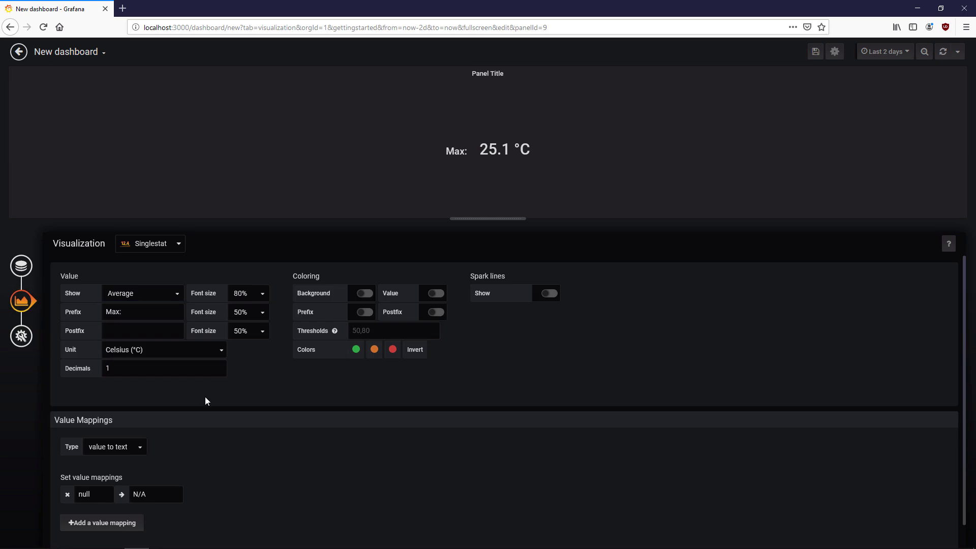
left_click(19, 51)
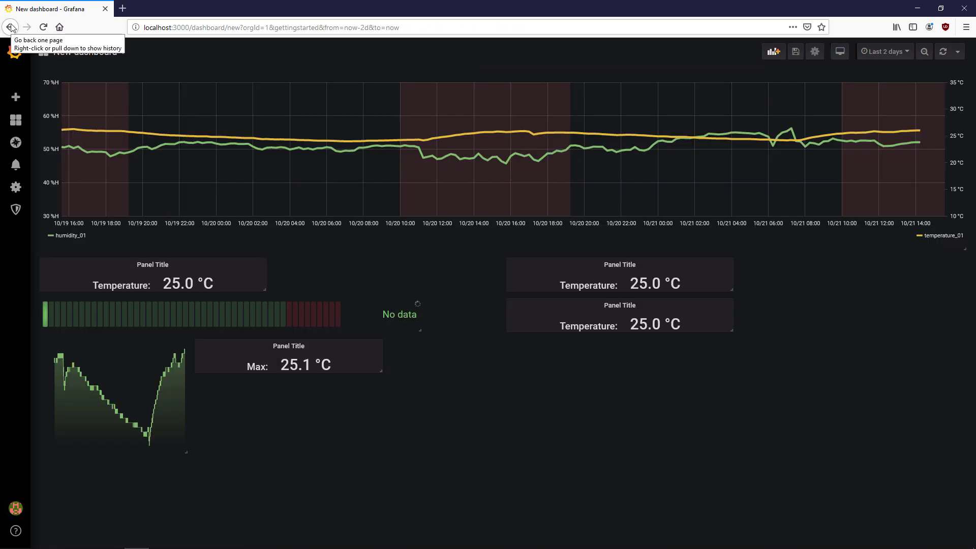
- Narrow the Max stat panel, clear its title and make it transparent
left_click_drag(381, 371, 351, 418)
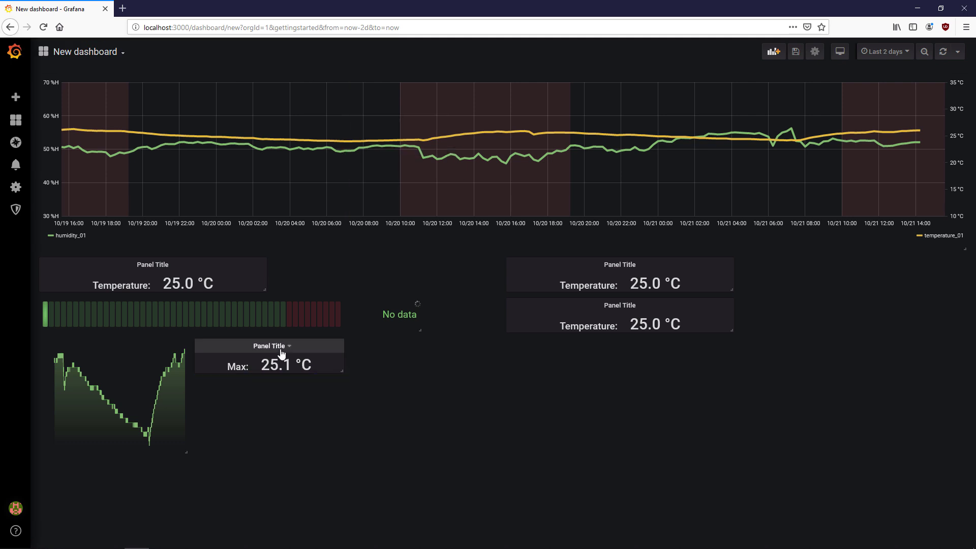
key("e")
left_click(21, 336)
triple_click(127, 281)
key("BackSpace")
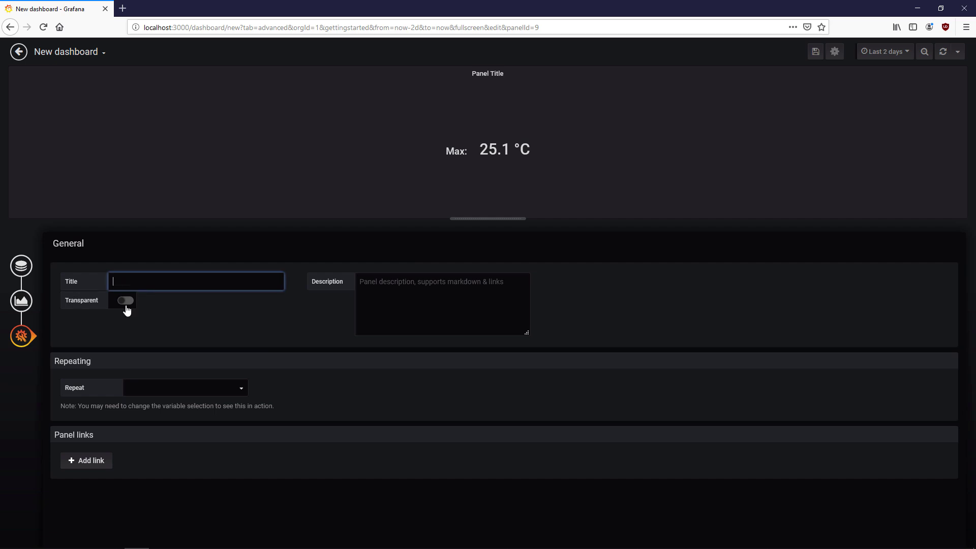
left_click(125, 300)
left_click(24, 268)
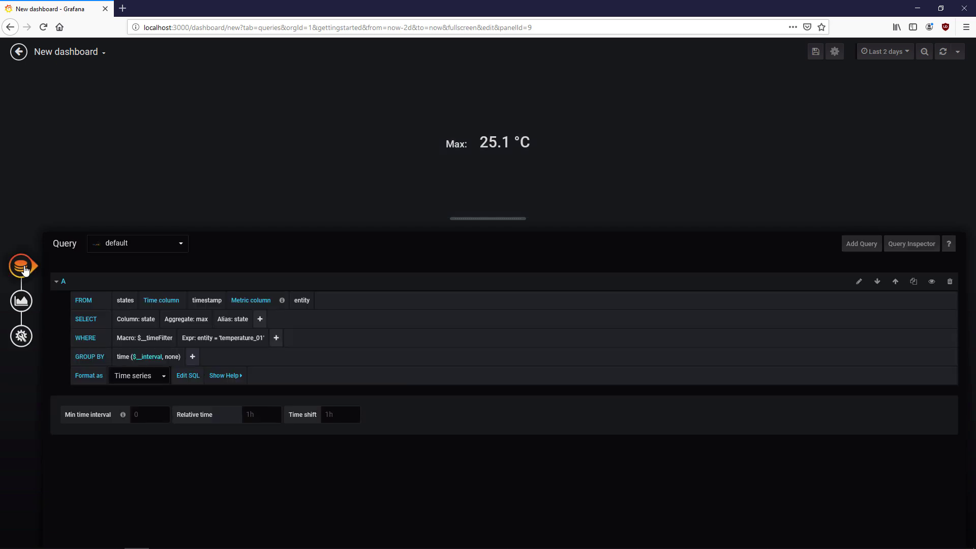
left_click(18, 52)
- Remove the two spare duplicate panels from the dashboard
key("p")
key("r")
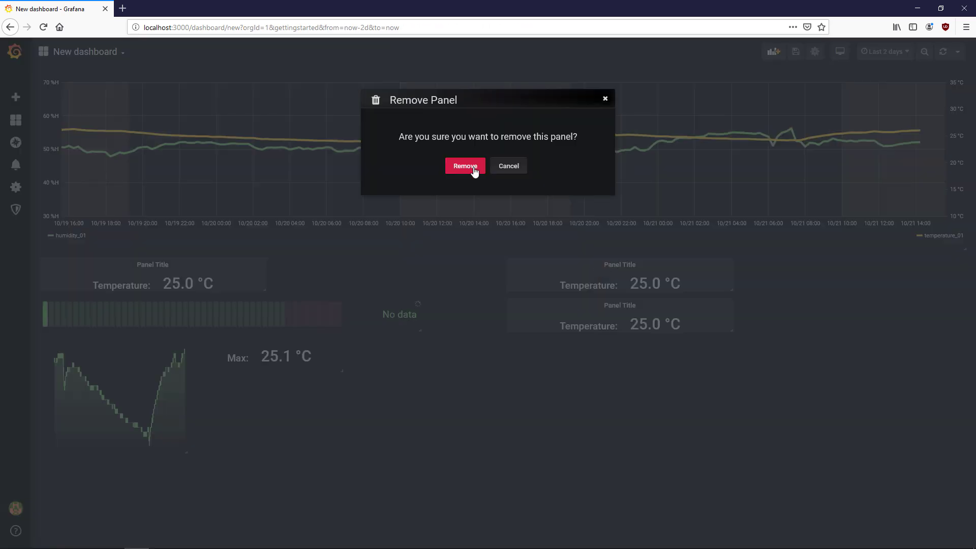
left_click(473, 167)
key("p")
key("r")
key("Return")
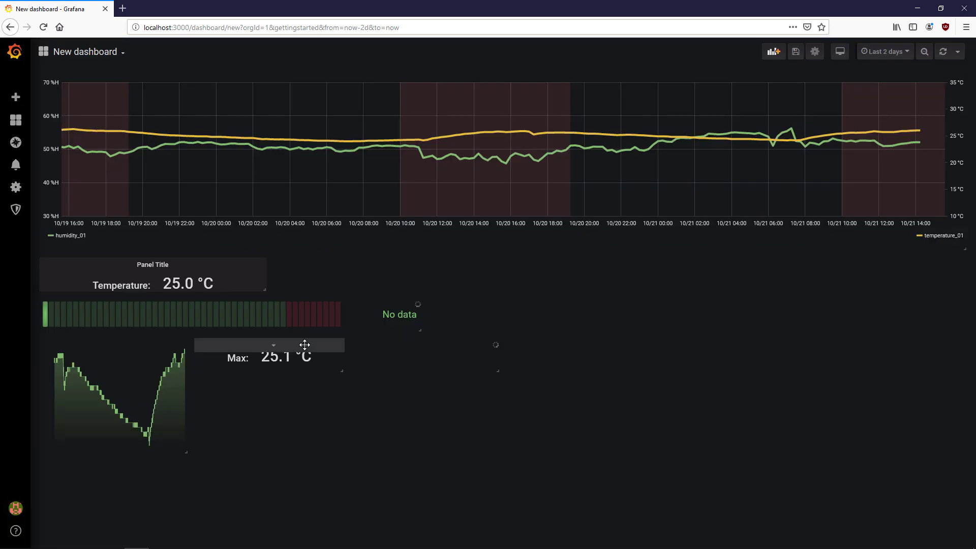
- Turn one stat copy into an average temperature stat with an 'Avg:' prefix
key("e")
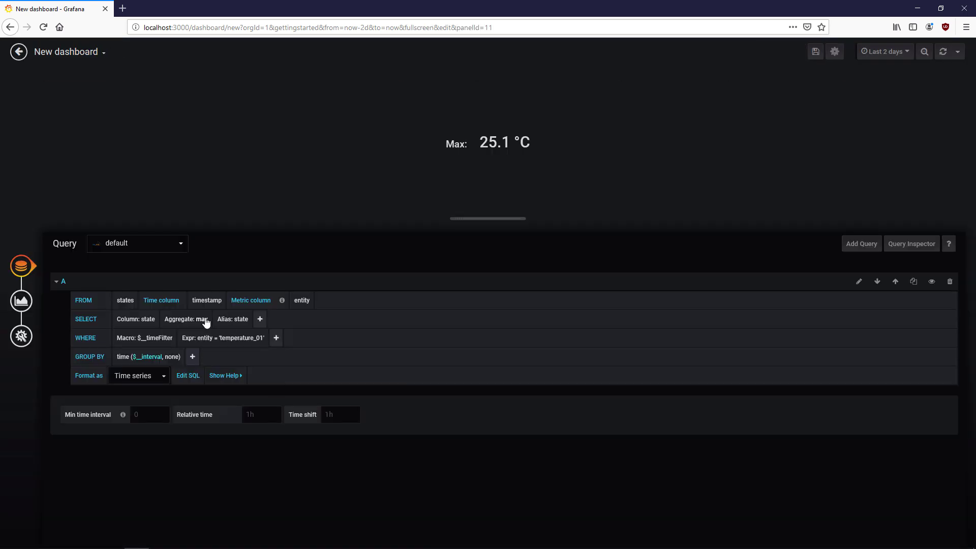
left_click(206, 322)
left_click(203, 330)
left_click(21, 300)
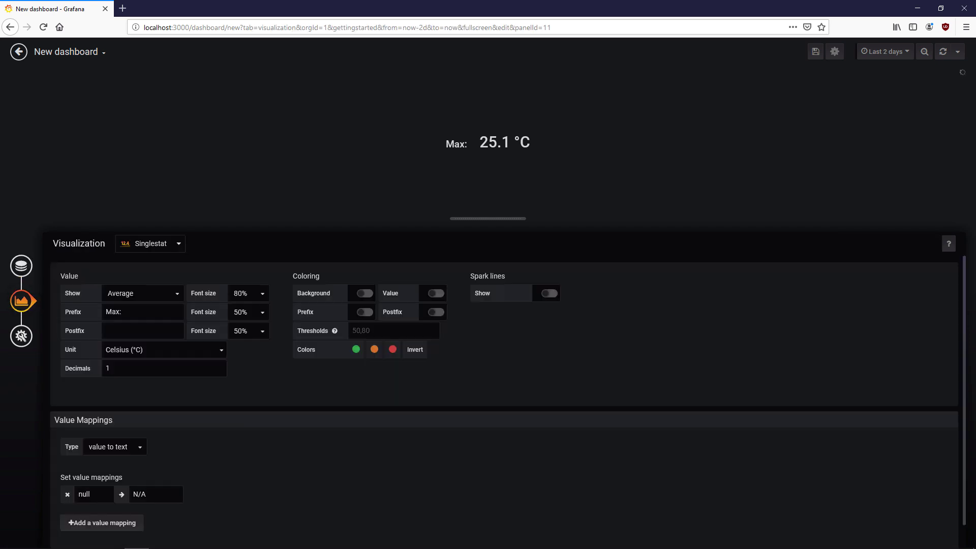
double_click(112, 312)
type("Ab")
key("Escape")
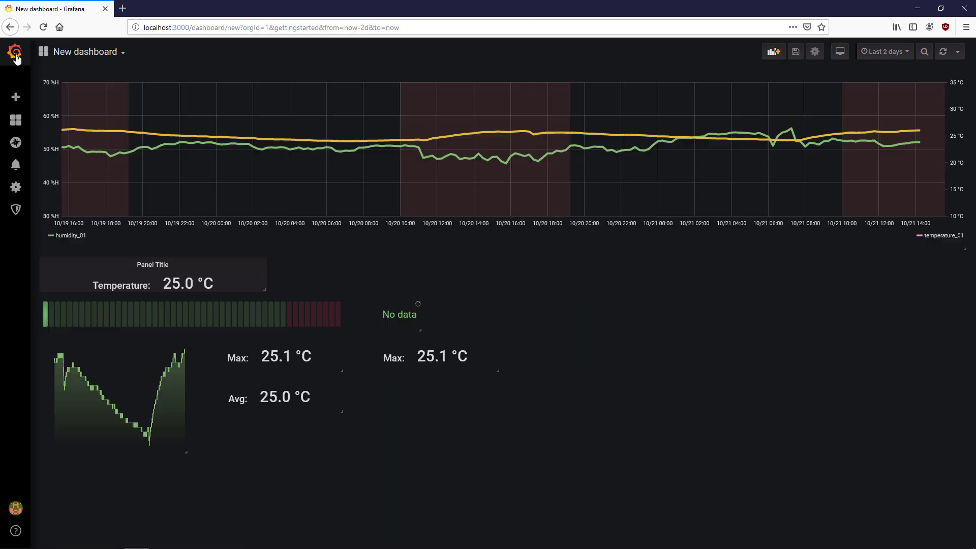
- Place the third stat copy below Avg and make it a minimum stat with 'Min:' prefix
left_click_drag(414, 337, 274, 427)
key("e")
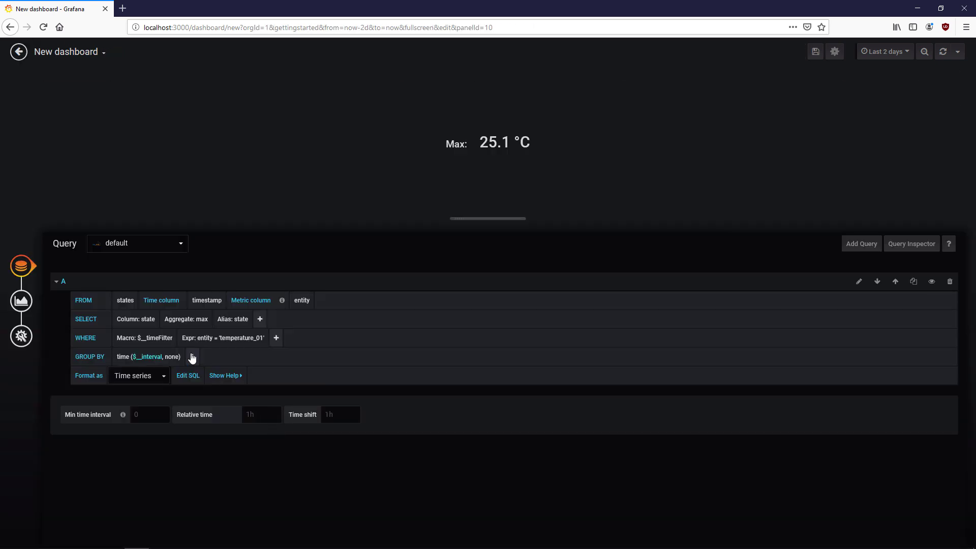
left_click(206, 322)
left_click(216, 371)
left_click(21, 301)
left_click(116, 312)
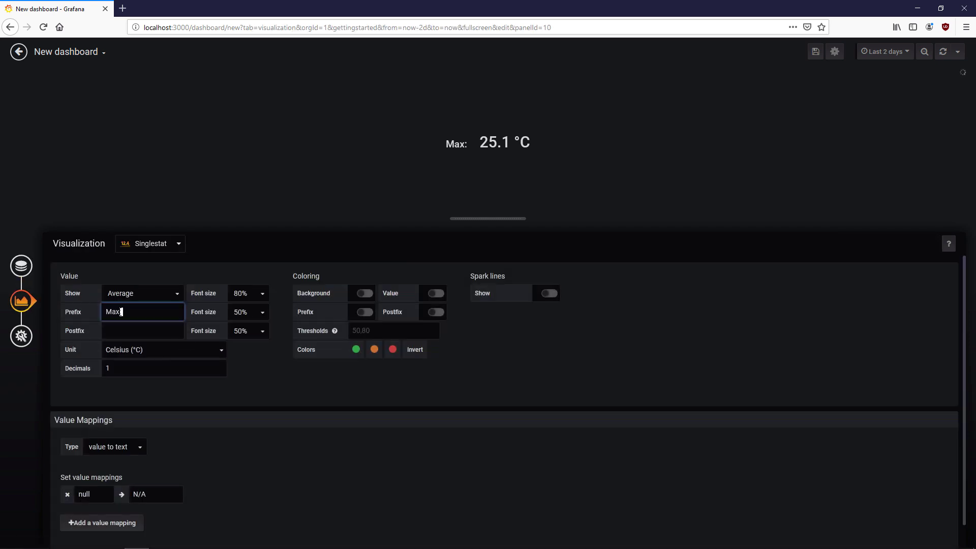
double_click(114, 312)
type("Min:")
key("Escape")
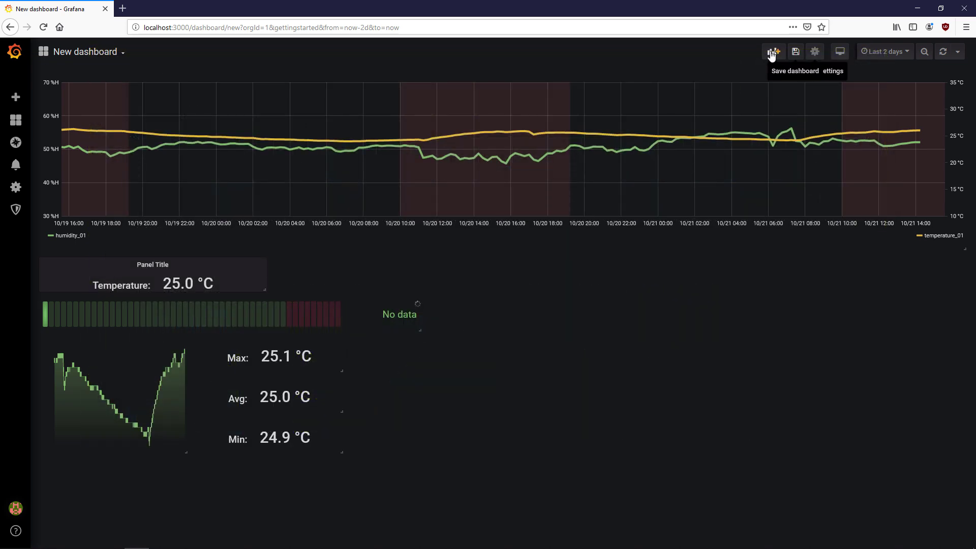
- Add a gauge panel whose query uses entity as metric column and selects state
left_click(771, 53)
left_click(327, 166)
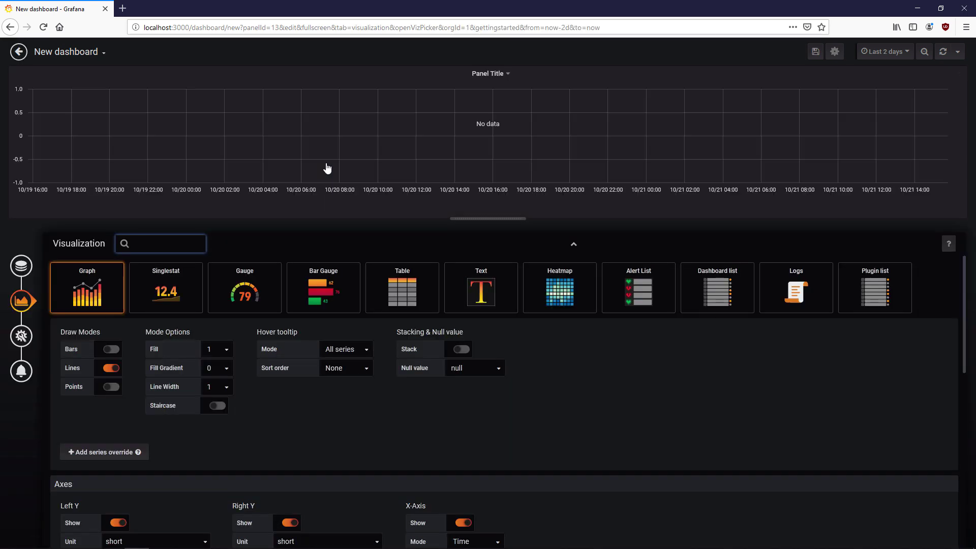
left_click(261, 278)
left_click(21, 265)
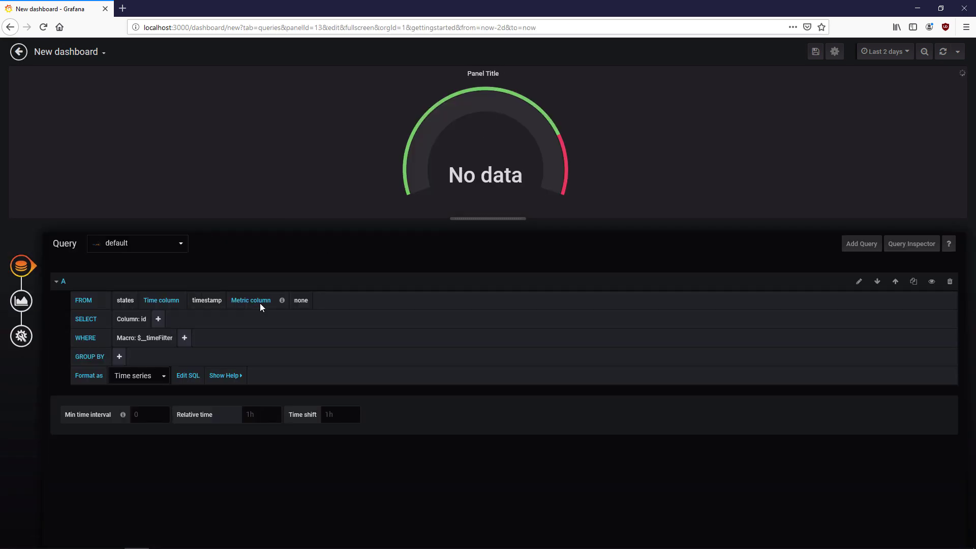
left_click(301, 300)
left_click(305, 327)
left_click(143, 320)
left_click(156, 346)
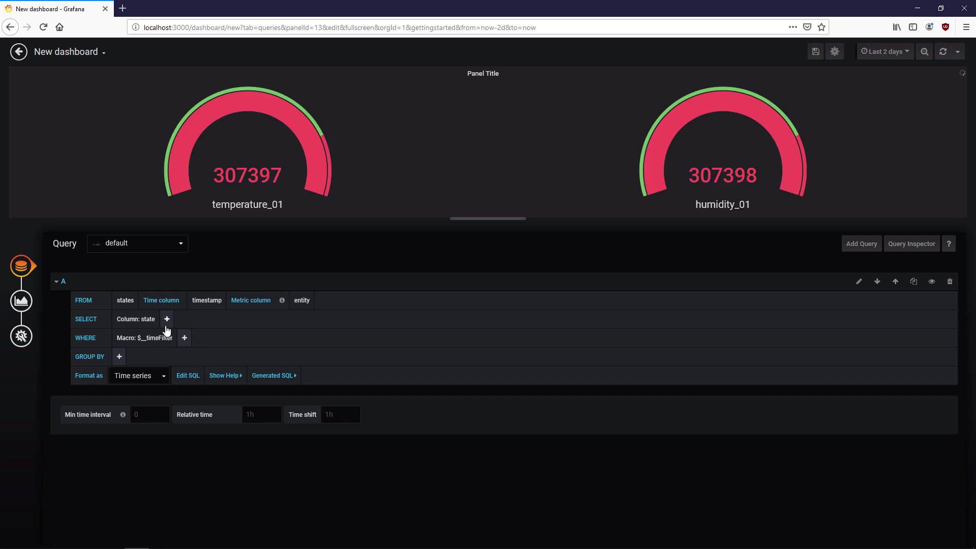
- Filter the gauge query with WHERE entity = 'temperature_01'
left_click(185, 338)
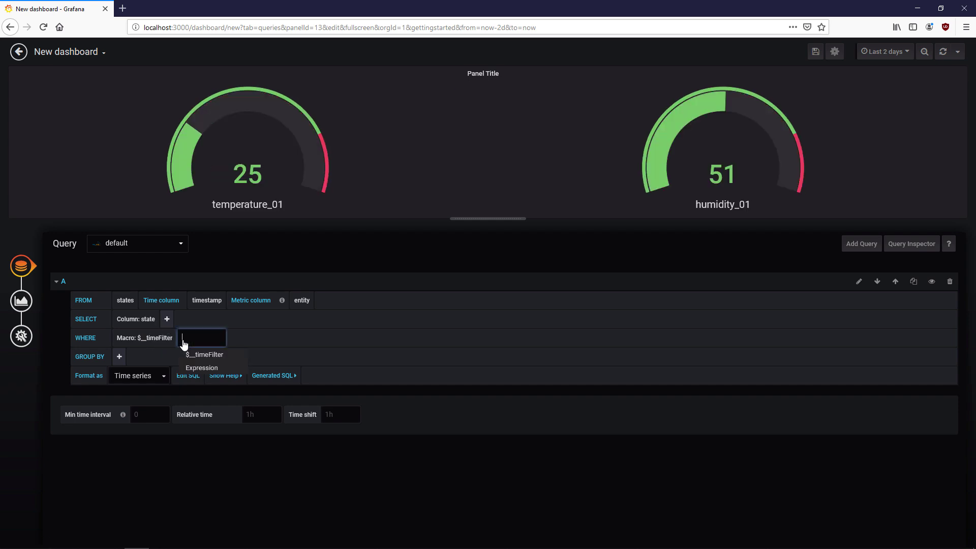
left_click(204, 365)
left_click(208, 339)
left_click(213, 364)
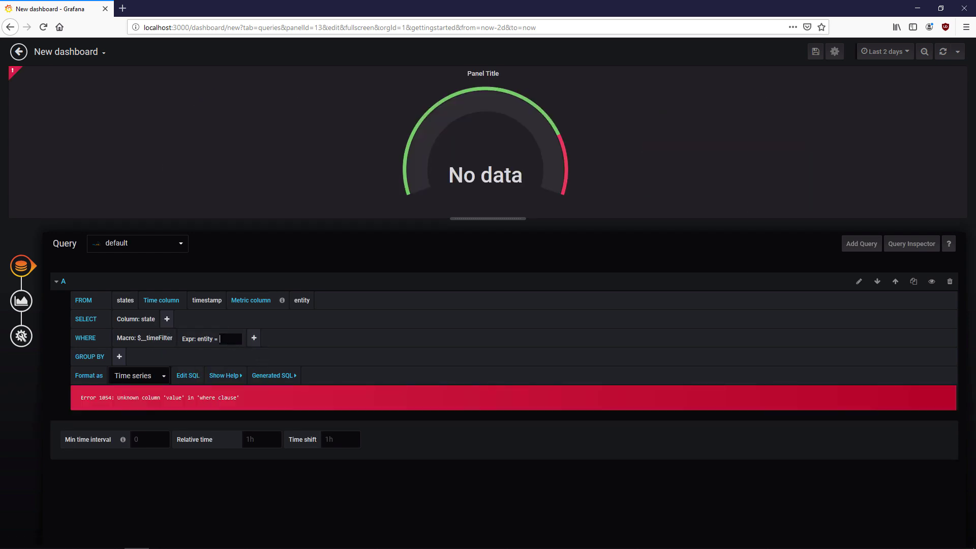
type("'temperature_01")
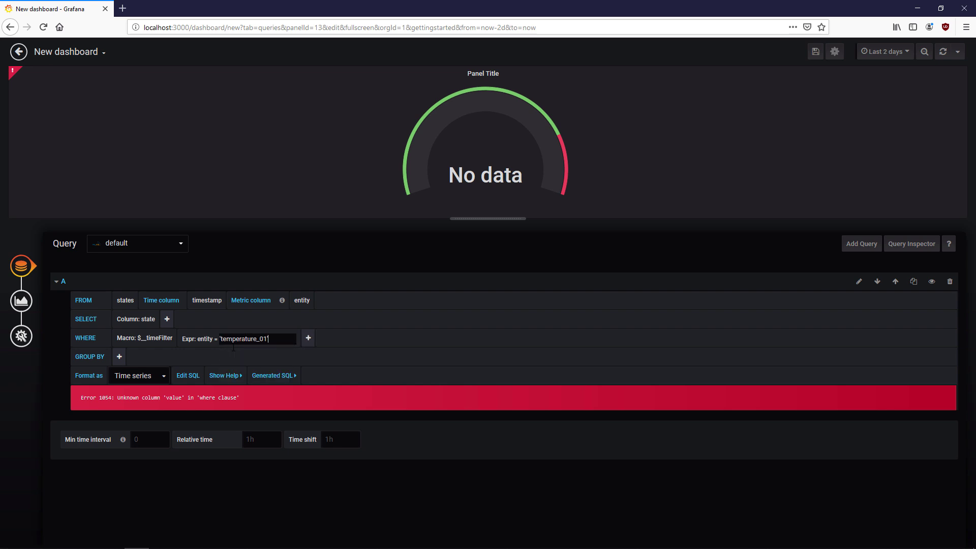
- Make the gauge panel transparent with no title
left_click(21, 302)
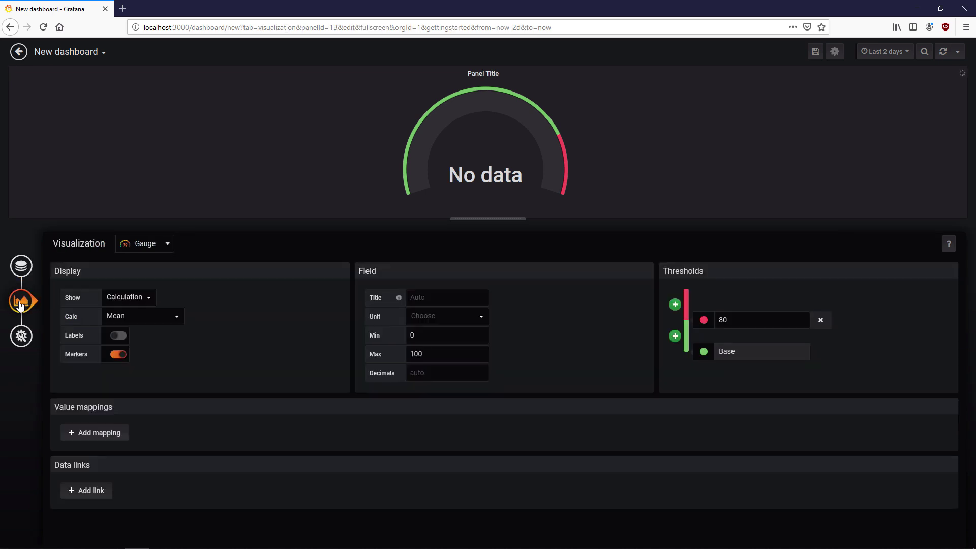
left_click(22, 336)
left_click(125, 301)
triple_click(130, 281)
key("BackSpace")
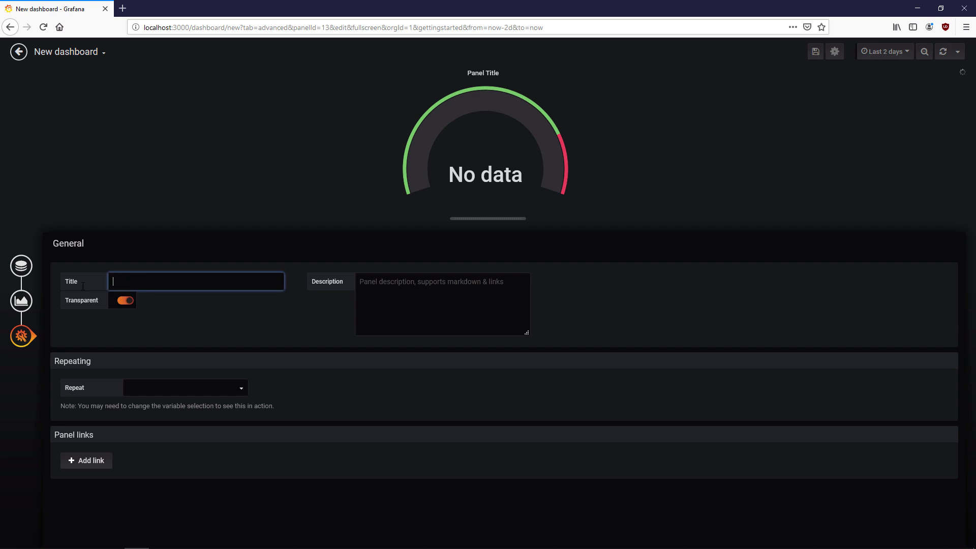
left_click(19, 52)
- Move and shrink the gauge to the lower right, narrow the sparkline and widen the bar gauge
left_click_drag(273, 83, 597, 377)
left_click_drag(812, 495, 500, 462)
left_click_drag(189, 457, 148, 452)
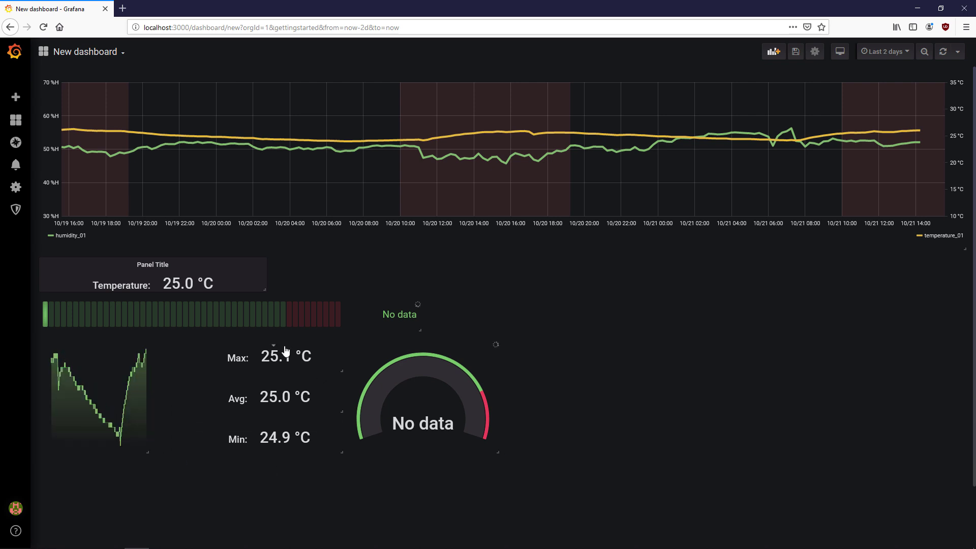
left_click(235, 387)
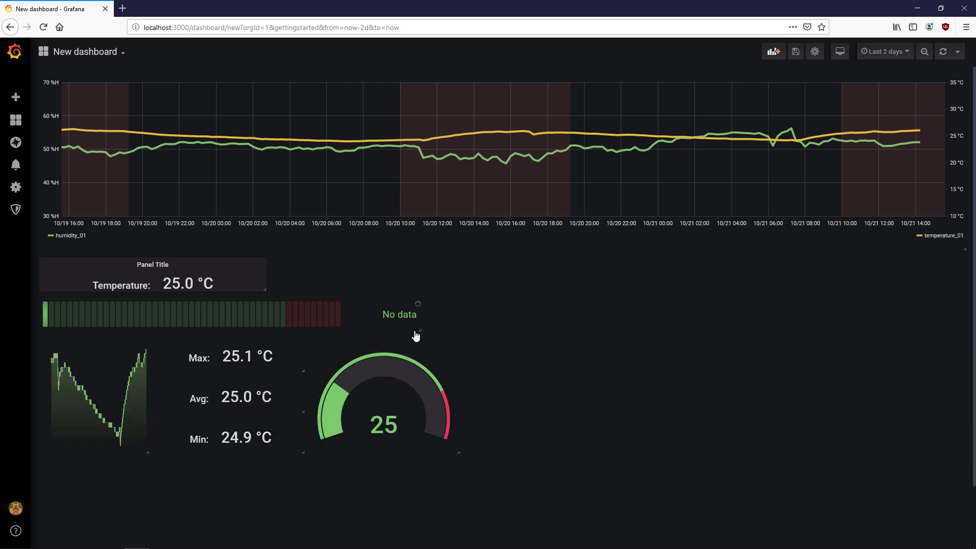
left_click_drag(420, 330, 459, 331)
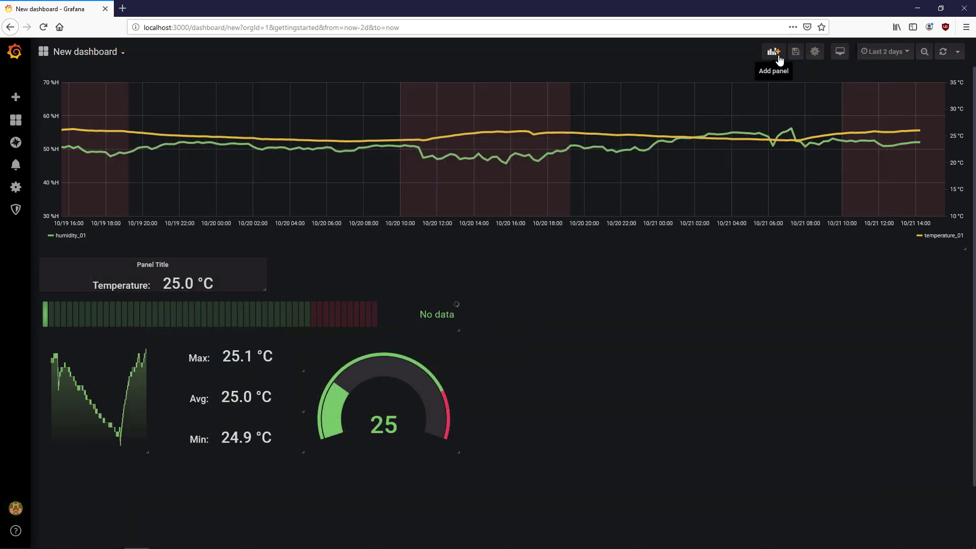
- Add a Text panel, delete its sample markdown and switch its mode to html
left_click(779, 56)
left_click(316, 149)
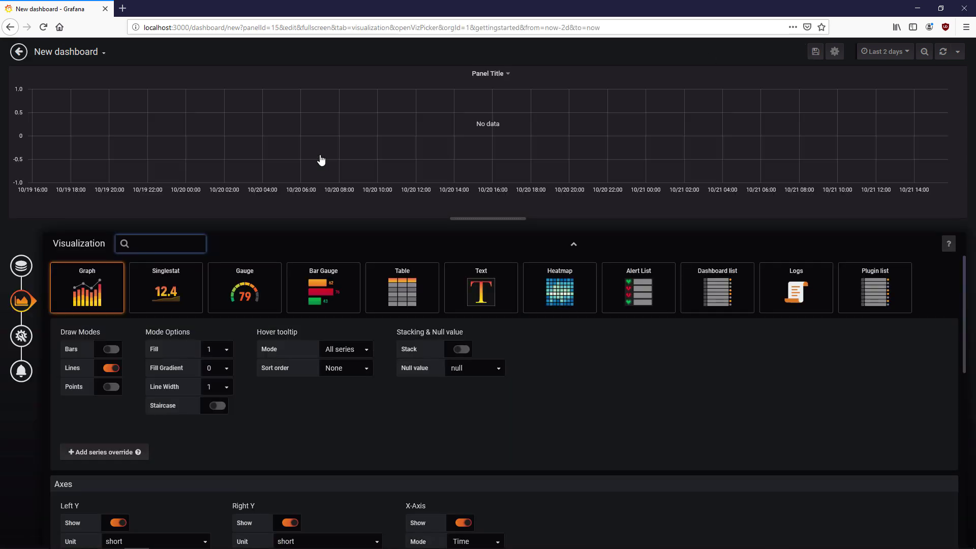
left_click(447, 298)
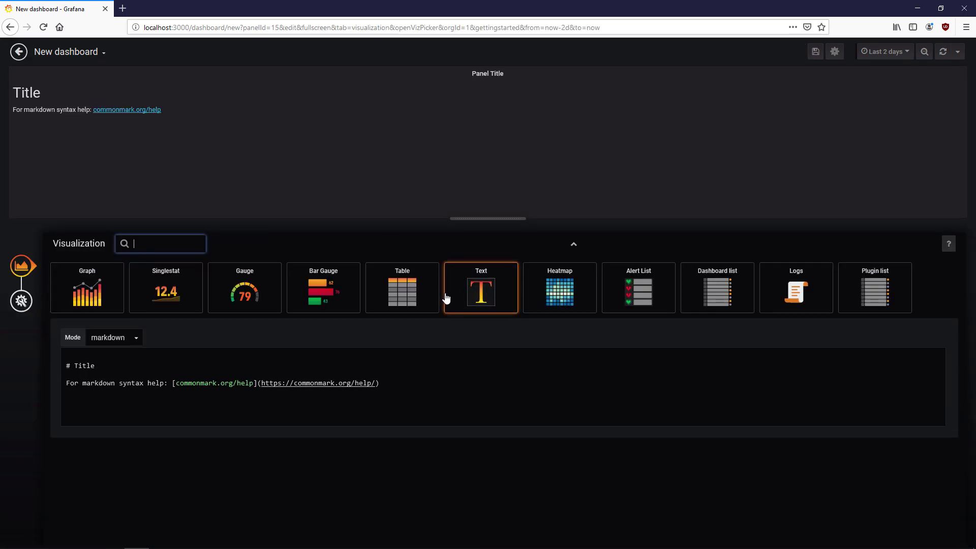
left_click_drag(395, 384, 35, 354)
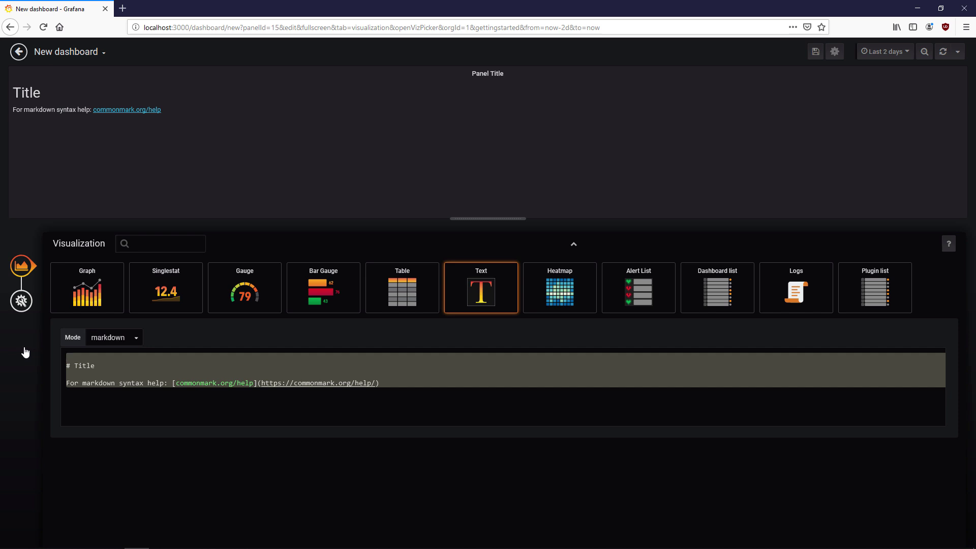
key("BackSpace")
left_click(133, 341)
left_click(122, 353)
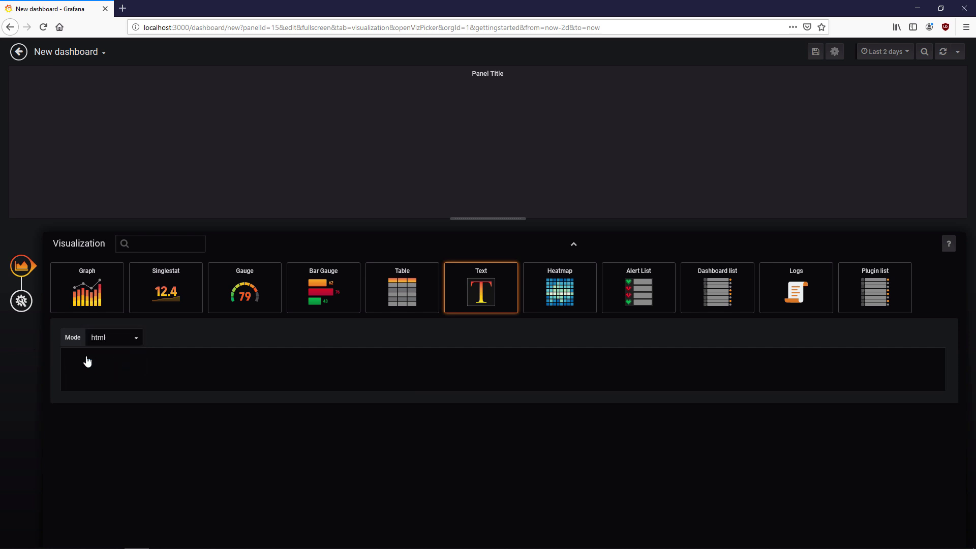
- Paste the styled DATA LOGGER paragraph as the panel's html content
type("<p style=\"font-size:500%;font-weight:bold;color:#C8D200;>\"> DATA LOGGER </p>")
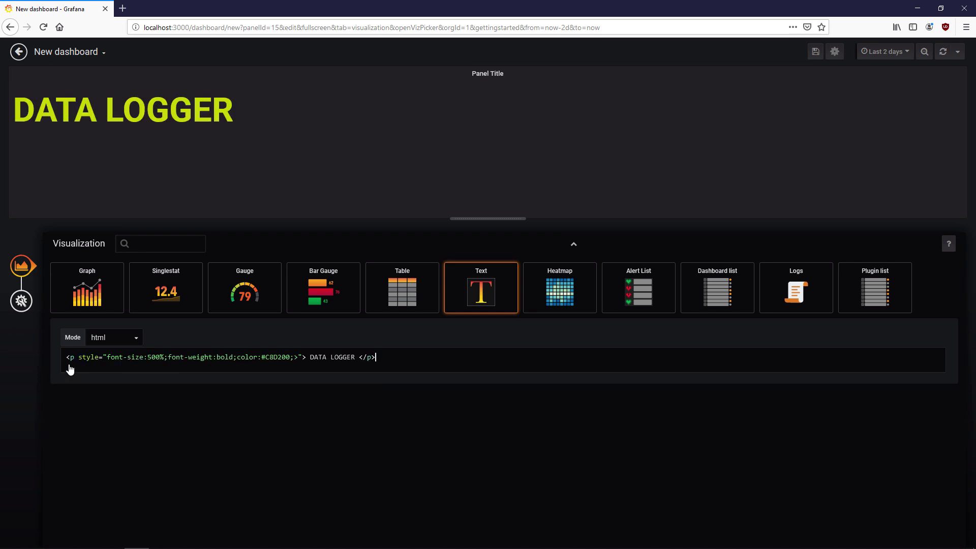
left_click(73, 358)
left_click(291, 365)
double_click(315, 366)
type("TEST")
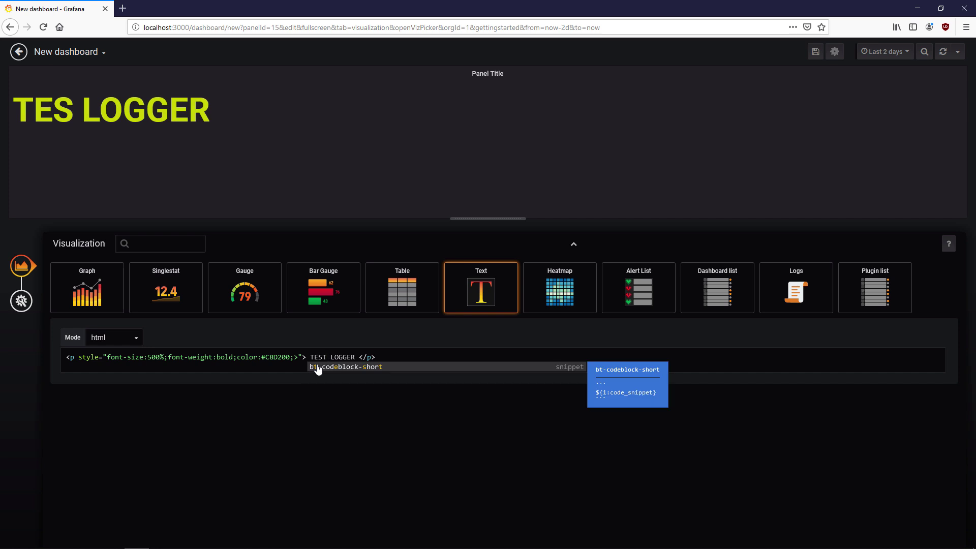
double_click(319, 364)
type("DATA")
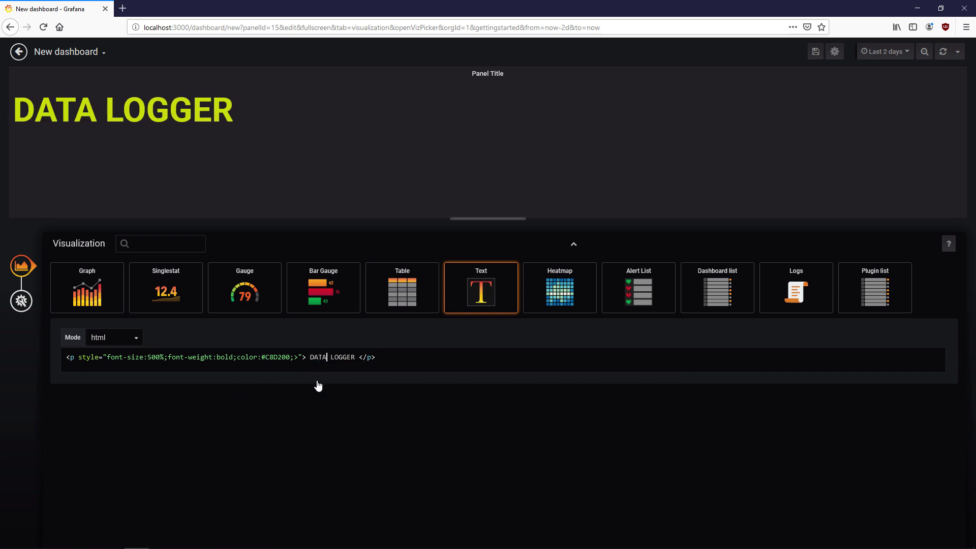
left_click(18, 52)
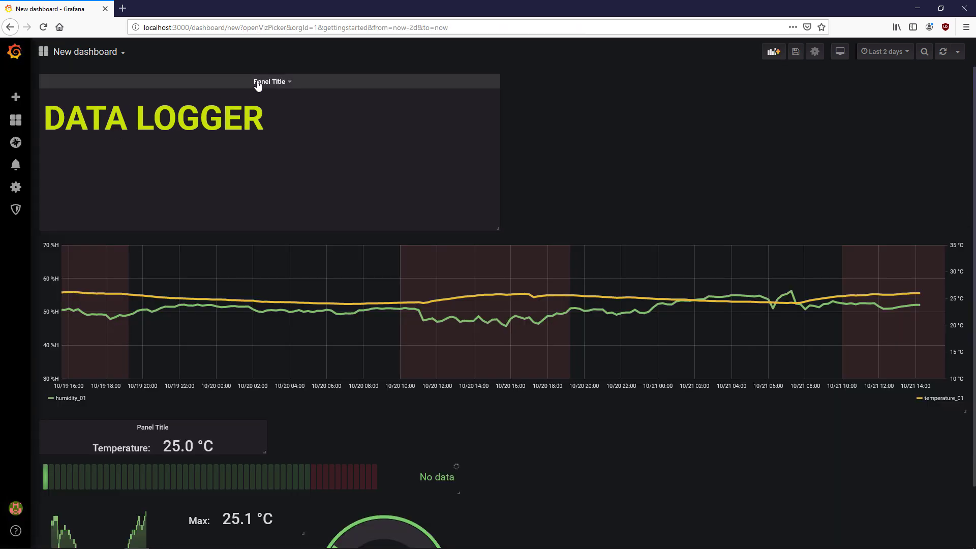
- Make the DATA LOGGER panel transparent and untitled, then centre and widen it
key("e")
left_click(43, 296)
left_click(125, 301)
left_click_drag(159, 288, 96, 290)
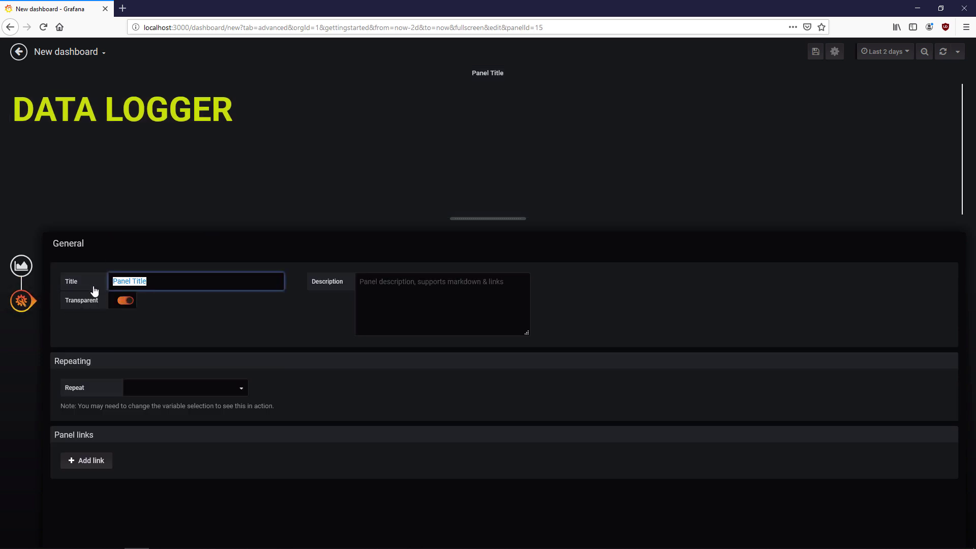
key("BackSpace")
left_click(19, 52)
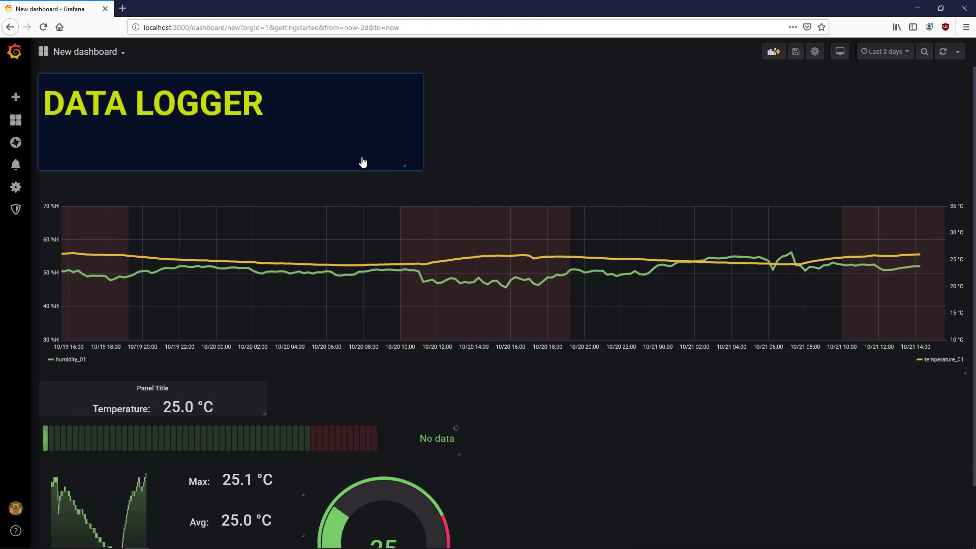
left_click_drag(224, 82, 545, 100)
left_click_drag(580, 128, 639, 120)
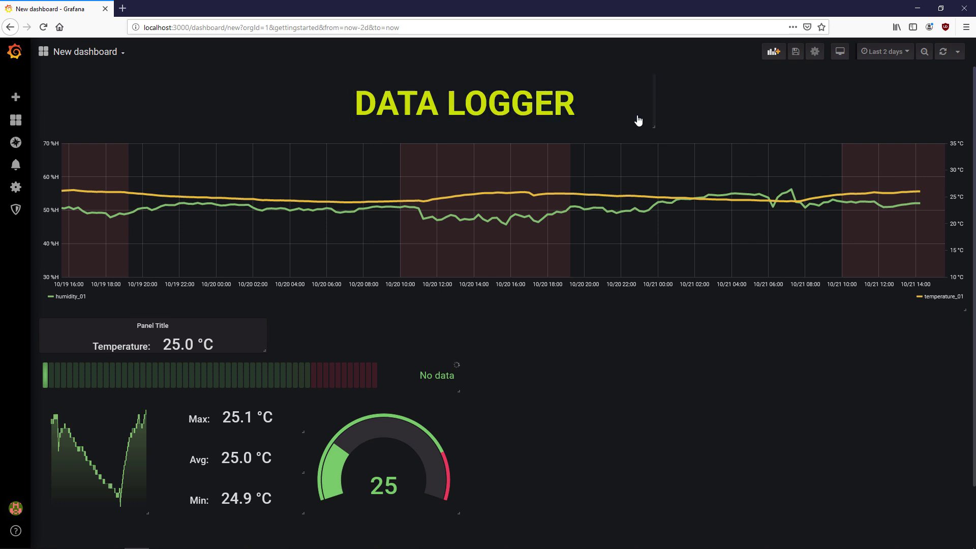
left_click_drag(595, 87, 628, 91)
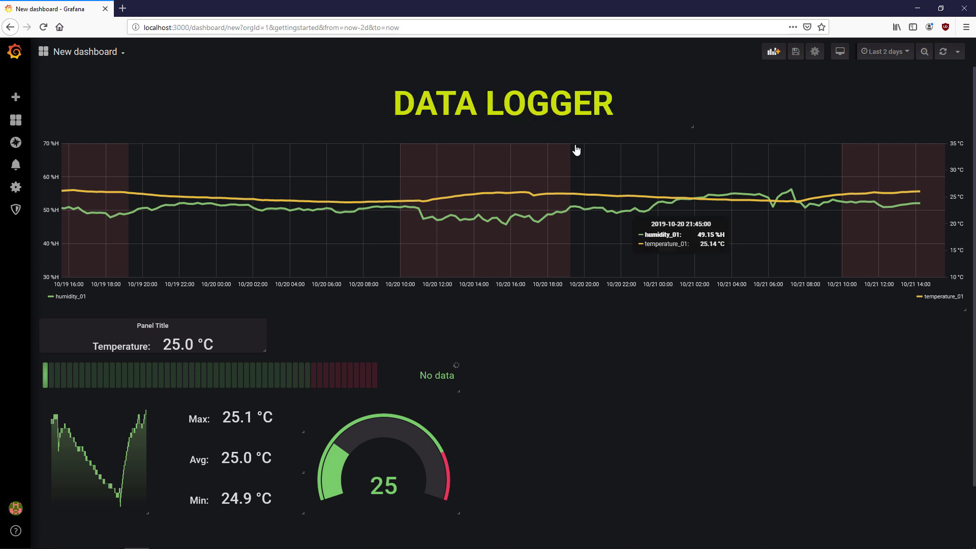
- Duplicate the heading panel and replace its html with the logo.svg img tag, copying the image address
mouse_move(566, 87)
key("p")
key("d")
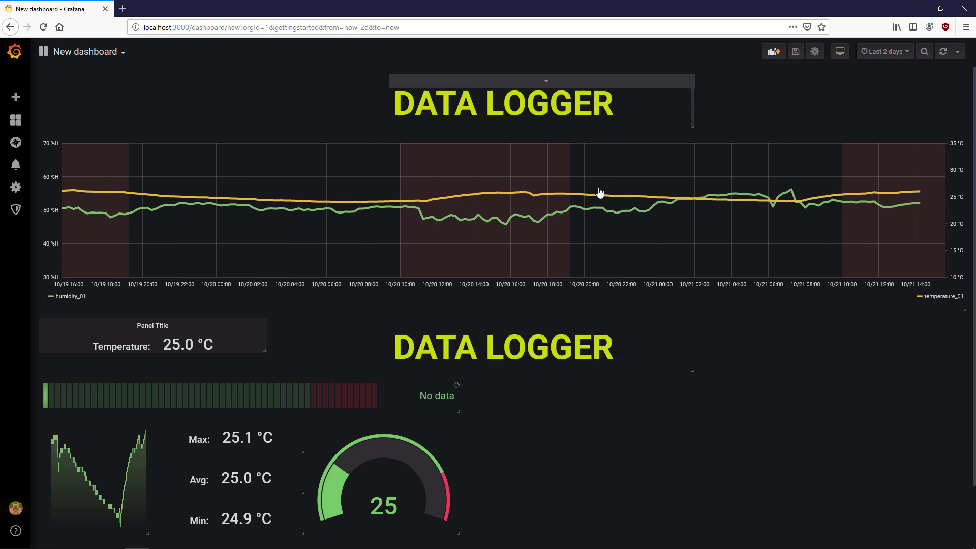
key("e")
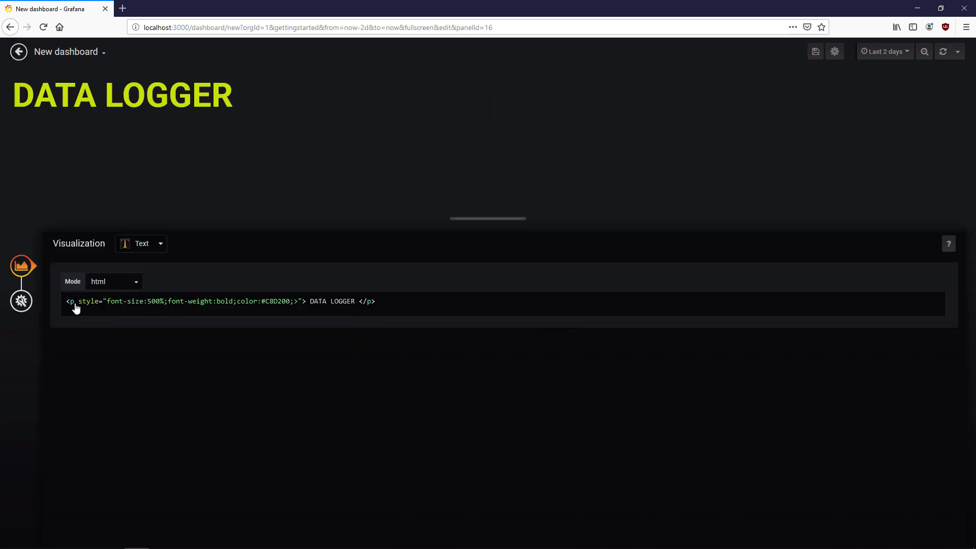
key("ctrl+a")
type("<img src=\"https://www.sql4automation.com/img/logo.svg\" style=\"height:80%;align=right;\"/>")
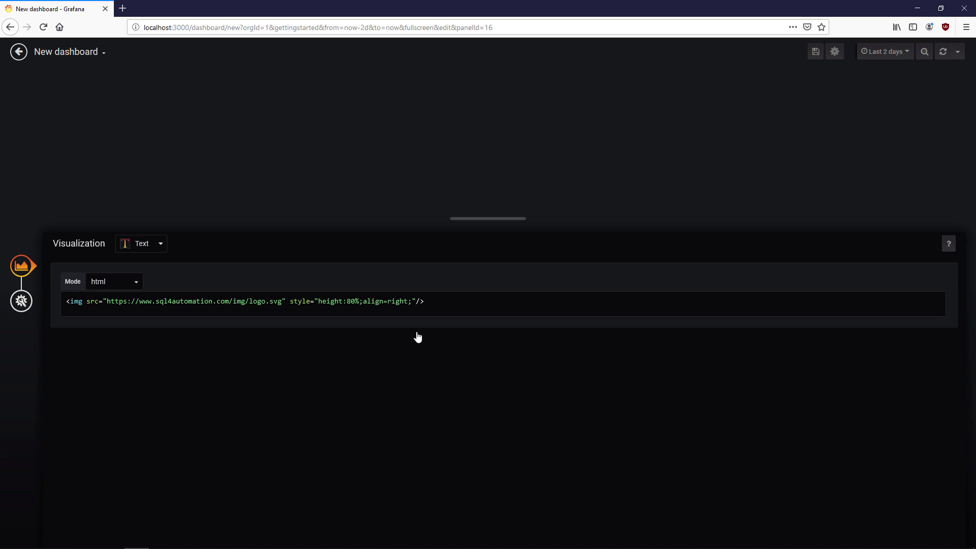
left_click_drag(107, 306, 280, 309)
key("ctrl+c")
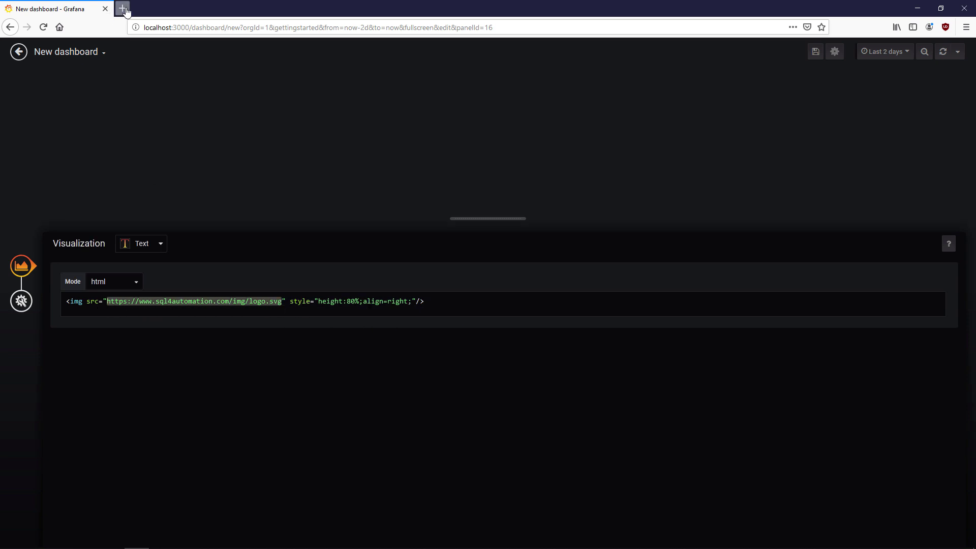
left_click(122, 8)
- Load the logo.svg address in a new tab, then go to the sql4automation home page
key("ctrl+v")
key("Return")
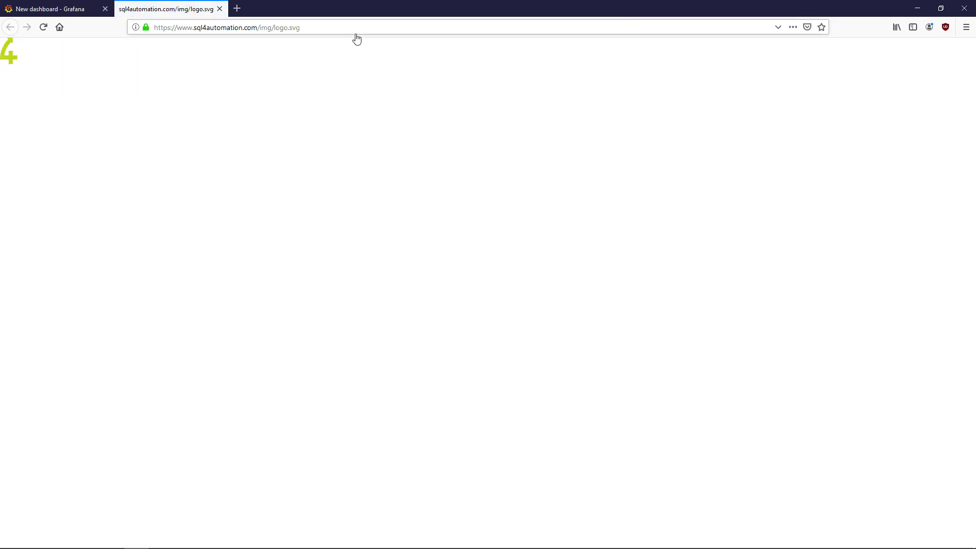
left_click_drag(322, 29, 253, 31)
key("BackSpace")
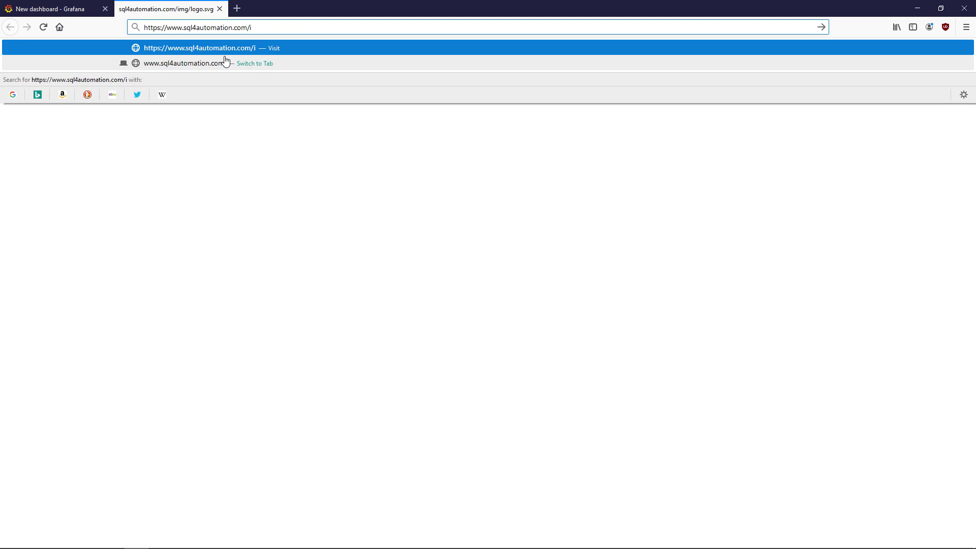
key("Return")
- View the site's logo image alone, copy its full address and return to Grafana
right_click(194, 80)
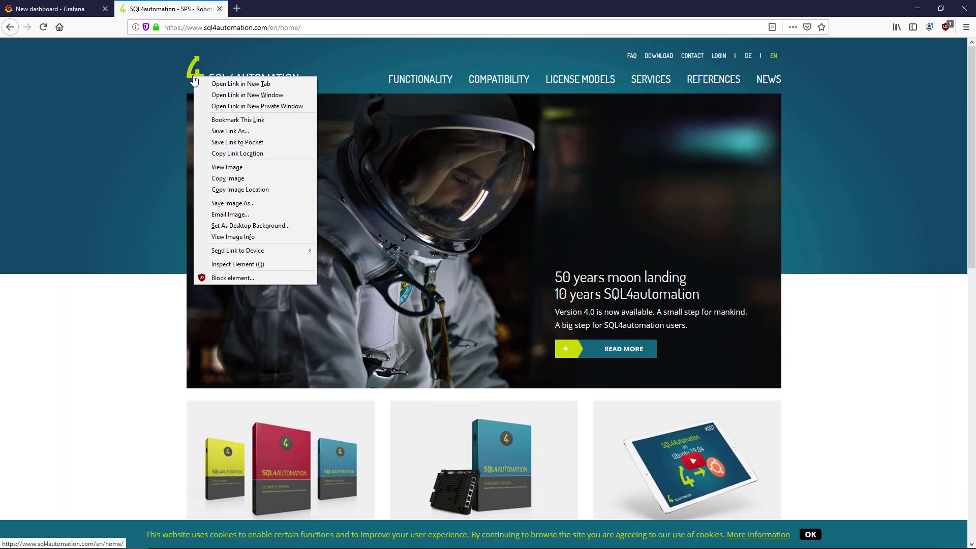
left_click(242, 169)
left_click(317, 31)
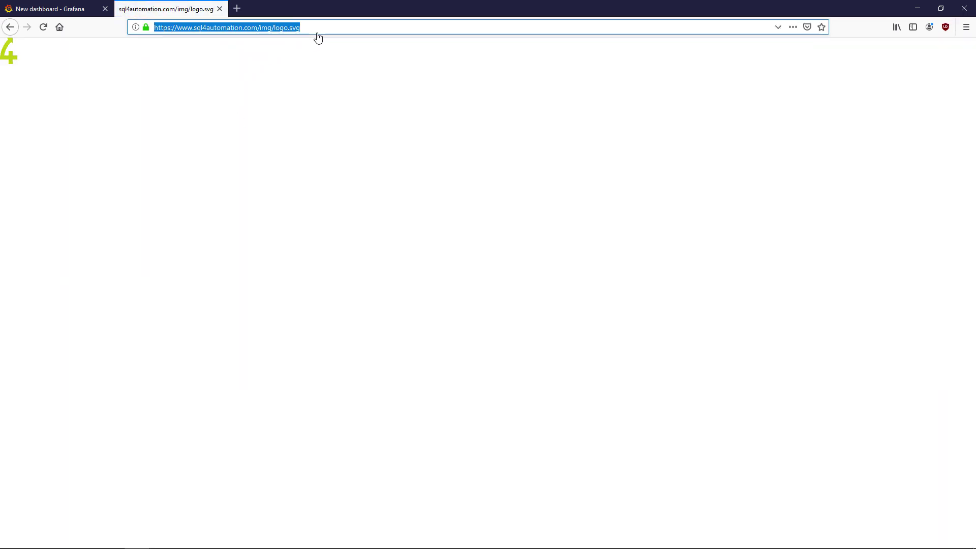
left_click(32, 6)
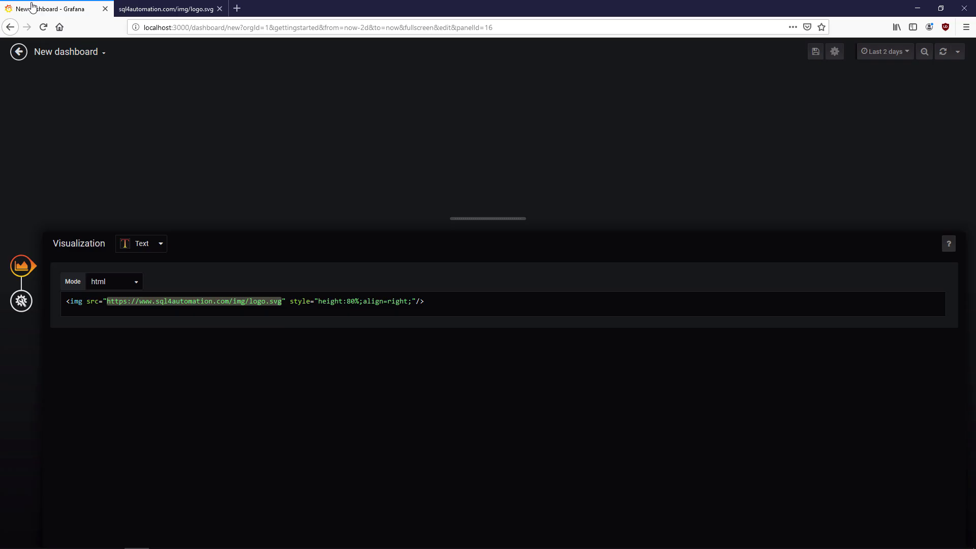
- Paste the copied logo address into the img tag and place the logo panel top right beside DATA LOGGER
left_click(257, 316)
left_click_drag(282, 302, 107, 308)
key("ctrl+v")
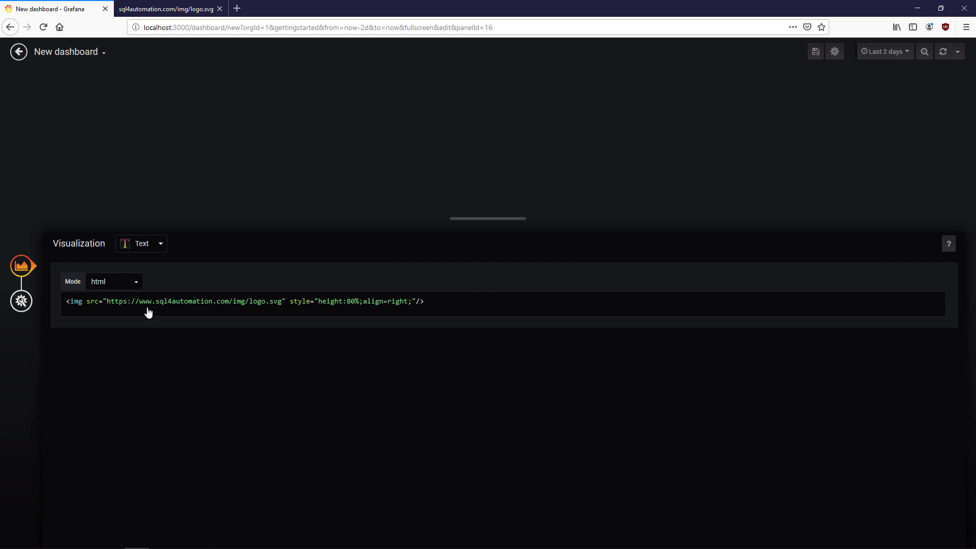
left_click(18, 52)
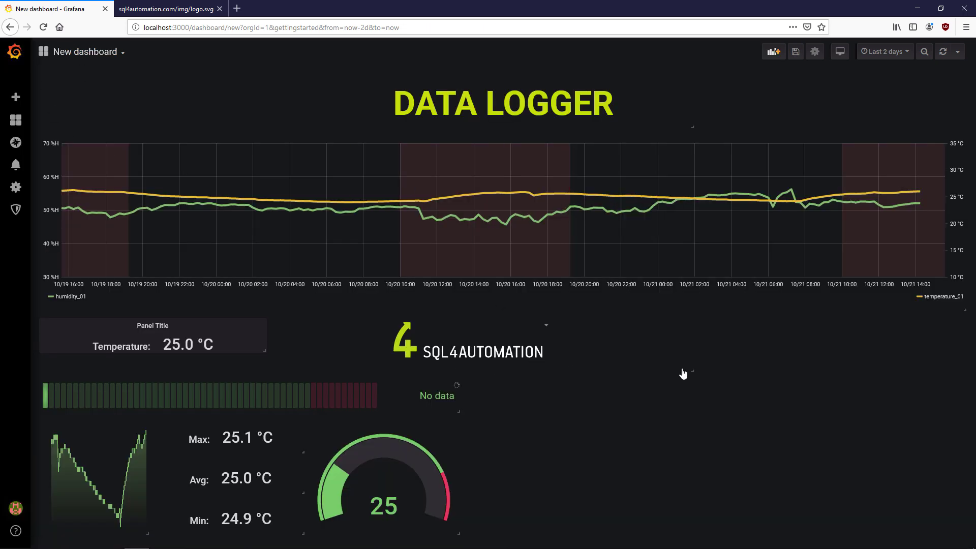
left_click_drag(506, 332, 930, 118)
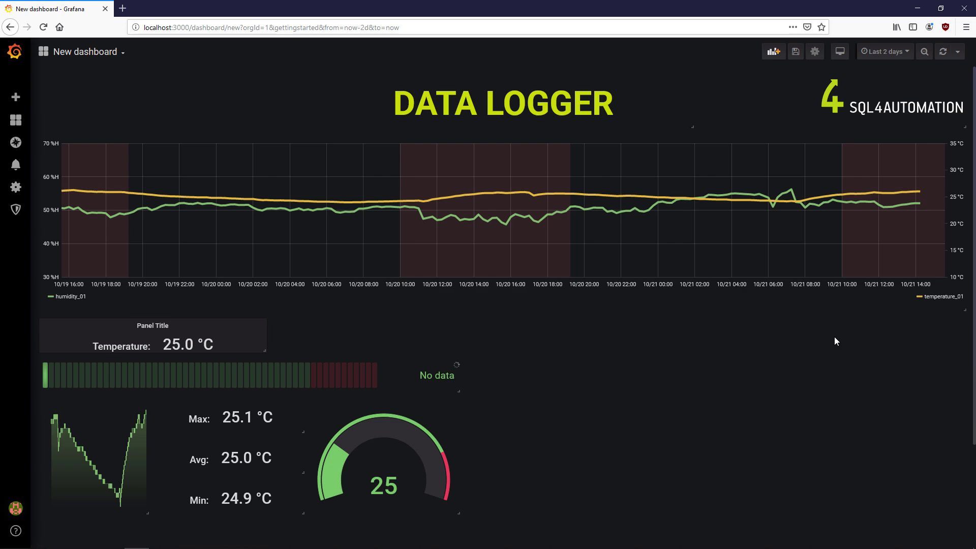
- Add a Singlestat panel with a raw SQL query formatted as Table
left_click(780, 61)
left_click(350, 177)
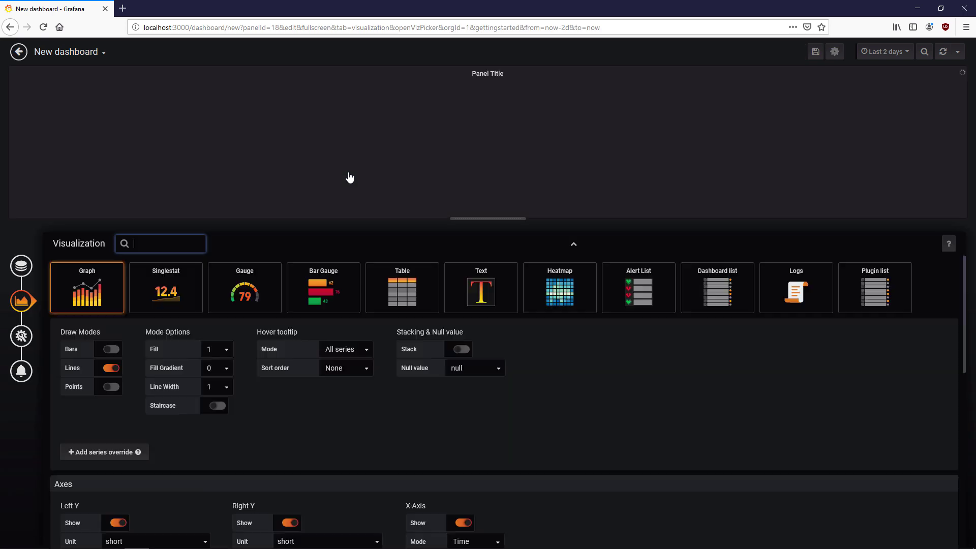
left_click(192, 281)
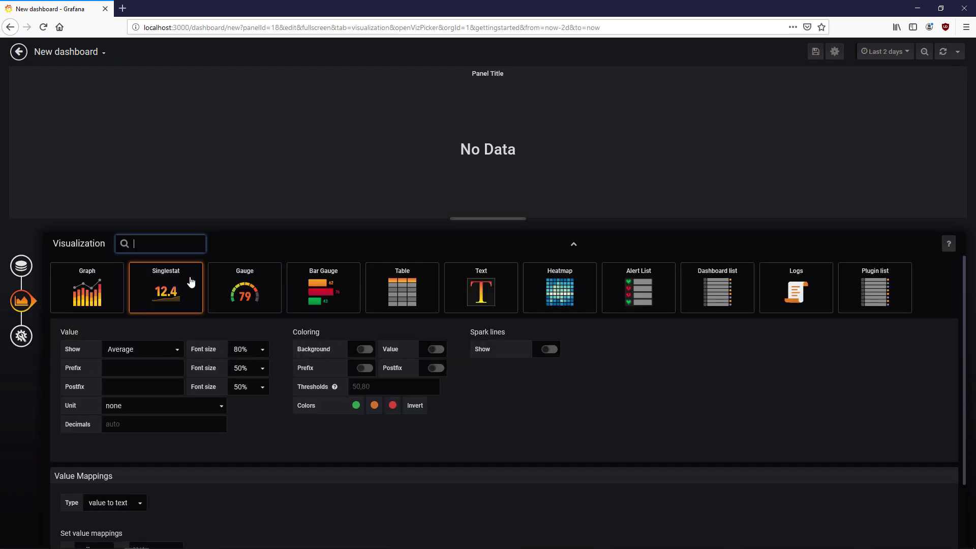
left_click(21, 264)
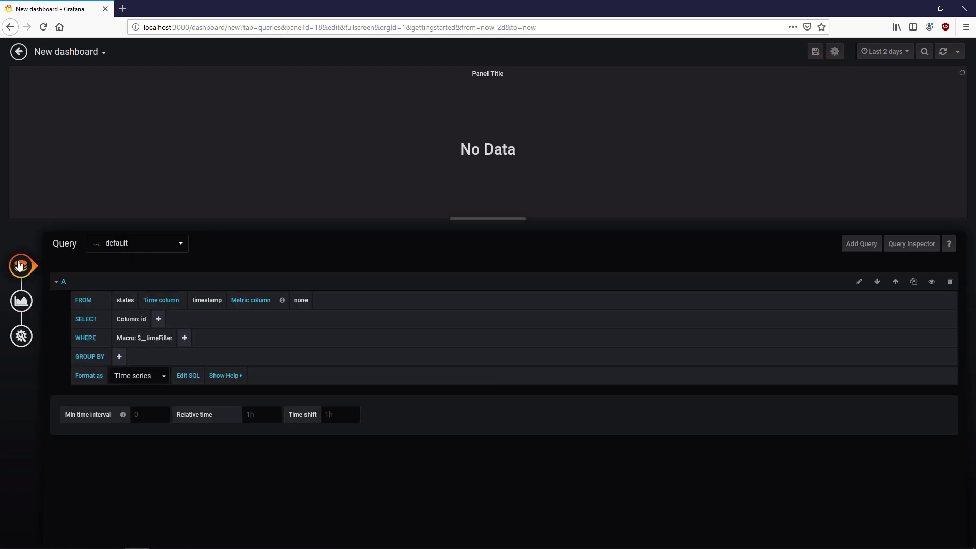
left_click(189, 376)
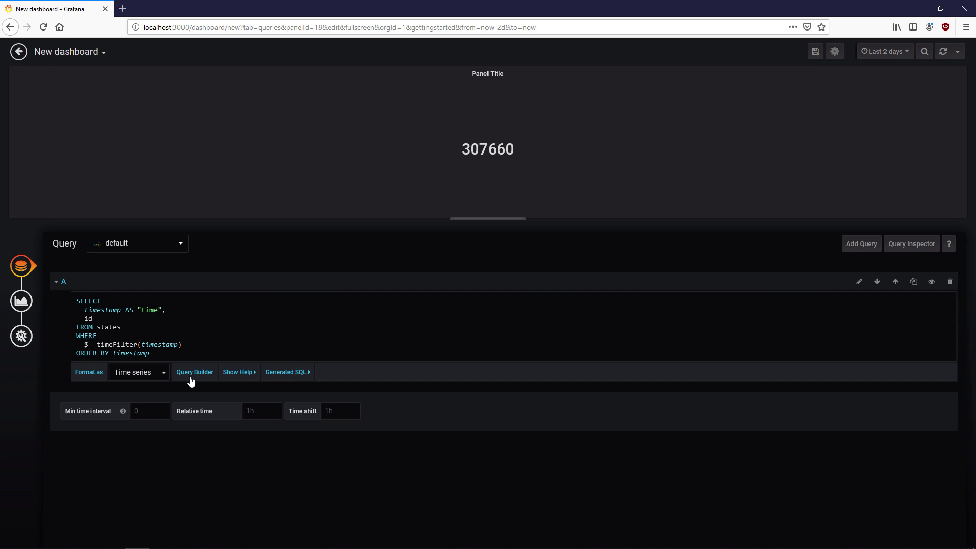
left_click(160, 376)
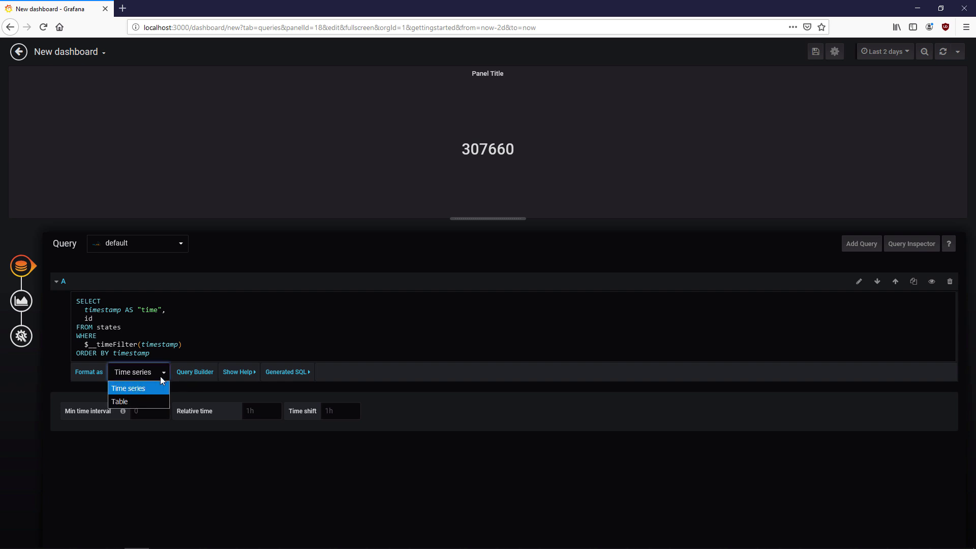
left_click(138, 401)
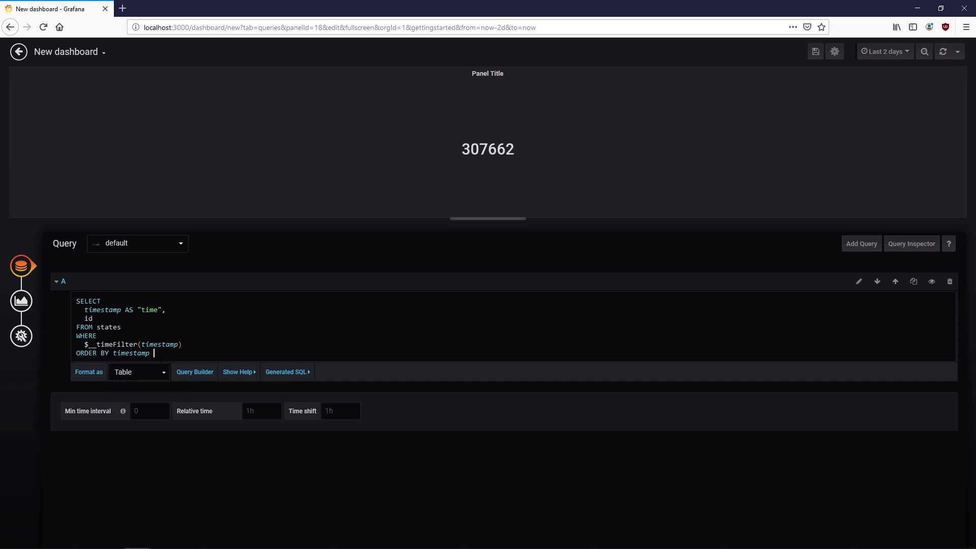
- Order the query by timestamp DESC LIMIT 1 and delete the time alias and id column
type("DESC")
key("Return")
key("Return")
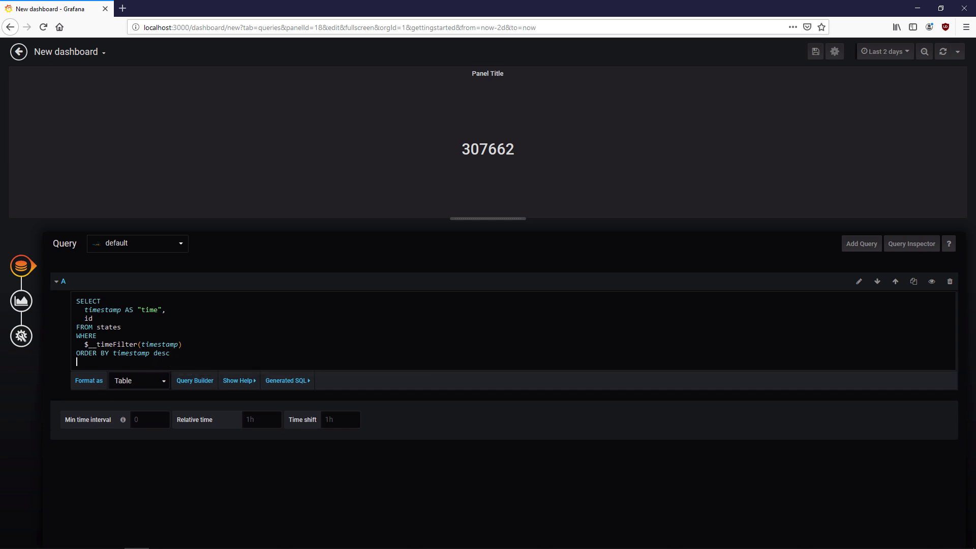
type("LIMIT 1")
double_click(162, 353)
type("DESC")
key("Escape")
key("ctrl+shift+Left")
key("ctrl+shift+Left")
key("ctrl+shift+Left")
key("ctrl+shift+Left")
key("ctrl+shift+Left")
key("BackSpace")
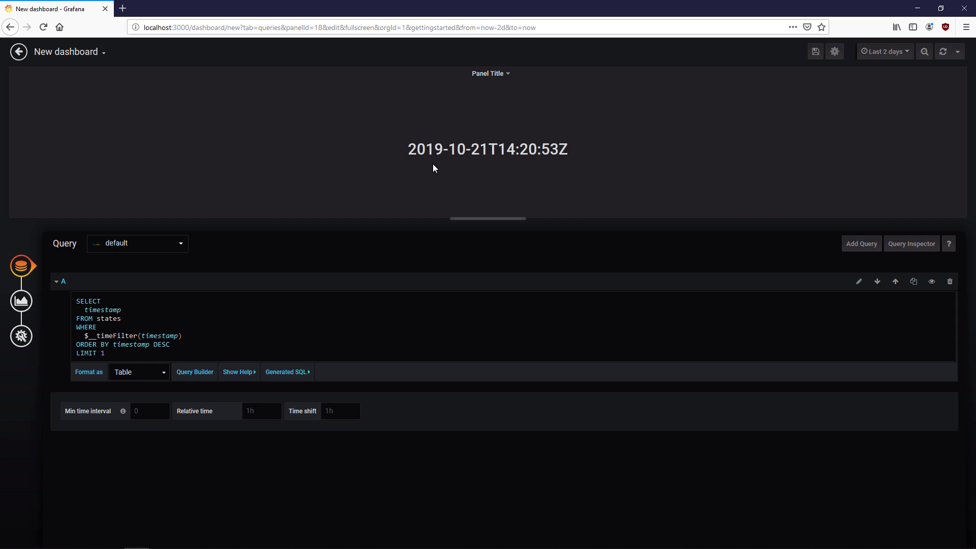
left_click_drag(487, 151, 405, 157)
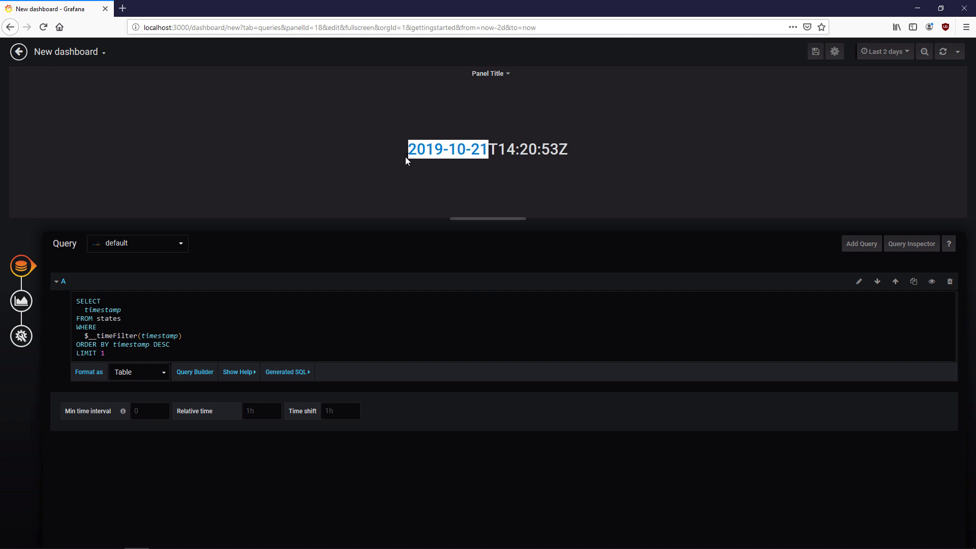
left_click(421, 169)
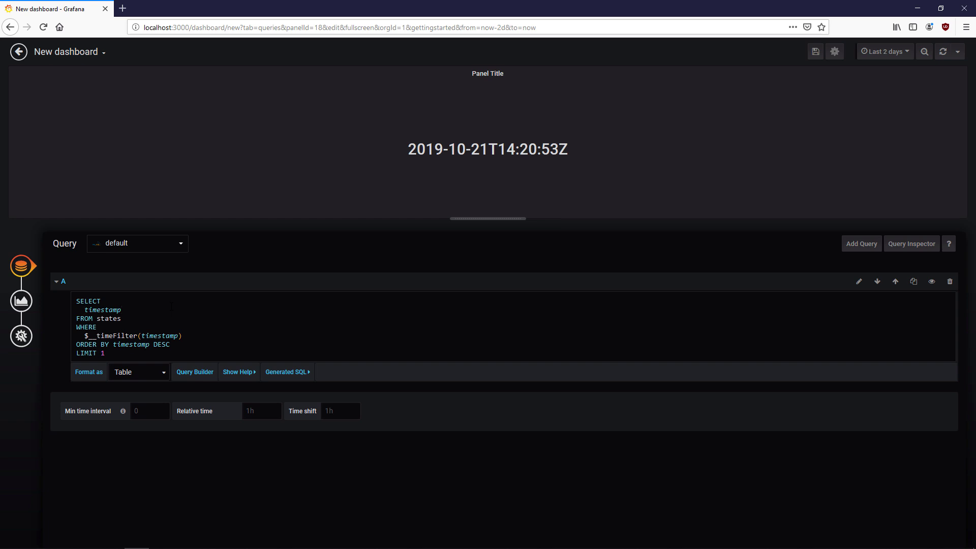
- Query CAST DAYNAME(timestamp) to show the day name, then duplicate the CAST expression
type("CAST(")
type("DAYNAME(timestamp) ")
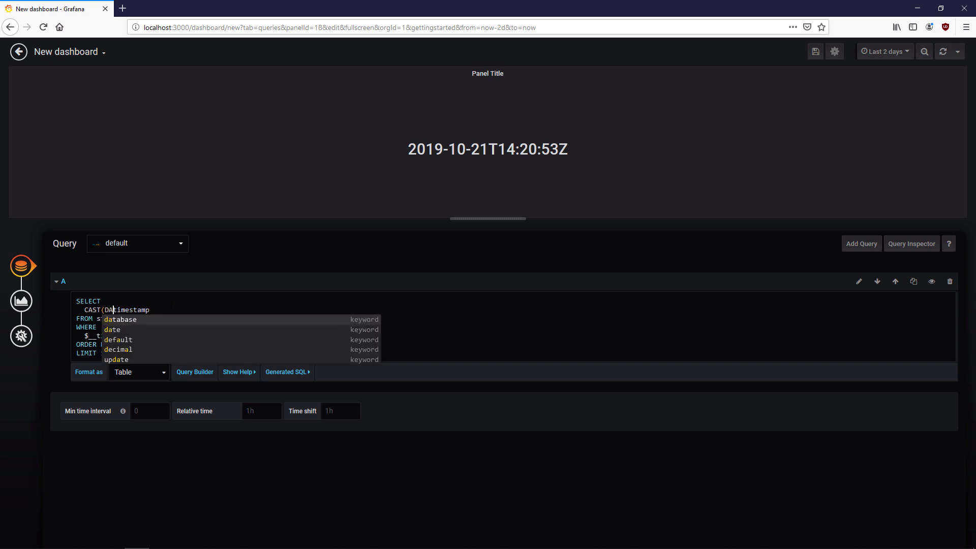
type("AS char")
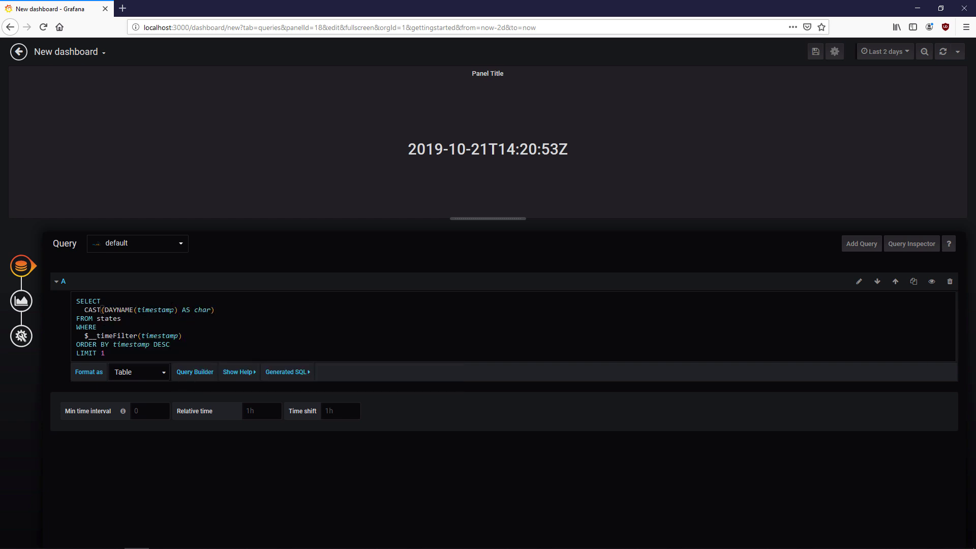
left_click(203, 468)
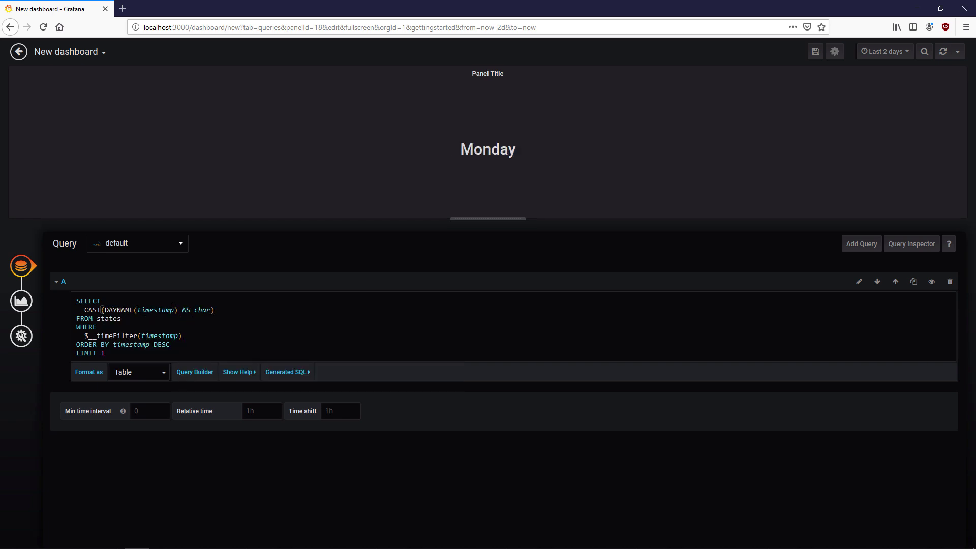
left_click_drag(84, 310, 221, 312)
key("ctrl+c")
left_click(222, 312)
type(",")
key("ctrl+v")
- Wrap the expressions in CONCAT with DAY parts and copy them for further date parts
double_click(260, 310)
type("DAY")
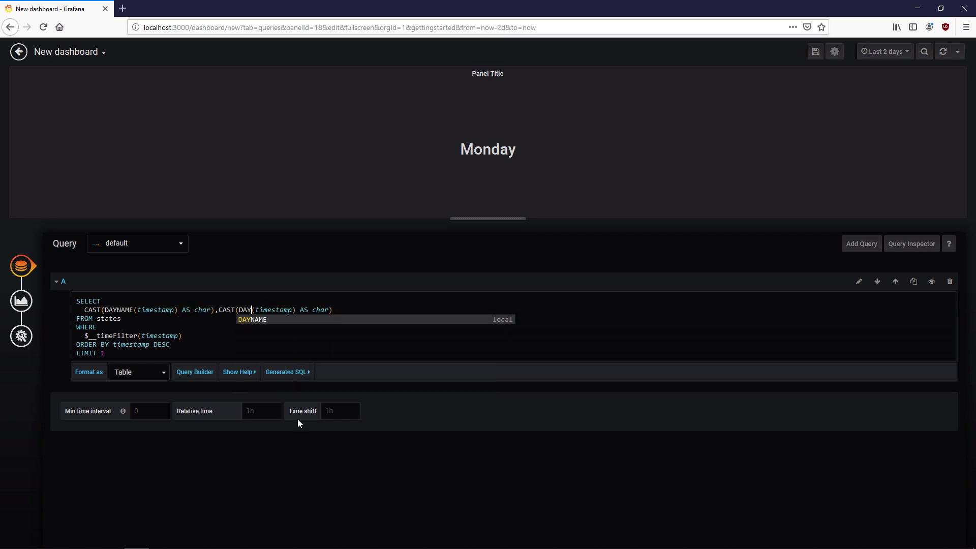
type("CONCAT(")
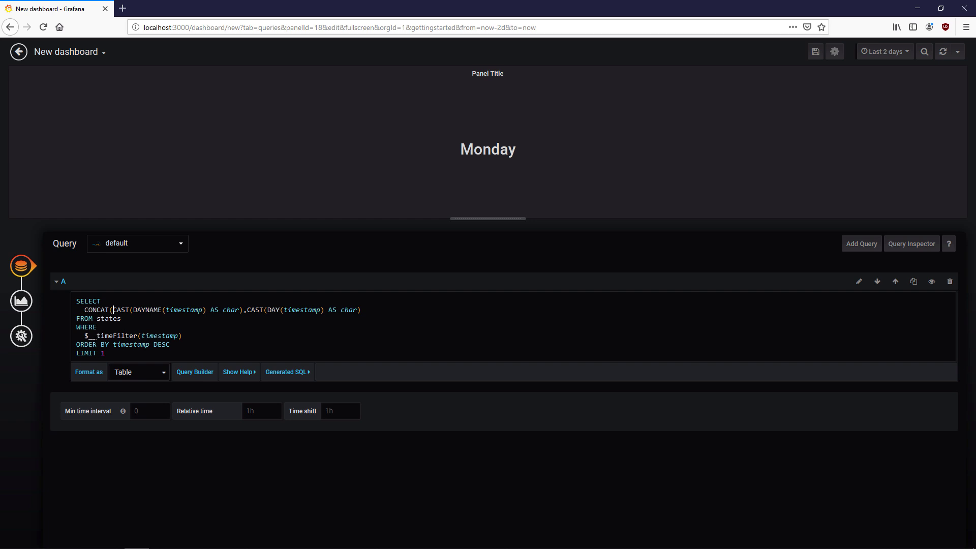
type(",' ',")
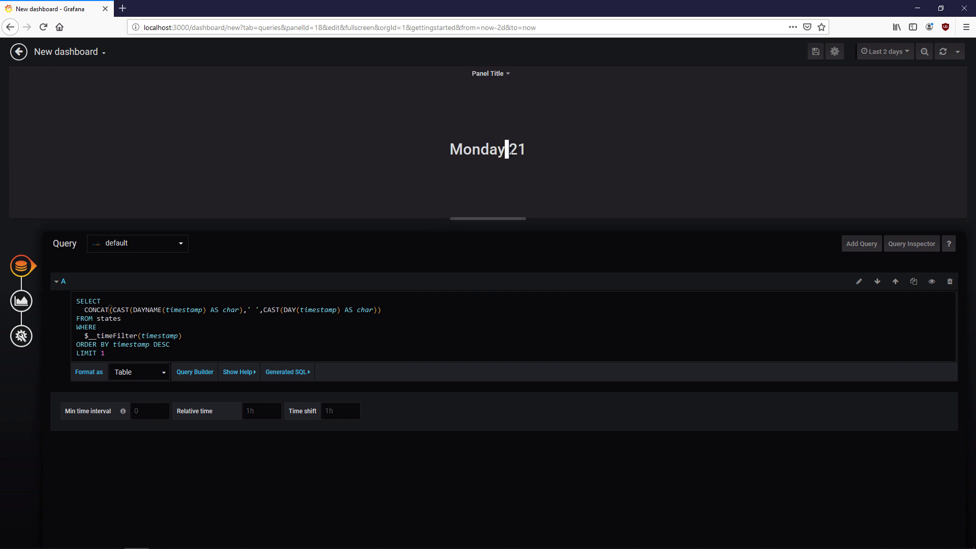
key("shift+End")
key("shift+Left")
key("ctrl+c")
key("Right")
key("ctrl+v")
type(",")
key("ctrl+v")
- Turn the copies into MONTH and YEAR, use '.' separators, fix the stray comma and rerun
double_click(424, 310)
type("MONTH")
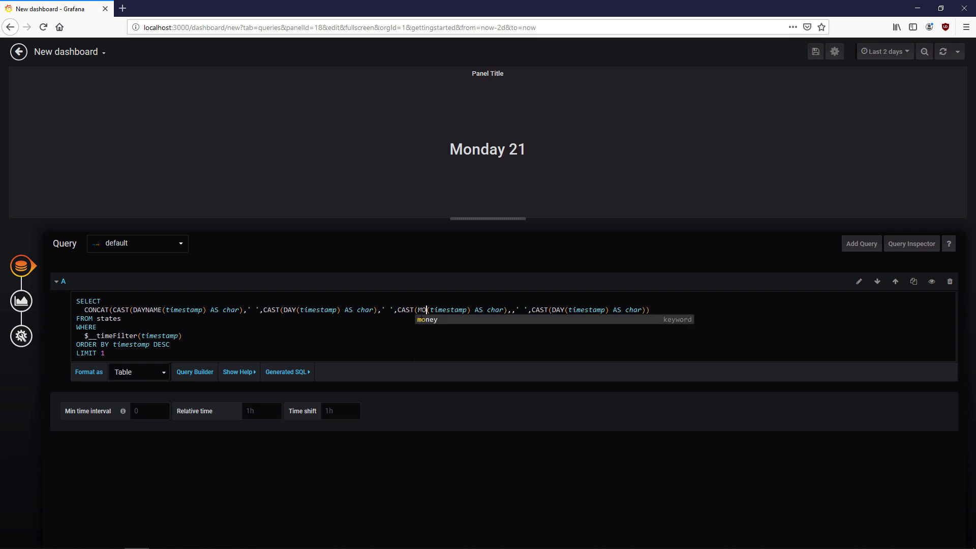
double_click(571, 309)
type("YEAR")
key("ctrl+End")
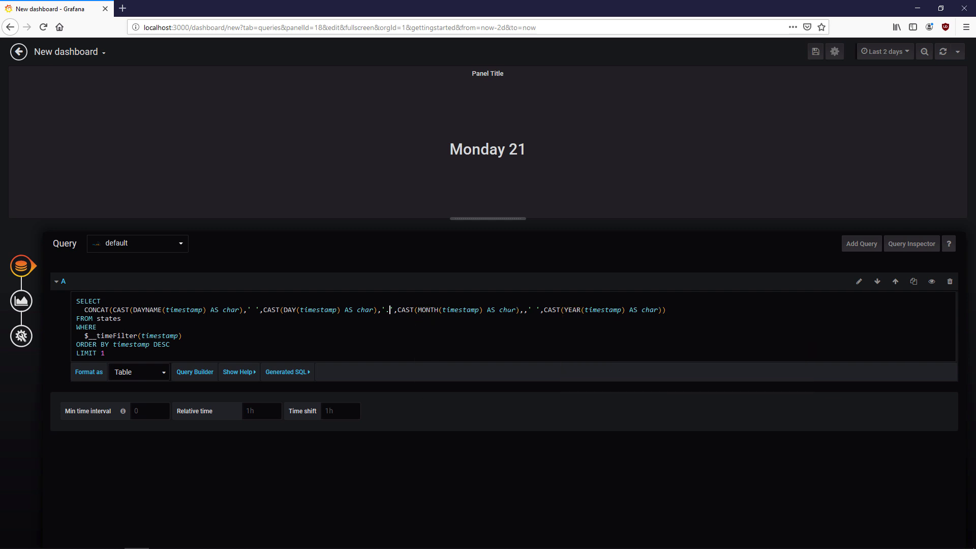
type(".")
left_click(488, 461)
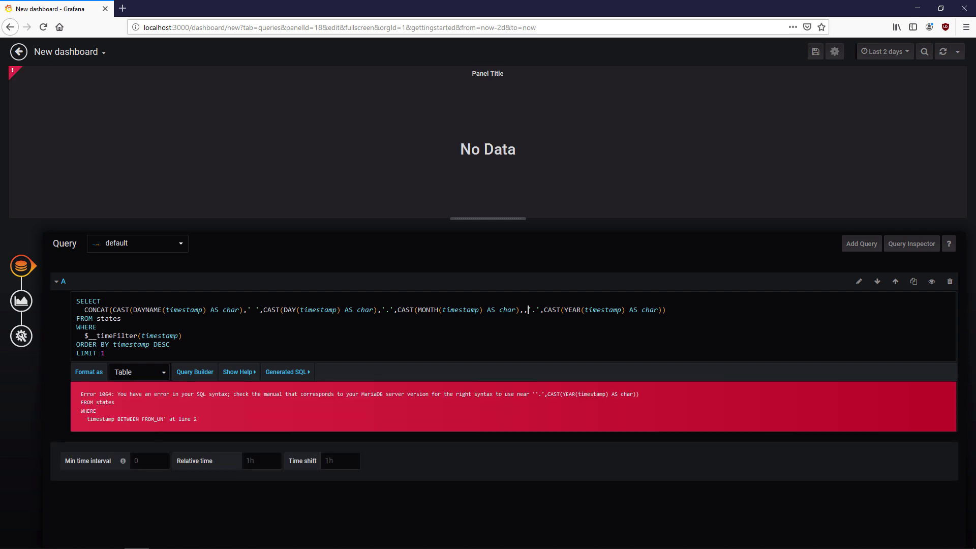
key("BackSpace")
left_click(462, 500)
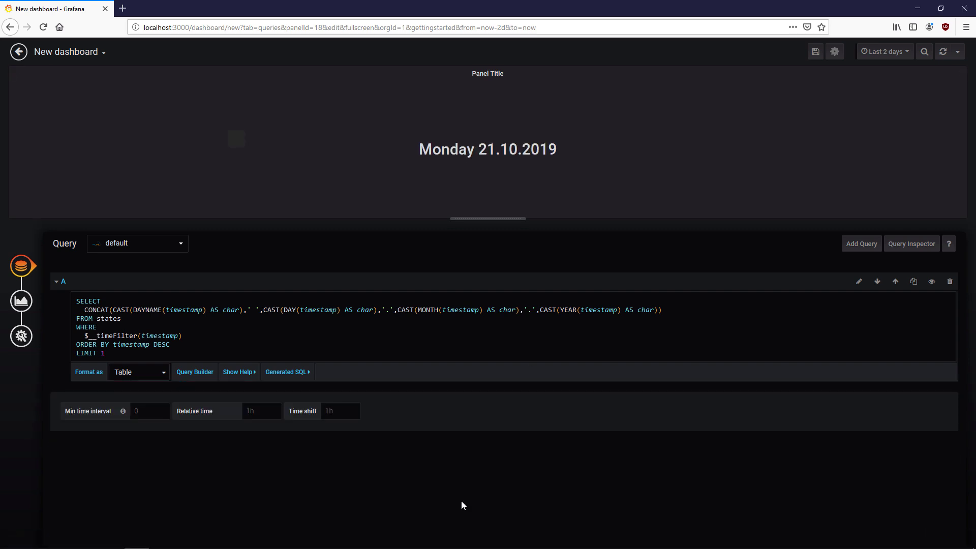
- Make the date panel transparent in its General settings and go back to the dashboard
left_click(22, 301)
left_click(22, 336)
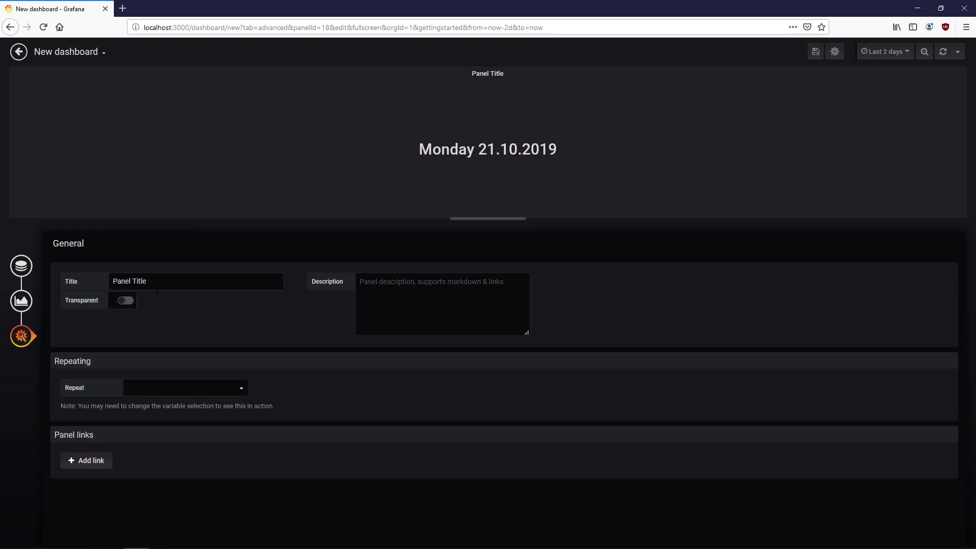
left_click(125, 301)
left_click(19, 52)
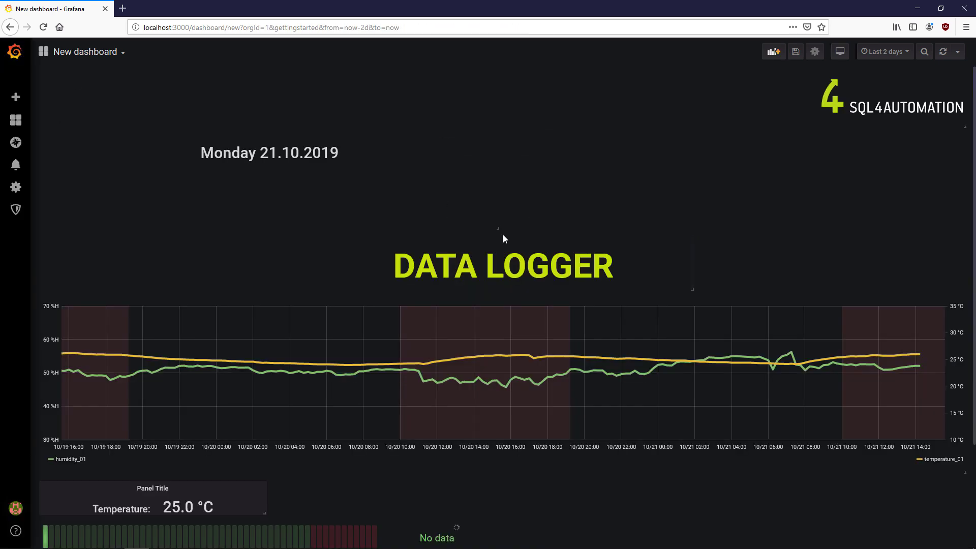
- Shrink the date panel into the top-left corner, then try adding another panel
left_click_drag(503, 235, 227, 108)
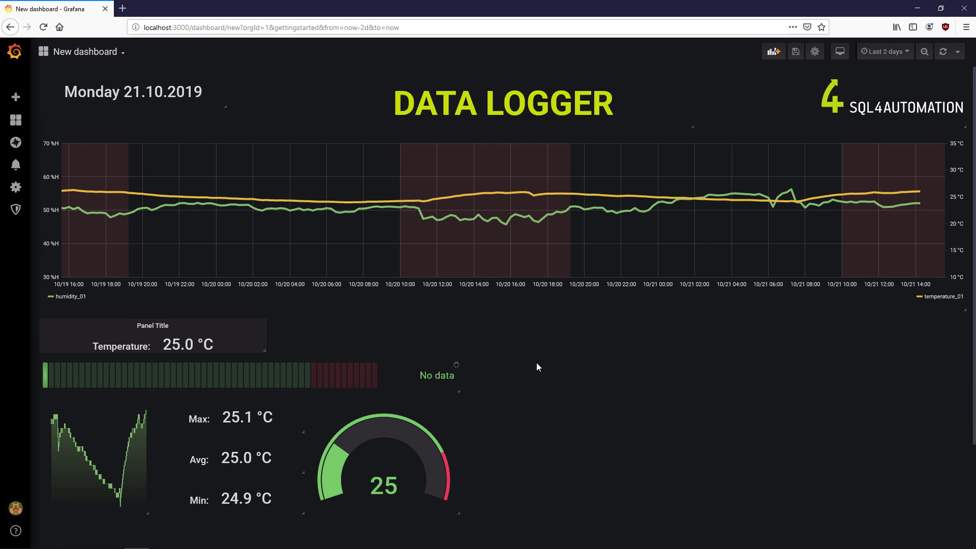
left_click(774, 51)
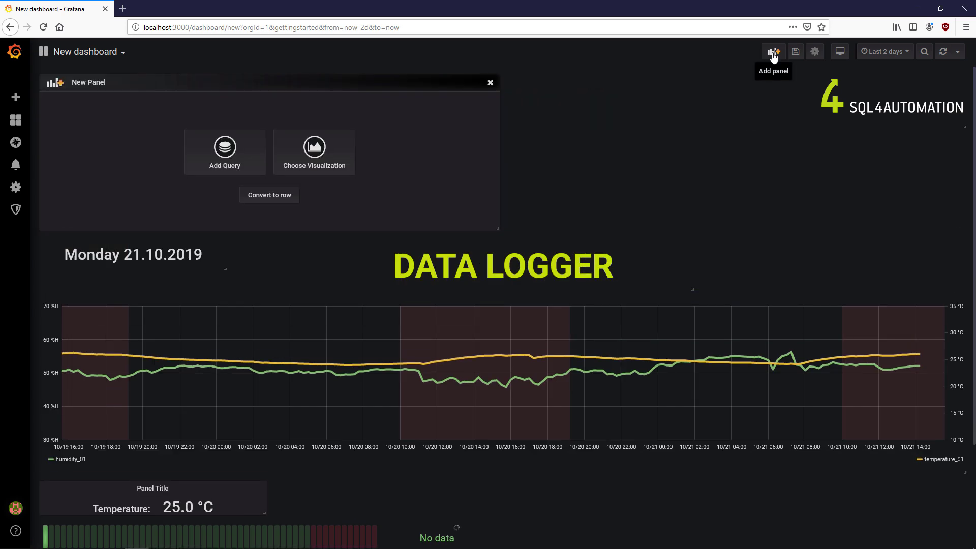
left_click(339, 147)
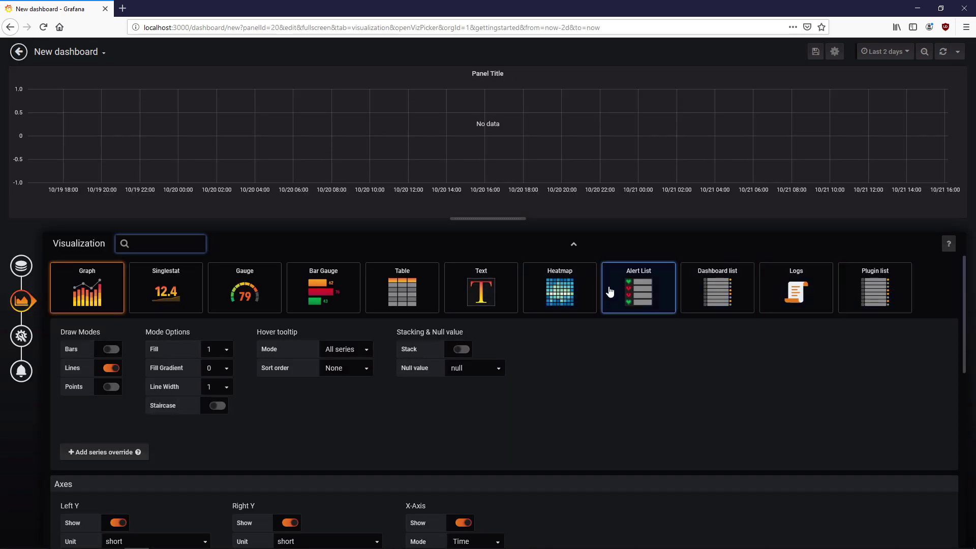
left_click(925, 288)
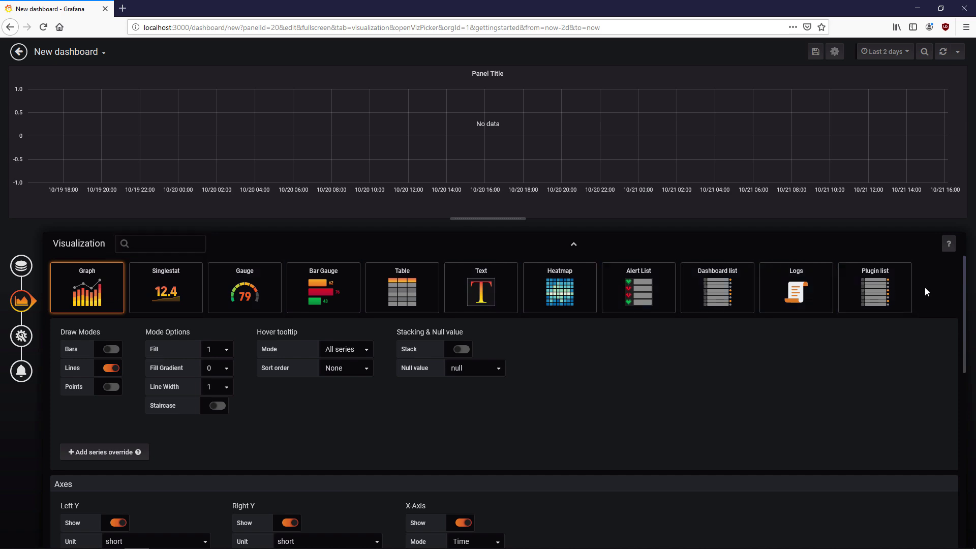
left_click(19, 52)
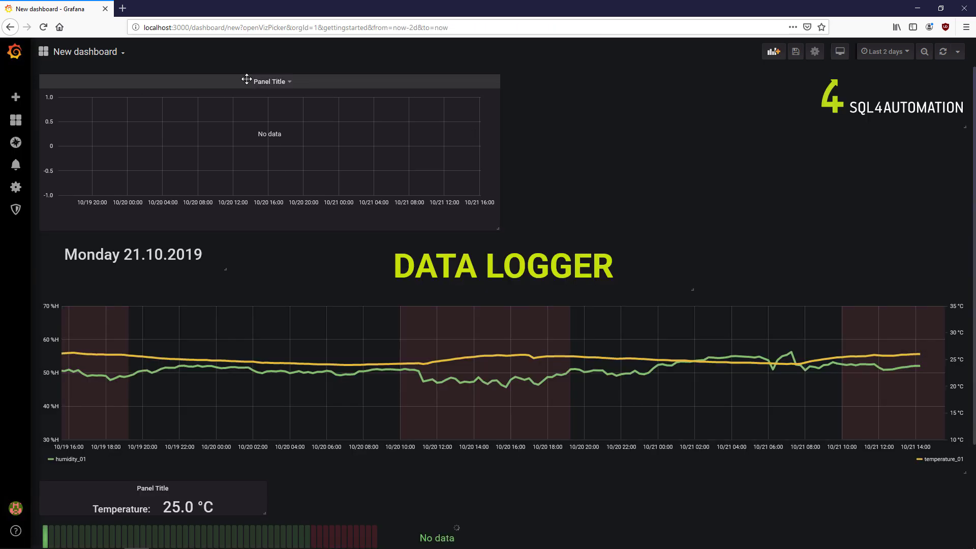
- Remove the empty new panel and open a new browser tab
key("p")
key("r")
key("Return")
- Search the web for 'grafana plugins' and open the Clock plugin page on grafana.com
left_click(123, 8)
type("grafan")
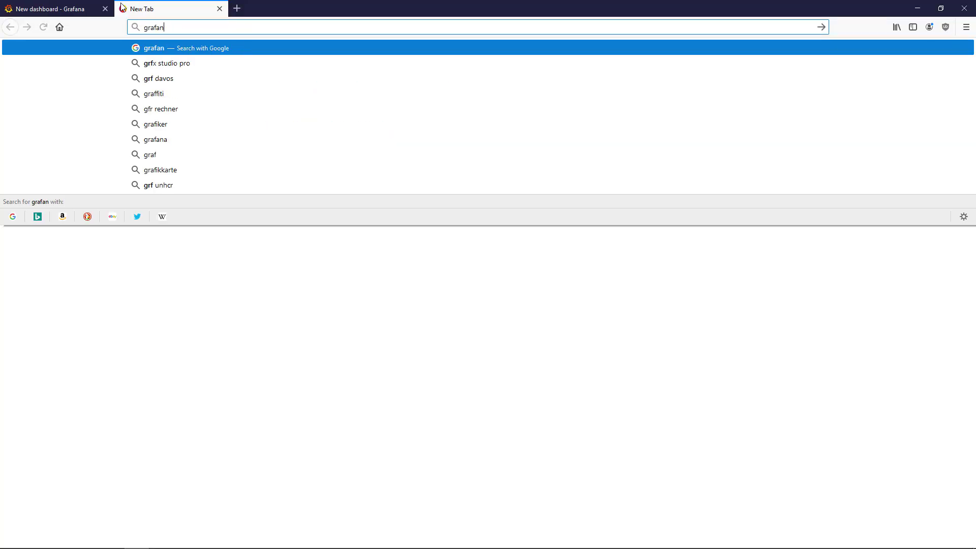
type("a plugins")
key("Return")
left_click(232, 134)
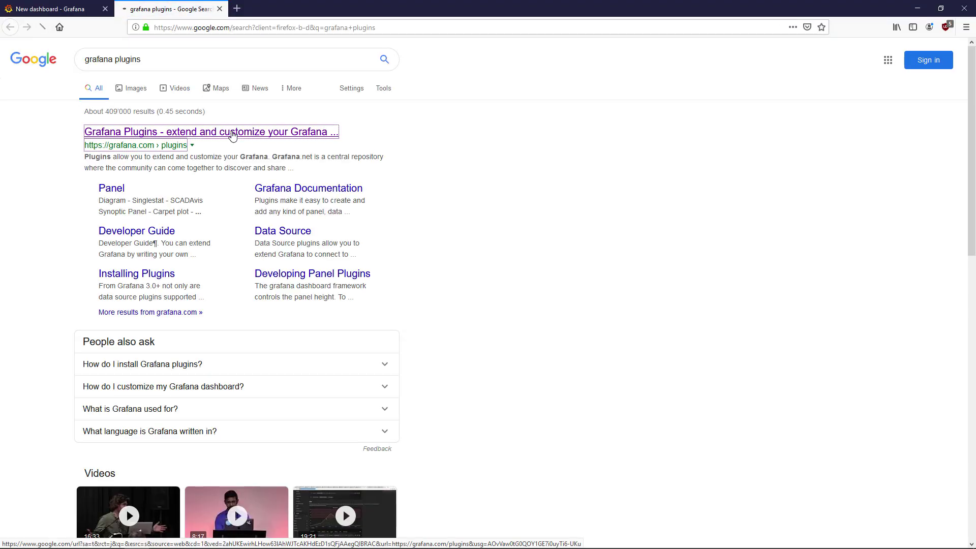
scroll(948, 182, "down", 10)
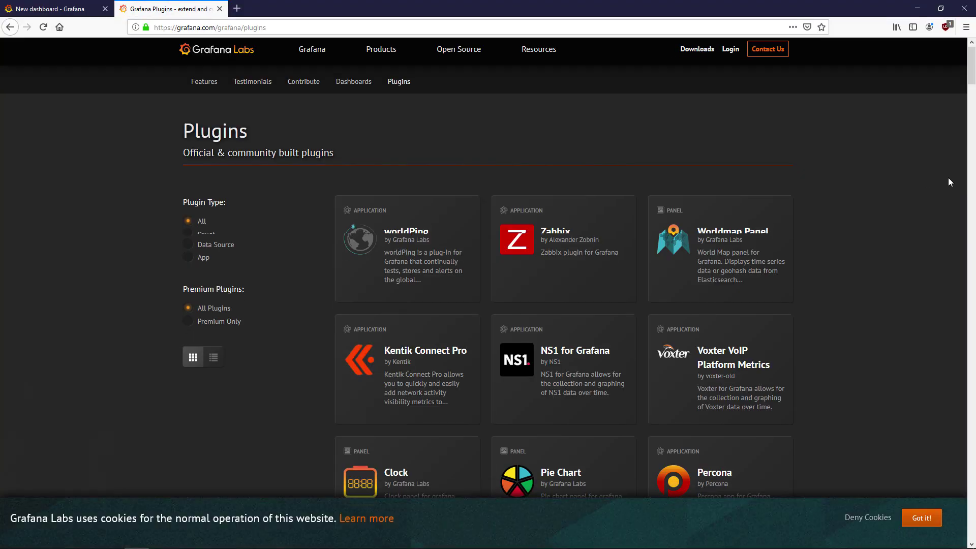
scroll(949, 181, "up", 5)
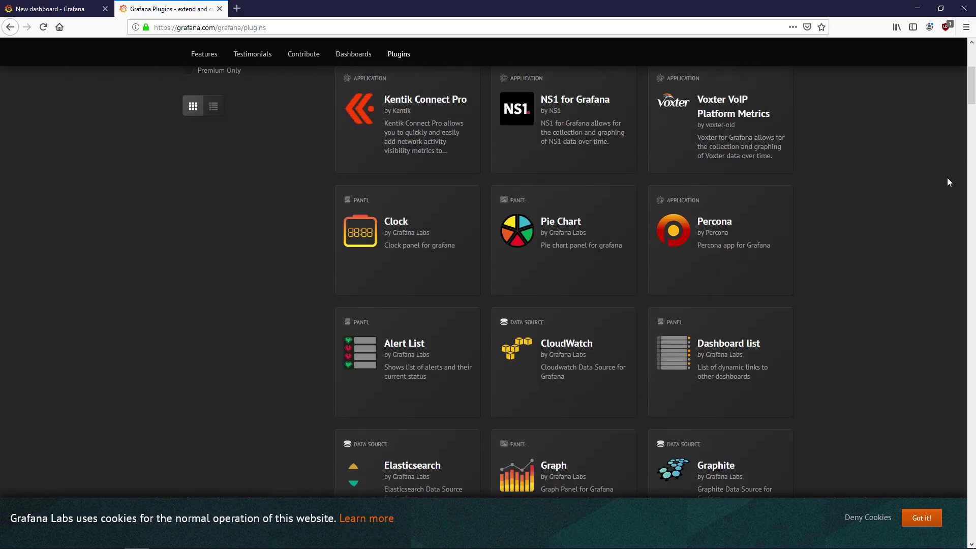
left_click(418, 248)
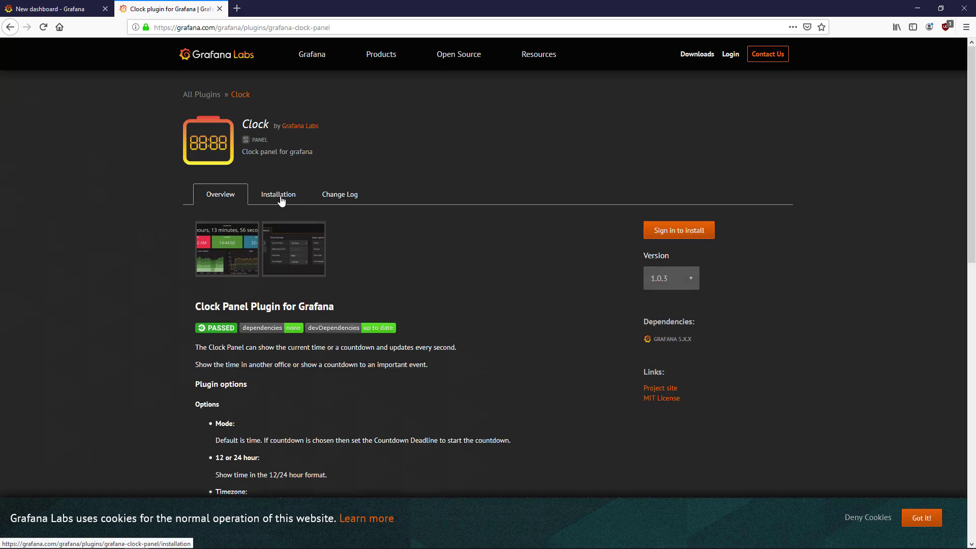
- Download the Clock plugin .zip from its Installation section and show the recent downloads
left_click(280, 196)
scroll(610, 247, "down", 2)
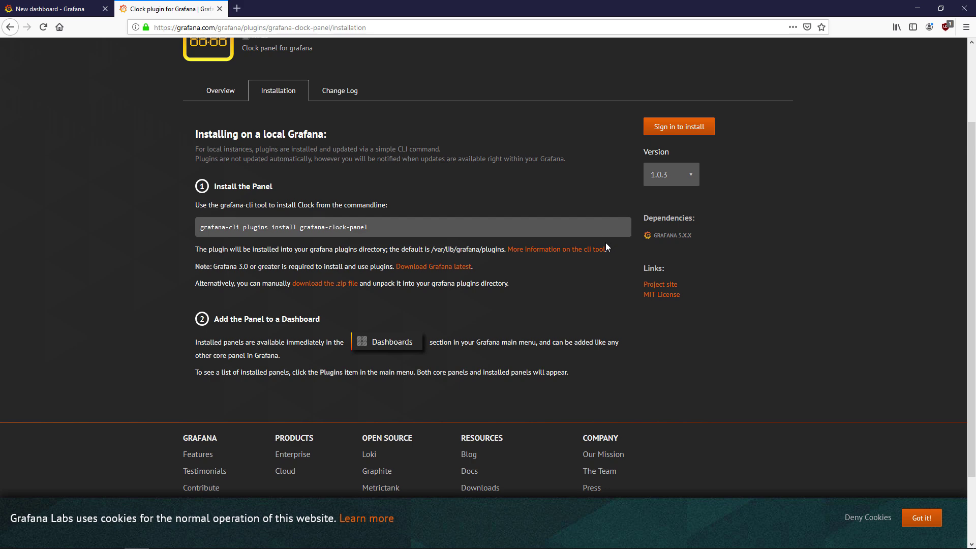
left_click(508, 231)
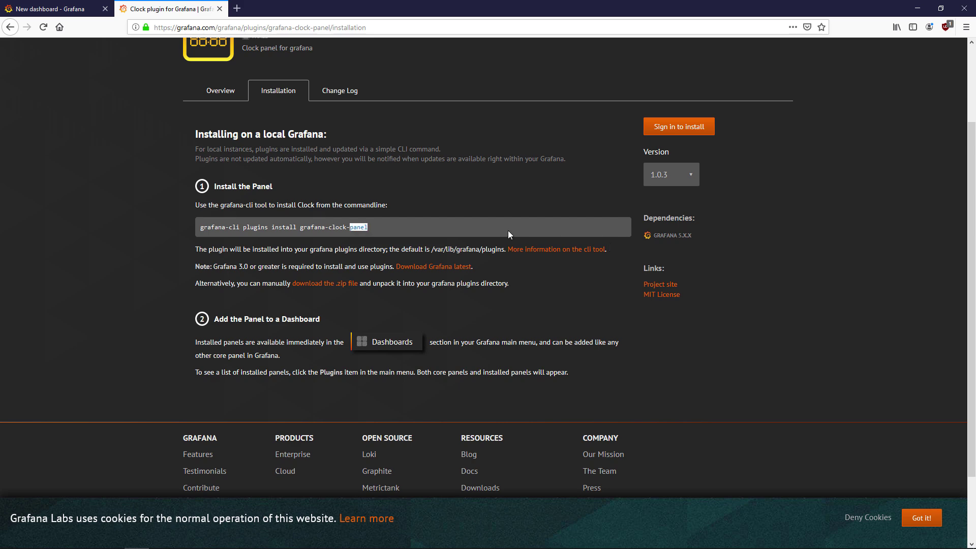
left_click(328, 284)
left_click(523, 340)
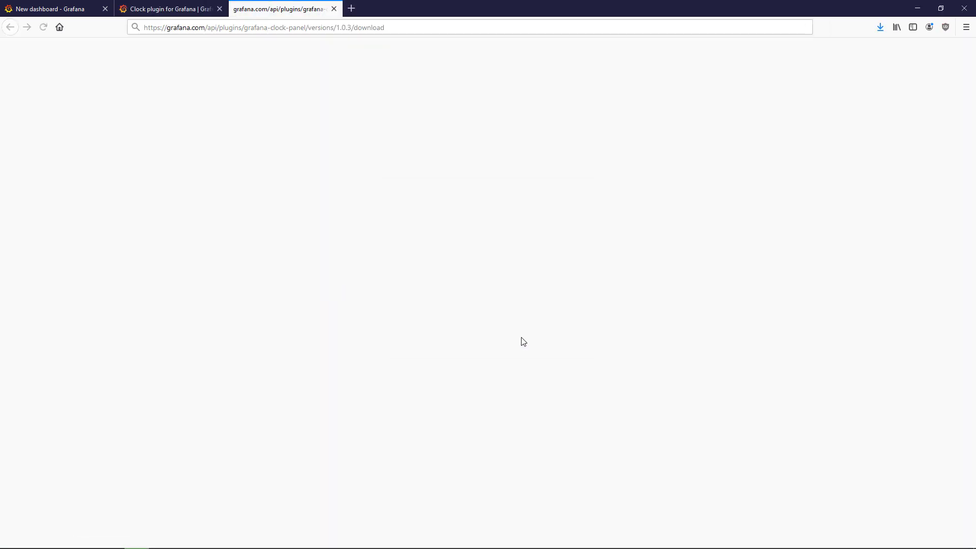
left_click(897, 27)
left_click(752, 81)
- Extract the downloaded clock panel zip and copy the grafana-clock-panel-bb466d0 folder
left_click(871, 55)
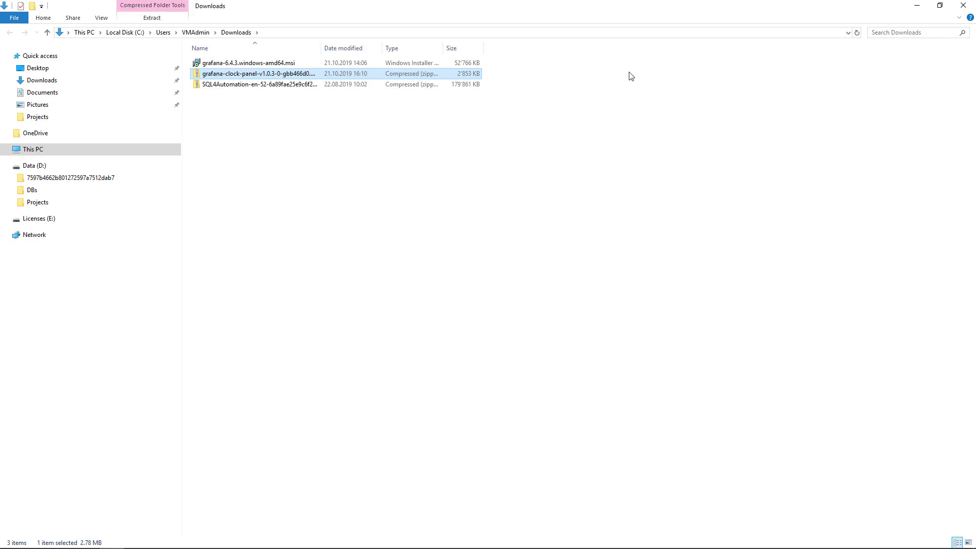
right_click(380, 79)
left_click(421, 112)
key("Return")
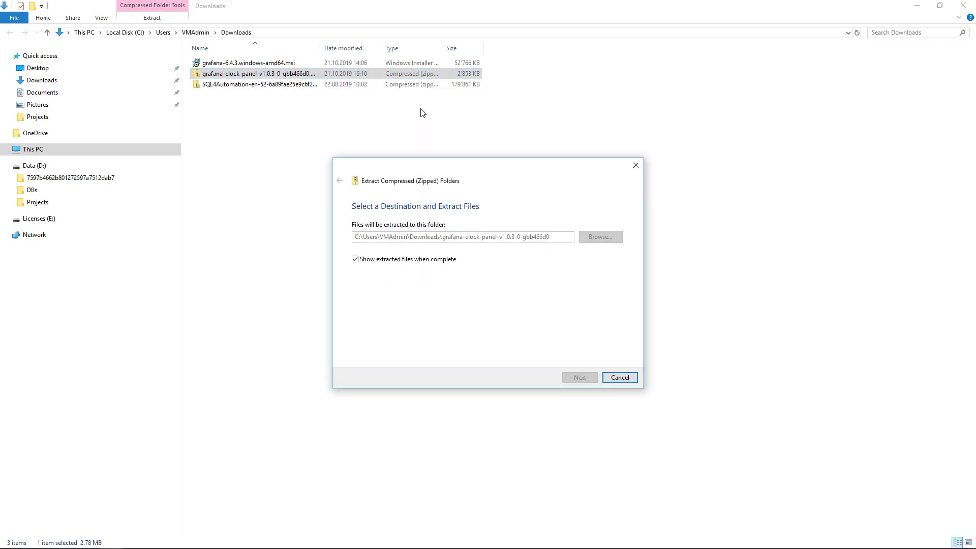
left_click(303, 69)
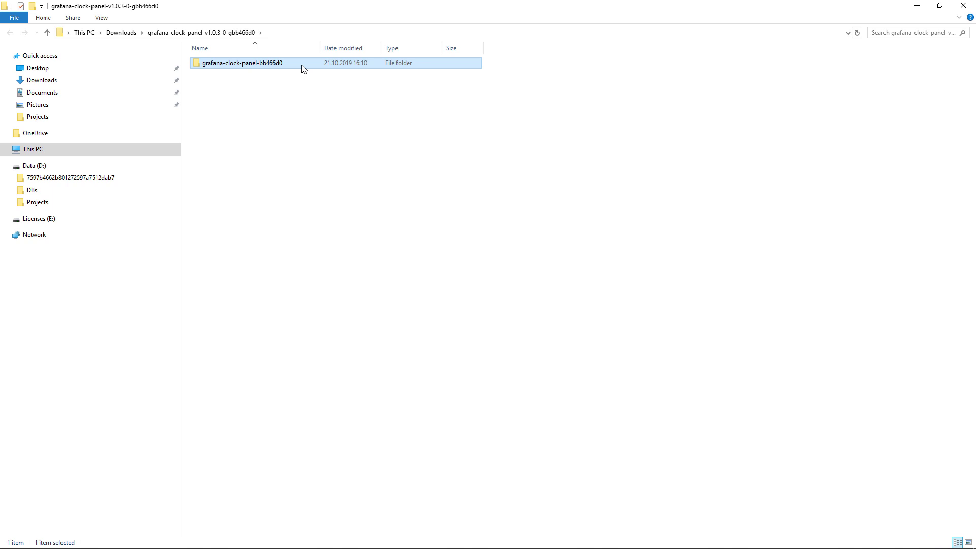
- Paste the folder into C:\Program Files\GrafanaLabs\grafana\data\plugins, granting administrator permission
left_click(117, 148)
double_click(244, 148)
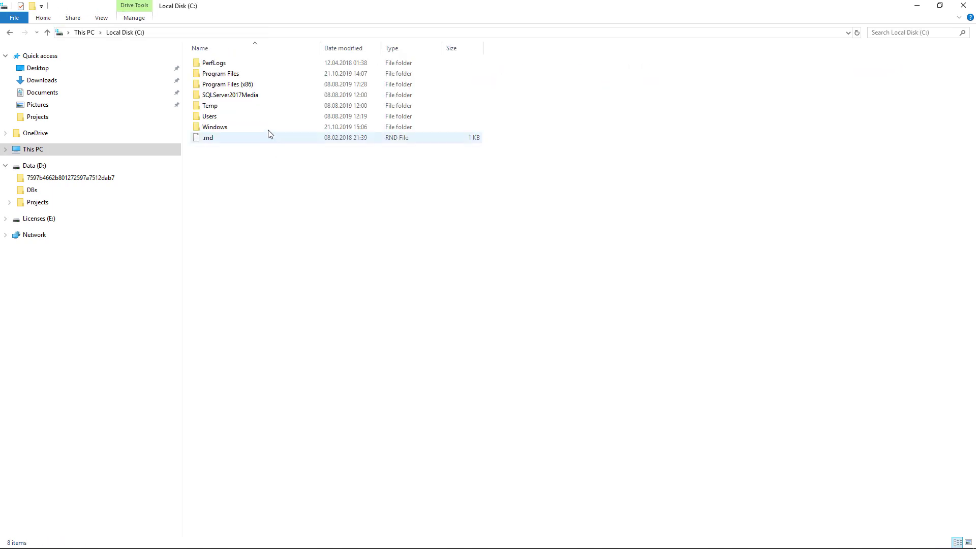
double_click(236, 74)
double_click(243, 87)
double_click(246, 66)
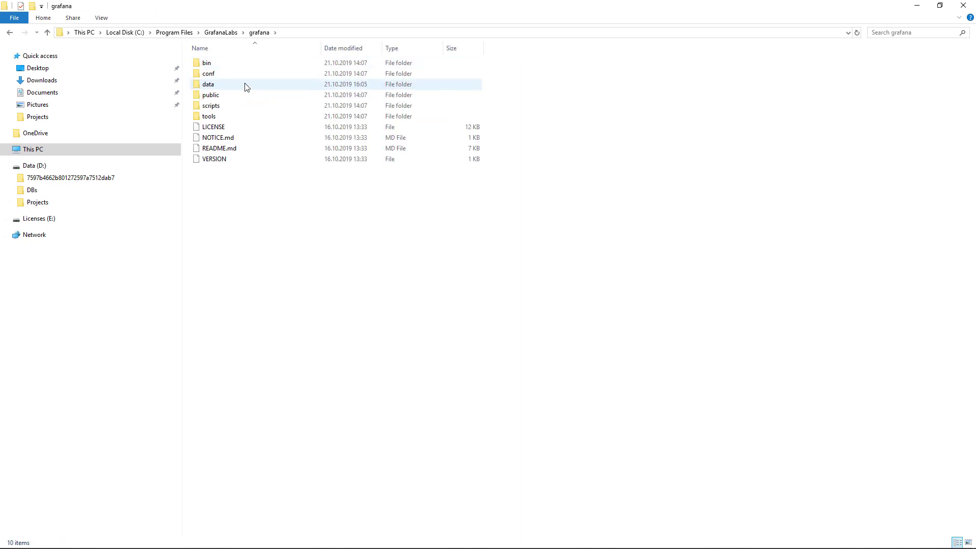
double_click(245, 86)
double_click(243, 76)
key("ctrl+v")
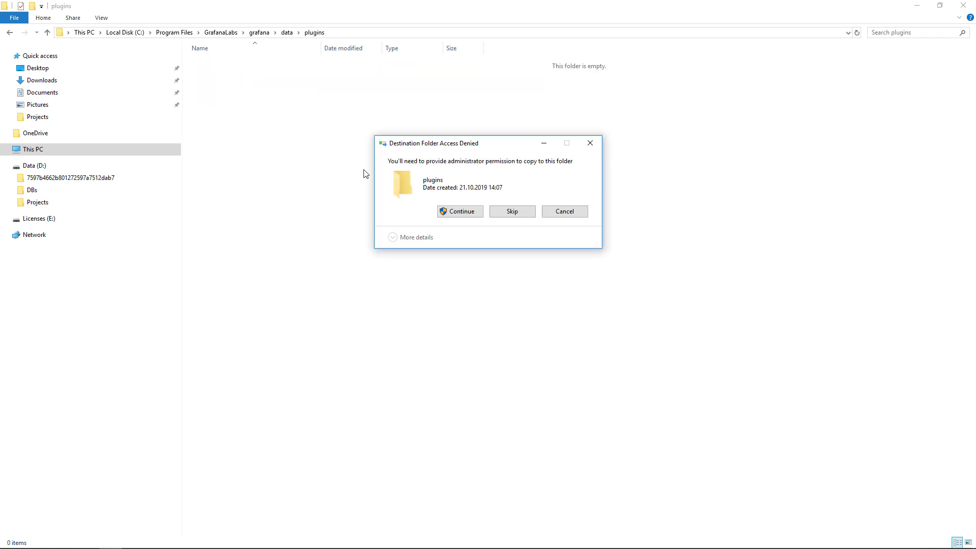
left_click(460, 211)
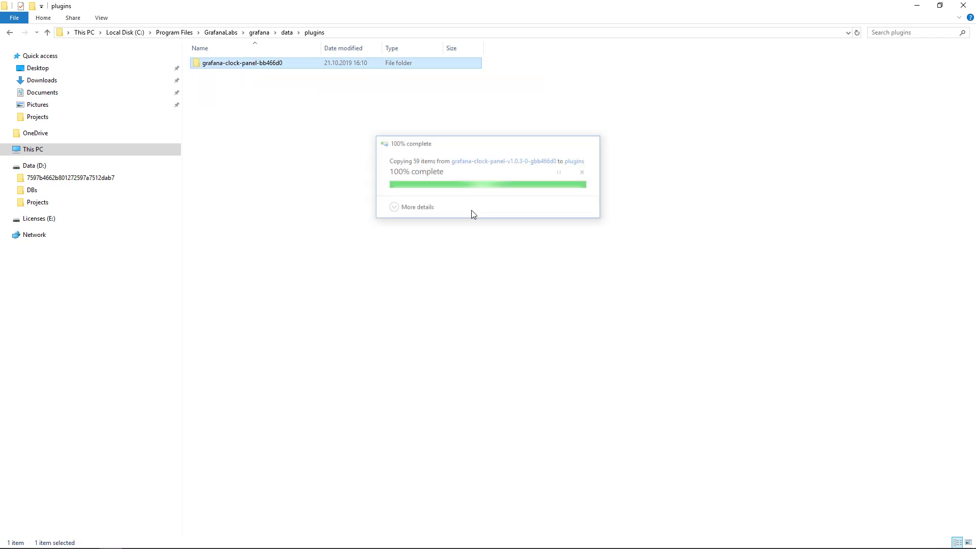
key("alt+Tab")
key("Tab")
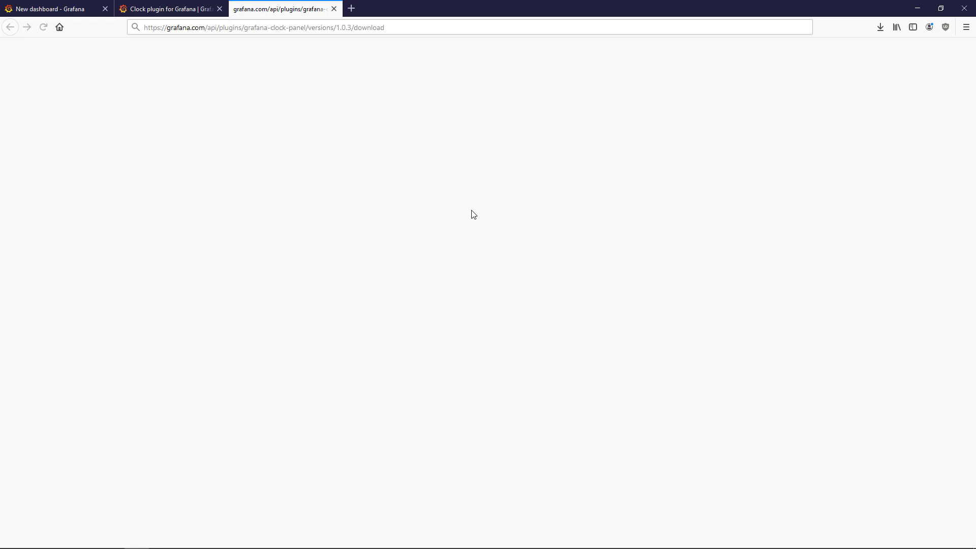
- Save the dashboard as 'Data Logger', replacing the default 'New dashboard Copy' name
left_click(45, 9)
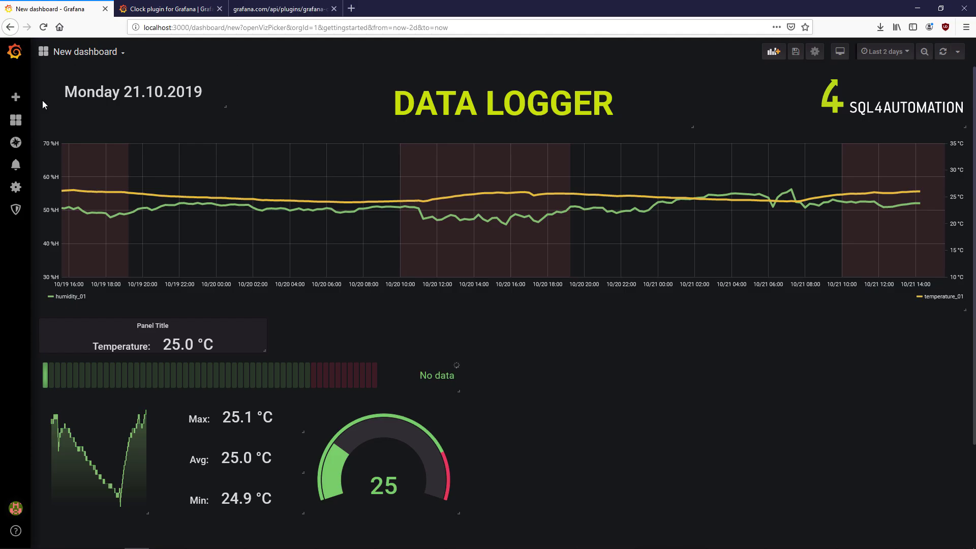
left_click(795, 51)
key("ctrl+a")
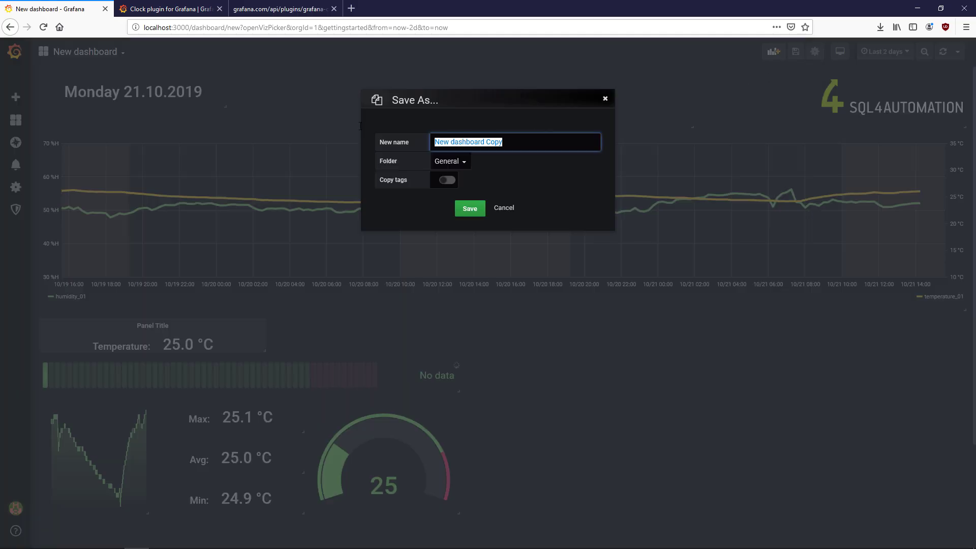
type("Data Logger")
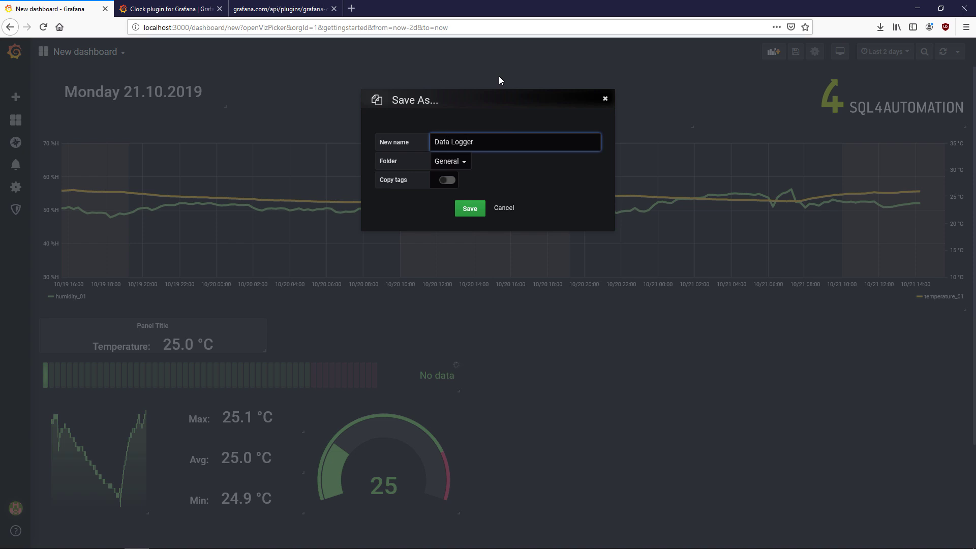
left_click(470, 208)
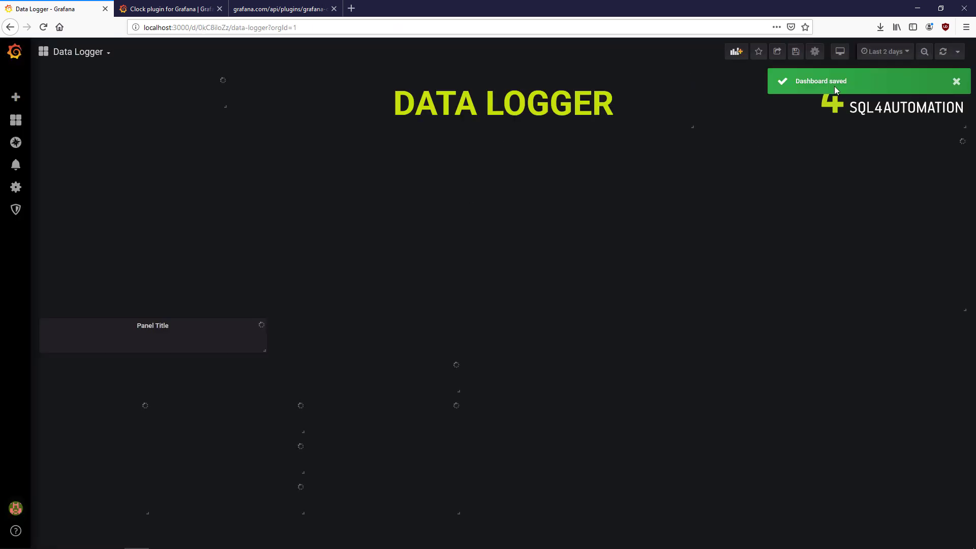
- Restart the Grafana service from the Windows Services app, then close Services
key("super")
type("services")
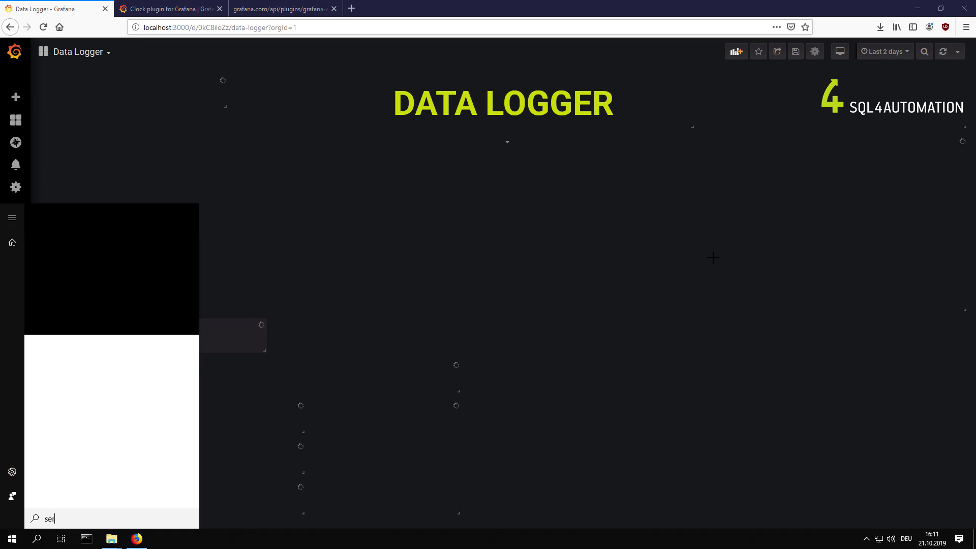
key("Return")
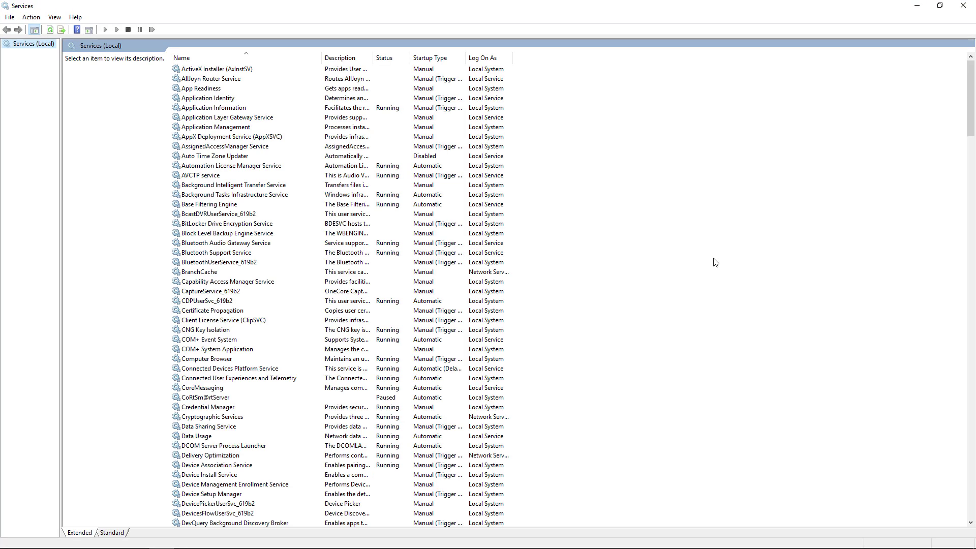
key("g")
left_click(241, 79)
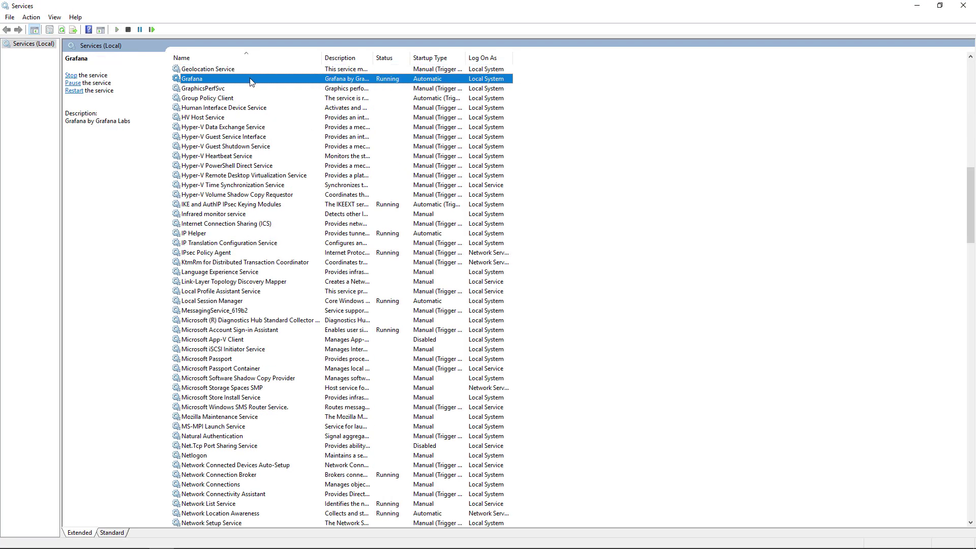
right_click(251, 82)
left_click(294, 133)
left_click(697, 127)
left_click(964, 6)
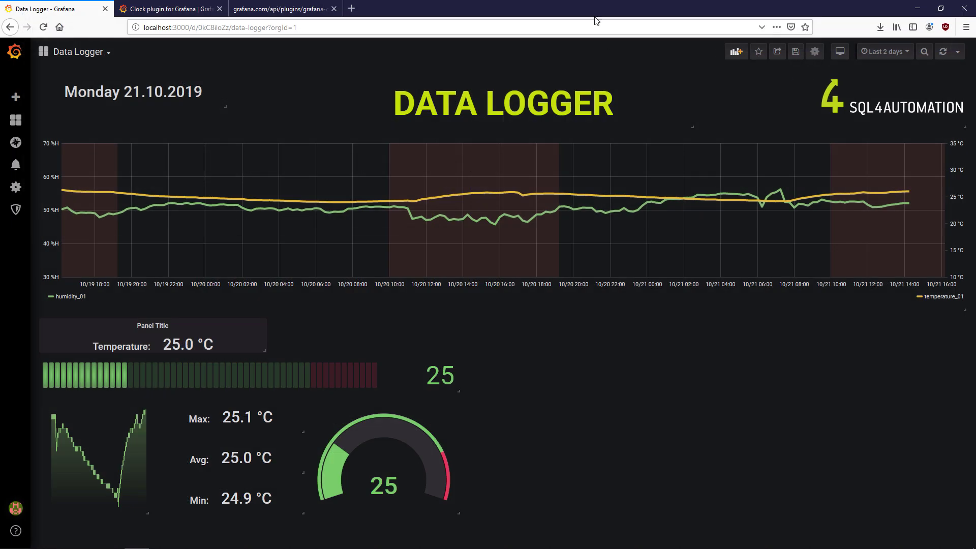
- Reload the dashboard and add a new panel using the Clock visualization
key("F5")
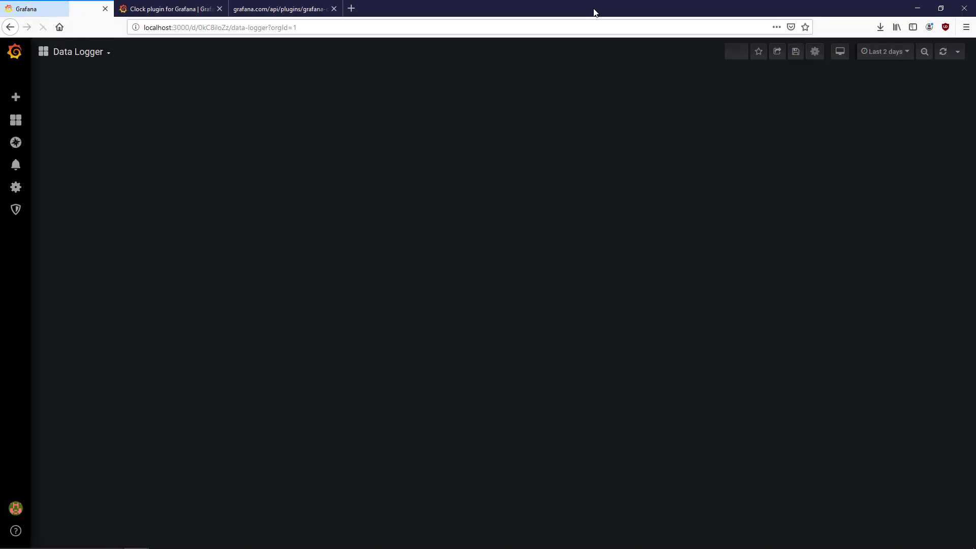
left_click(736, 51)
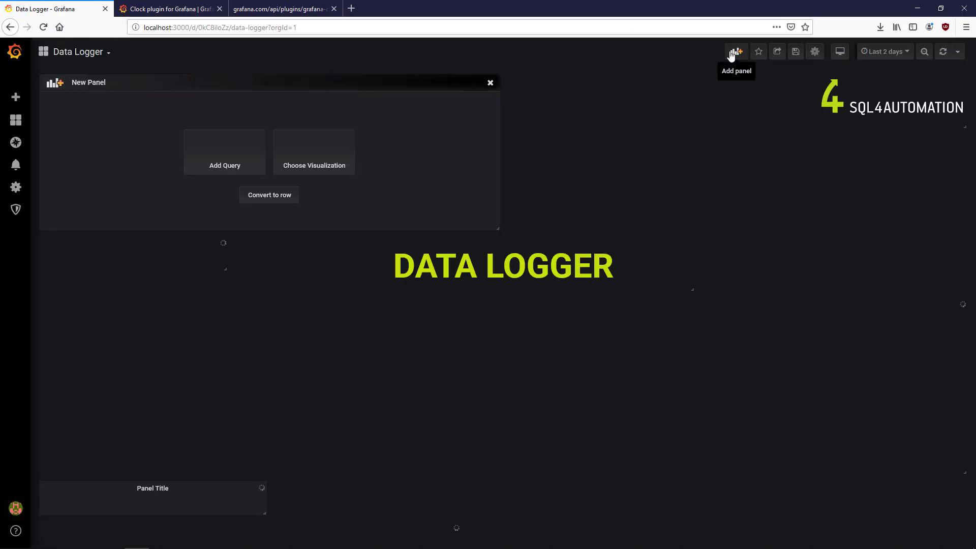
left_click(341, 153)
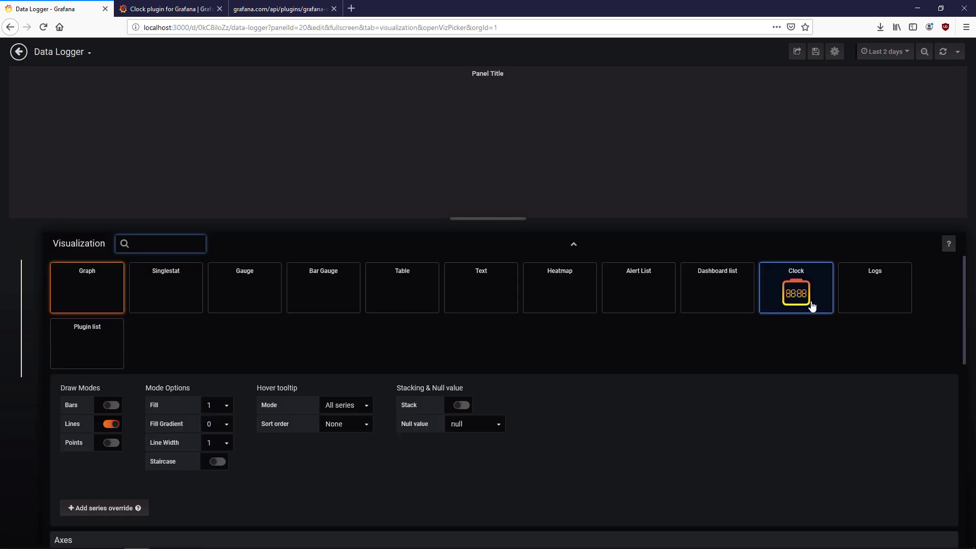
left_click(813, 307)
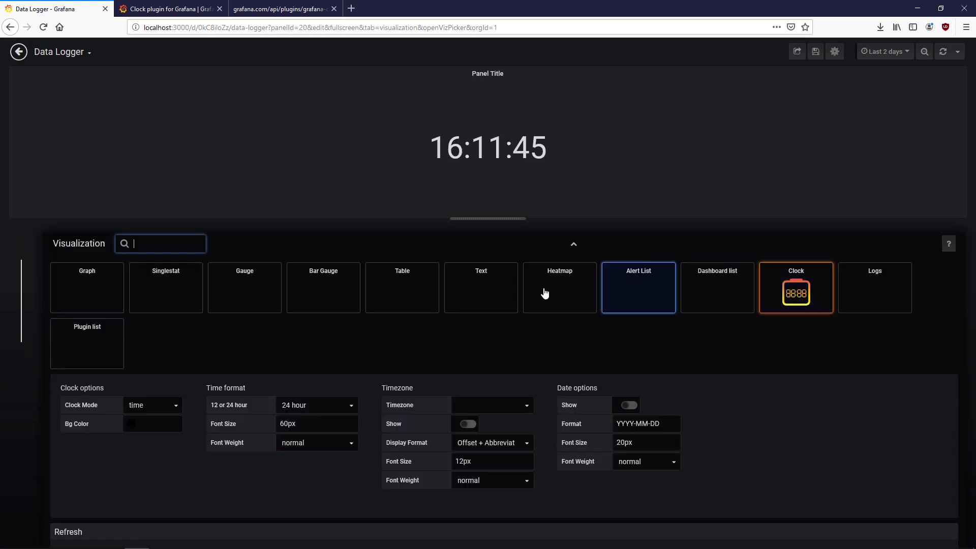
- Clear the clock panel's title, make it transparent, and shrink it to a small top tile
left_click(22, 337)
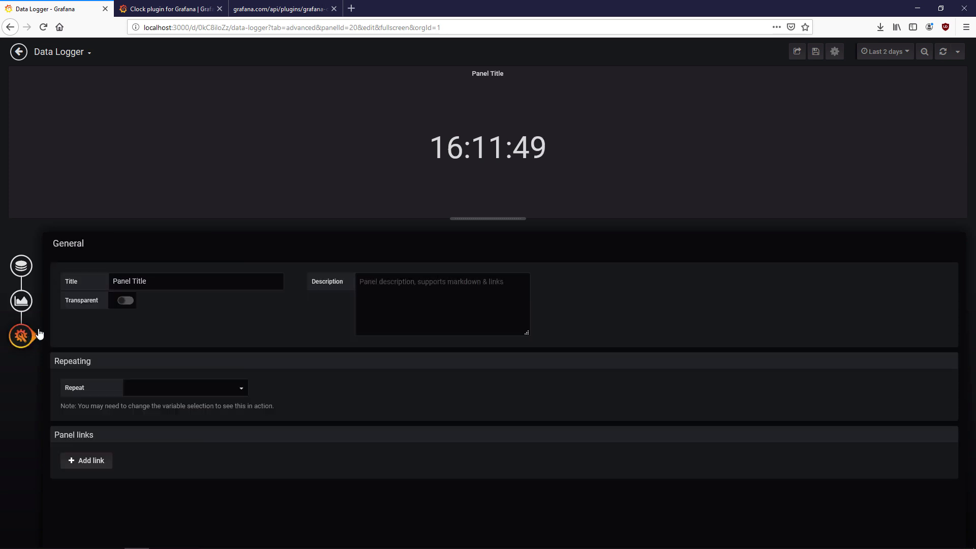
triple_click(128, 281)
key("BackSpace")
left_click(126, 301)
left_click(19, 52)
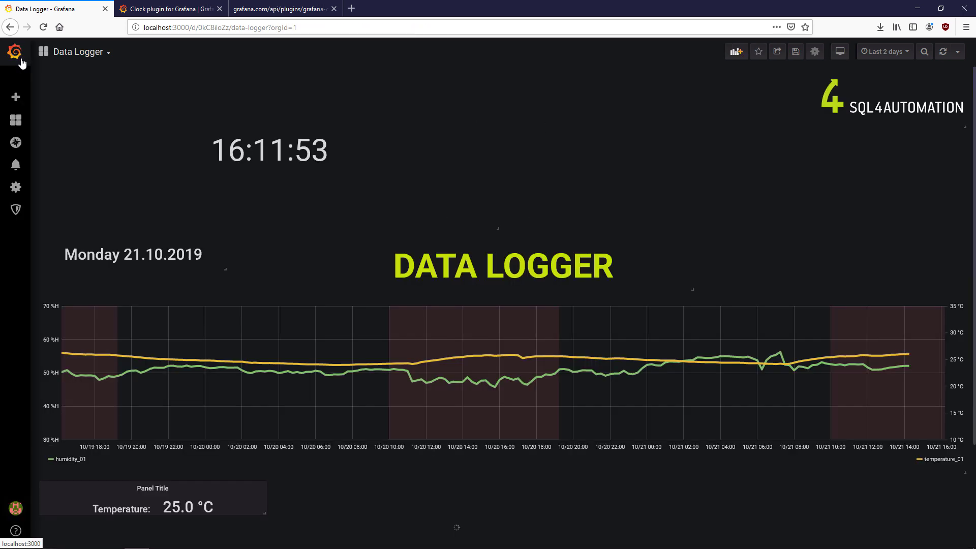
left_click_drag(497, 222, 379, 105)
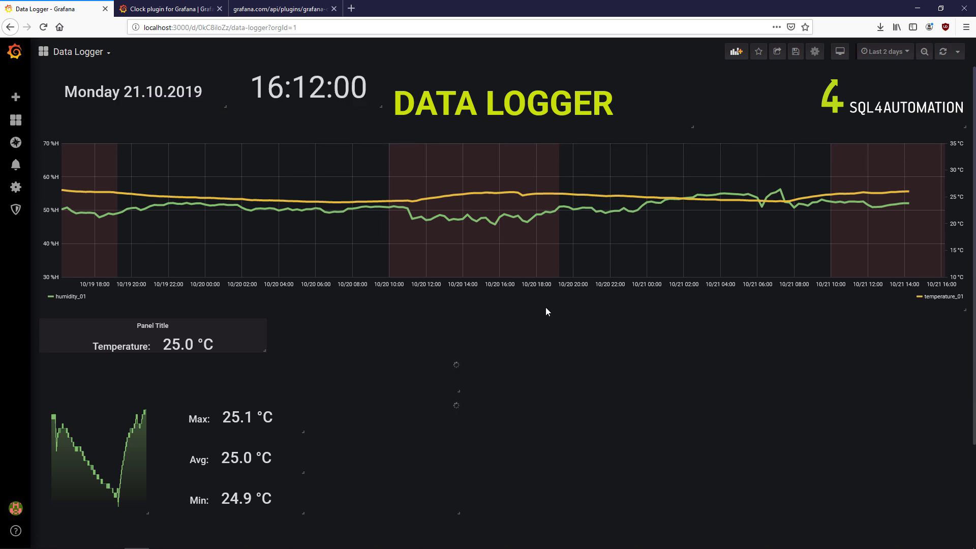
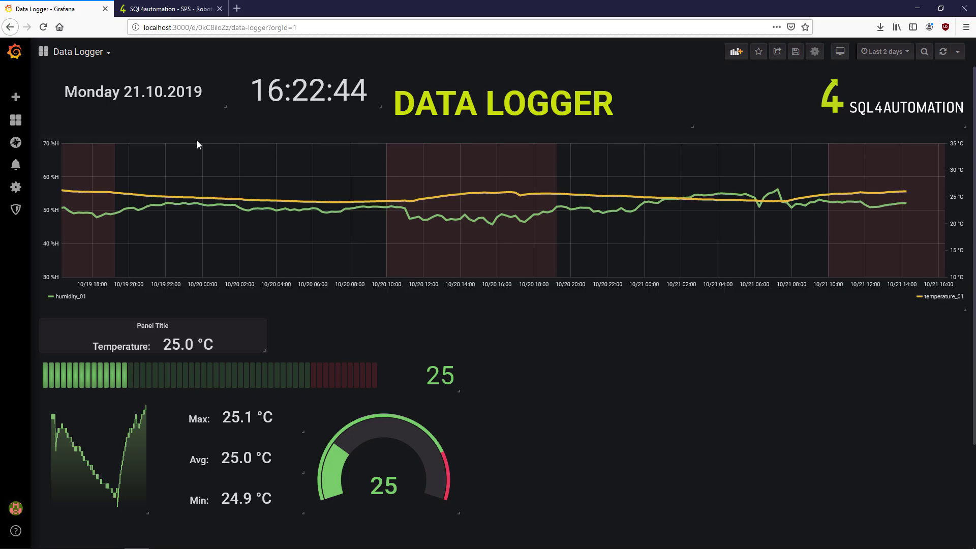
- Colour the main graph's humidity_01 line with the custom teal #0f607e
key("e")
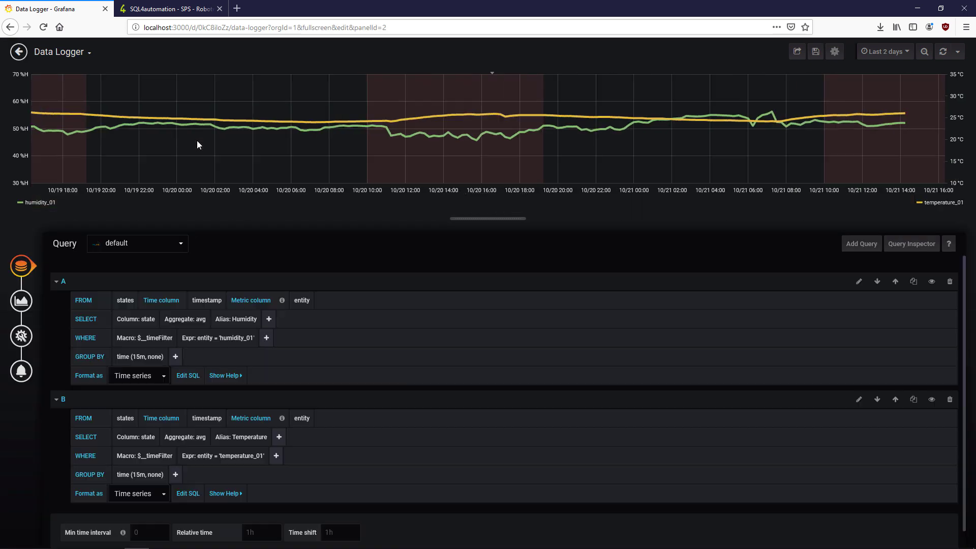
left_click(20, 204)
left_click(121, 155)
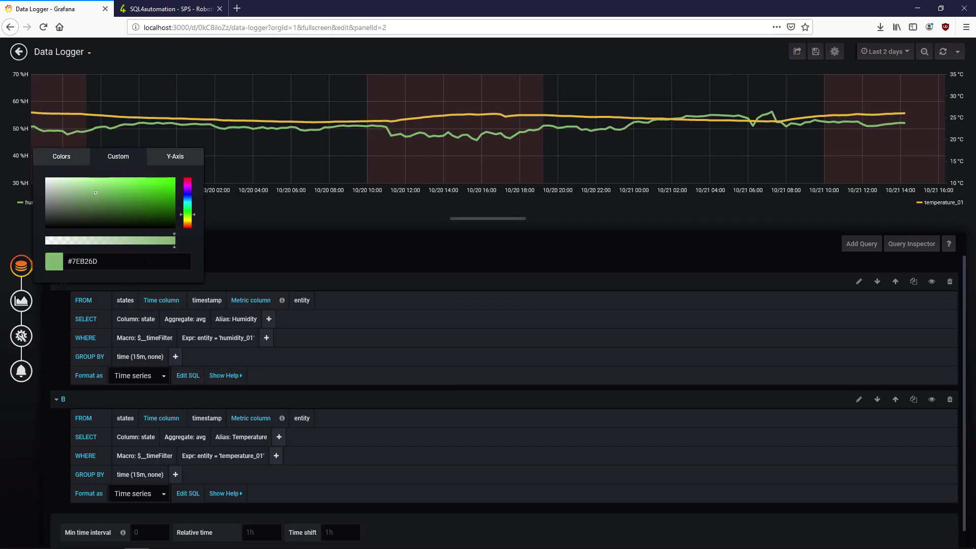
left_click(109, 261)
key("ctrl+v")
left_click(314, 259)
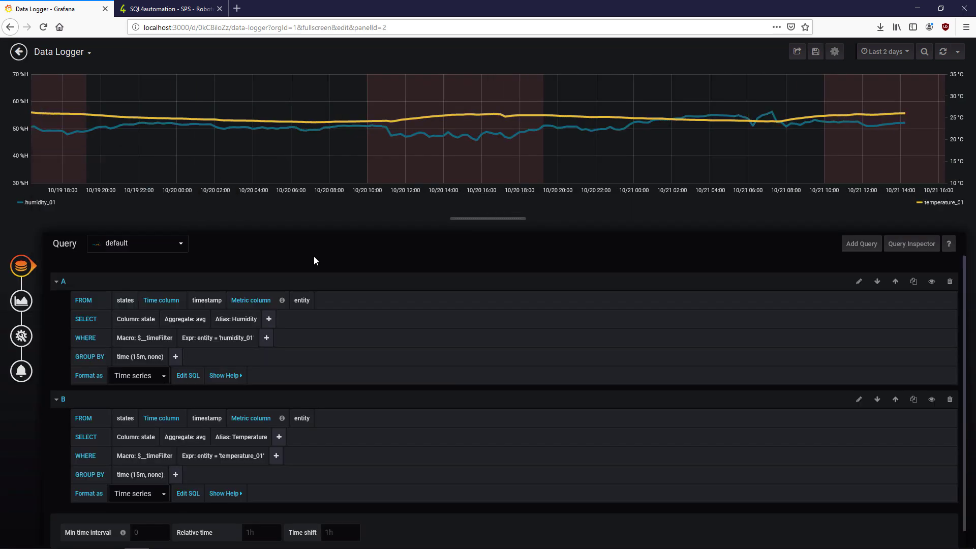
- Shade the graph's time regions in custom #0f607e with low alpha
left_click(21, 342)
left_click(28, 311)
scroll(622, 345, "down", 10)
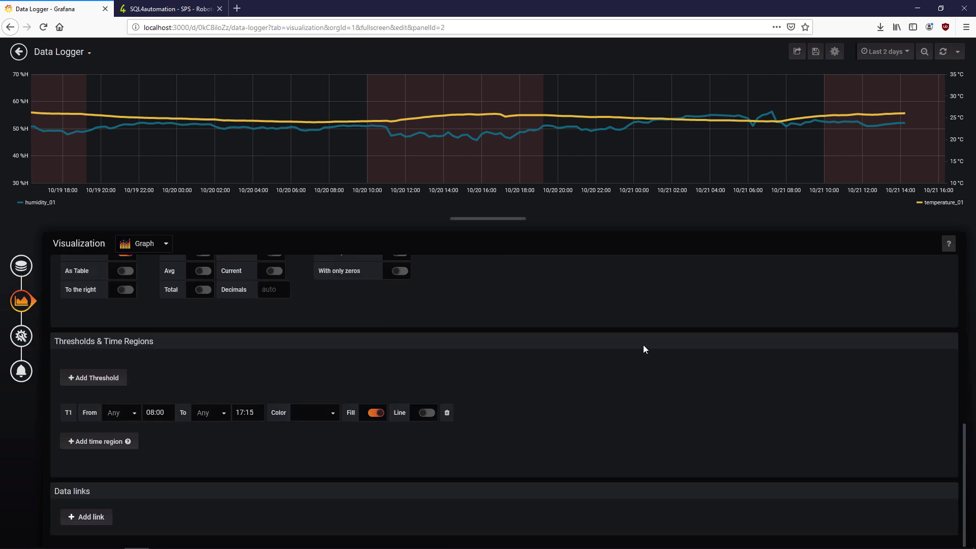
left_click(323, 414)
left_click(315, 510)
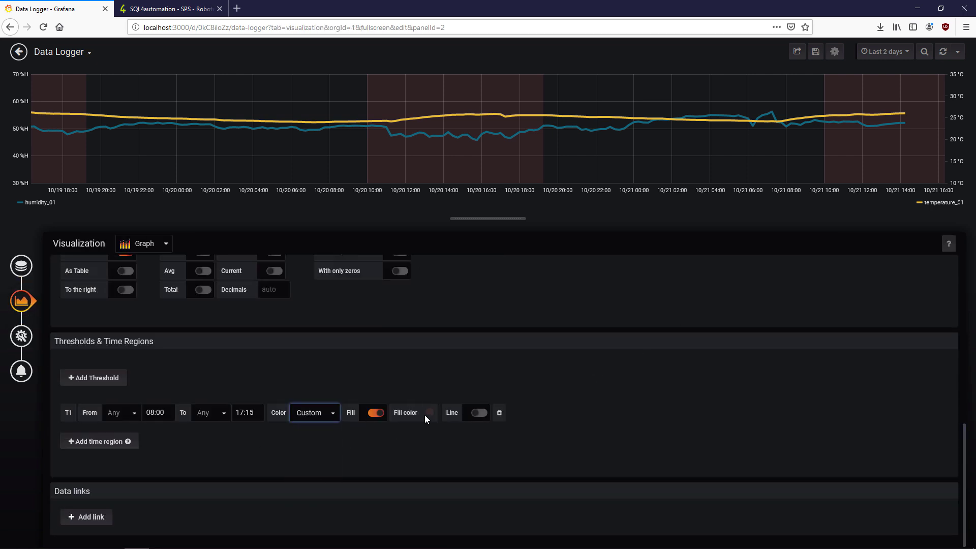
left_click(427, 416)
left_click(453, 303)
triple_click(444, 405)
type("#0f607e")
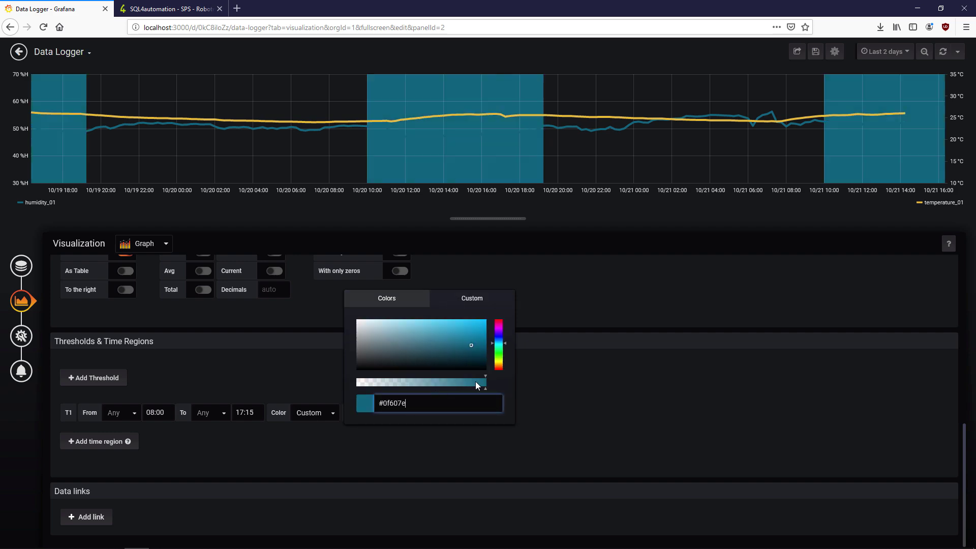
left_click_drag(475, 382, 379, 385)
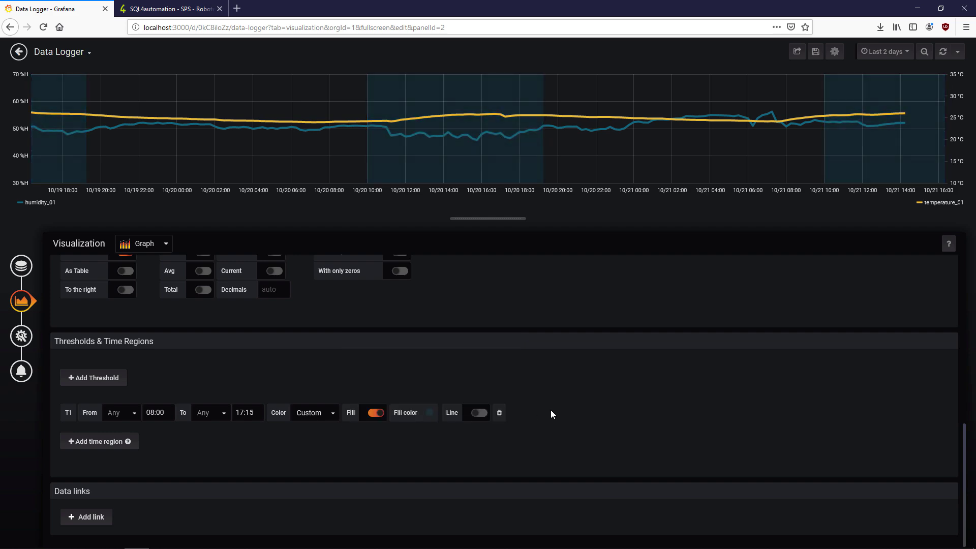
scroll(555, 387, "up", 8)
- Copy #bdca12 from the notes and apply it to the temperature_01 line
key("alt+Tab")
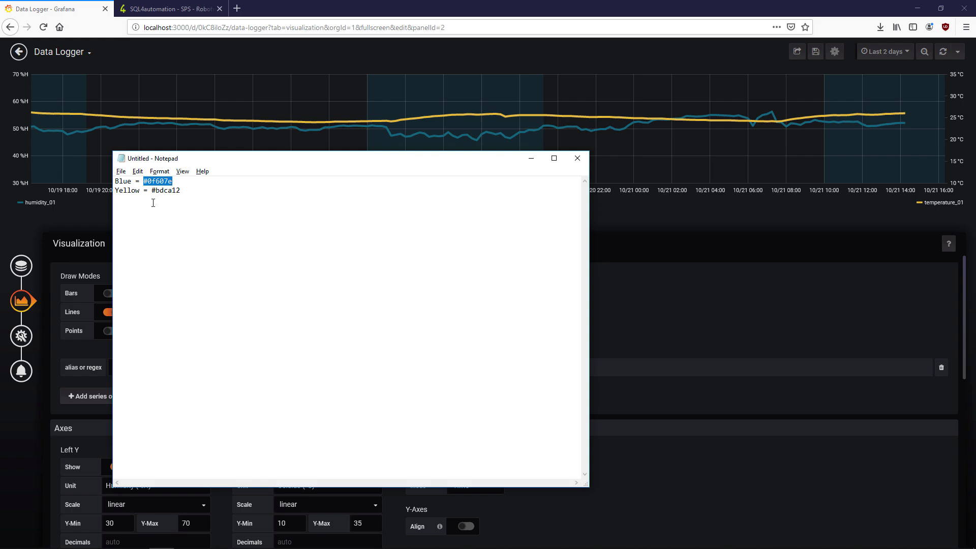
double_click(156, 191)
key("ctrl+c")
key("alt+Tab")
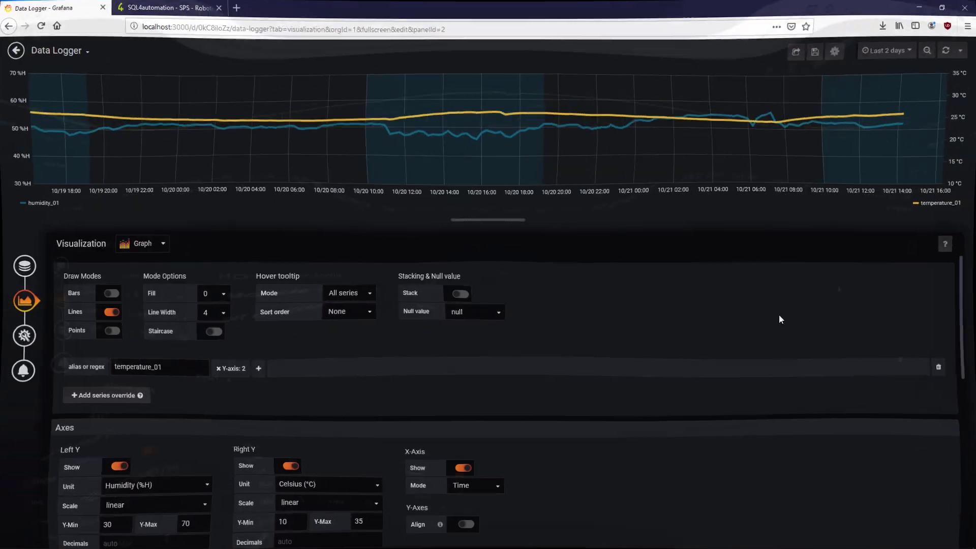
left_click(918, 203)
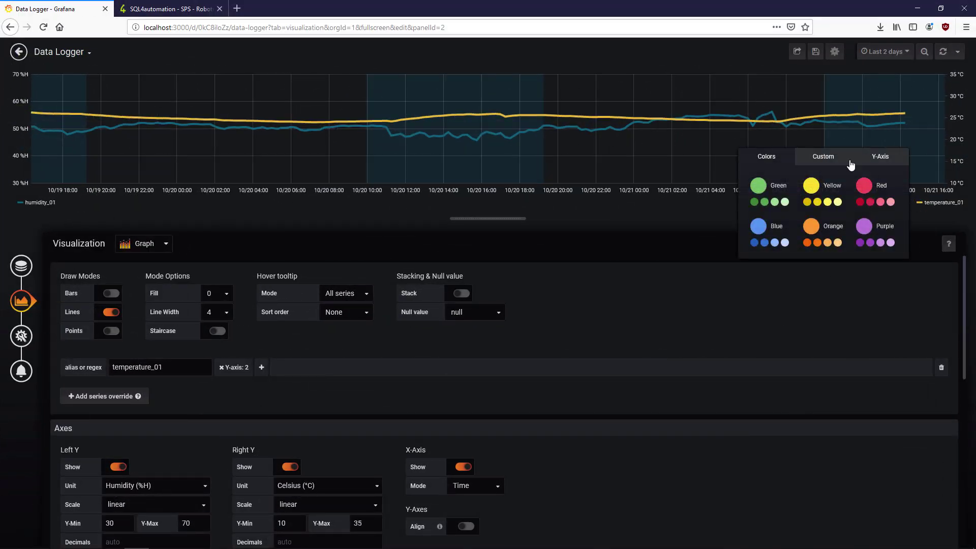
left_click(834, 159)
left_click(824, 261)
key("ctrl+v")
left_click(796, 322)
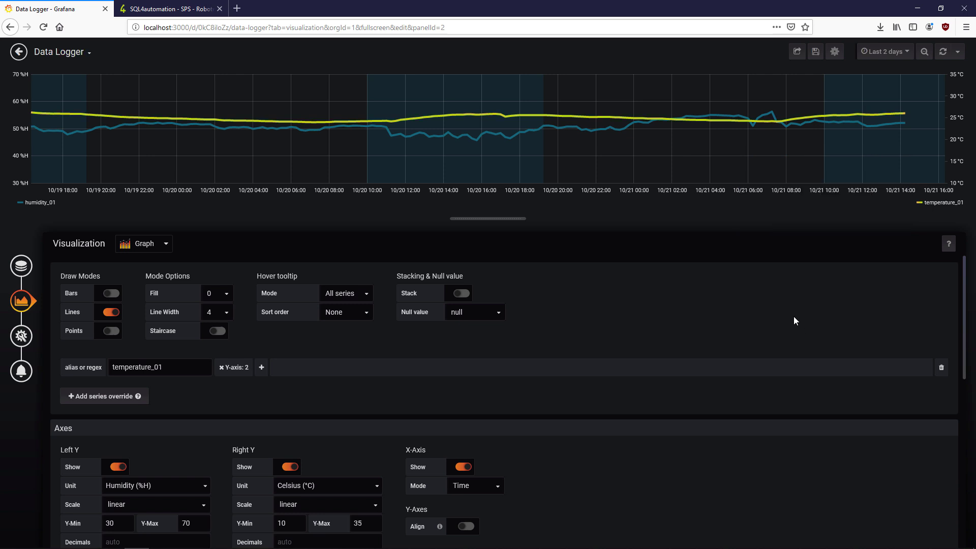
- Set the date panel's value font to 50%, then shrink it and move it top left
left_click(19, 51)
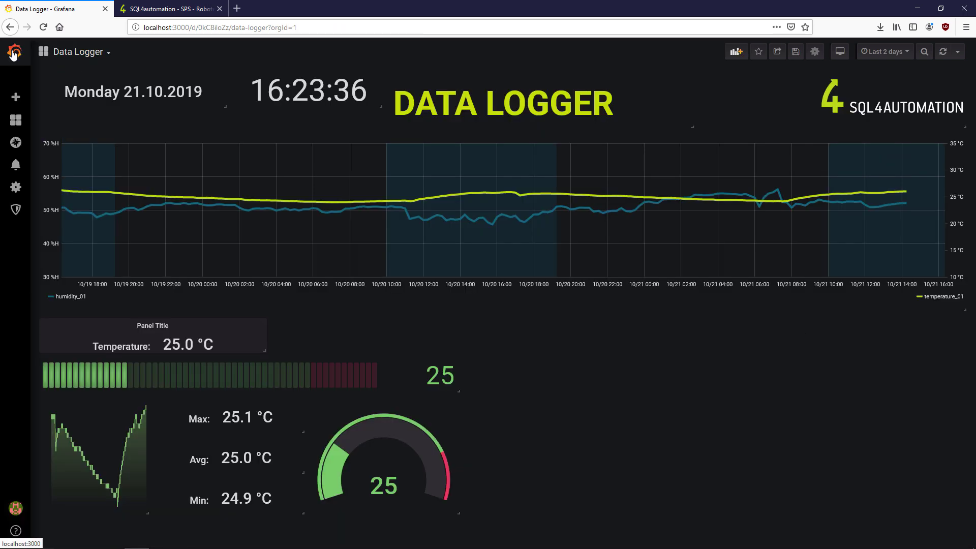
key("e")
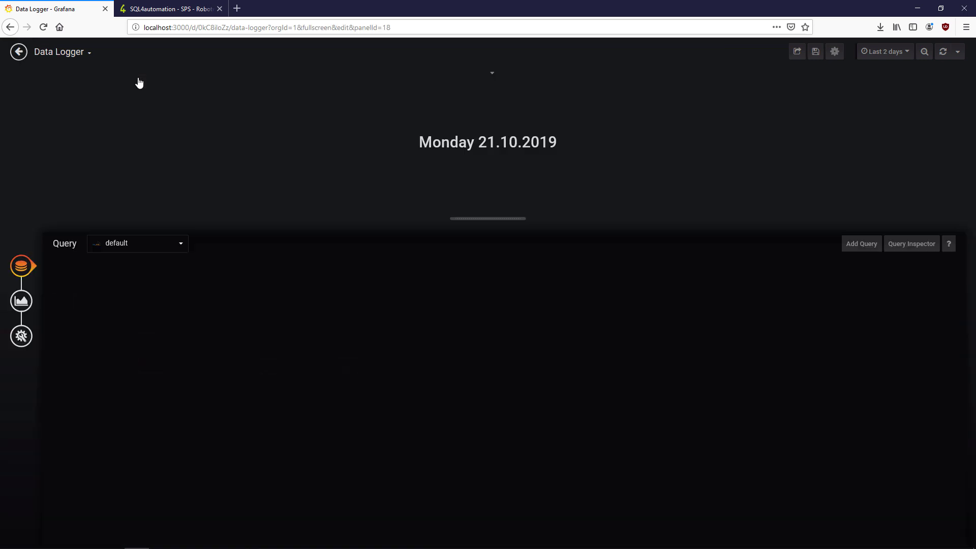
left_click(21, 300)
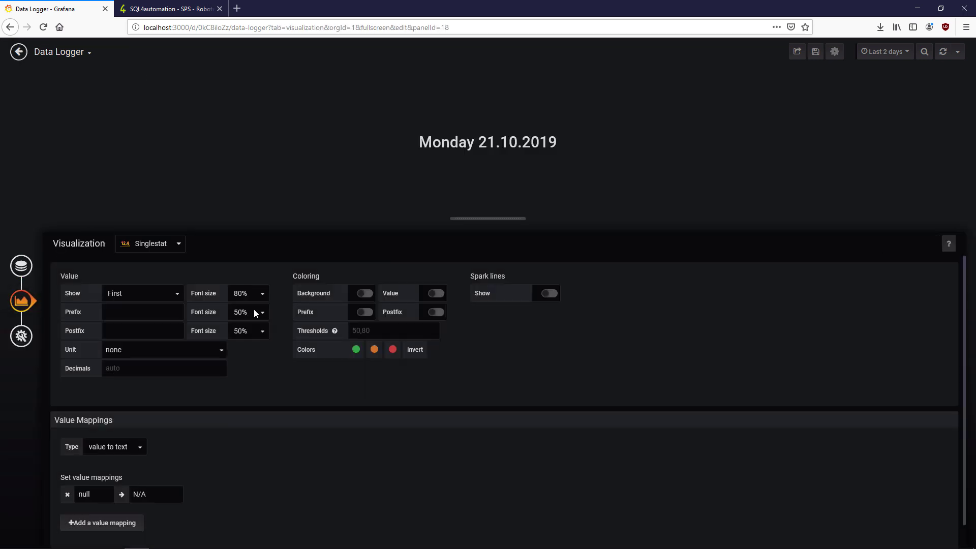
left_click(258, 299)
left_click(249, 342)
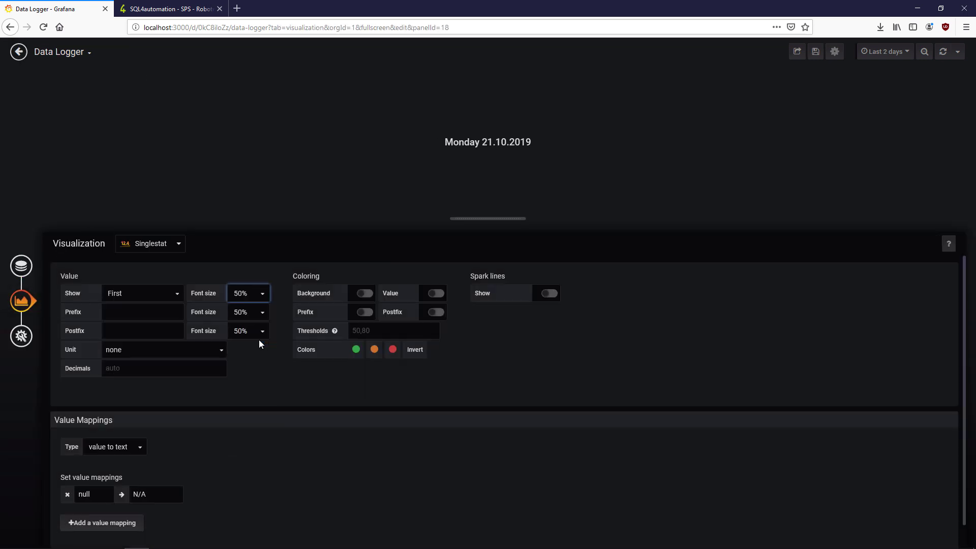
left_click(18, 52)
left_click_drag(225, 107, 160, 108)
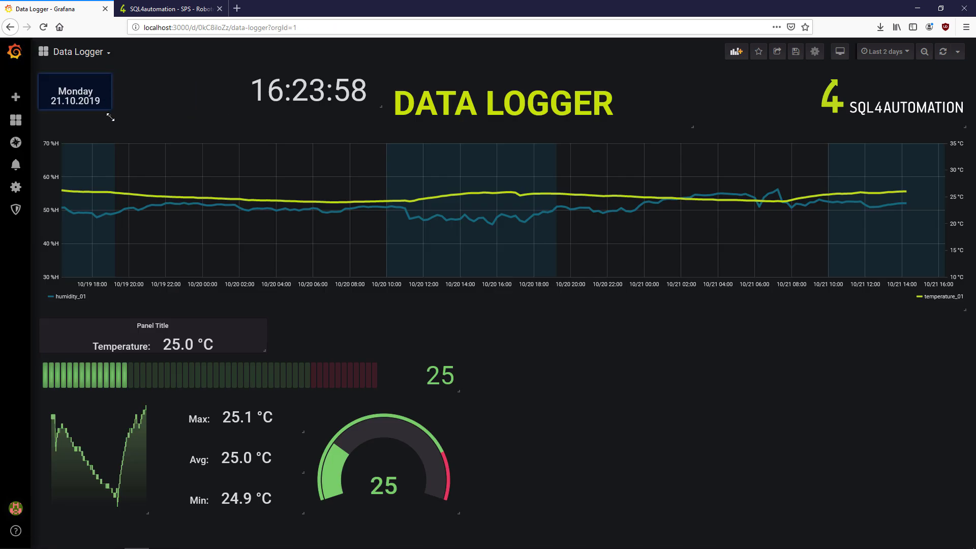
left_click_drag(115, 80, 208, 87)
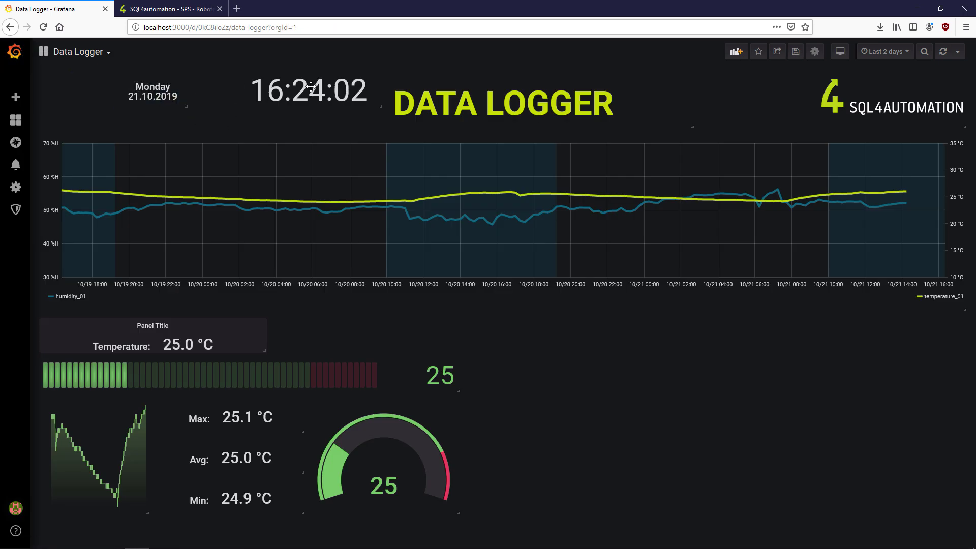
- Set the clock's time font to 50px and shrink it beside the date panel
key("e")
left_click(22, 300)
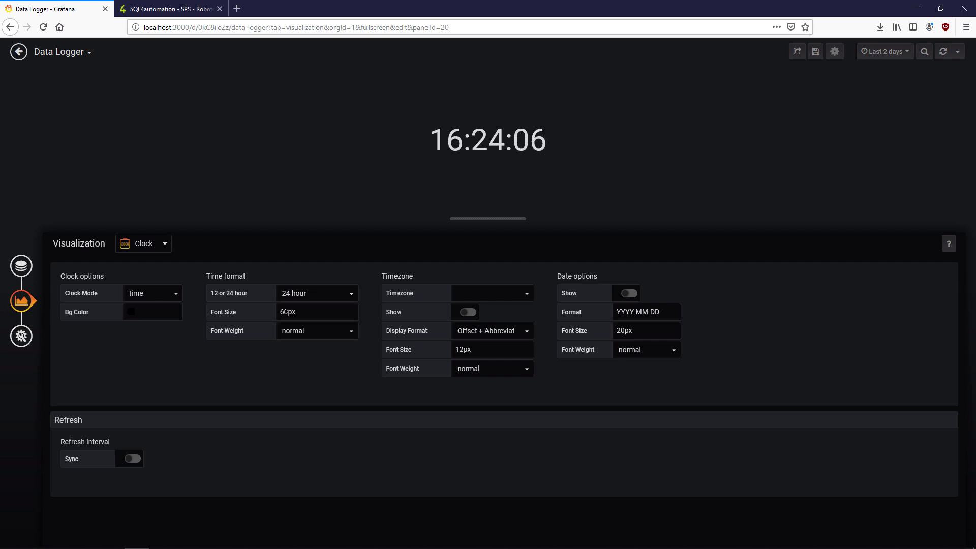
left_click(281, 311)
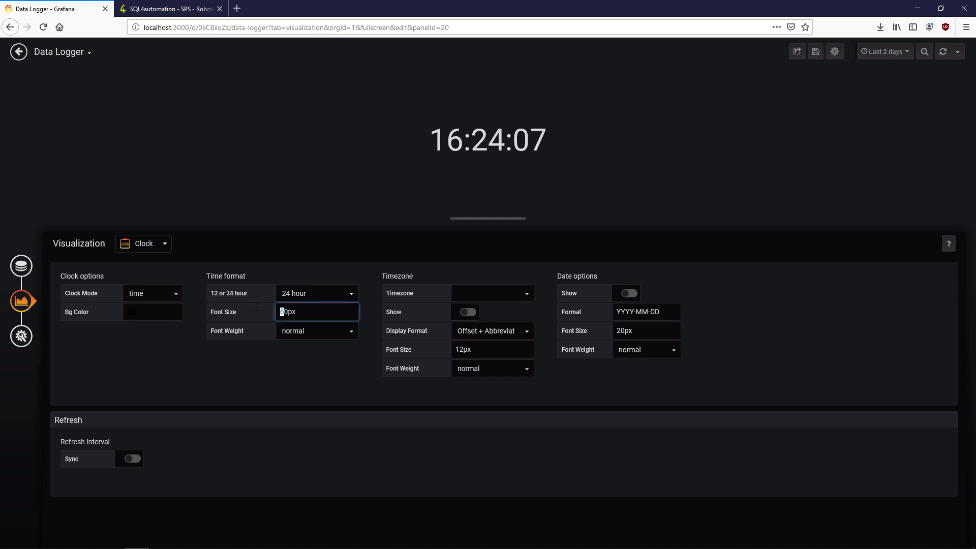
left_click(19, 51)
left_click_drag(372, 107, 327, 124)
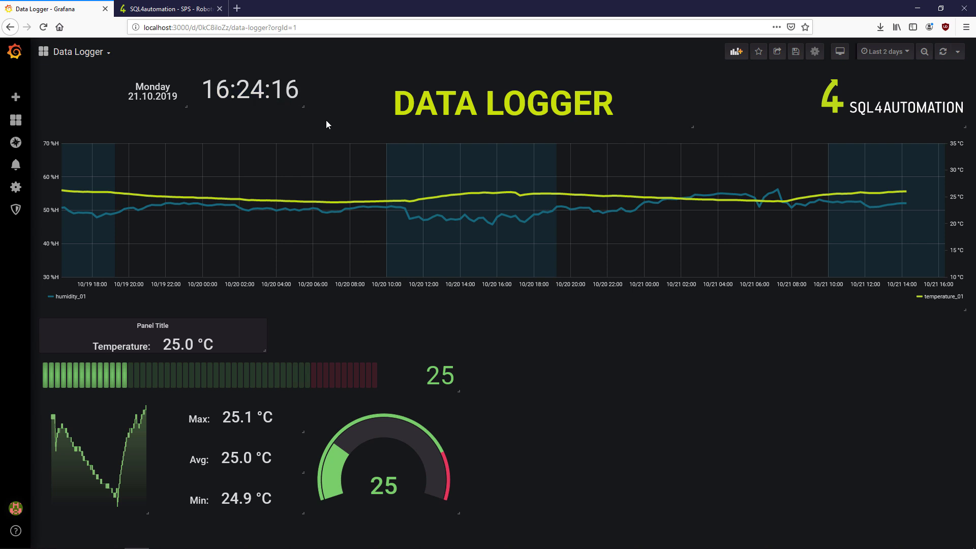
- Colour the Temperature stat value by thresholds, using yellow-green #bdca12
key("e")
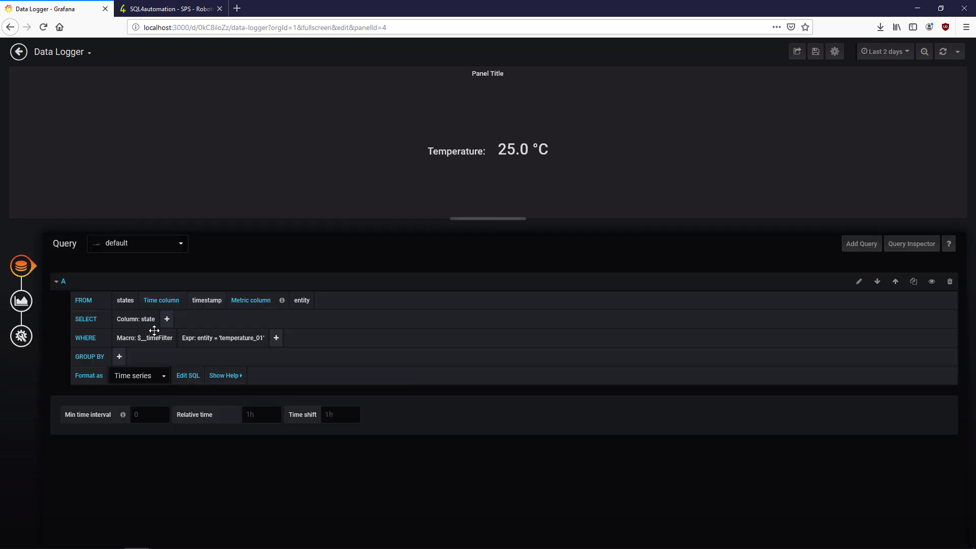
left_click(25, 300)
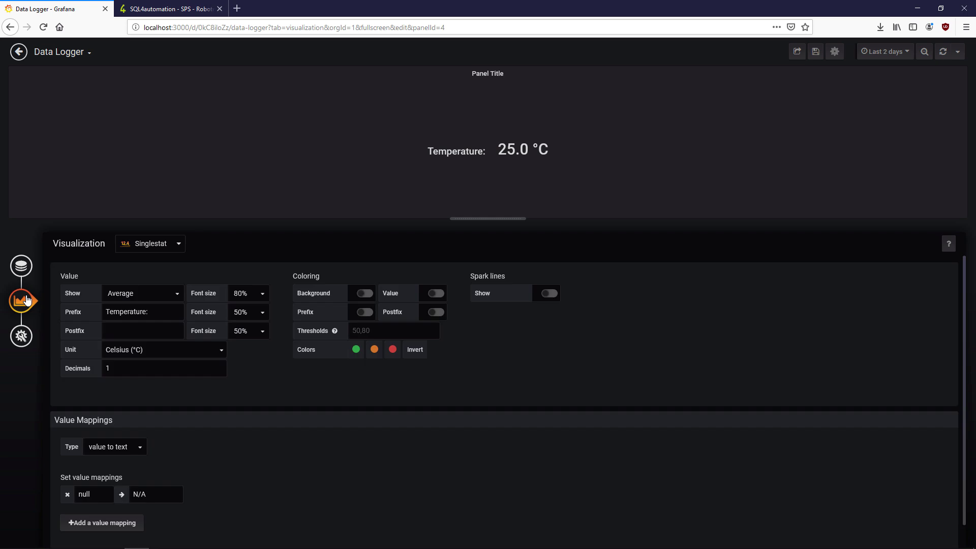
scroll(284, 395, "down", 1)
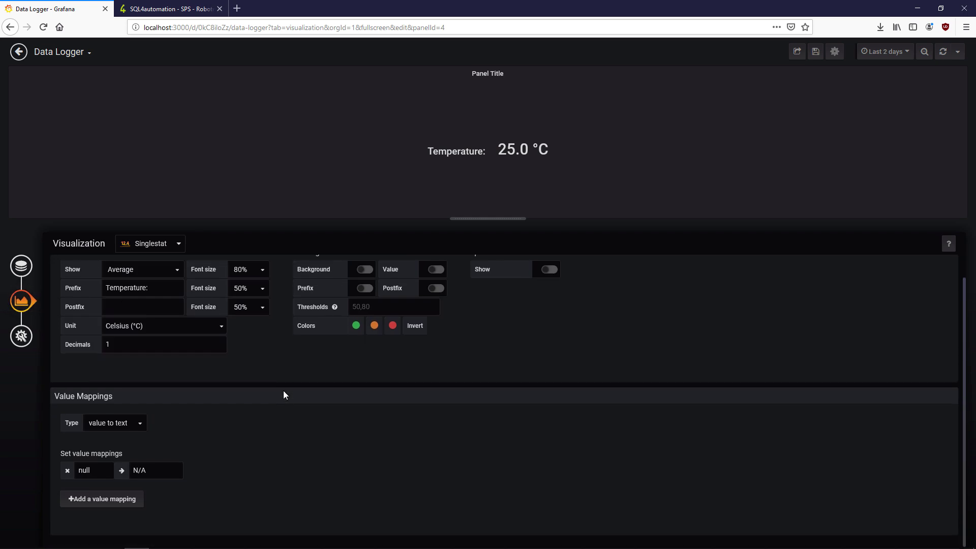
left_click(435, 270)
scroll(477, 311, "up", 1)
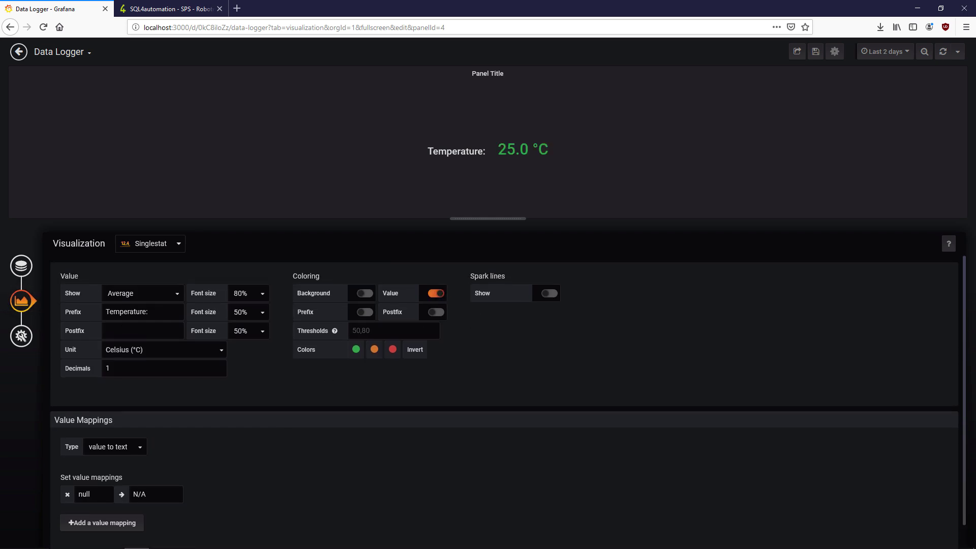
left_click(356, 349)
left_click(495, 302)
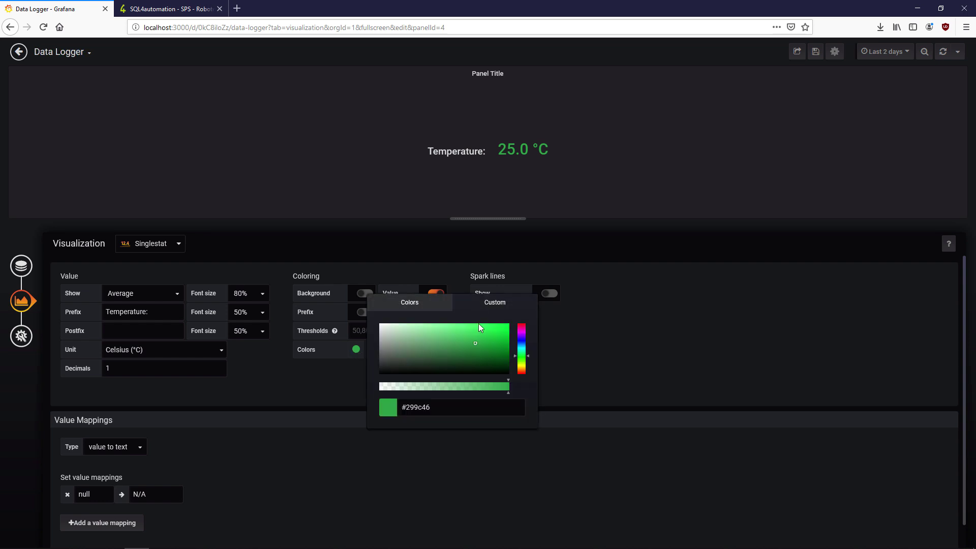
left_click(497, 333)
left_click_drag(522, 356, 521, 366)
left_click(609, 385)
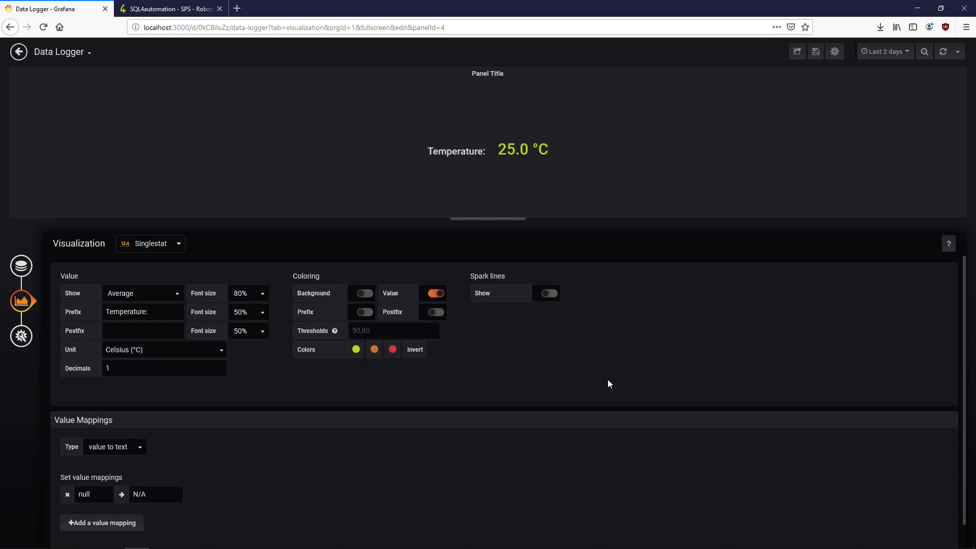
- Set the Temperature value and prefix font sizes to 150%
left_click(261, 294)
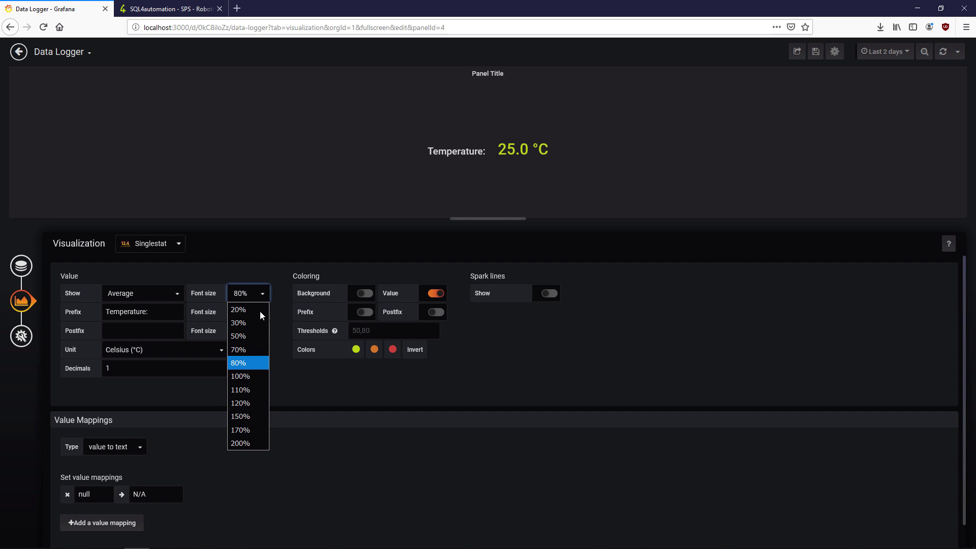
left_click(251, 429)
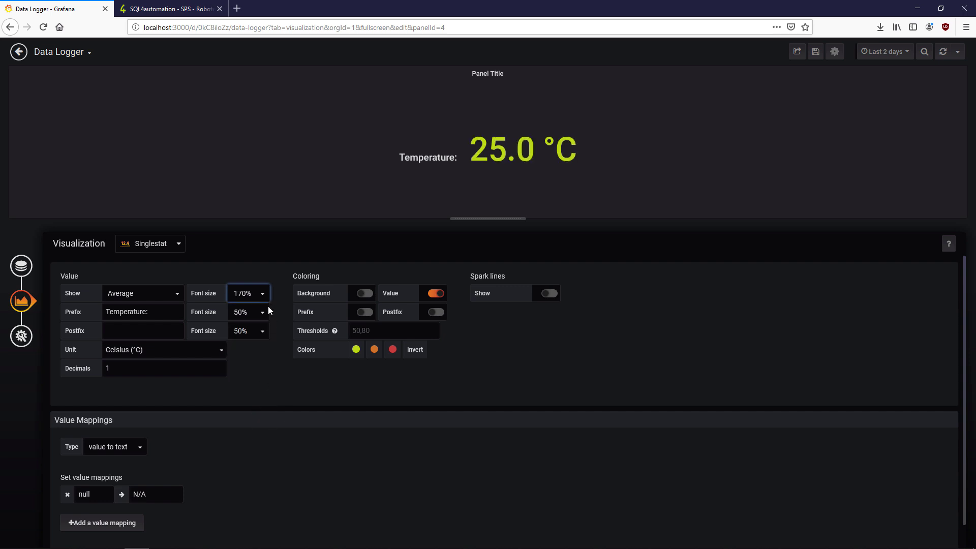
left_click(263, 294)
left_click(264, 416)
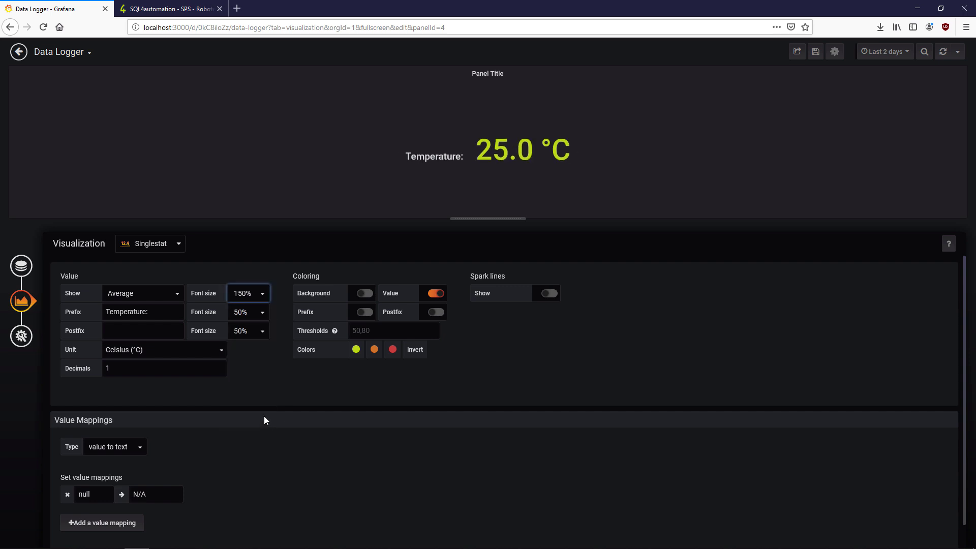
left_click(260, 314)
left_click(260, 435)
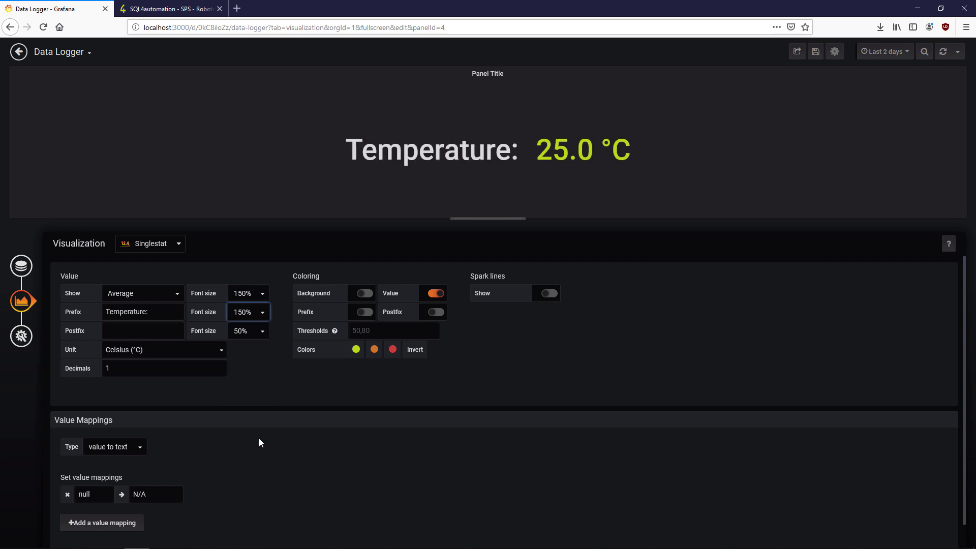
left_click(19, 52)
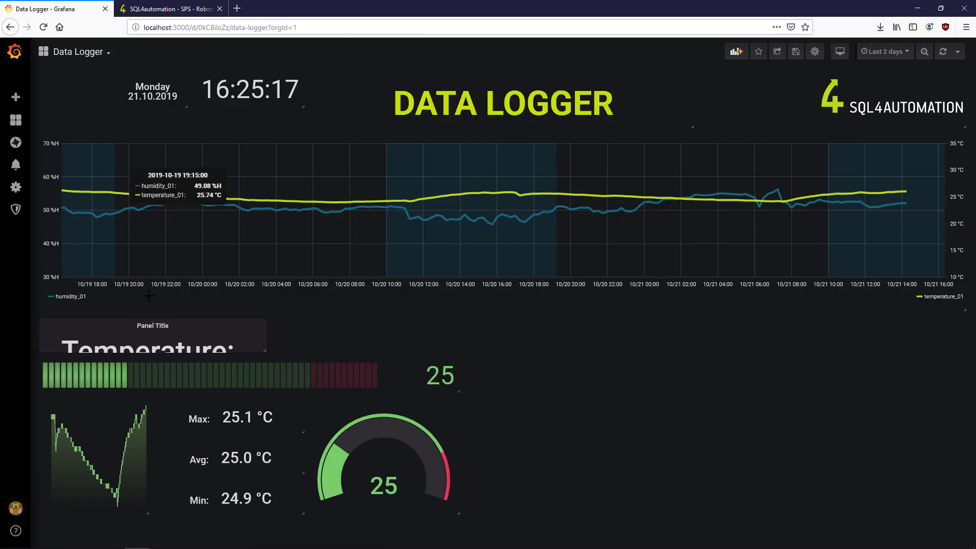
- Remove the Temperature panel's title and make its background transparent
key("e")
left_click(21, 345)
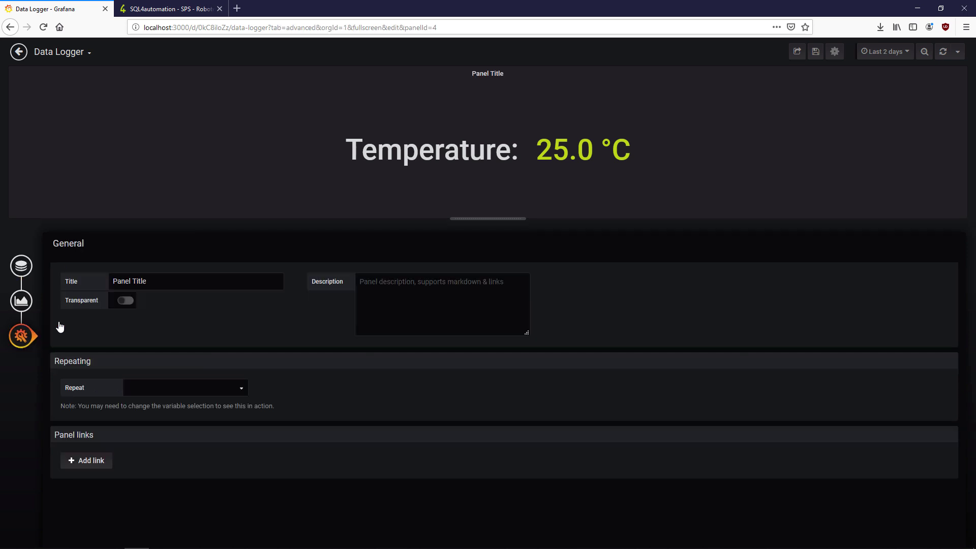
left_click(124, 301)
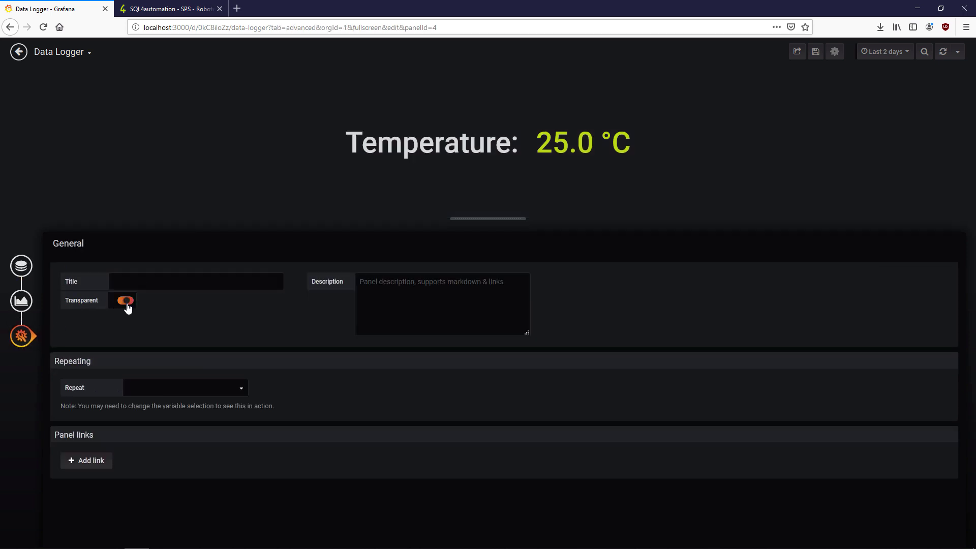
left_click(18, 52)
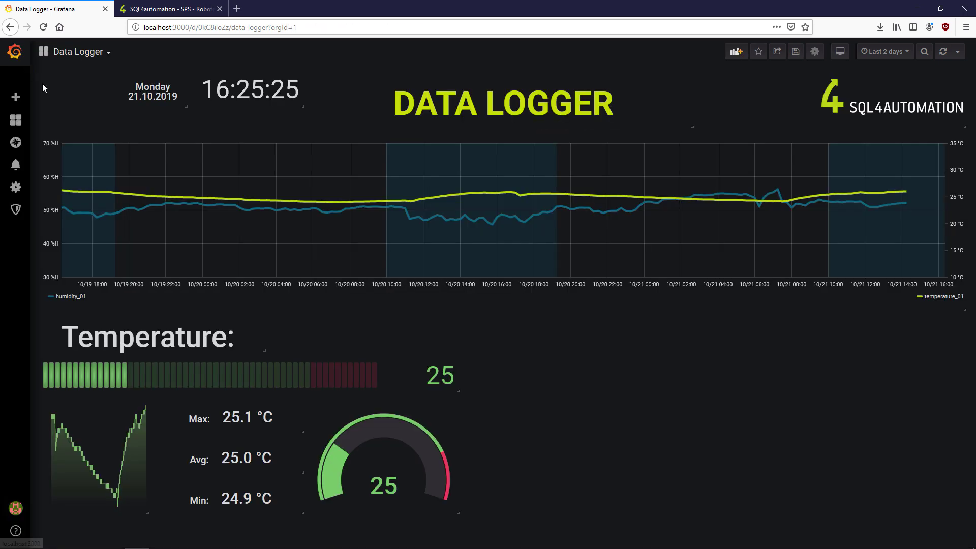
- Add a bar gauge threshold and change the 80 threshold to 40, alongside 15
left_click(319, 364)
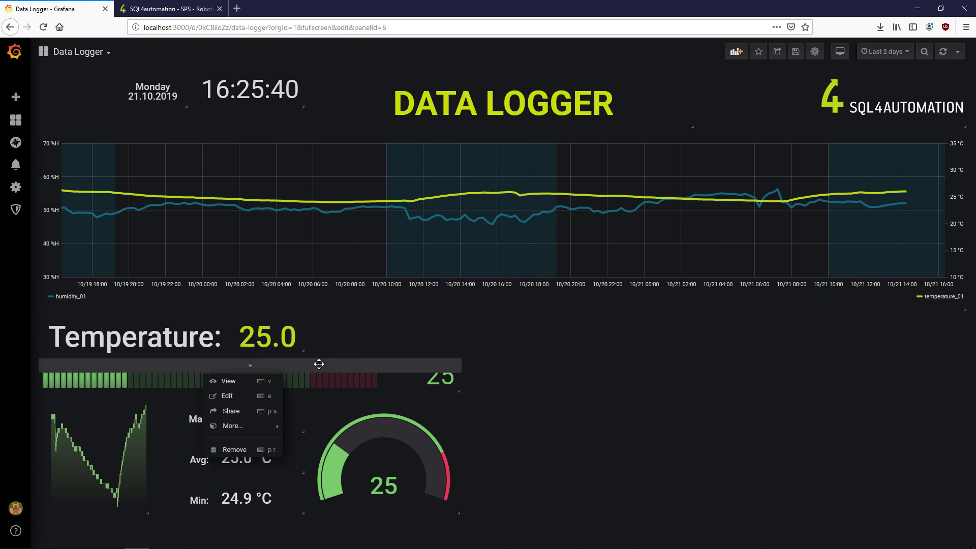
key("e")
left_click(20, 304)
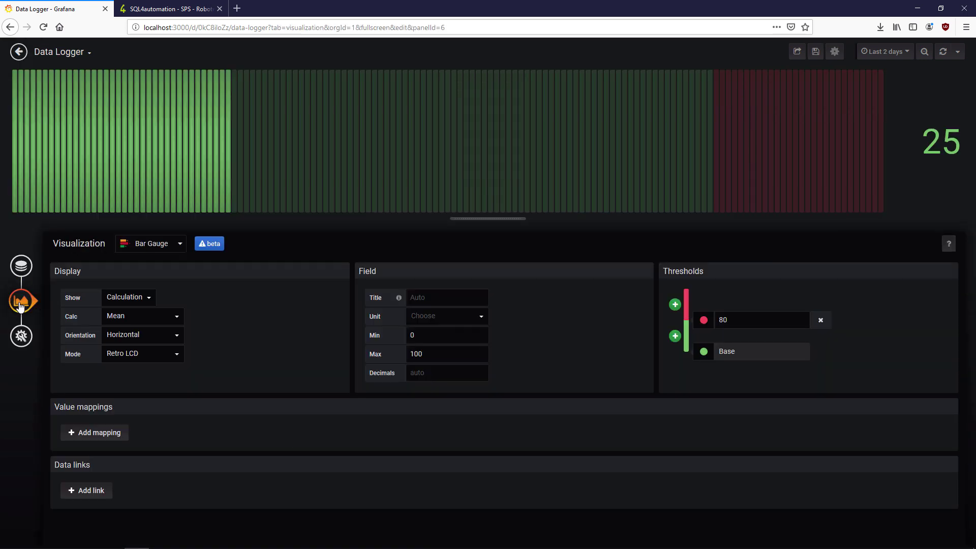
left_click(676, 336)
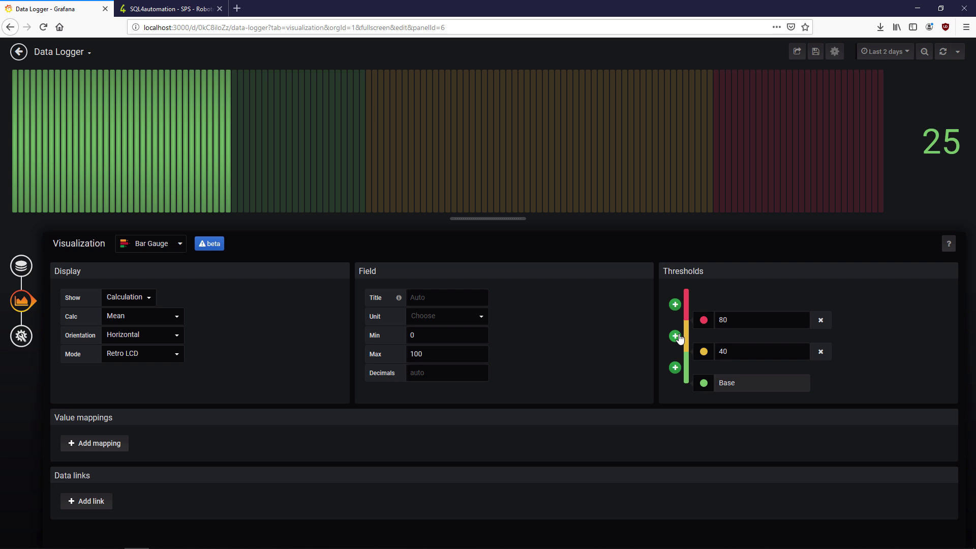
left_click(749, 327)
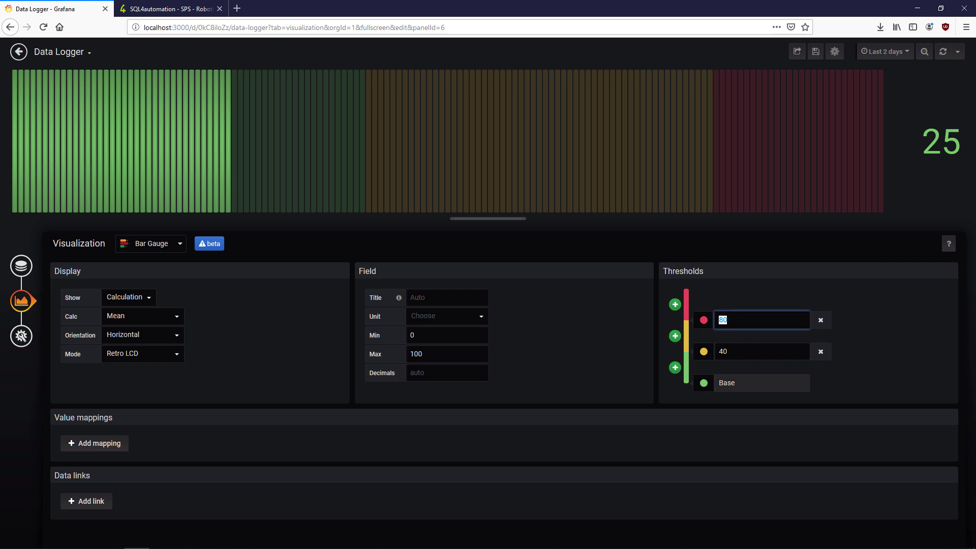
left_click(724, 351)
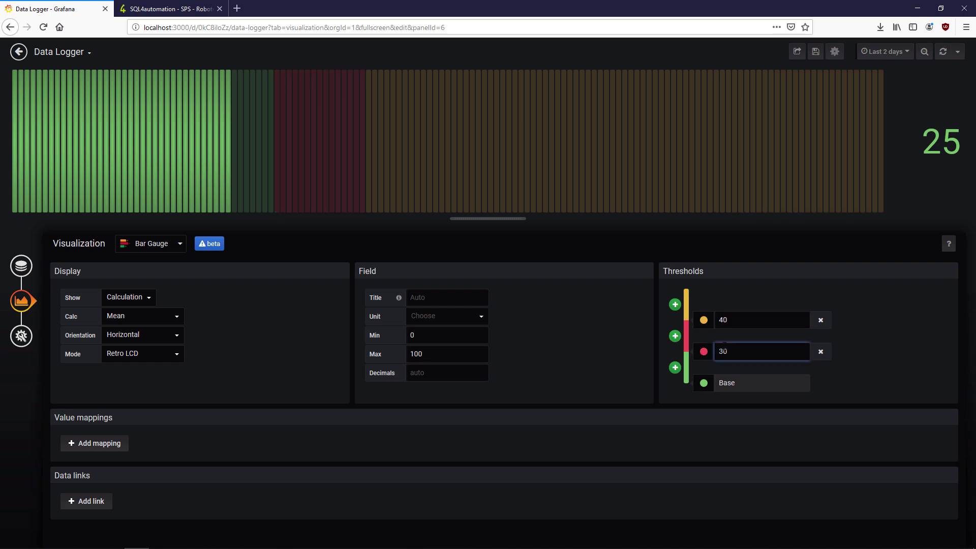
- Colour the bar gauge's 15 threshold yellow-green #bdca12
left_click(704, 321)
left_click(656, 275)
left_click(570, 379)
key("ctrl+v")
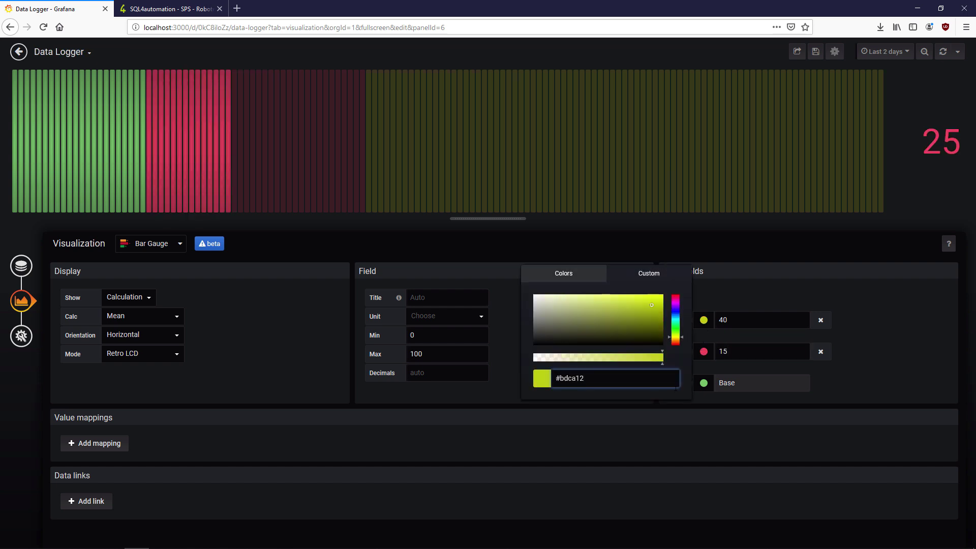
left_click(704, 383)
left_click(705, 383)
left_click(704, 351)
left_click(704, 352)
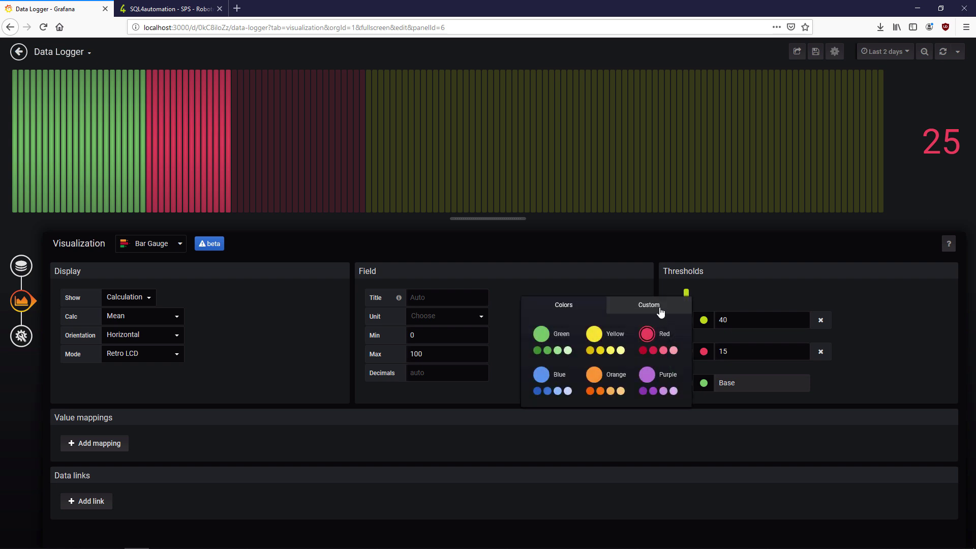
left_click(649, 306)
left_click(611, 410)
type("#bdca12")
left_click(706, 306)
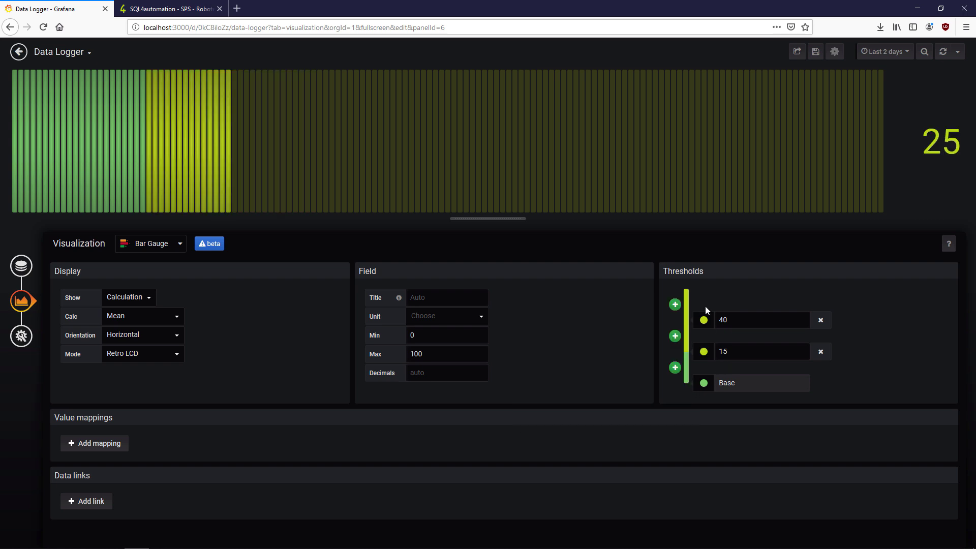
- Colour the 40 threshold and Base teal #0f607e
key("alt+Tab")
double_click(157, 181)
left_click(704, 320)
left_click(704, 320)
left_click(649, 275)
left_click(590, 379)
key("ctrl+a")
key("ctrl+v")
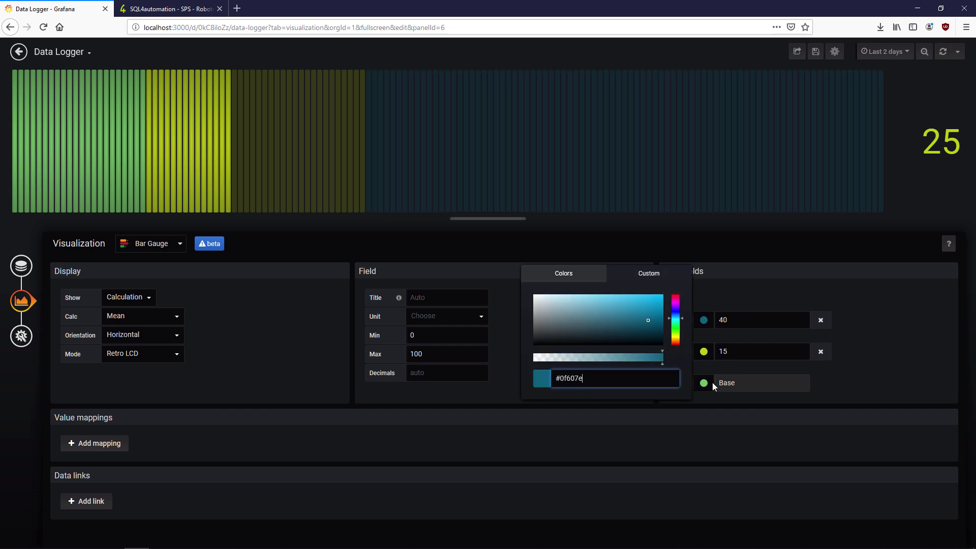
left_click(705, 382)
left_click(641, 339)
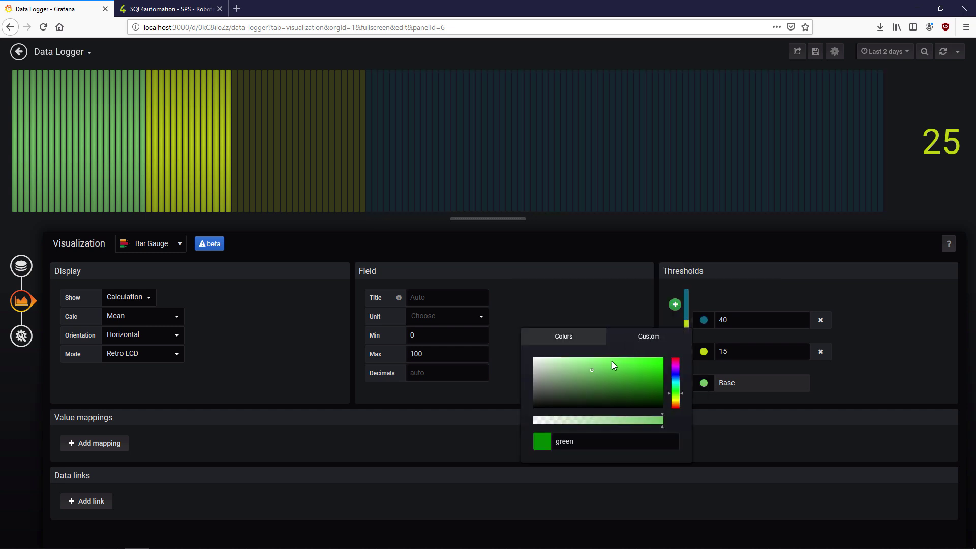
left_click(572, 448)
key("ctrl+a")
key("ctrl+v")
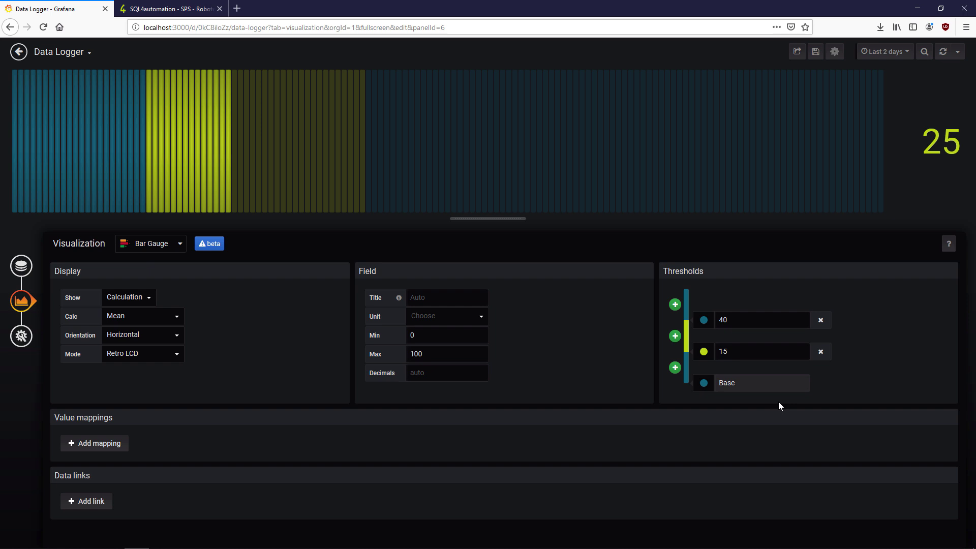
- Set the bar gauge calculation to Last (not null) with 1 decimal
left_click(143, 316)
left_click(146, 347)
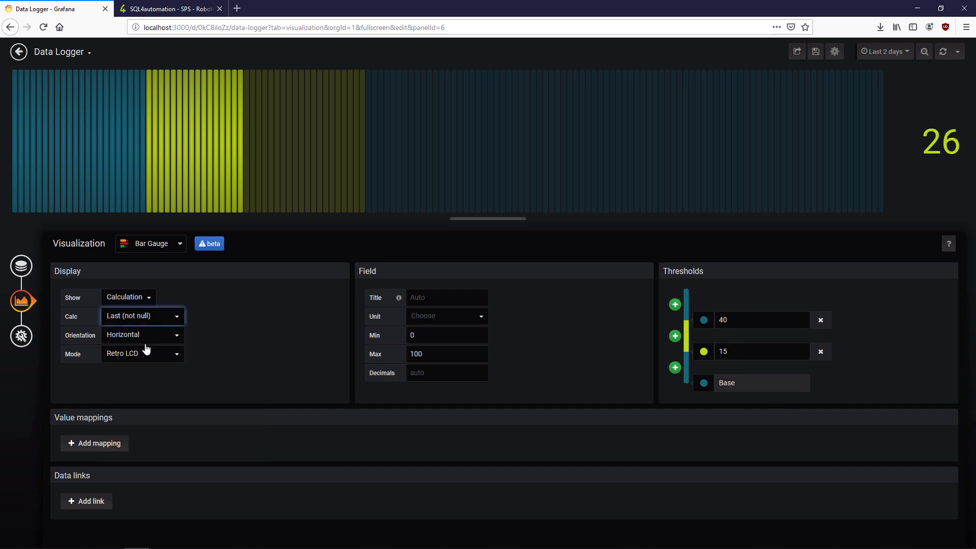
left_click(442, 373)
type("1")
left_click(543, 355)
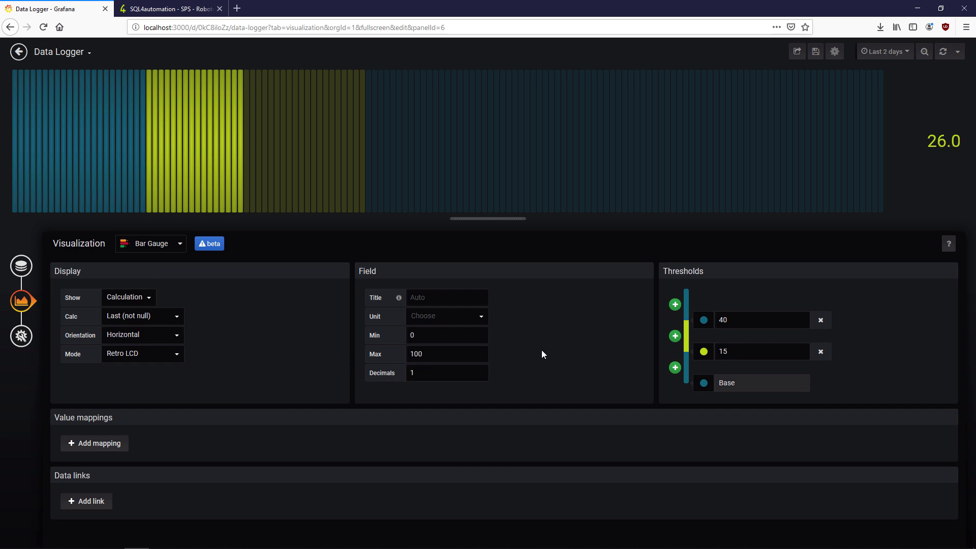
left_click(481, 315)
left_click(480, 313)
left_click(21, 336)
- Set the gauge panel's unit to Celsius (°C)
left_click(19, 51)
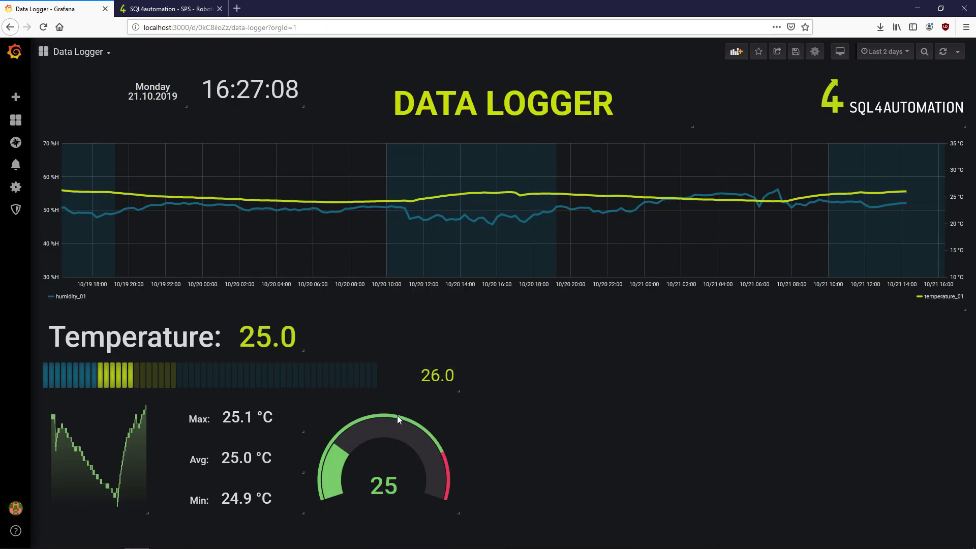
key("e")
left_click(21, 300)
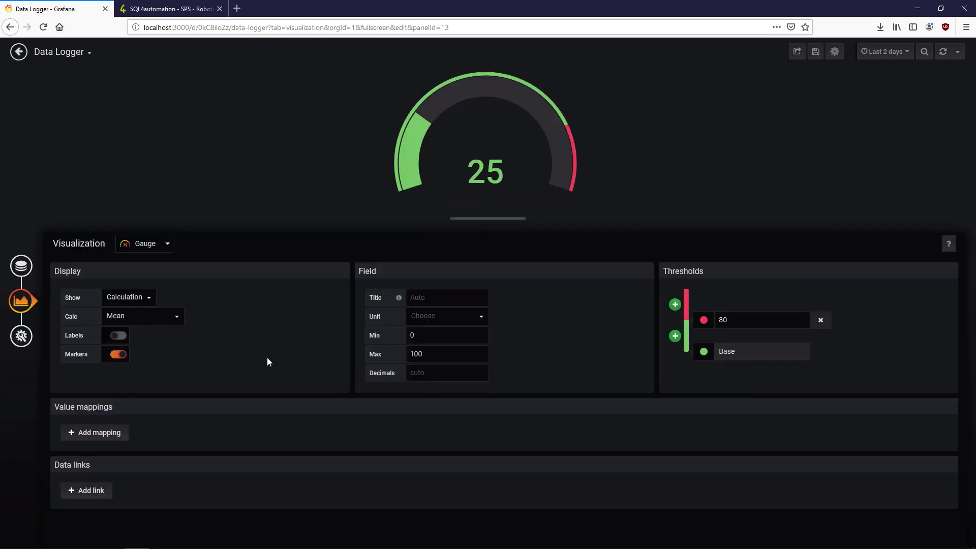
left_click(479, 314)
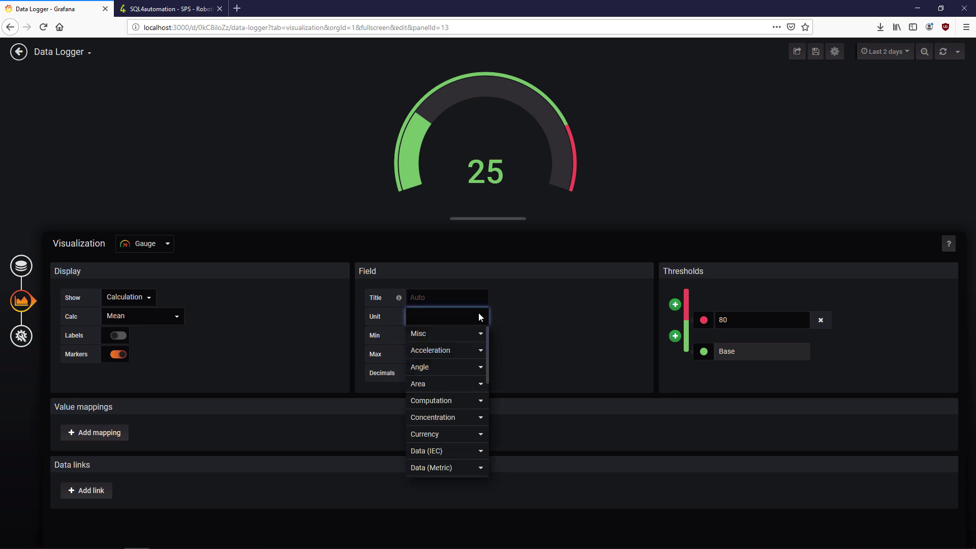
type("celsiu")
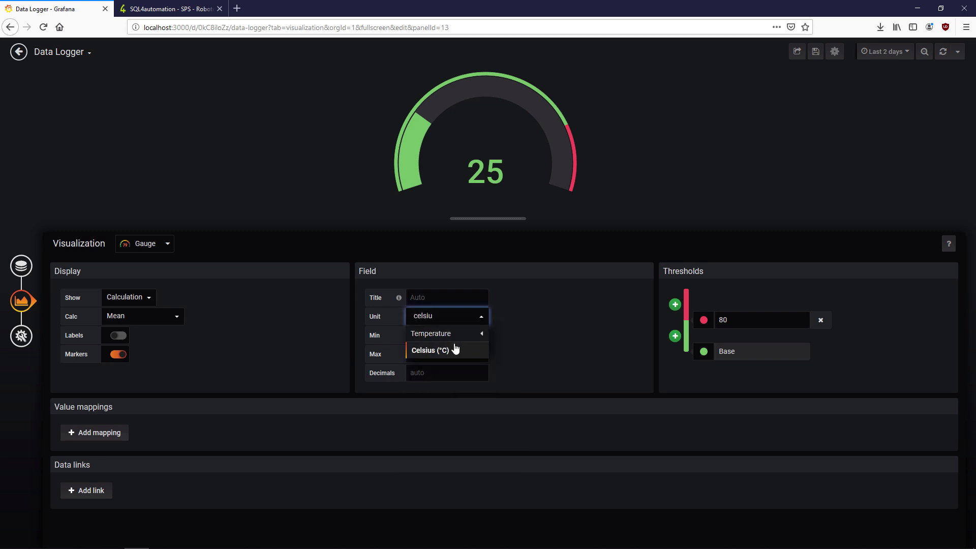
left_click(456, 349)
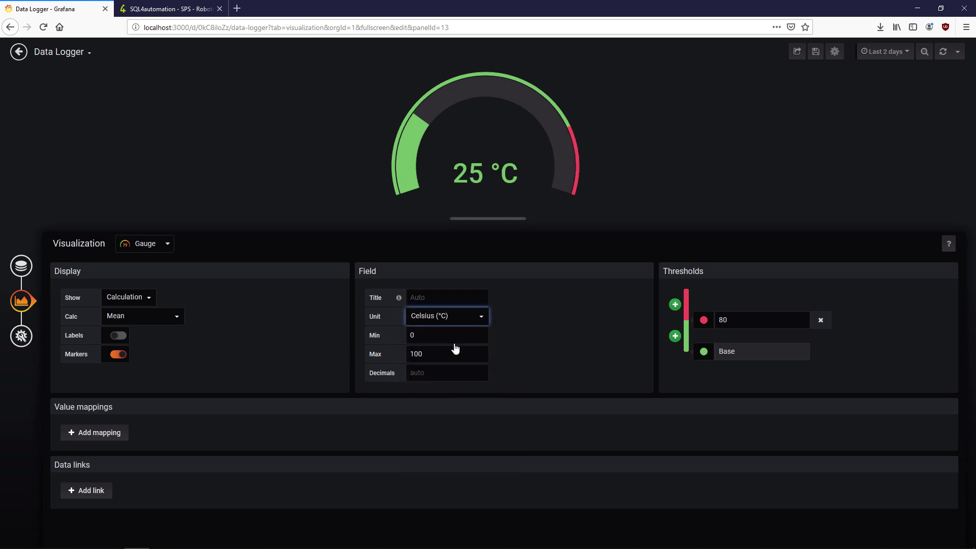
- Add gauge thresholds with values 30 and 15
left_click(675, 305)
double_click(723, 320)
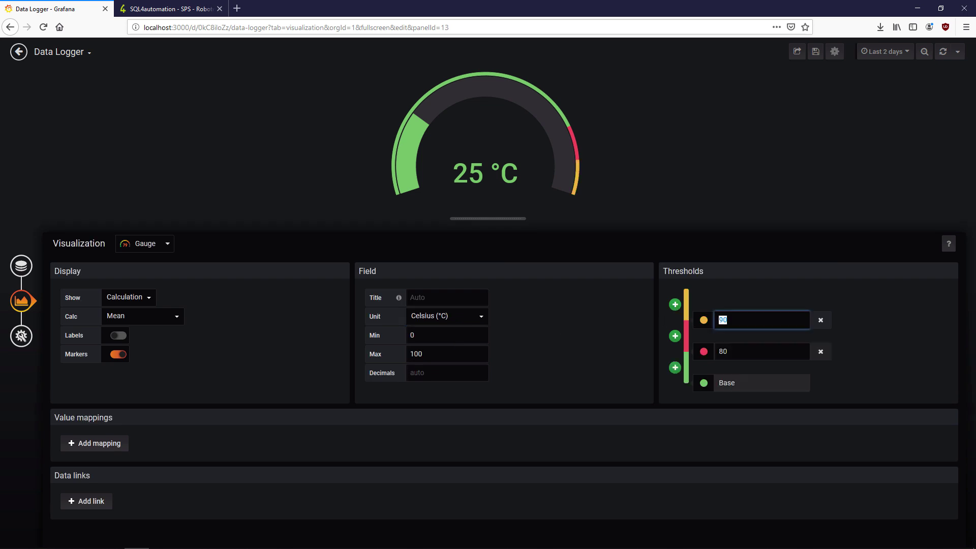
type("30")
double_click(723, 352)
type("15")
- Colour the gauge's upper threshold and Base teal #0f607e
left_click(703, 319)
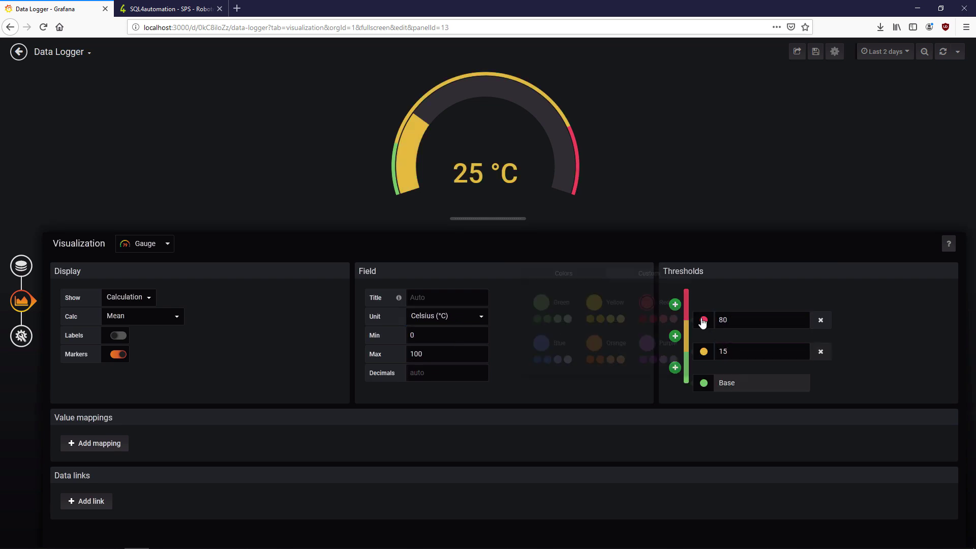
left_click(649, 274)
left_click(610, 378)
key("ctrl+v")
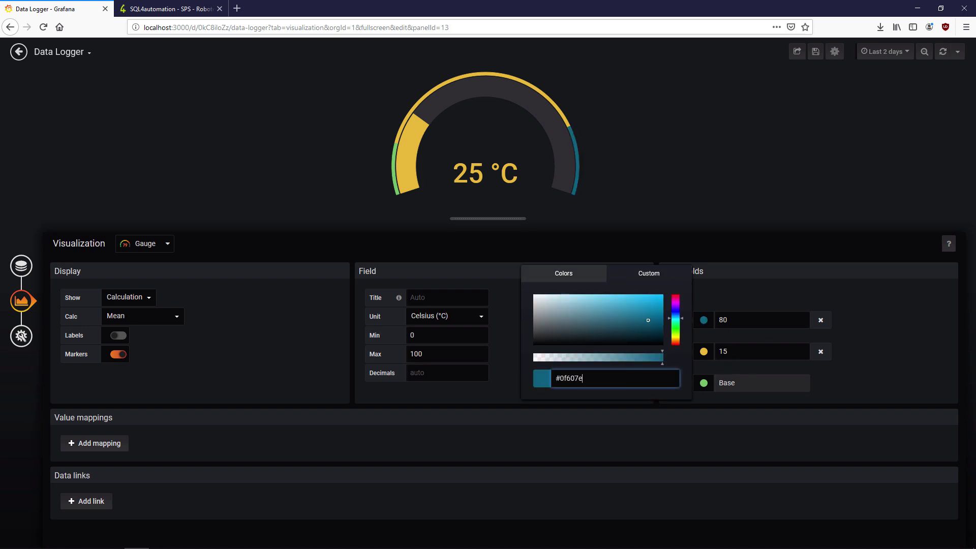
left_click(704, 383)
left_click(647, 336)
left_click(605, 441)
key("ctrl+v")
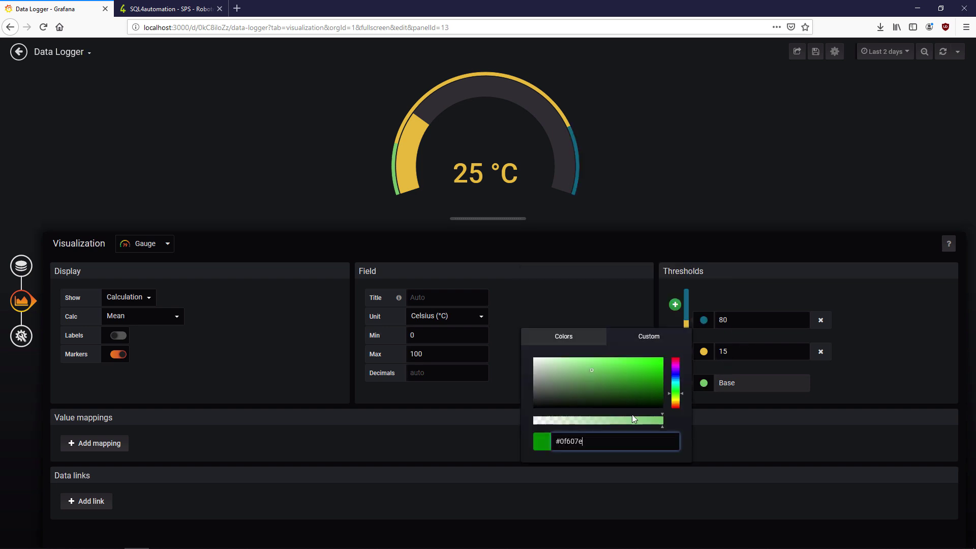
- Copy #bdca12 from the notes and apply it to the 15 threshold
key("alt+Tab")
double_click(166, 190)
key("ctrl+c")
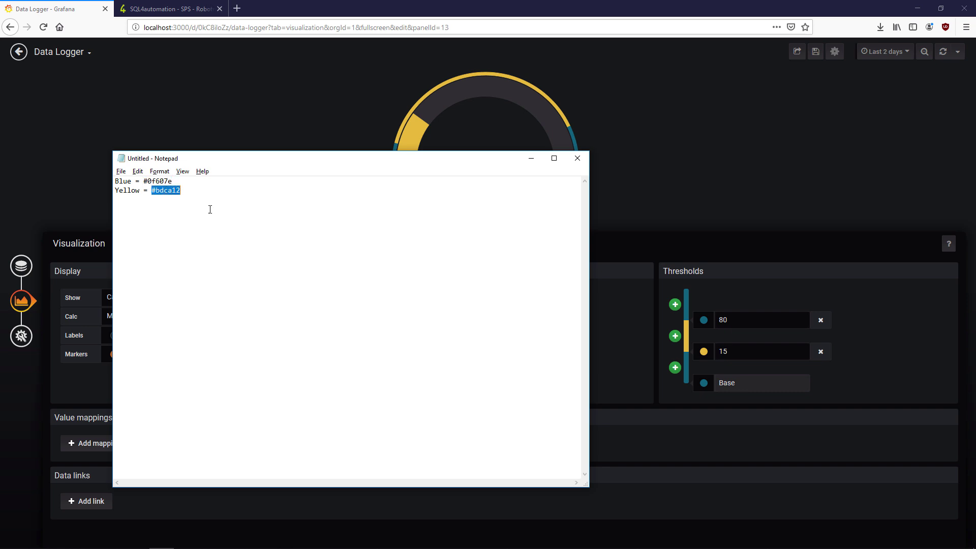
key("alt+Tab")
left_click(704, 351)
left_click(649, 305)
left_click(607, 410)
key("ctrl+v")
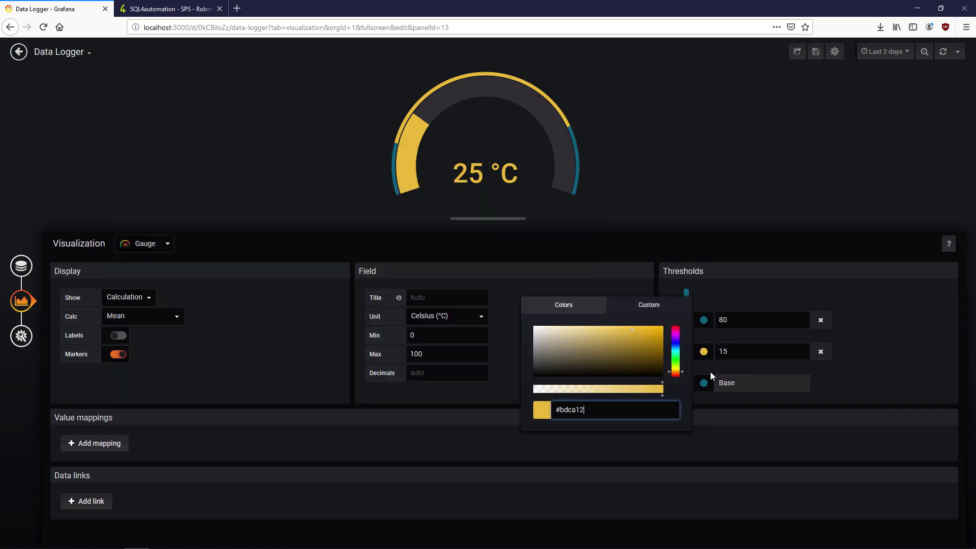
left_click(711, 370)
- Change the 80 threshold to 30 and the gauge maximum to 50
double_click(760, 320)
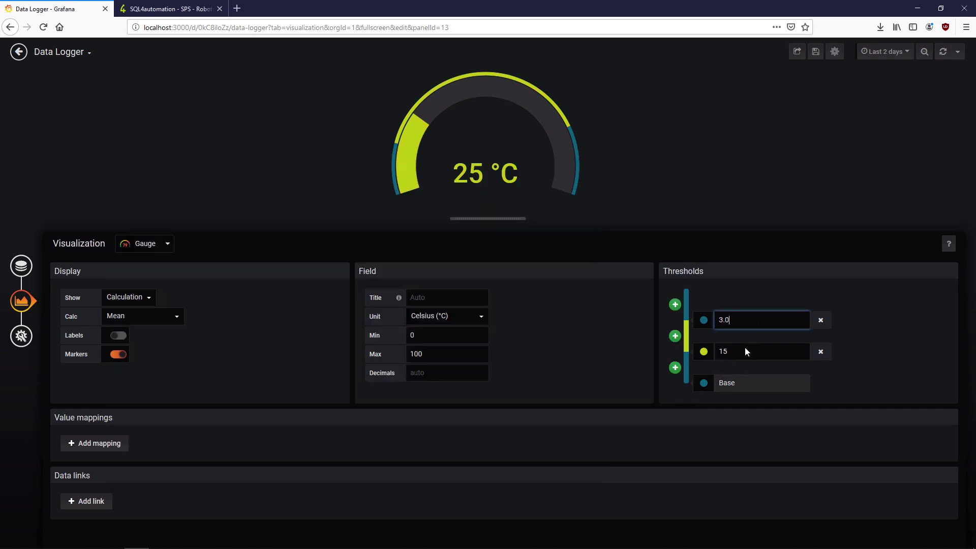
left_click(630, 365)
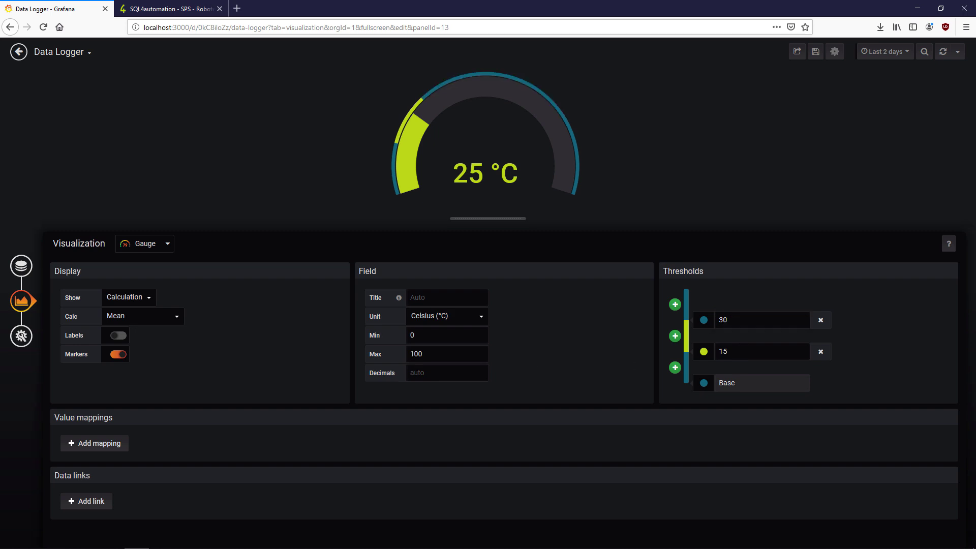
left_click(423, 354)
left_click(497, 319)
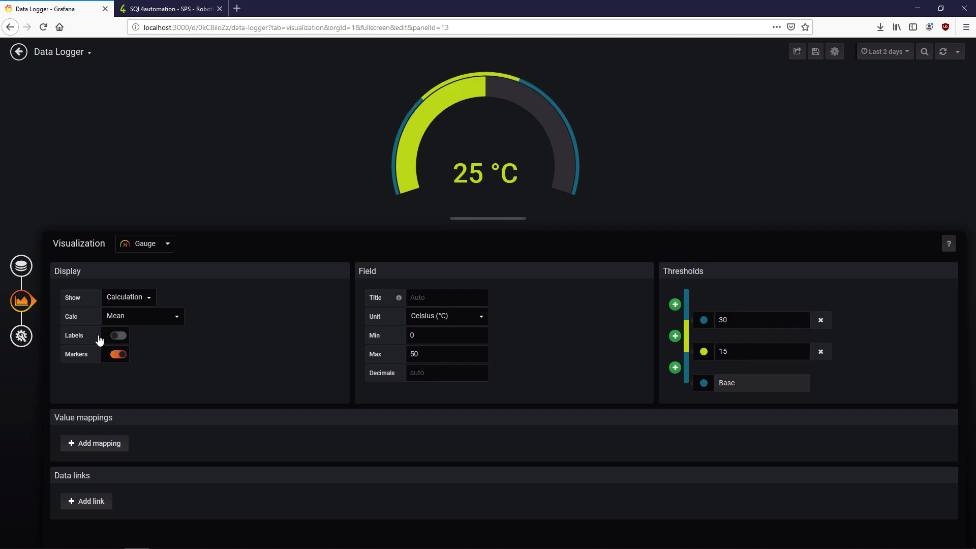
left_click(22, 336)
left_click(19, 51)
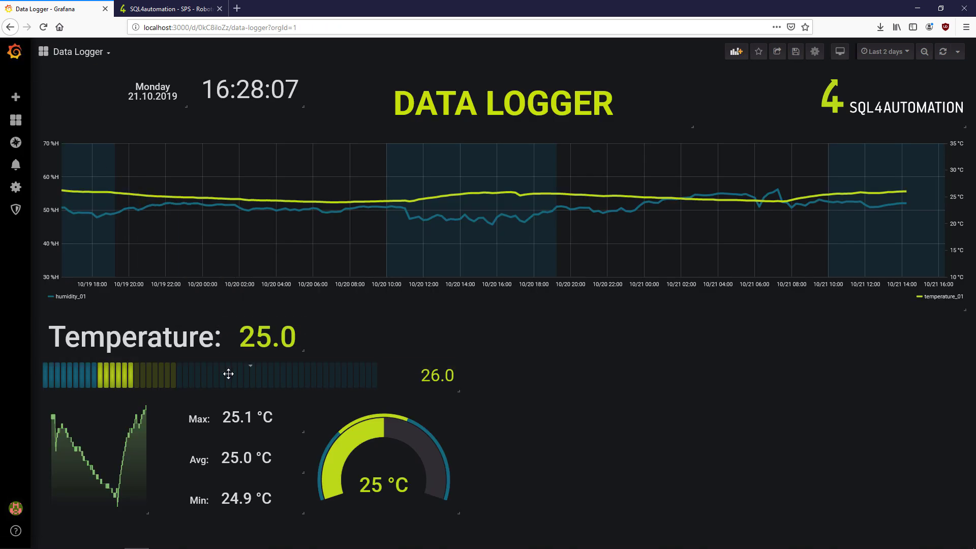
- Shrink the temperature gauge and shift it and the Max stat panel to the right
key("e")
left_click(23, 302)
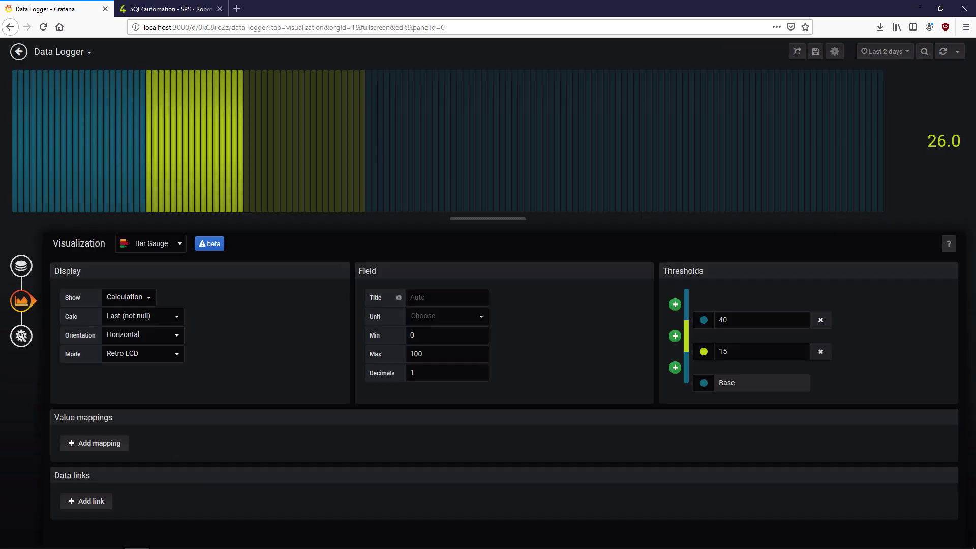
double_click(433, 353)
left_click(19, 52)
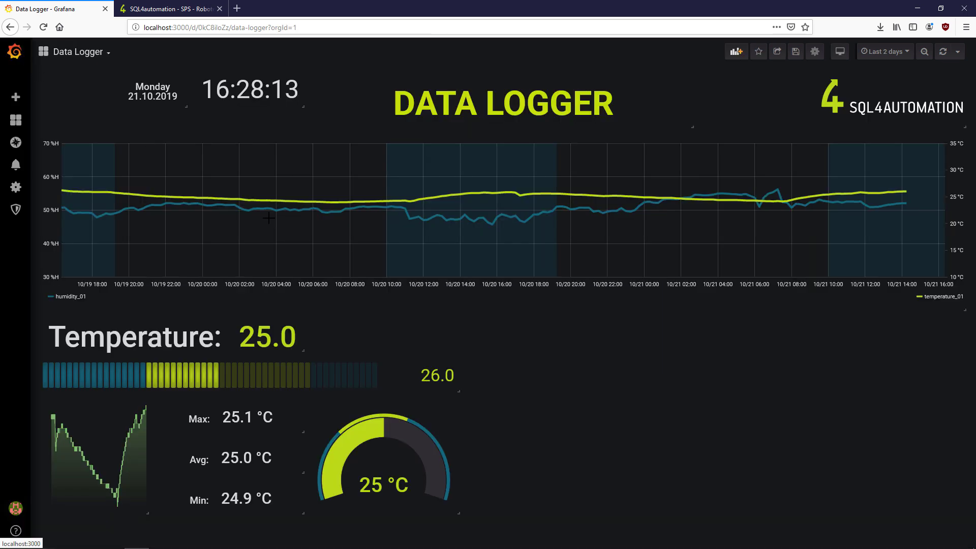
left_click_drag(463, 515, 414, 512)
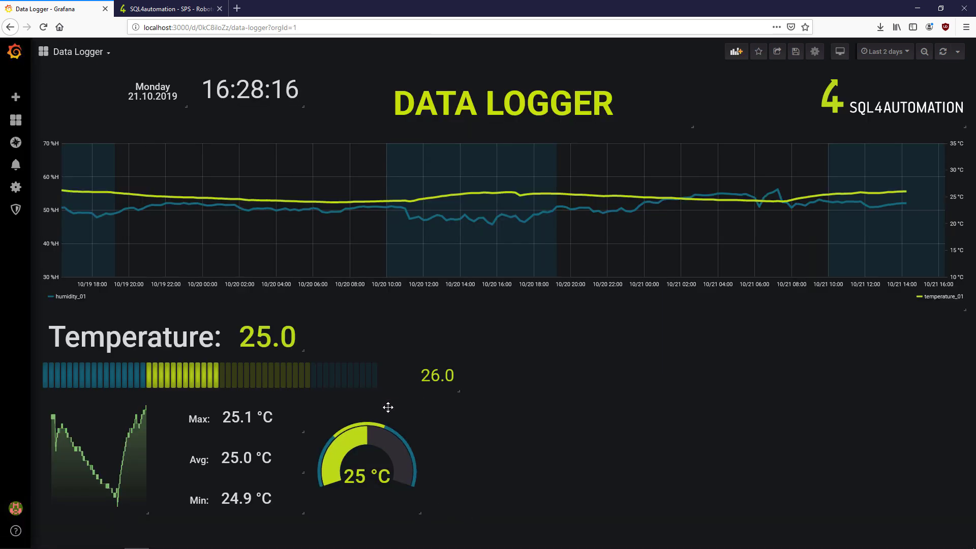
left_click_drag(388, 405, 432, 407)
left_click_drag(282, 405, 323, 407)
- Set the Max stat to show Max at 120% font size with custom yellow-green value colouring
key("e")
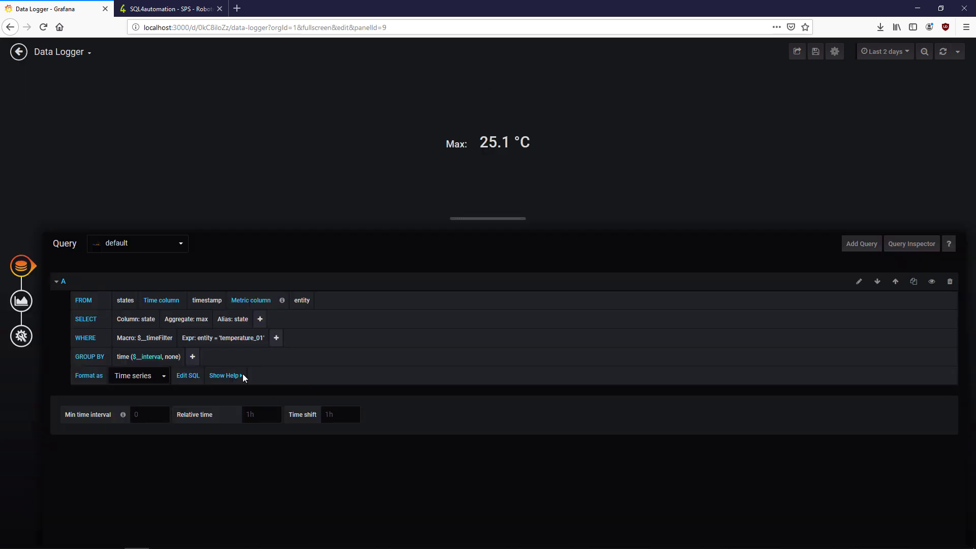
left_click(22, 301)
left_click(261, 295)
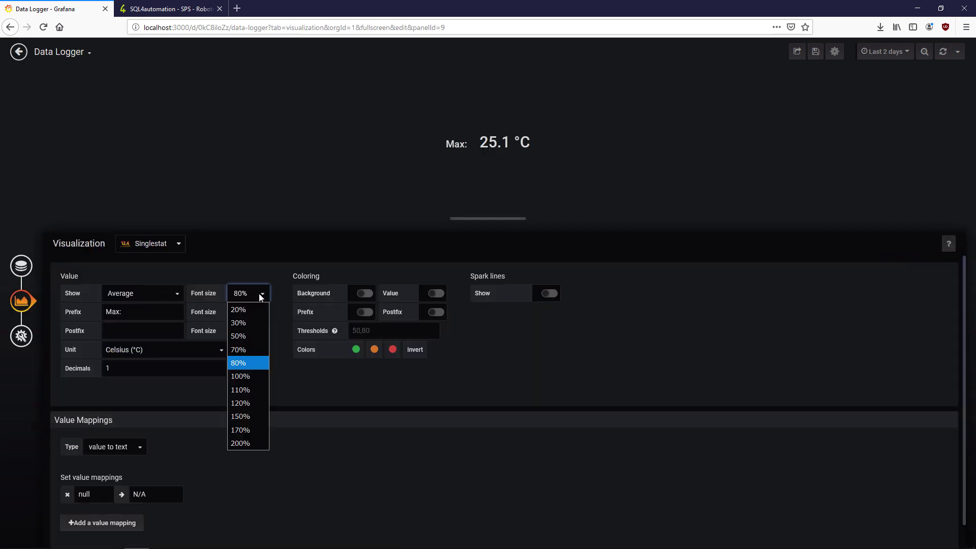
left_click(252, 403)
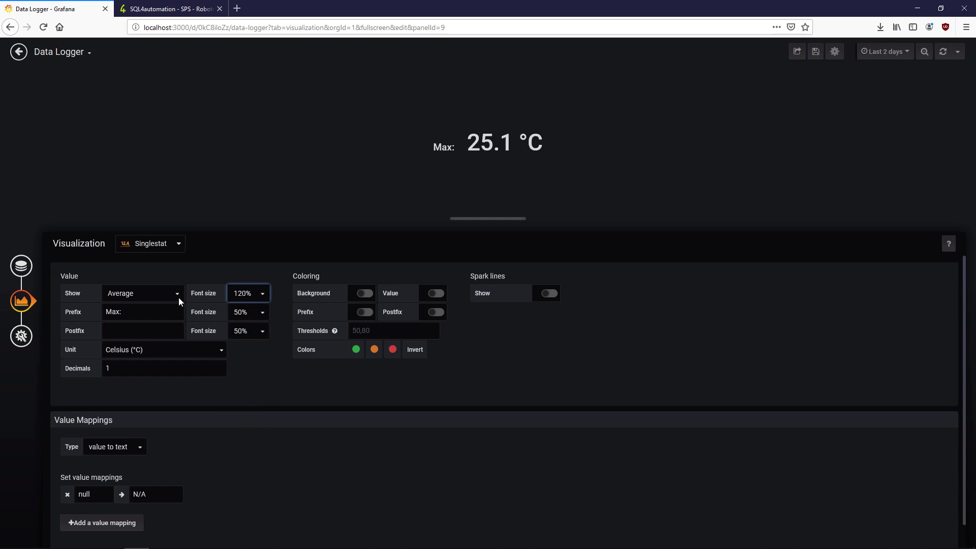
left_click(151, 295)
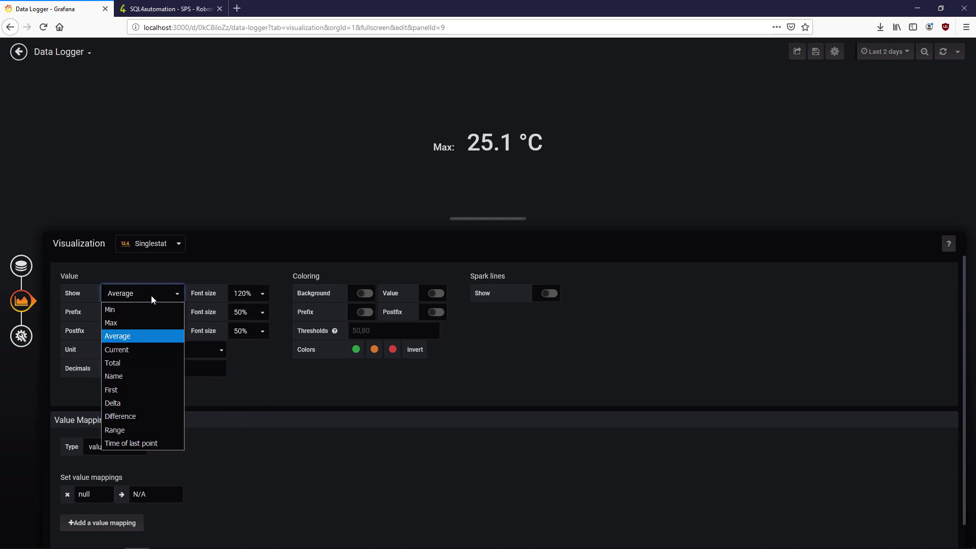
left_click(132, 327)
left_click(435, 295)
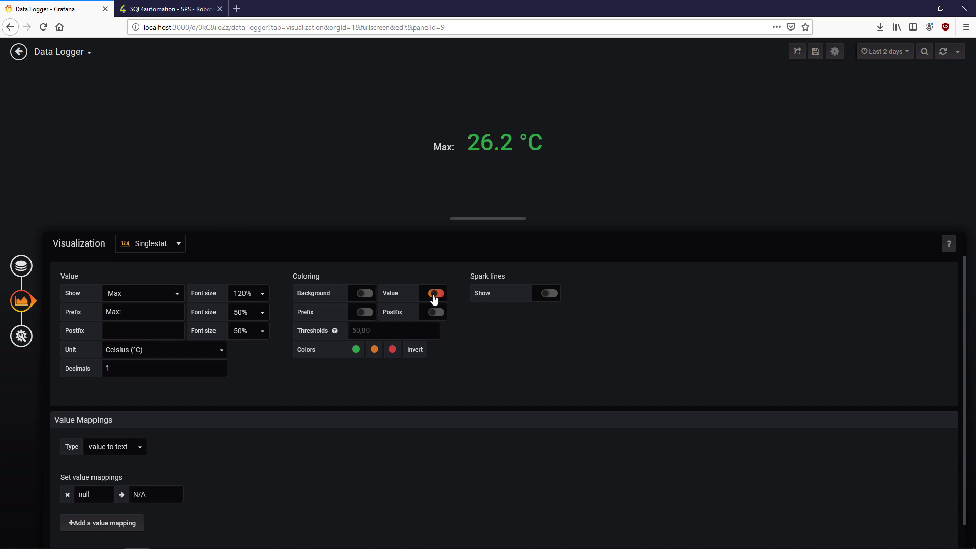
left_click(355, 349)
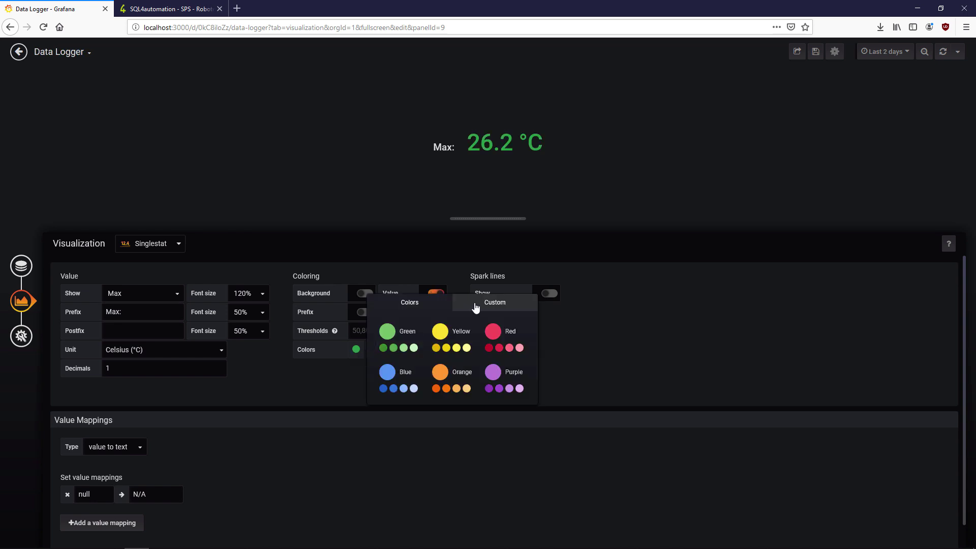
left_click(475, 305)
left_click(522, 360)
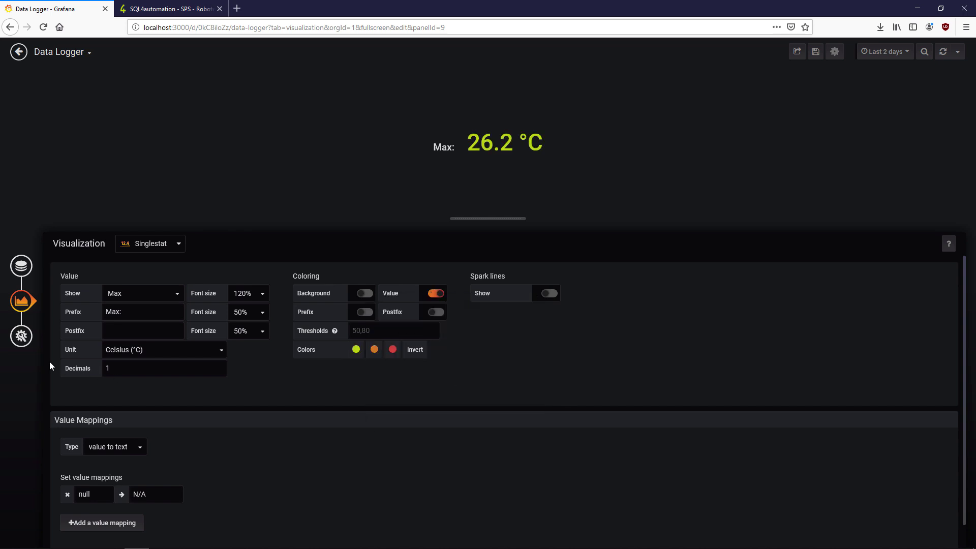
left_click(19, 52)
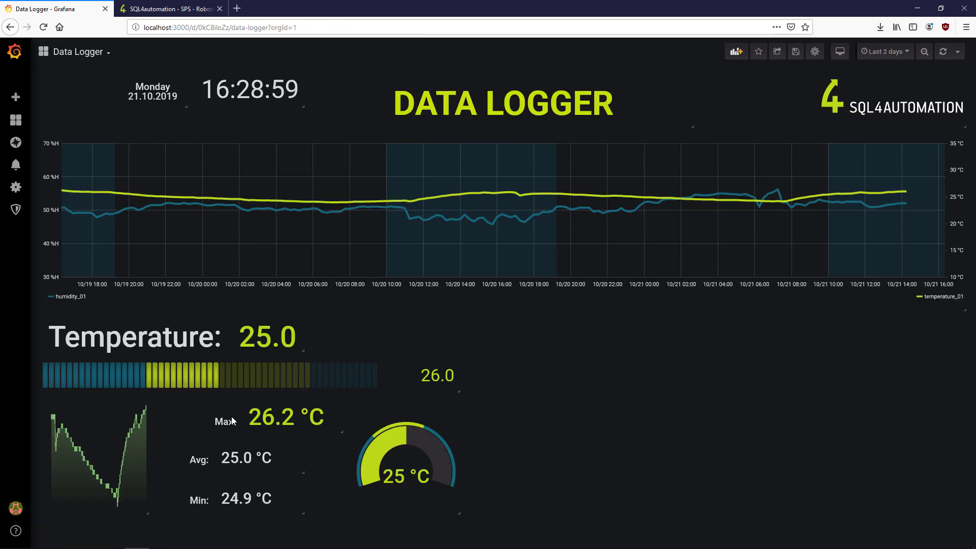
- Enlarge the Avg value to 120% and colour it custom yellow-green
key("e")
left_click(23, 300)
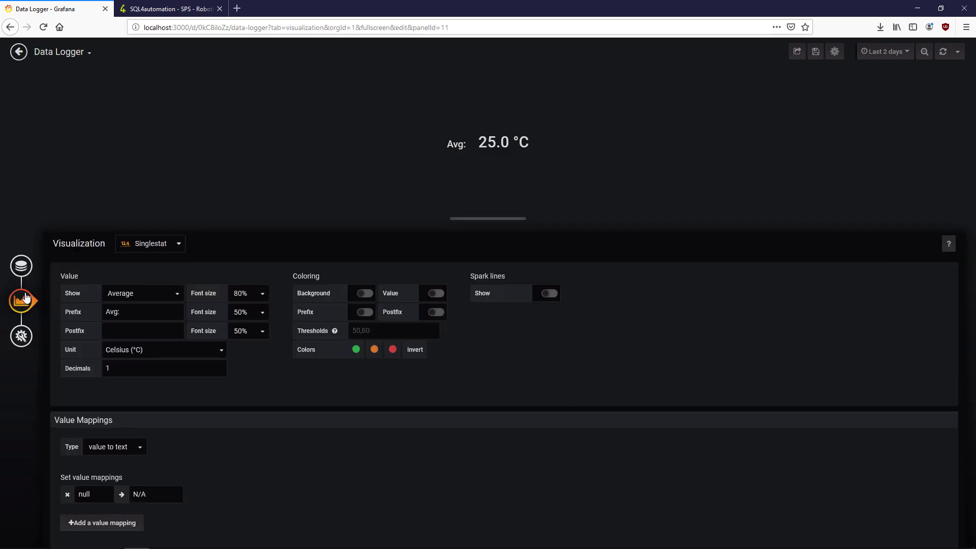
left_click(436, 293)
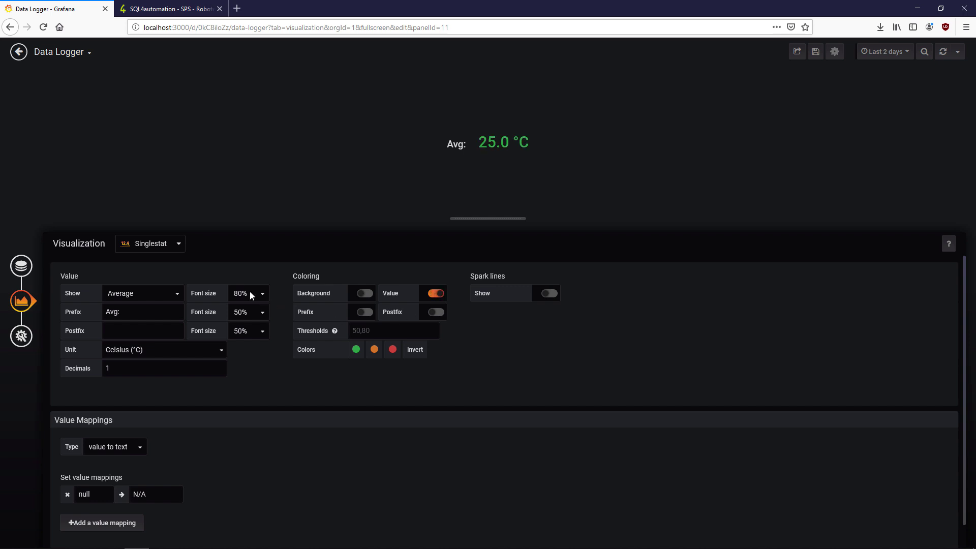
left_click(248, 294)
left_click(247, 396)
left_click(357, 351)
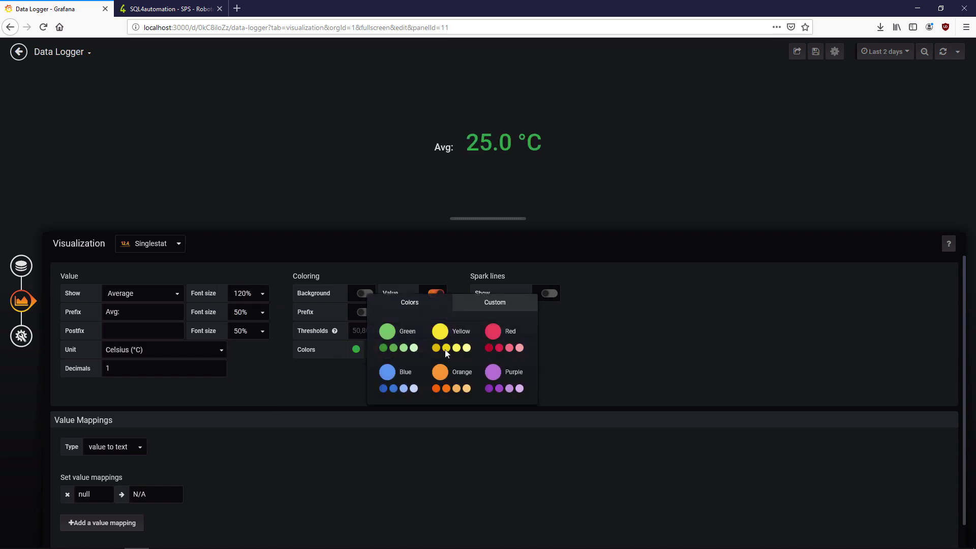
left_click(481, 303)
left_click(519, 336)
left_click(562, 393)
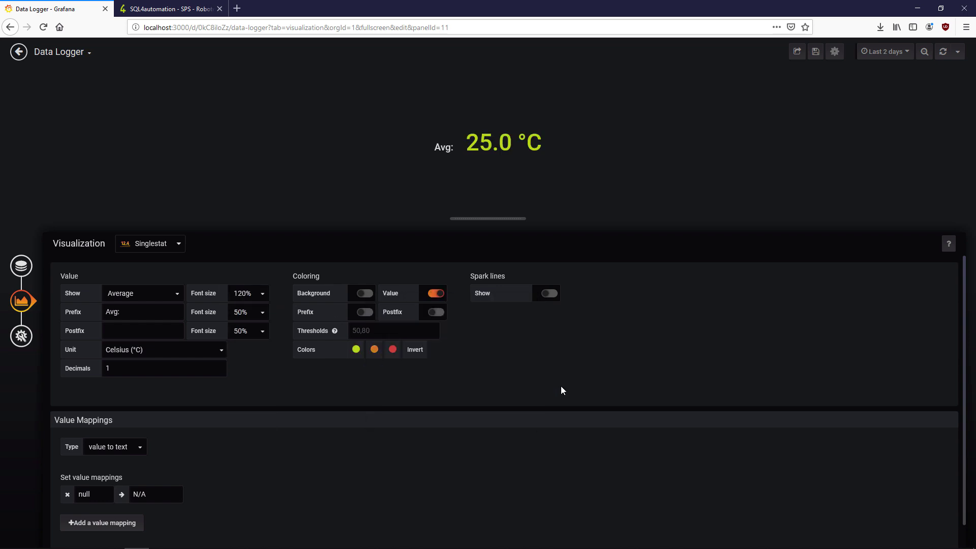
left_click(352, 336)
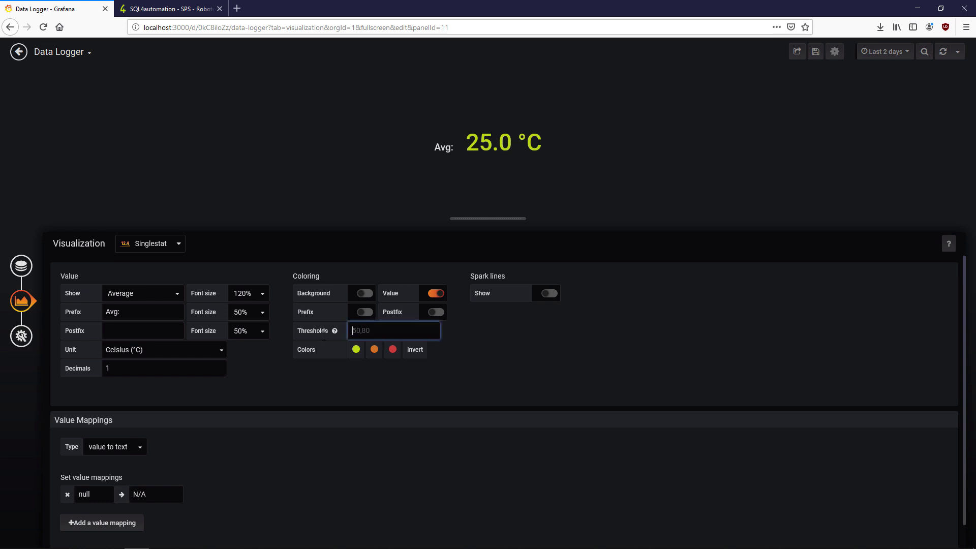
left_click(369, 391)
left_click(19, 51)
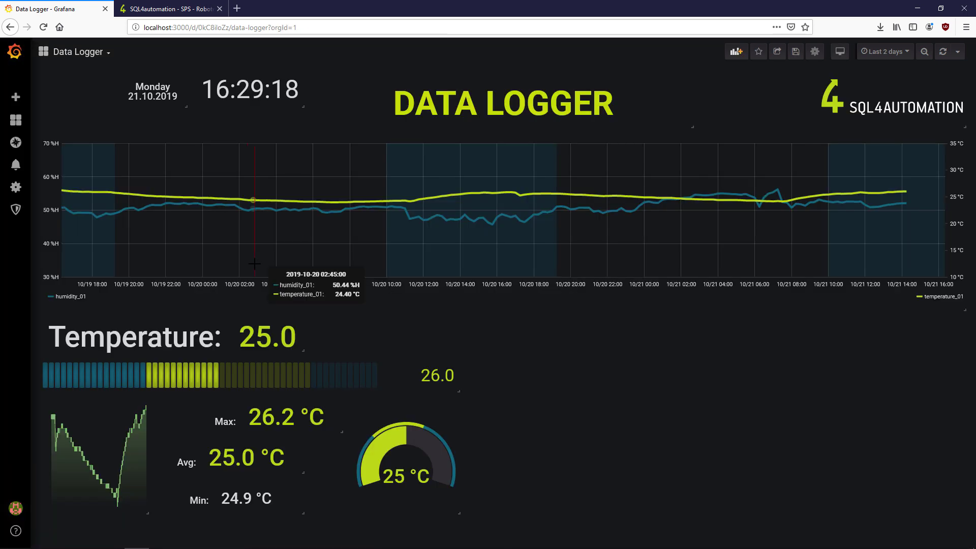
- Set the Min stat to show Min at 120% with custom yellow-green colouring
key("e")
left_click(23, 301)
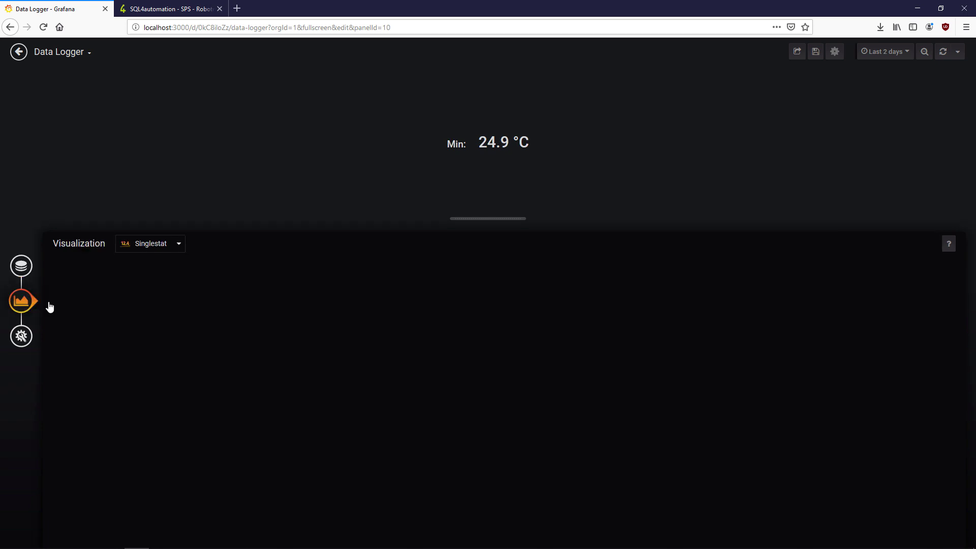
left_click(257, 293)
left_click(247, 406)
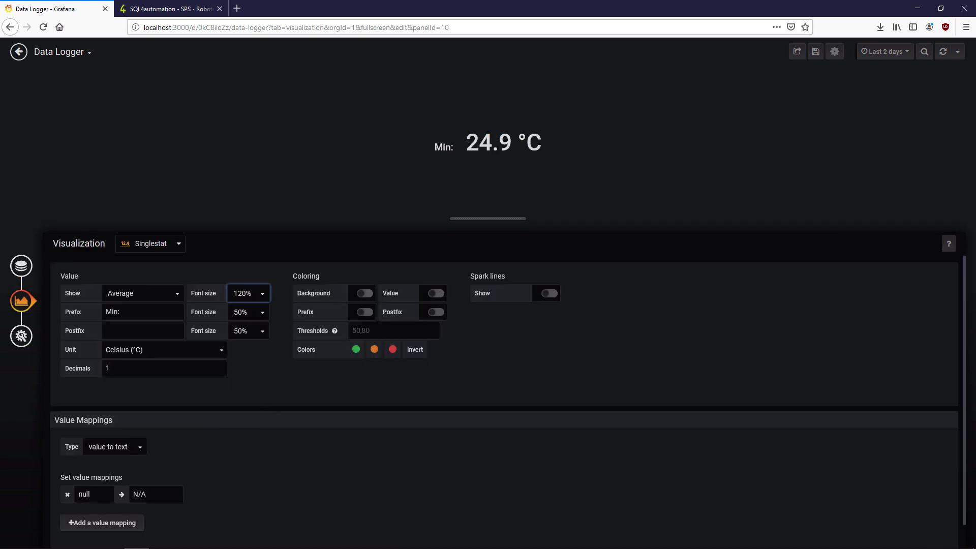
left_click(433, 294)
left_click(148, 301)
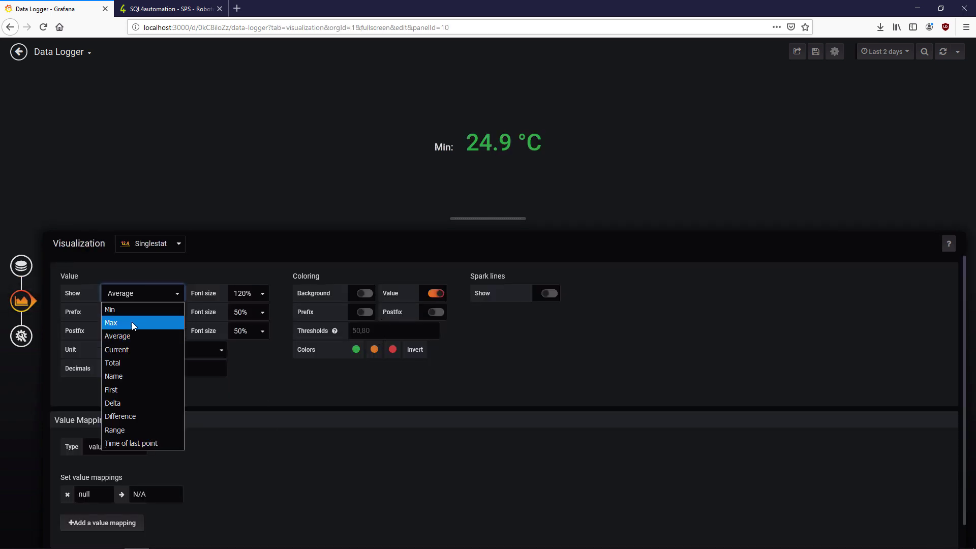
left_click(124, 308)
left_click(357, 350)
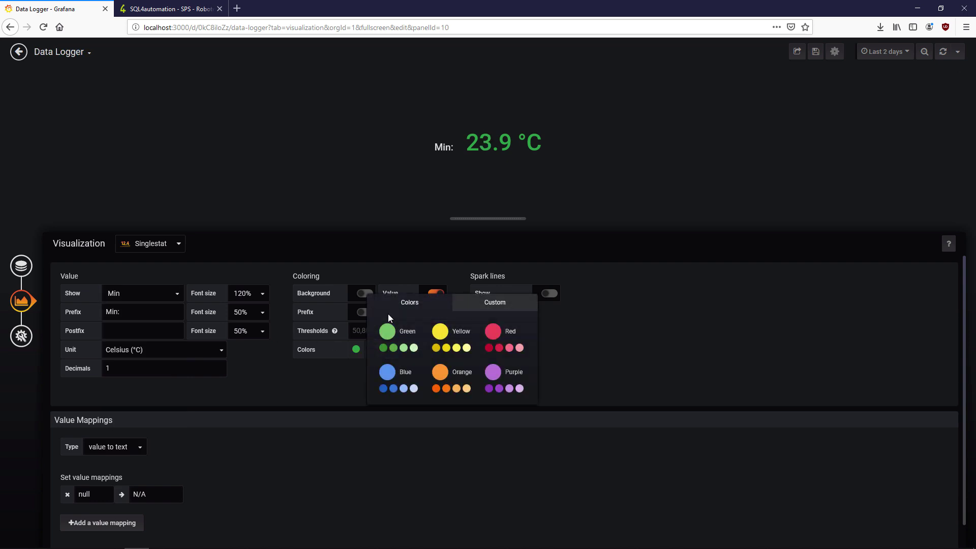
left_click(455, 312)
key("ctrl+v")
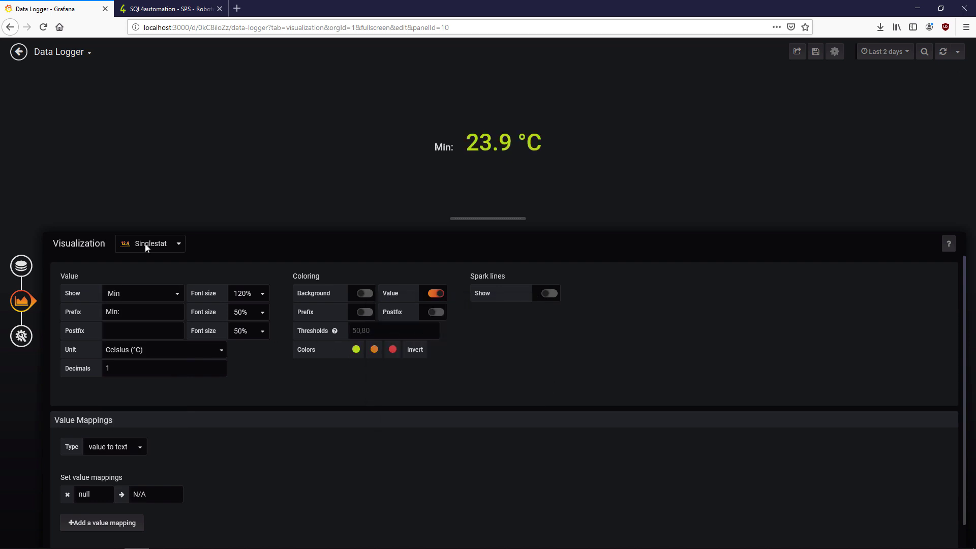
key("Escape")
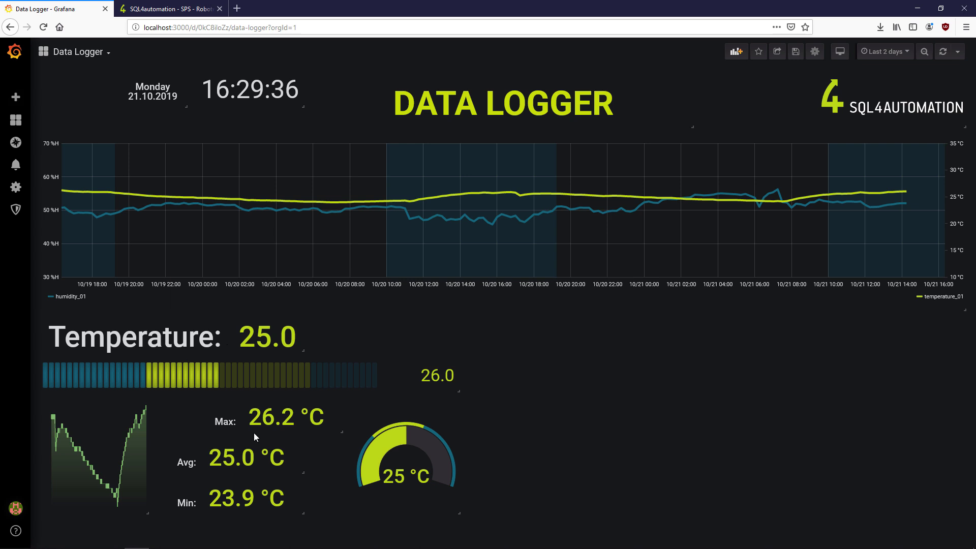
- Rearrange the Max, Avg and Min stats and widen the sparkline panel
mouse_move(340, 431)
left_mouse_down()
mouse_move(305, 431)
mouse_move(340, 431)
left_mouse_up()
left_click_drag(298, 399, 305, 514)
left_click_drag(149, 513, 212, 449)
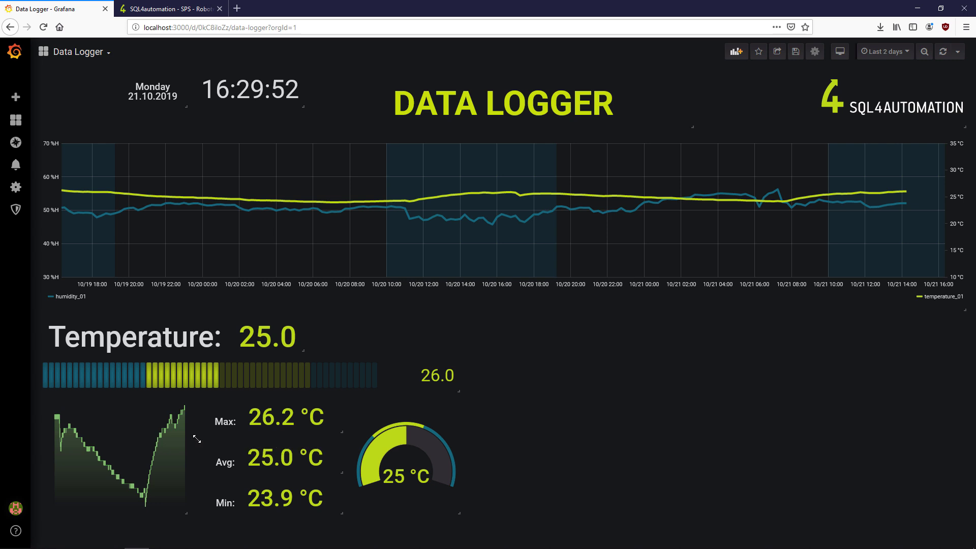
- Set the sparkline's fill gradient to 5 and line width to 2
key("e")
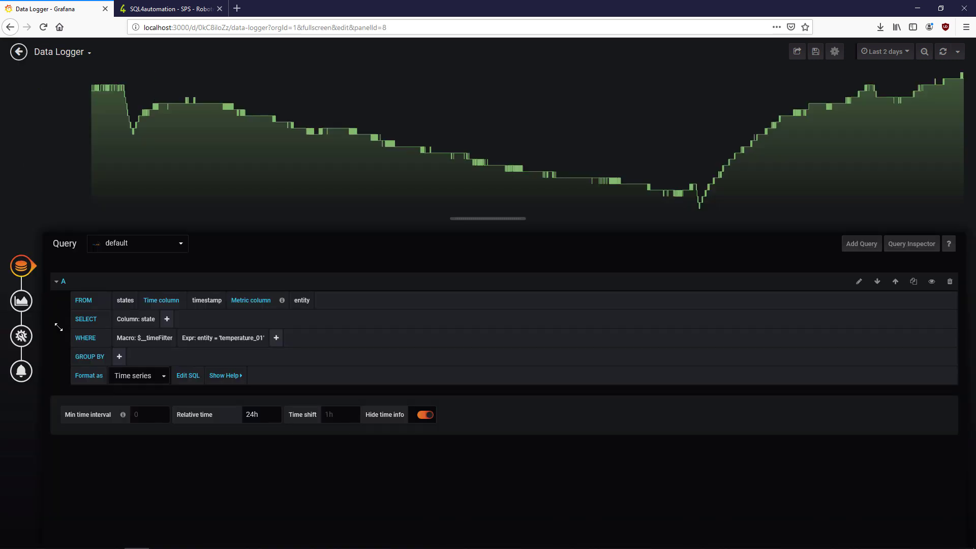
left_click(21, 300)
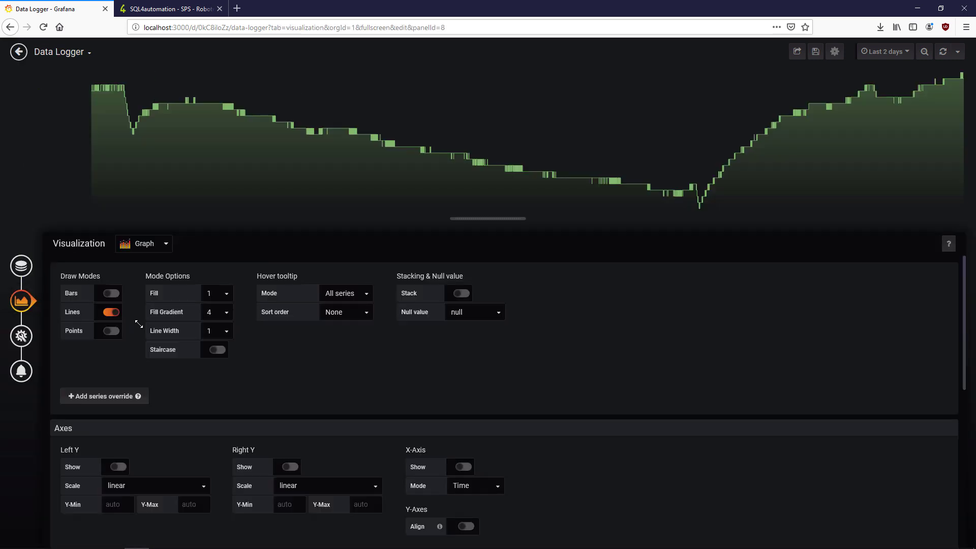
left_click(228, 313)
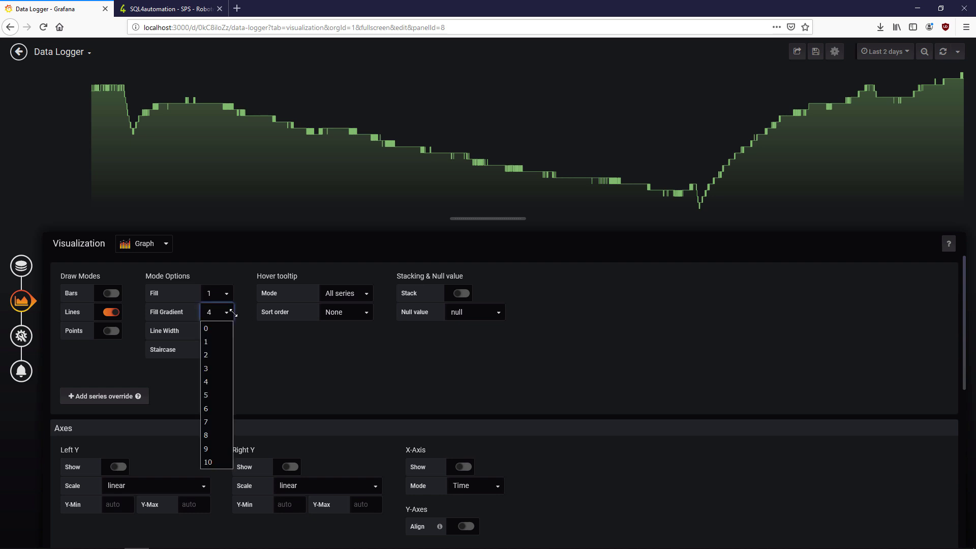
left_click(219, 397)
left_click(227, 333)
left_click(217, 373)
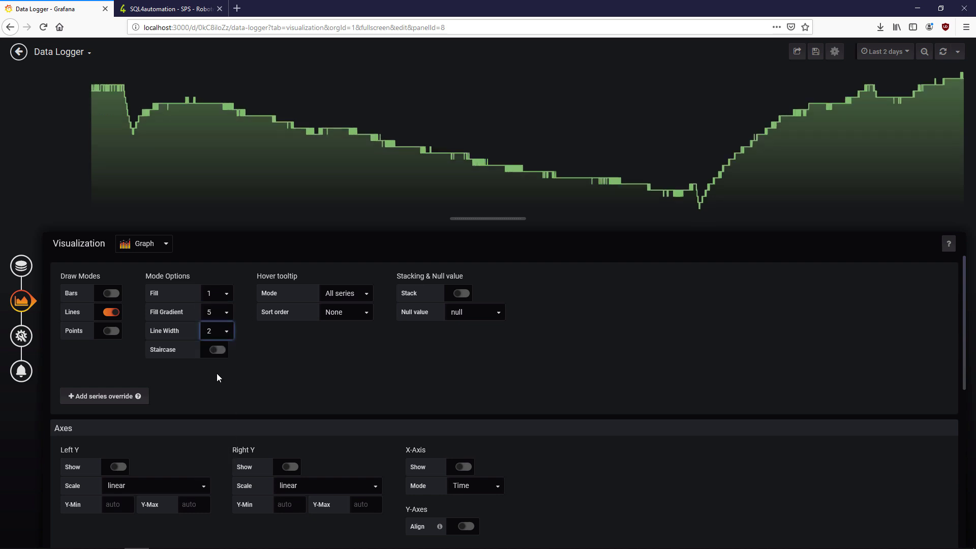
scroll(569, 350, "down", 6)
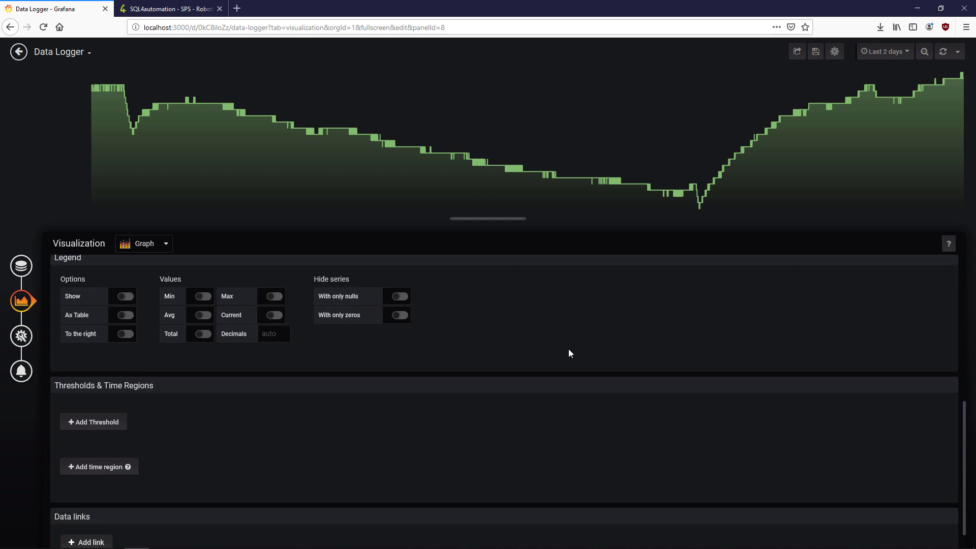
left_click(21, 266)
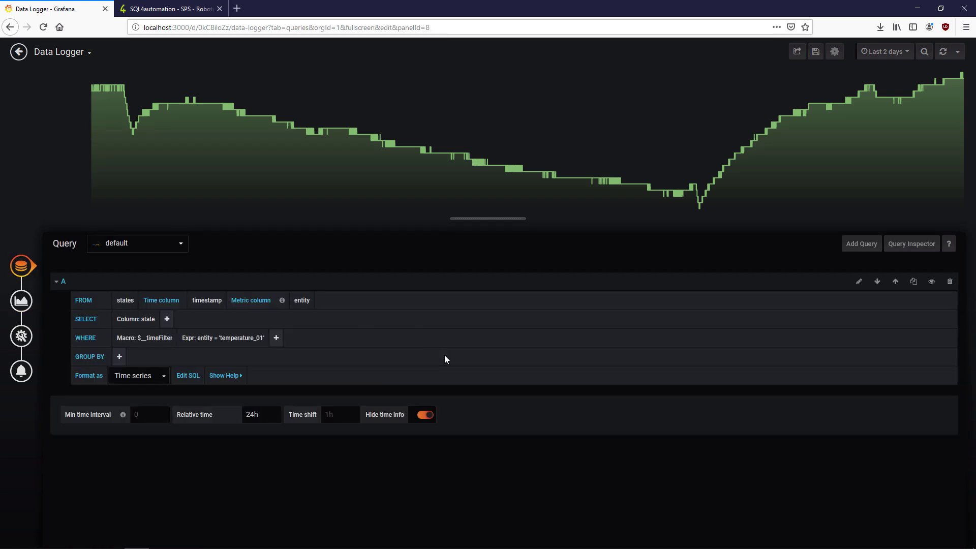
left_click(22, 301)
- Add a time region from 08:00 to 17:15 to the sparkline
scroll(608, 406, "down", 3)
scroll(608, 395, "down", 3)
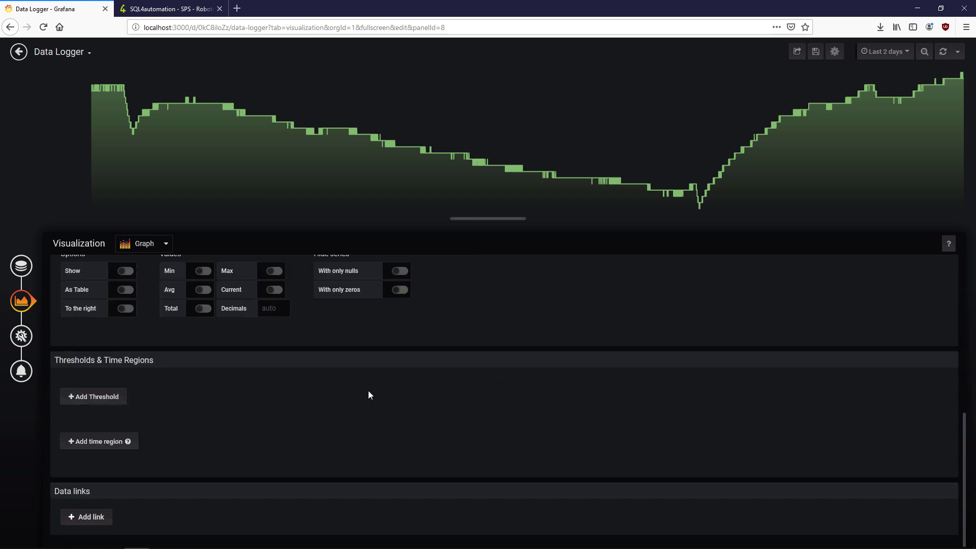
left_click(73, 442)
left_click(153, 431)
type("08:0")
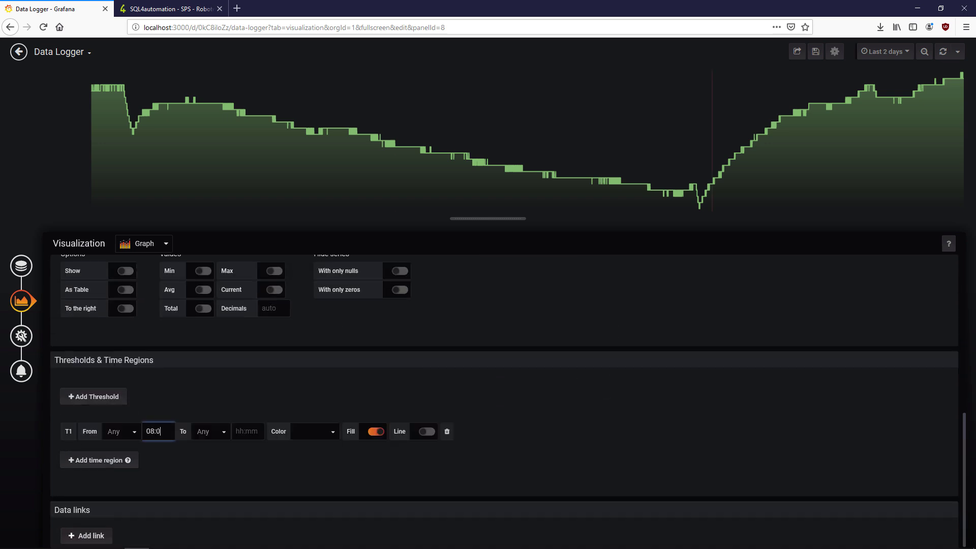
type("0")
left_click(248, 431)
type("17:15")
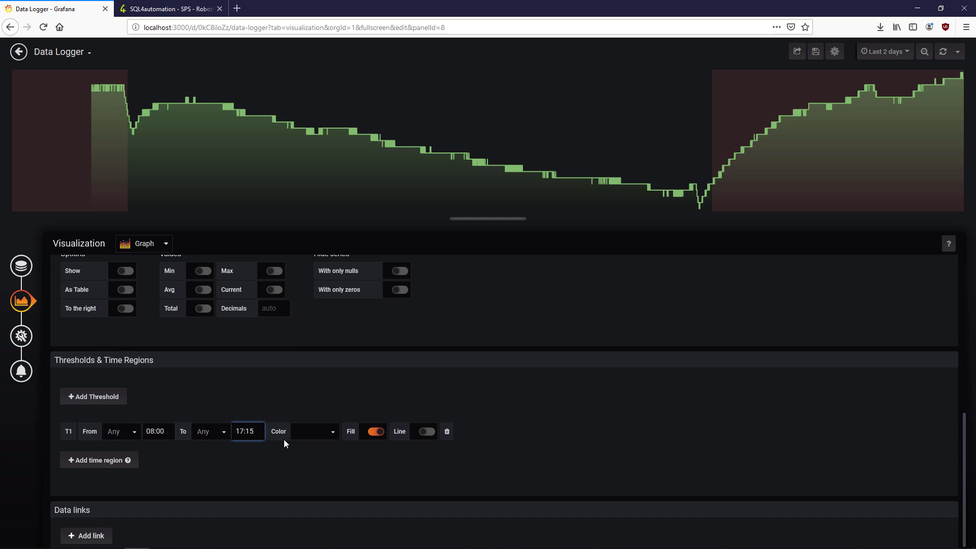
- Switch the time region's colour to Custom
left_click(338, 430)
left_click(321, 529)
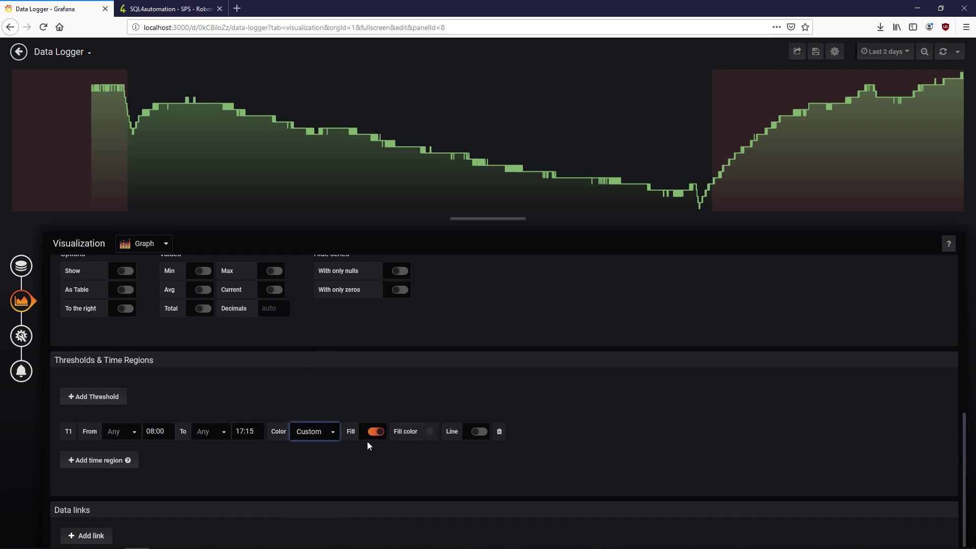
left_click(431, 431)
left_click(454, 320)
triple_click(436, 422)
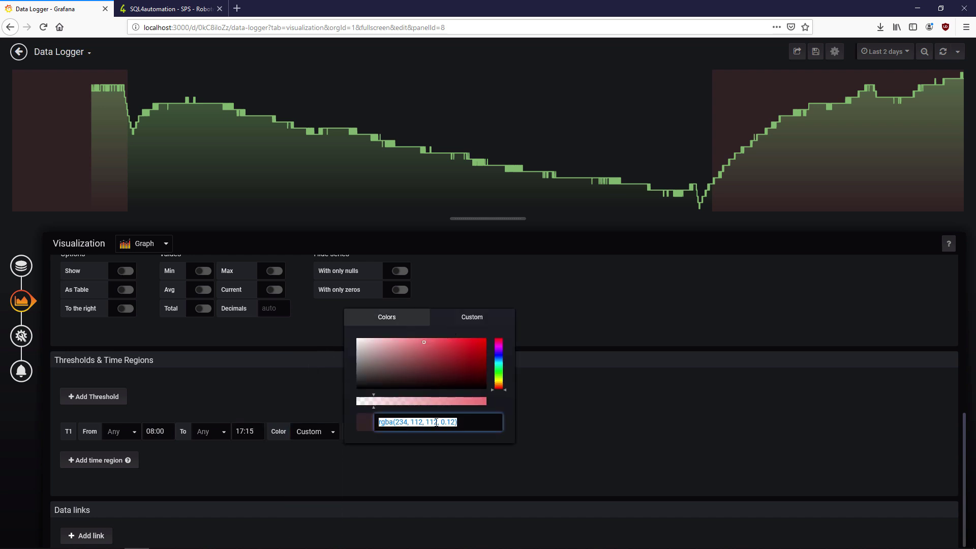
left_click(562, 438)
- Fill the time region with teal #0f607e from the notes at lowered opacity
key("alt+Tab")
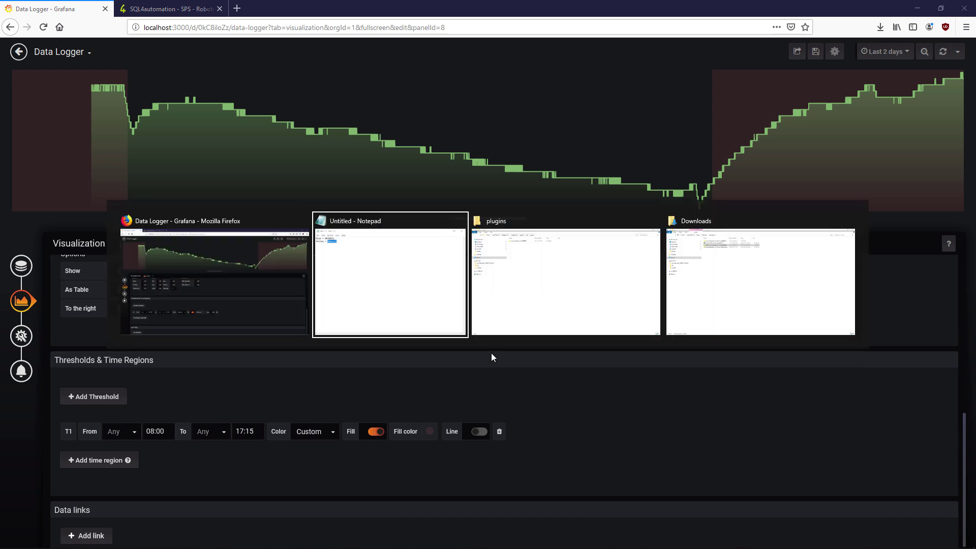
left_click(158, 182)
double_click(157, 182)
key("ctrl+c")
left_click(647, 368)
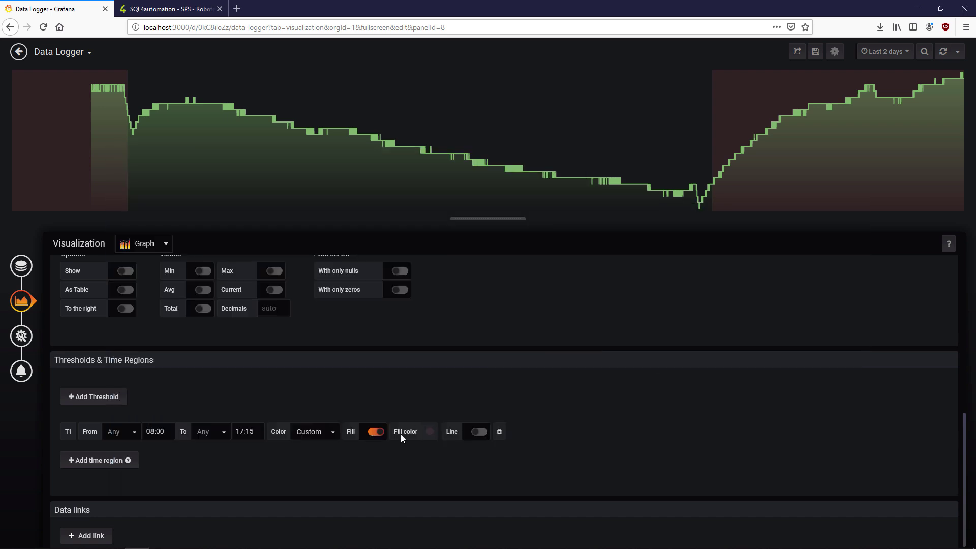
left_click(430, 437)
left_click(465, 320)
triple_click(431, 422)
key("ctrl+v")
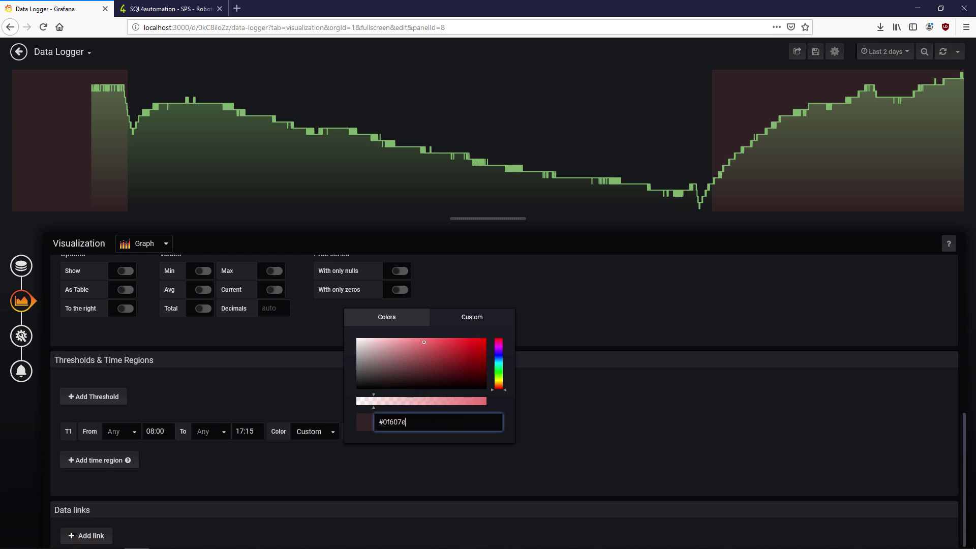
left_click(387, 401)
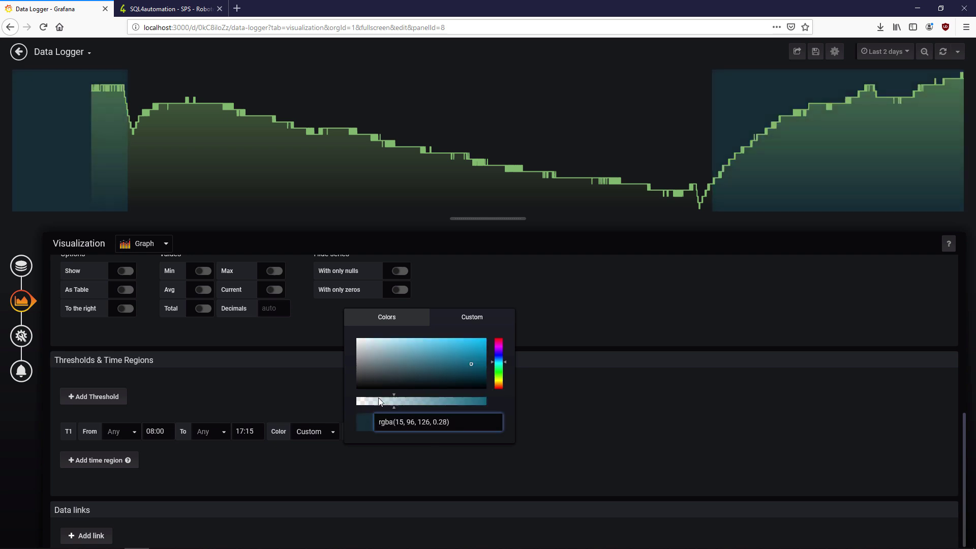
left_click_drag(392, 399, 370, 401)
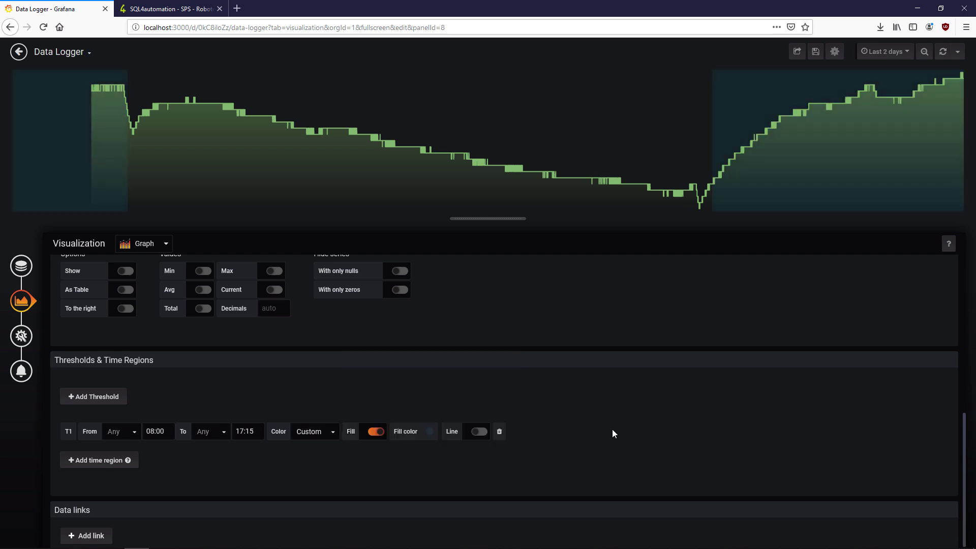
- Set the temperature_01 line colour to #bdca12, leaving the legend hidden afterwards
scroll(573, 400, "up", 6)
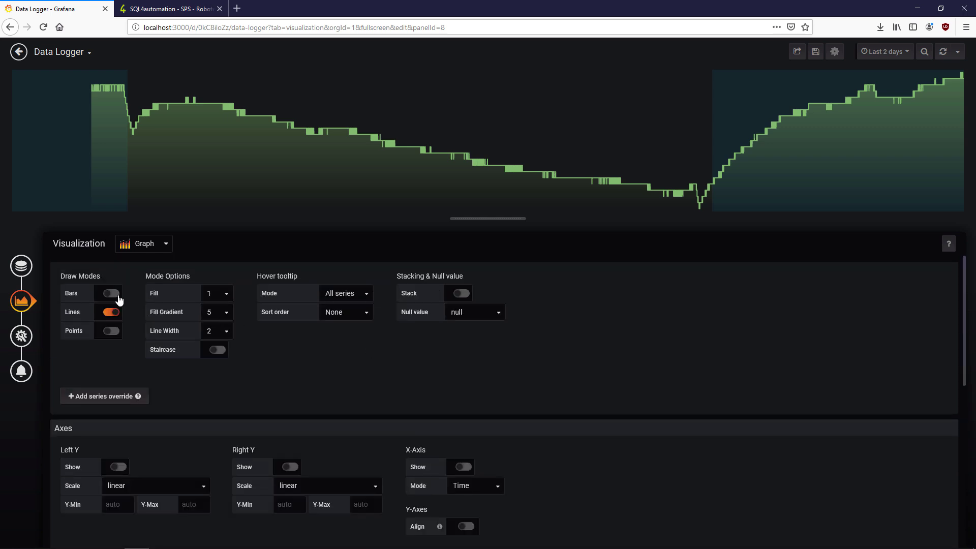
scroll(173, 432, "down", 3)
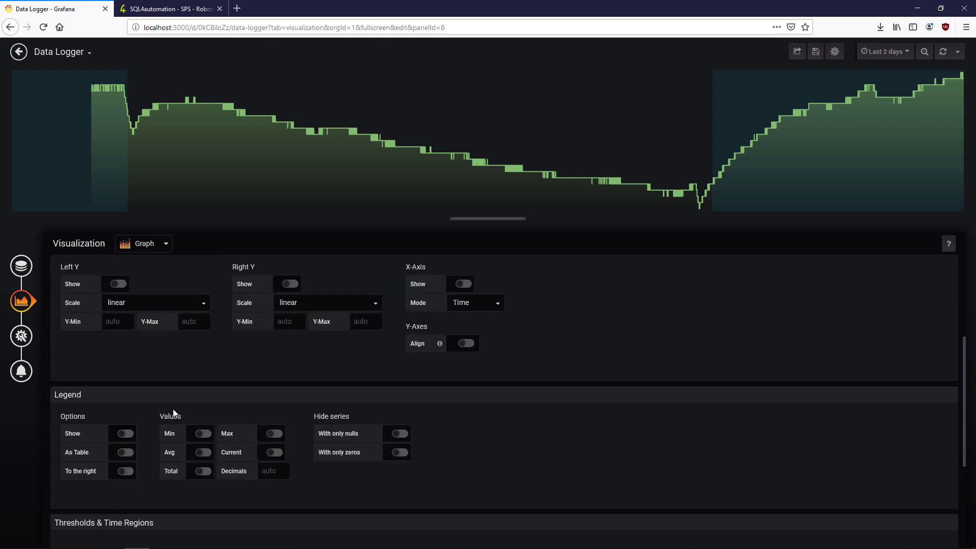
left_click(125, 435)
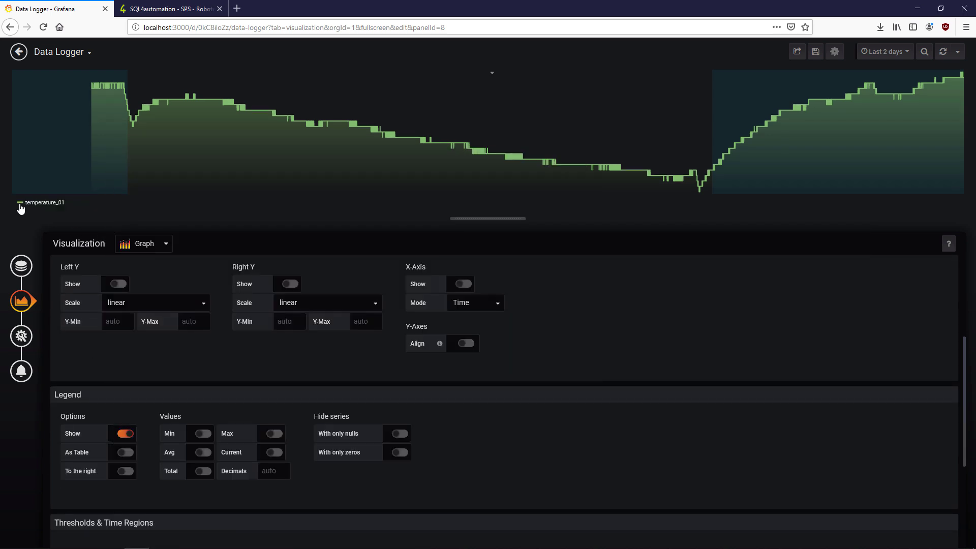
left_click(20, 202)
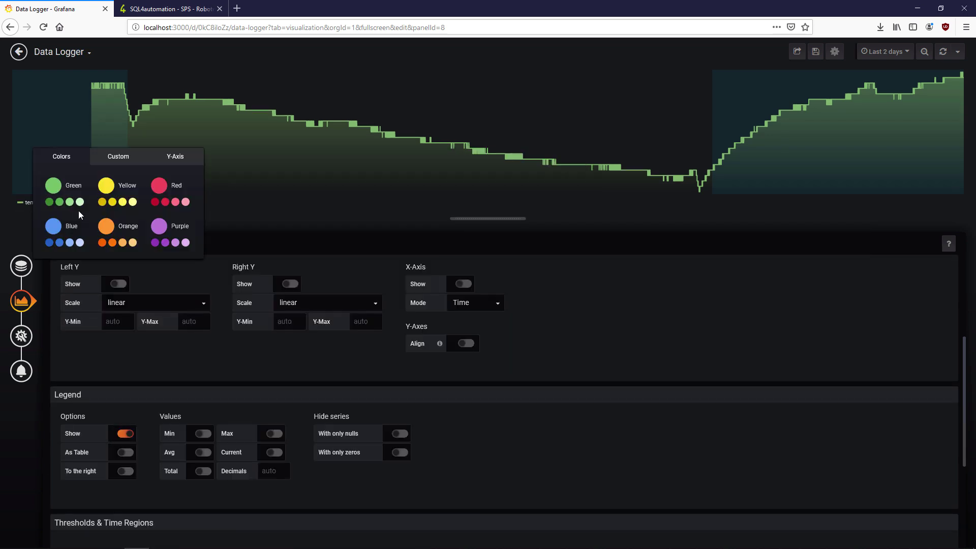
left_click(118, 157)
double_click(120, 259)
type("bdca12")
left_click(527, 354)
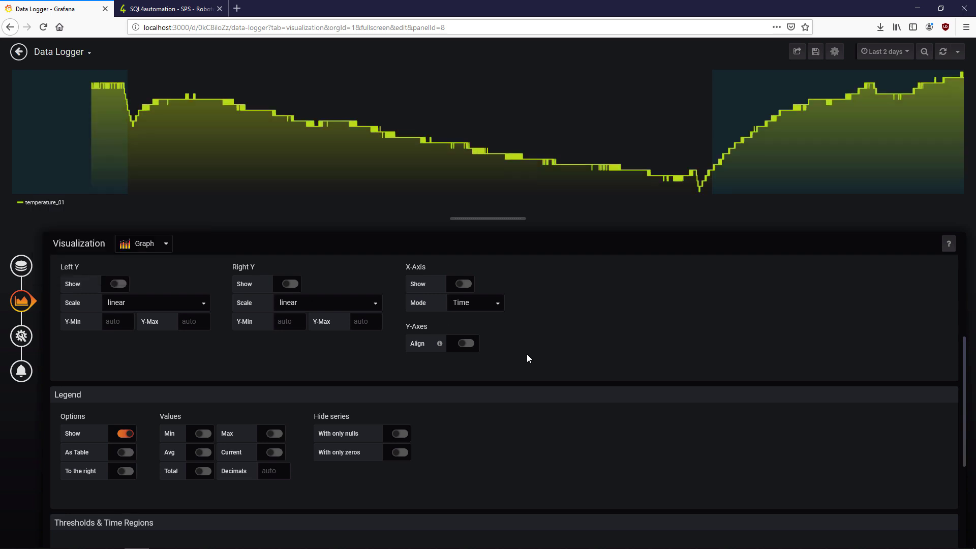
left_click(125, 433)
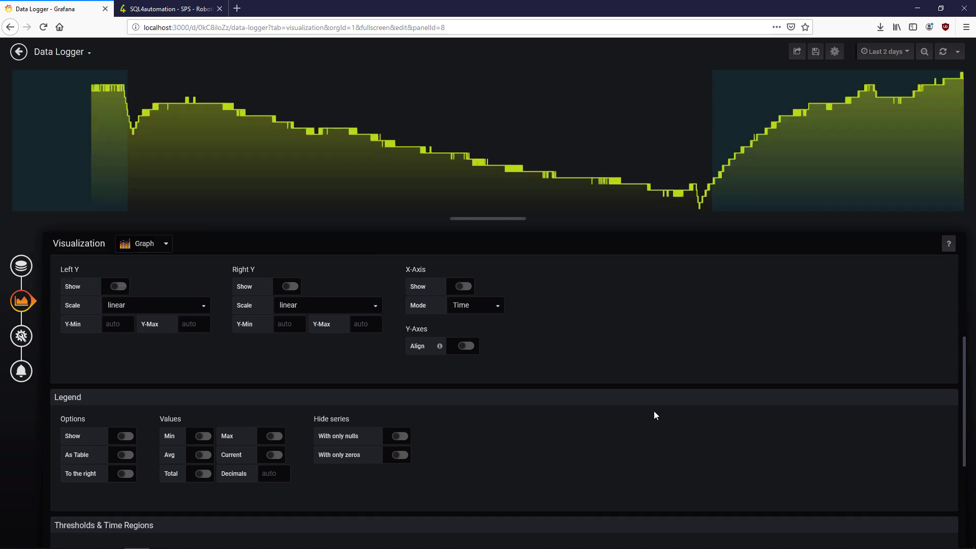
scroll(654, 411, "up", 3)
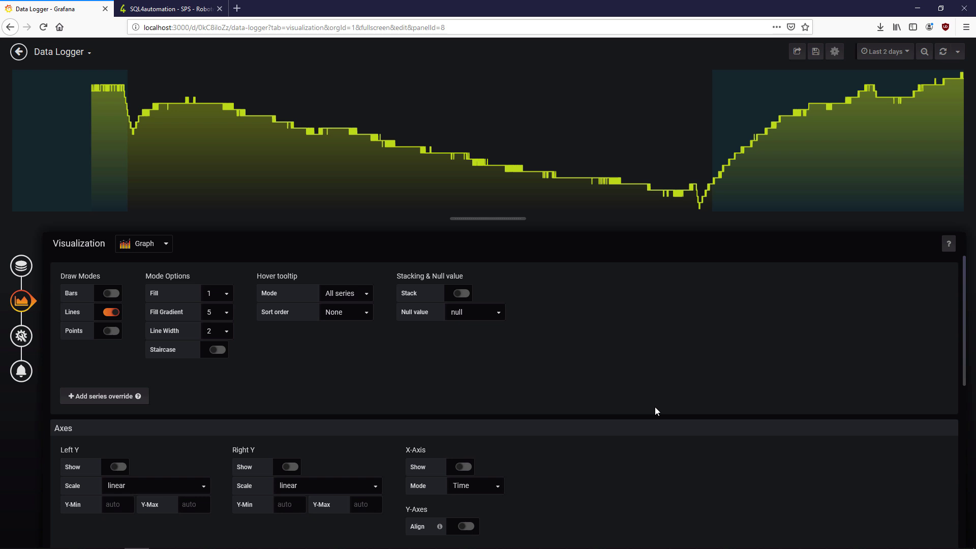
left_click(19, 51)
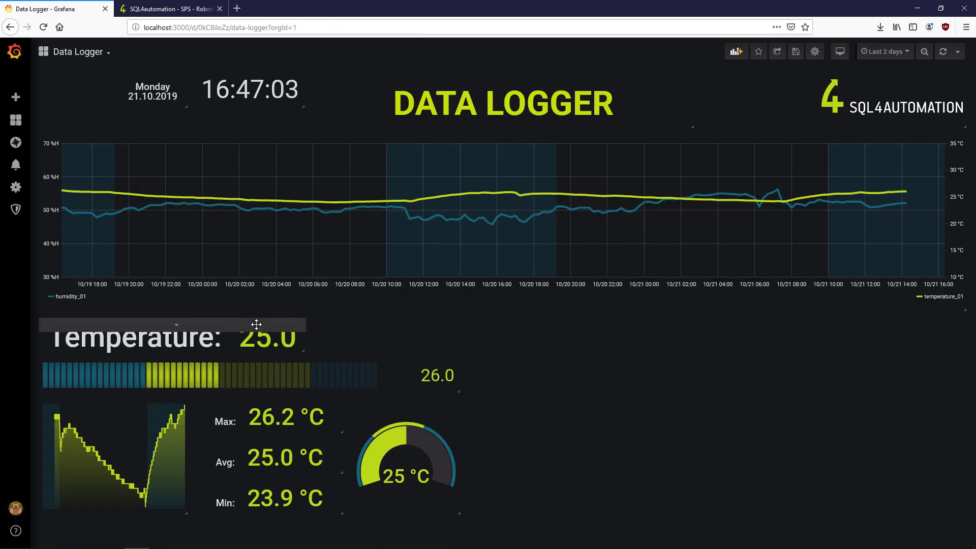
- Widen the Temperature stat to reveal °C, shorten the main graph, and move the title text panel down
key("e")
left_click(20, 300)
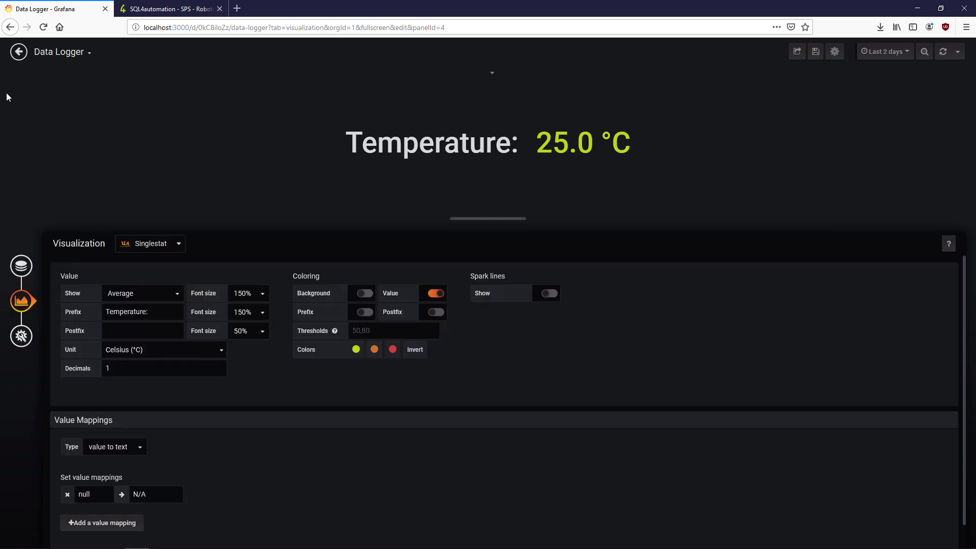
left_click(19, 52)
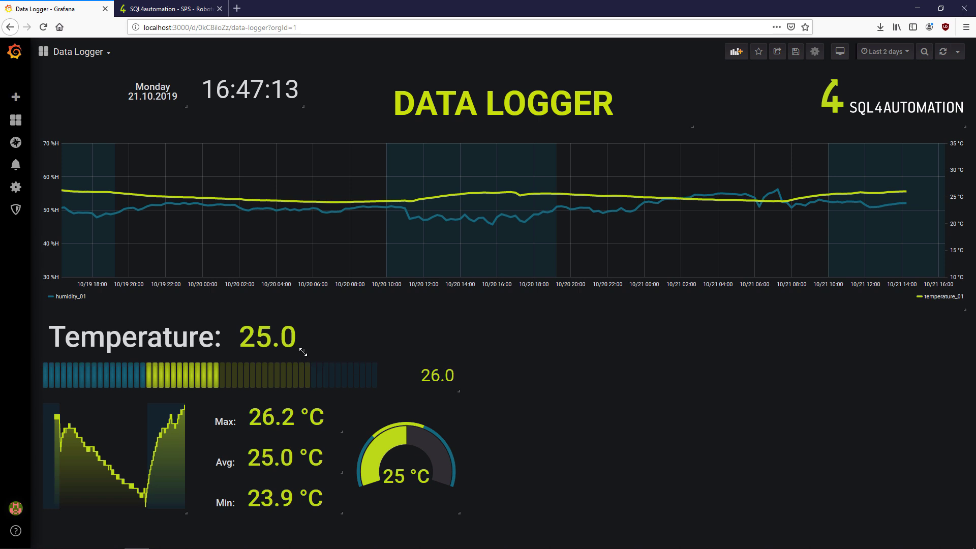
left_click_drag(303, 352, 343, 351)
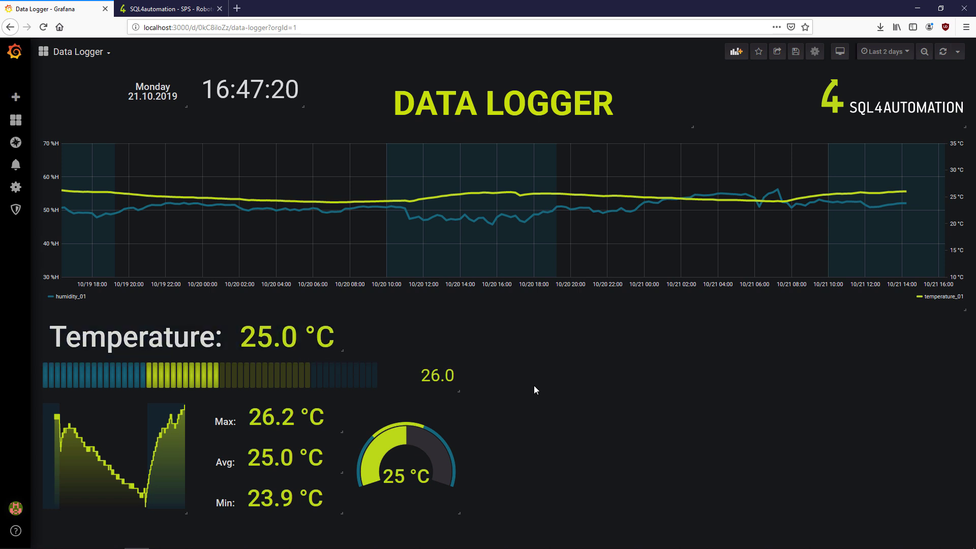
left_click_drag(965, 310, 963, 265)
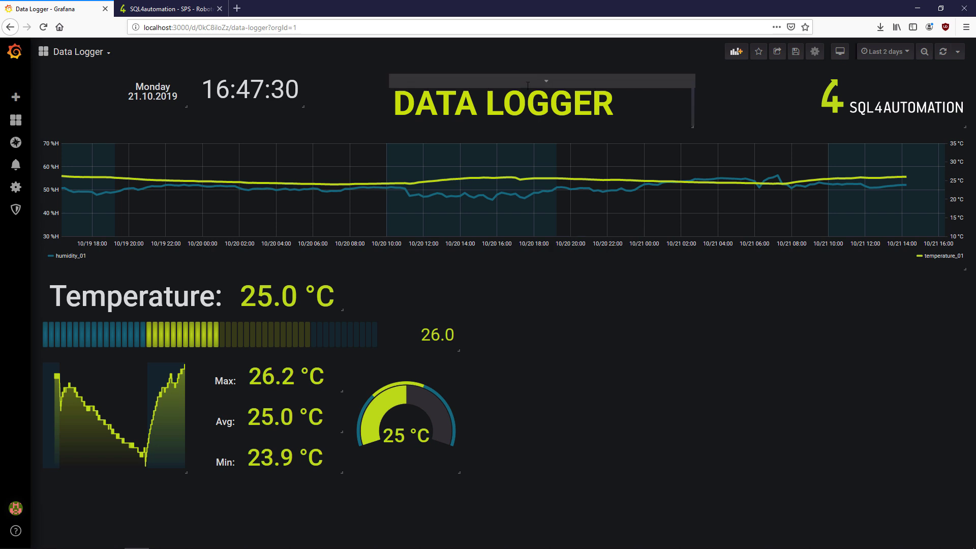
left_click_drag(475, 76, 500, 285)
- Empty a text panel's HTML and place it as a spacer above the Temperature row
key("e")
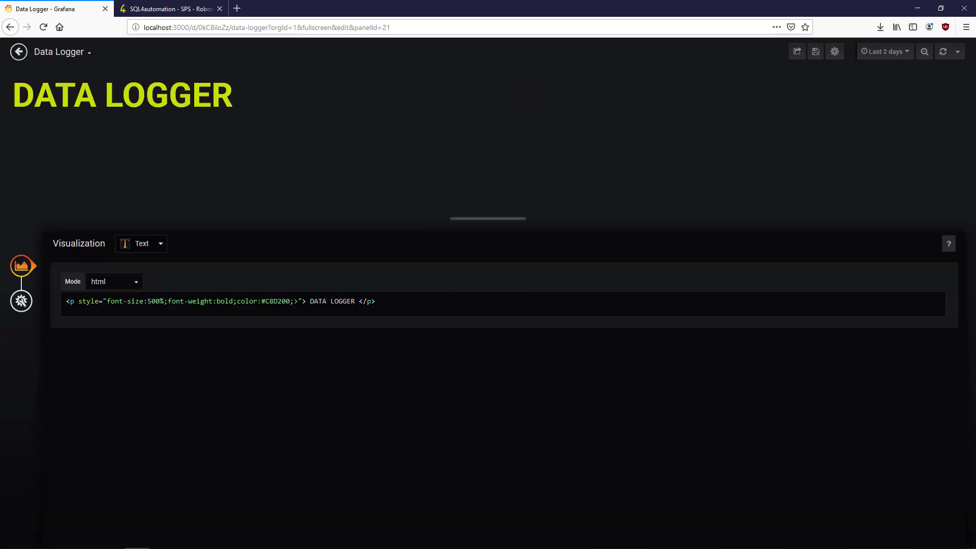
key("ctrl+a")
key("BackSpace")
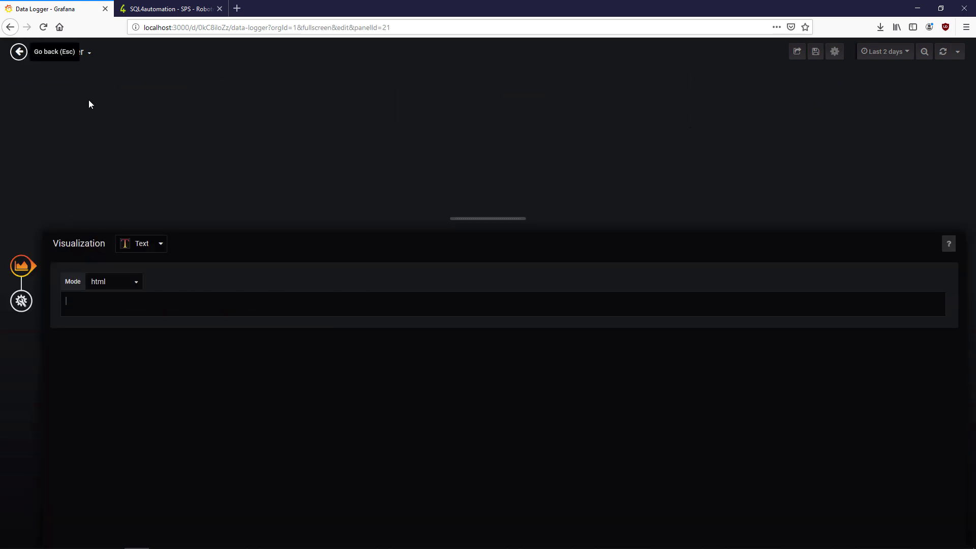
key("Escape")
left_click_drag(454, 290, 894, 322)
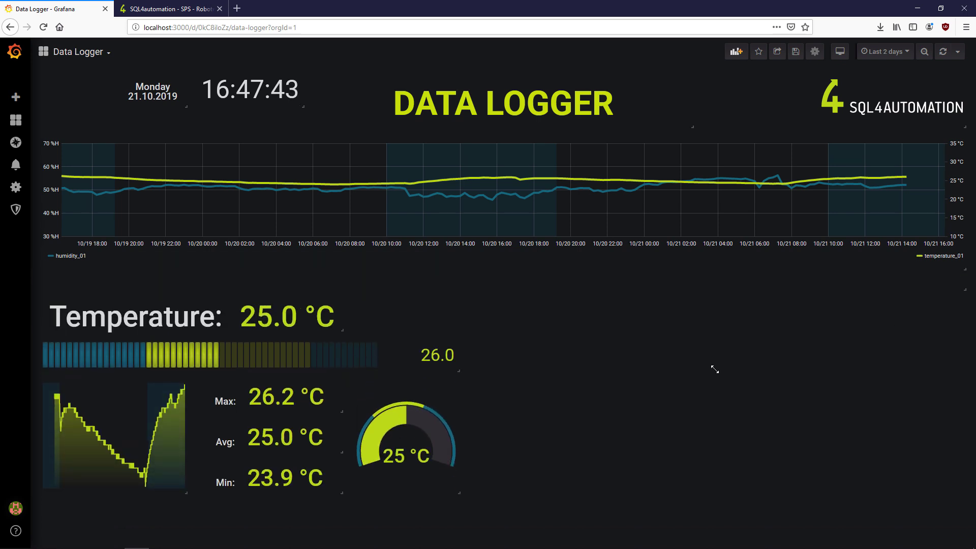
left_click_drag(509, 285, 528, 302)
- Resize the header spacer panel and shift the SQL4AUTOMATION logo slightly left
key("e")
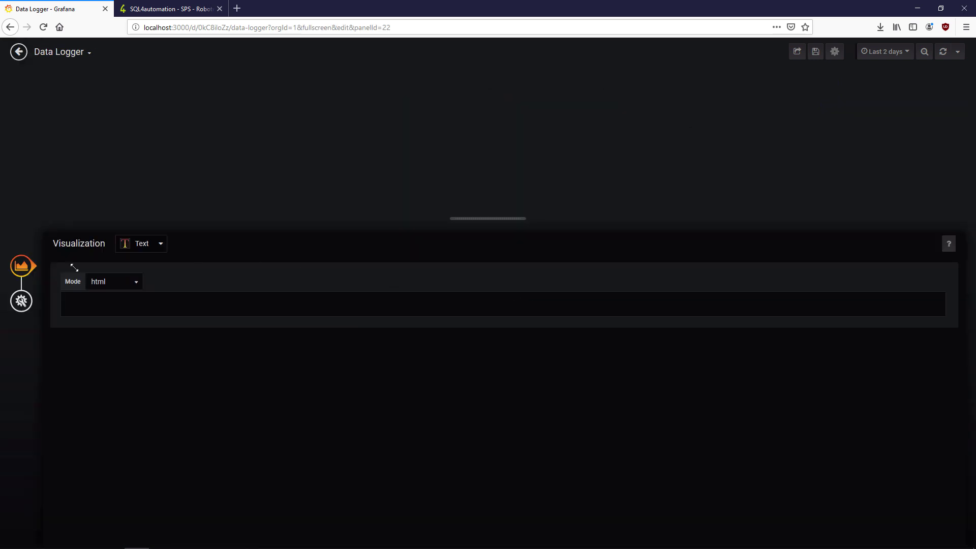
left_click(19, 53)
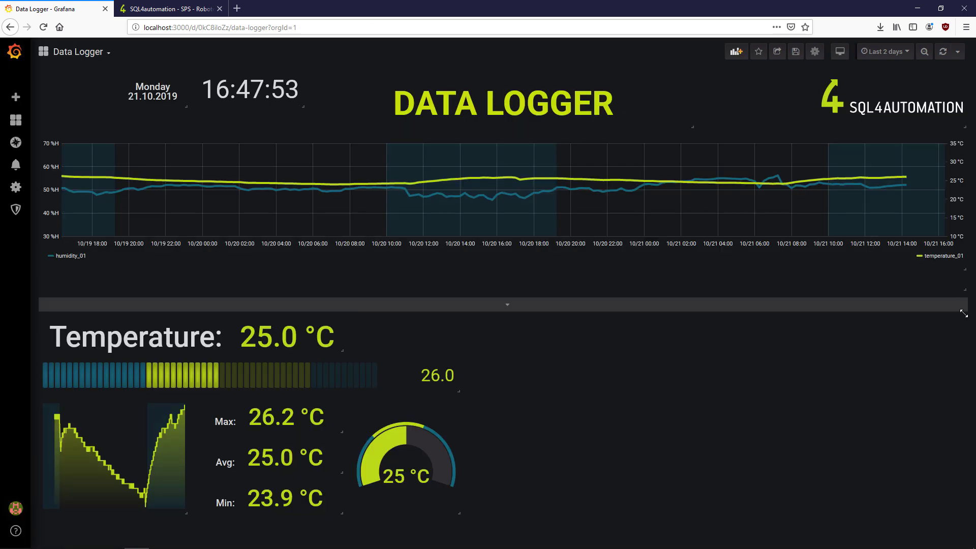
left_click_drag(967, 312, 284, 76)
left_click_drag(340, 87, 656, 126)
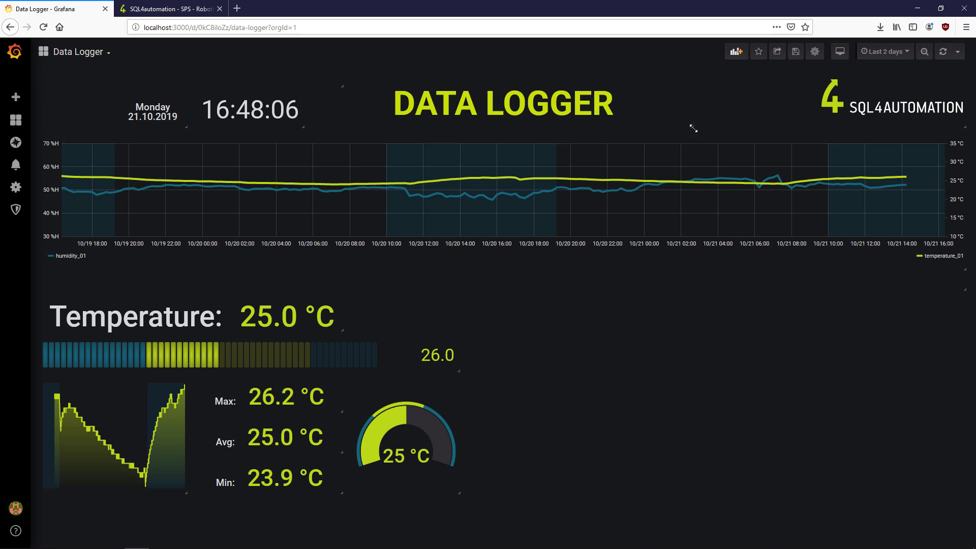
mouse_move(8, 91)
left_click_drag(948, 87, 908, 88)
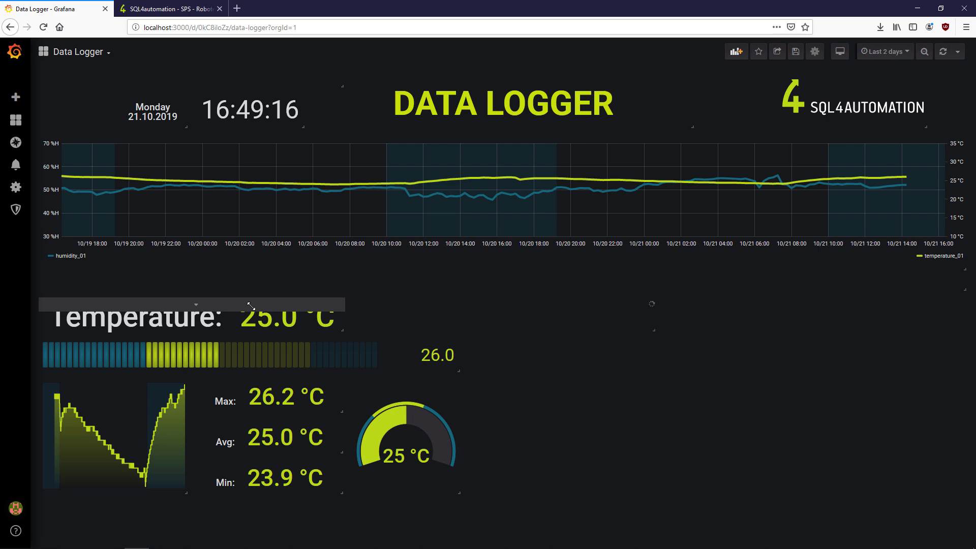
- Move the duplicate gauge, bar gauge, sparkline and Max stat into the right column, widening the gauge
scroll(284, 338, "down", 2)
scroll(283, 389, "up", 2)
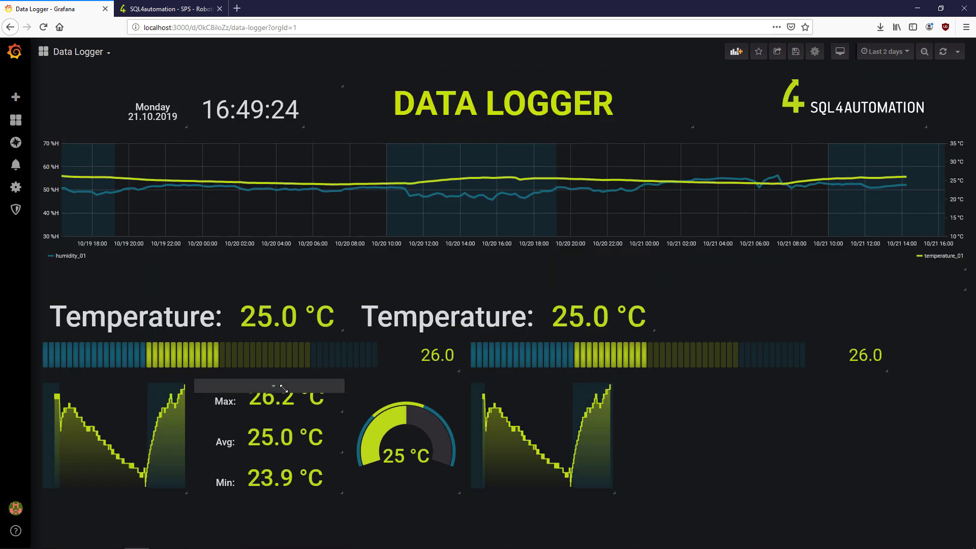
left_click(404, 386)
left_click_drag(407, 386, 908, 401)
left_click_drag(868, 441, 941, 443)
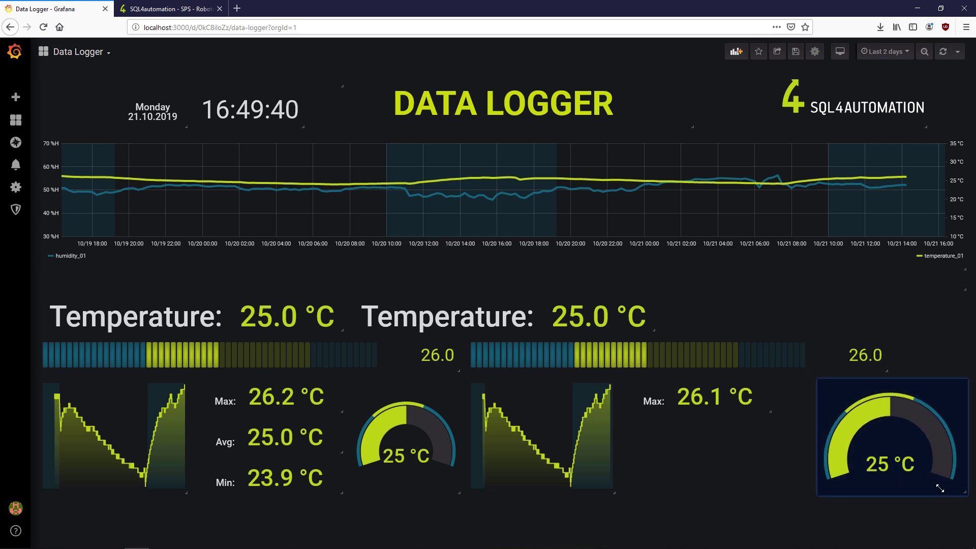
left_click_drag(566, 342, 646, 343)
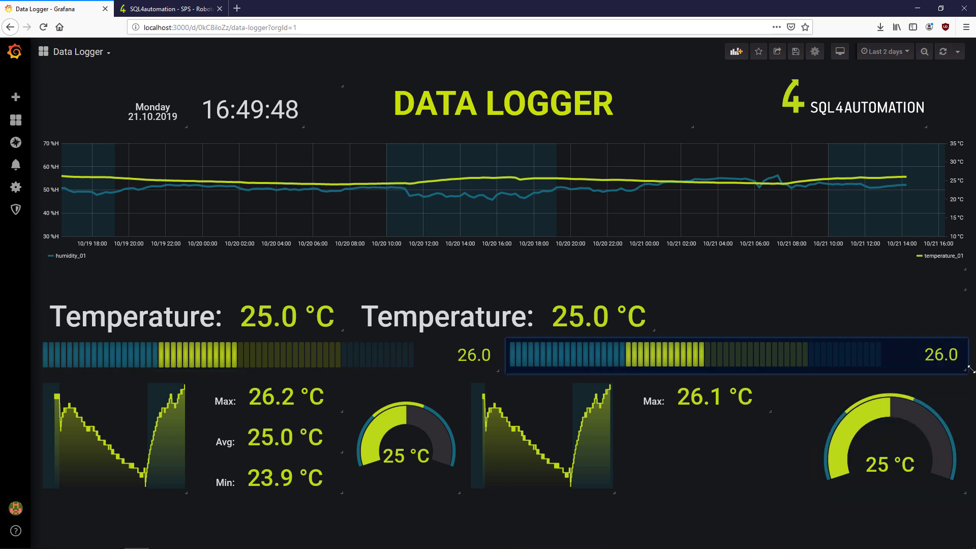
left_click_drag(557, 386, 707, 458)
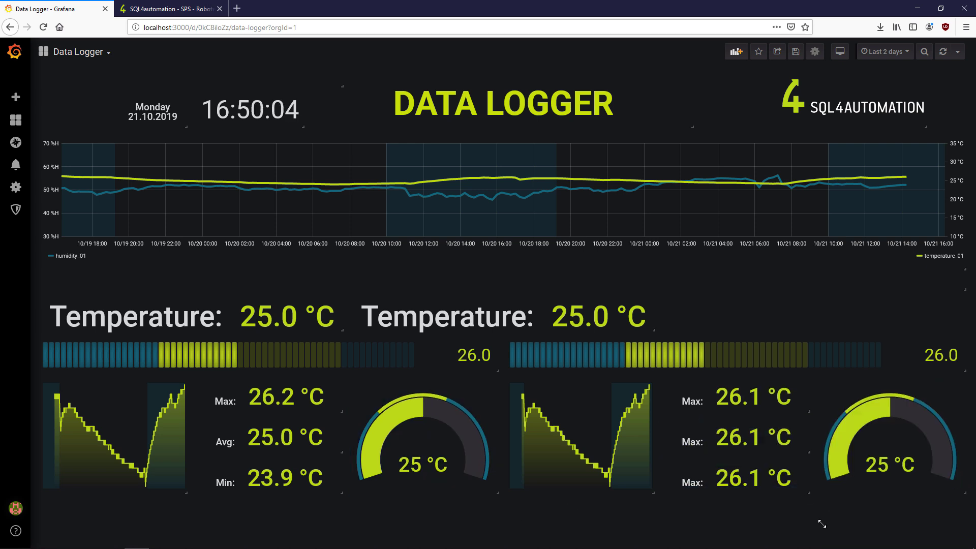
left_click_drag(461, 307, 617, 312)
- Change the duplicate stat's query filter to humidity_01
key("e")
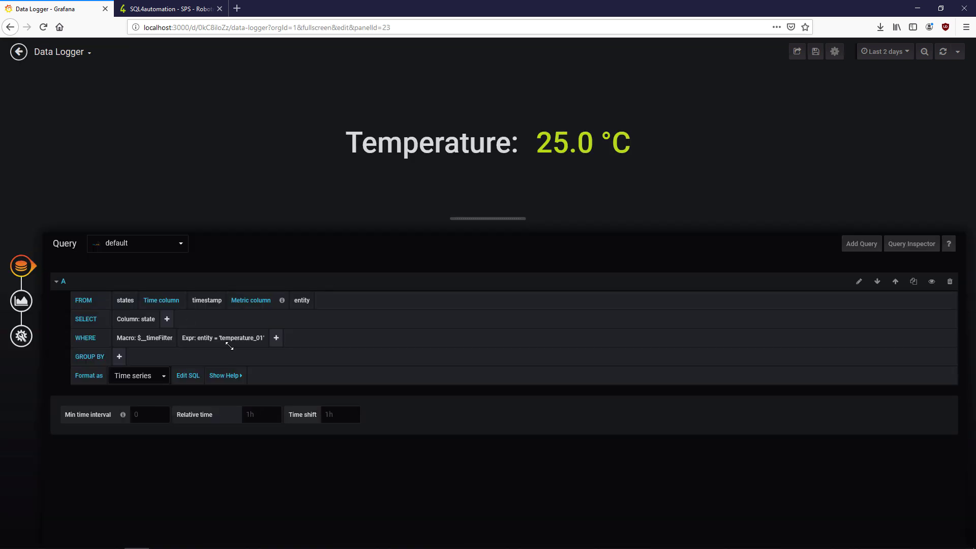
left_click(236, 341)
type("'humidity_01'")
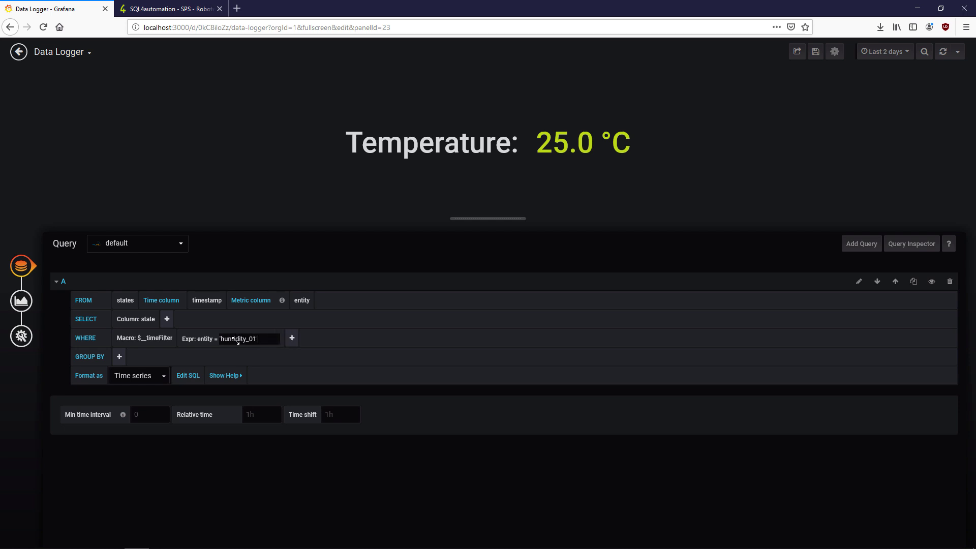
key("Return")
- Give the stat the prefix 'Humidity:' and the unit Humidity (%H)
left_click(21, 301)
left_click(110, 312)
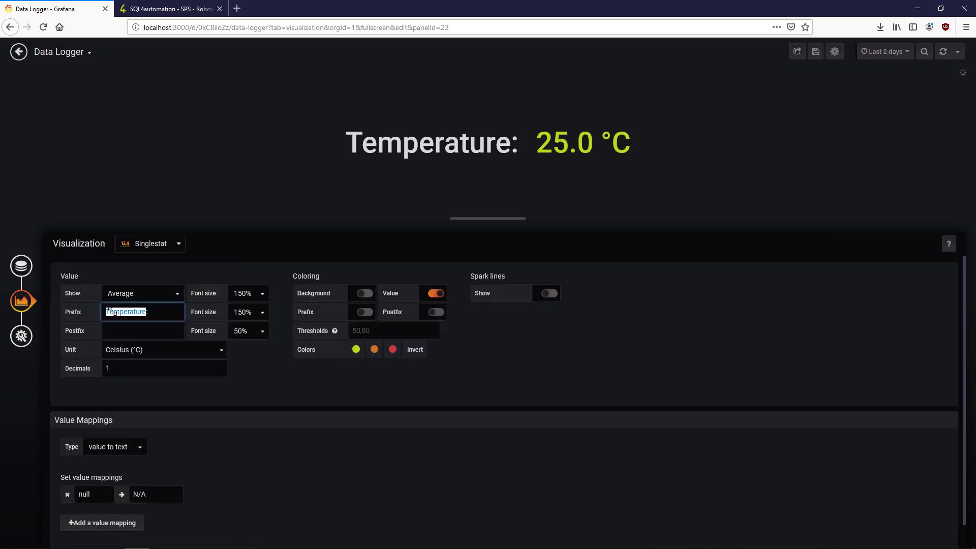
type("Humidity:")
left_click(139, 350)
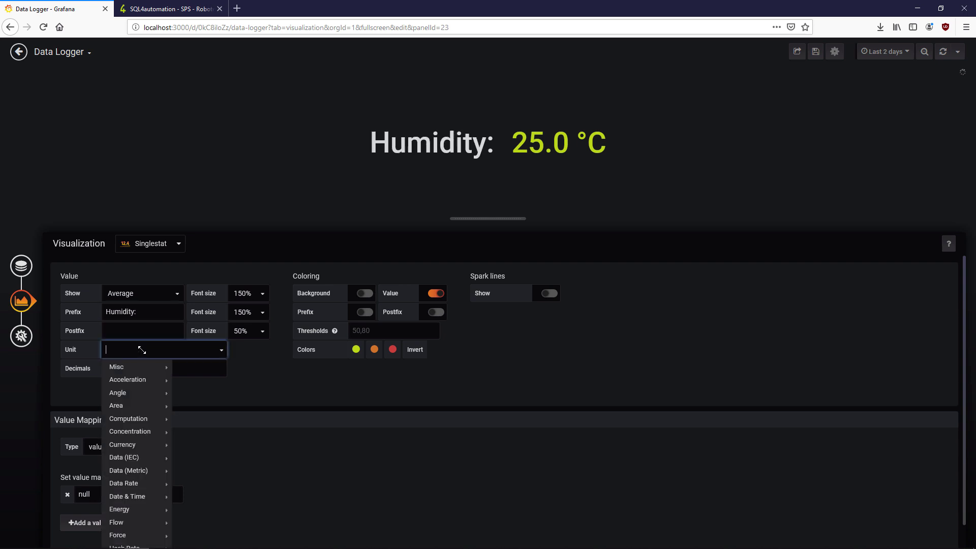
type("humid")
left_click(139, 367)
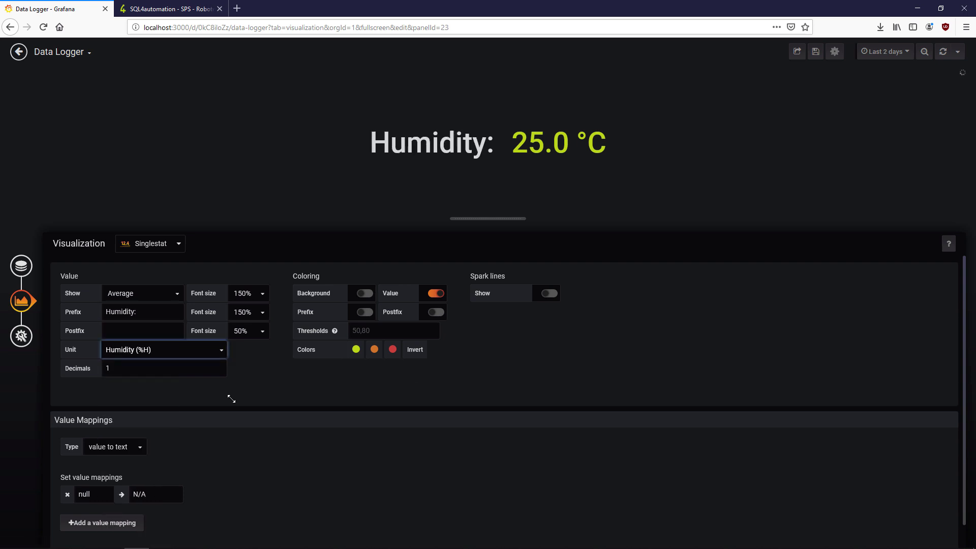
left_click(18, 51)
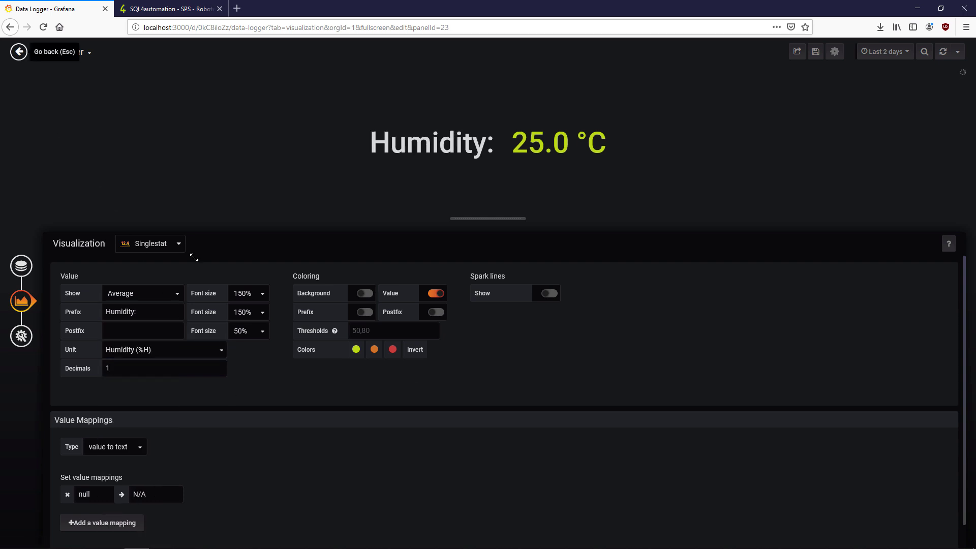
- Point the bar gauge's filter expression at humidity_01
key("e")
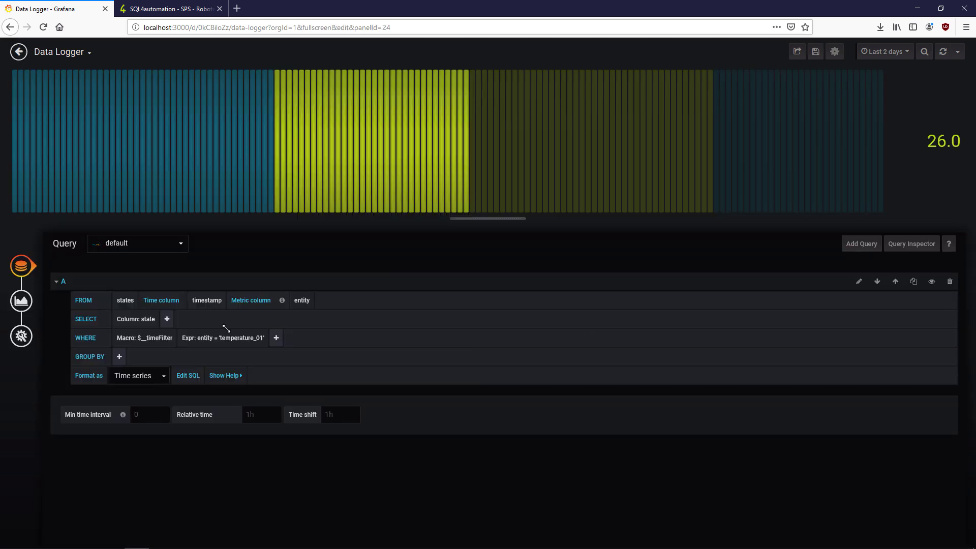
left_click(234, 337)
key("BackSpace")
key("BackSpace")
key("BackSpace")
key("BackSpace")
key("BackSpace")
key("BackSpace")
key("BackSpace")
key("BackSpace")
key("BackSpace")
key("BackSpace")
key("BackSpace")
key("BackSpace")
key("BackSpace")
key("BackSpace")
key("BackSpace")
type("humidity_01")
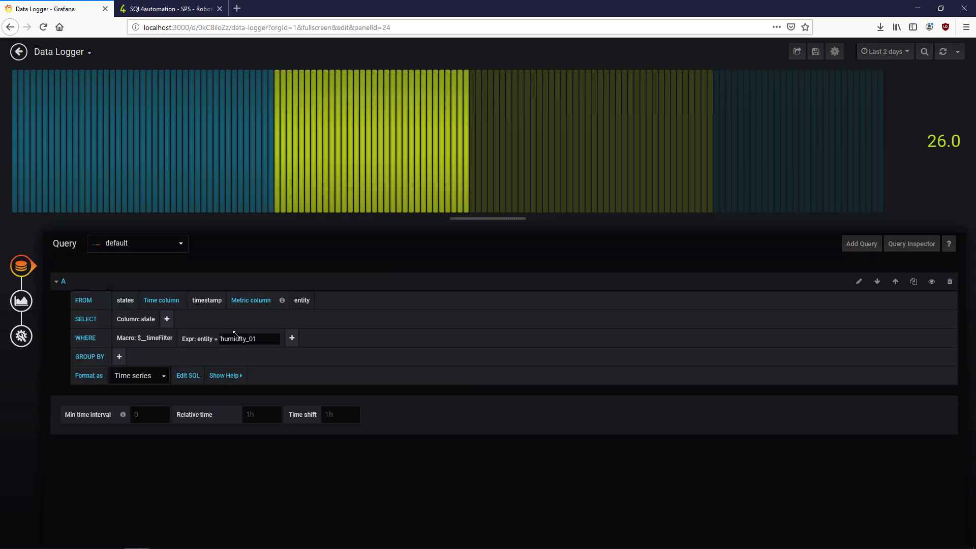
type("'")
- Set the bar gauge maximum to 100 with thresholds at 40 and 60
left_click(21, 301)
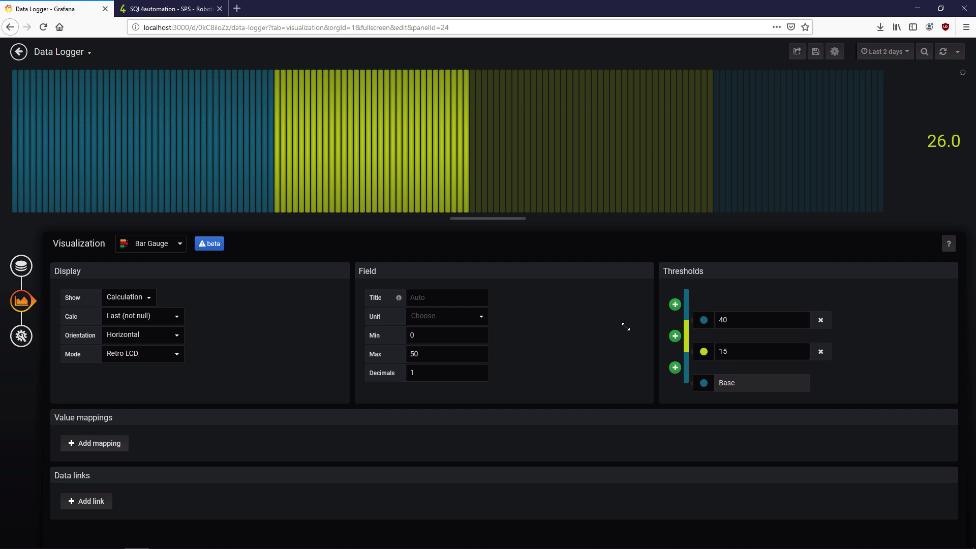
left_click(735, 317)
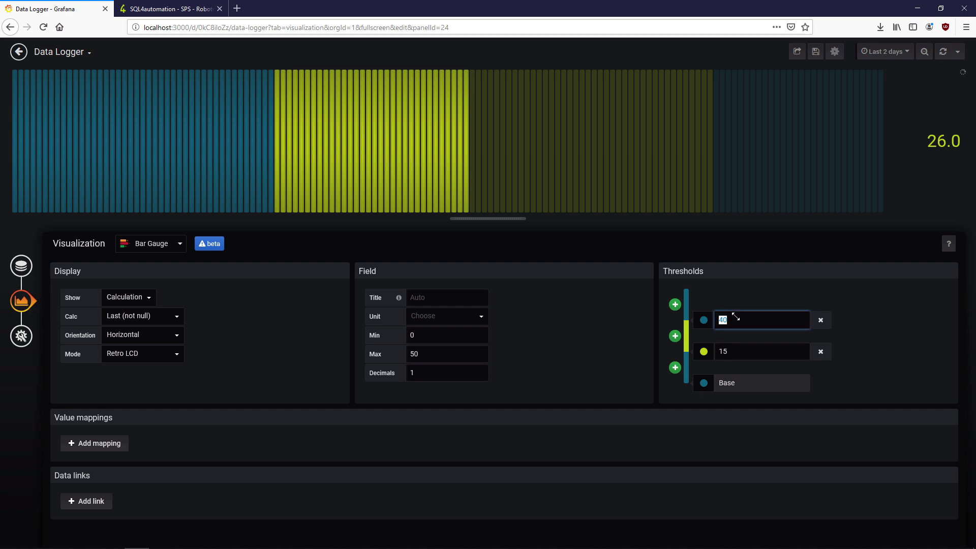
left_click(715, 349)
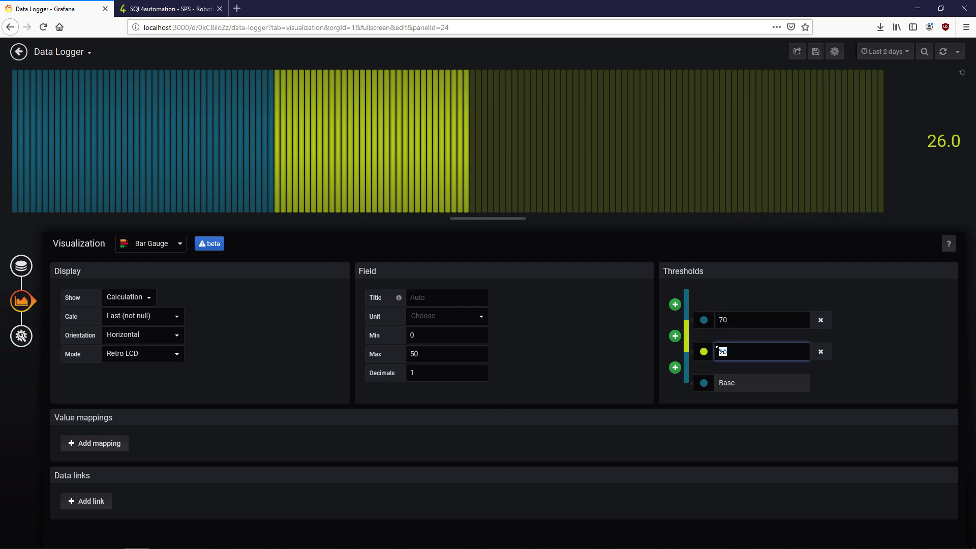
left_click(774, 327)
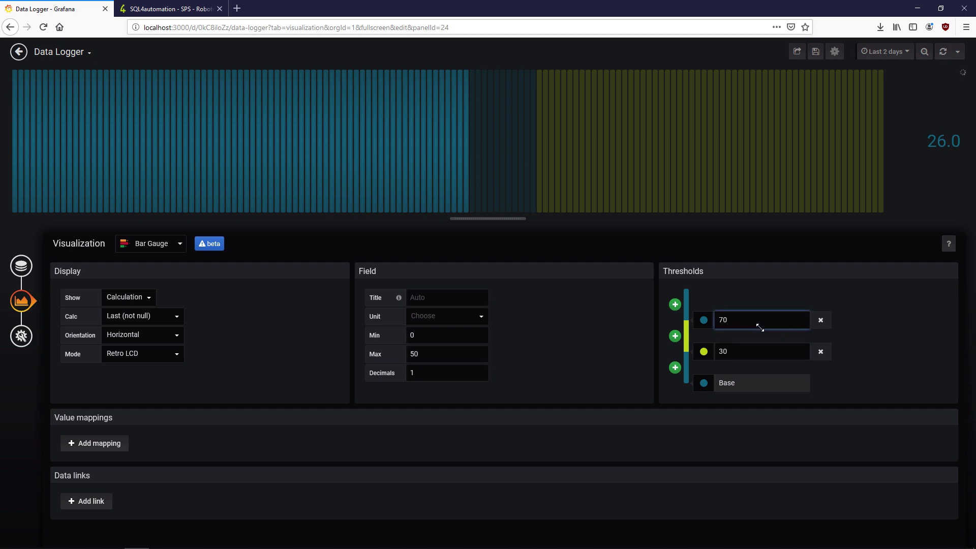
double_click(450, 355)
type("100")
left_click(744, 355)
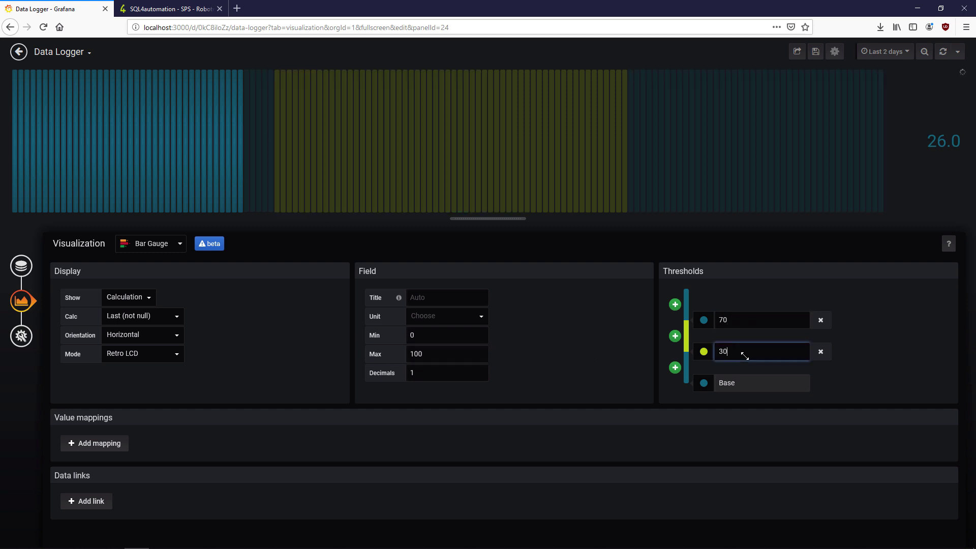
left_click(724, 320)
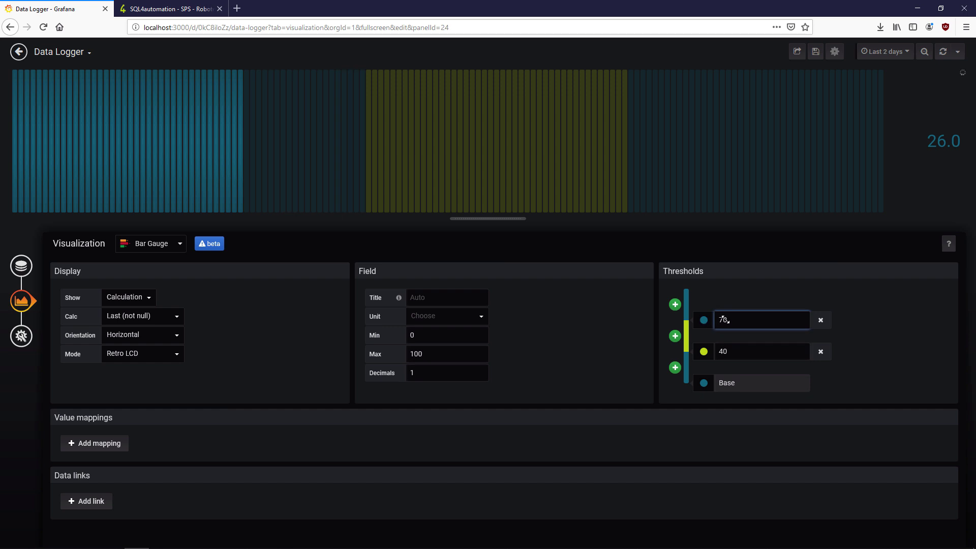
left_click(675, 290)
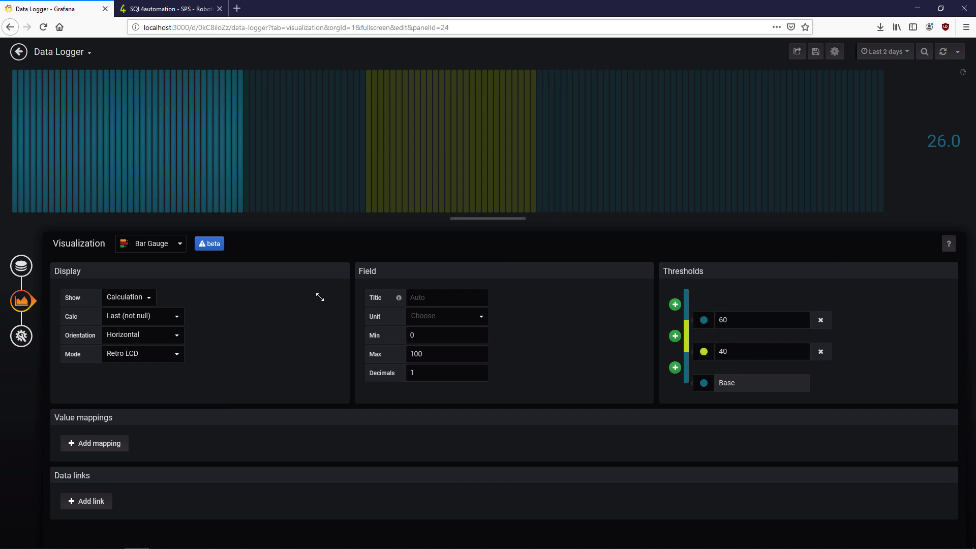
left_click(22, 265)
- Change the sparkline query's WHERE expr from temperature_01 to 'humidity_01' and check its graph options
left_click(18, 51)
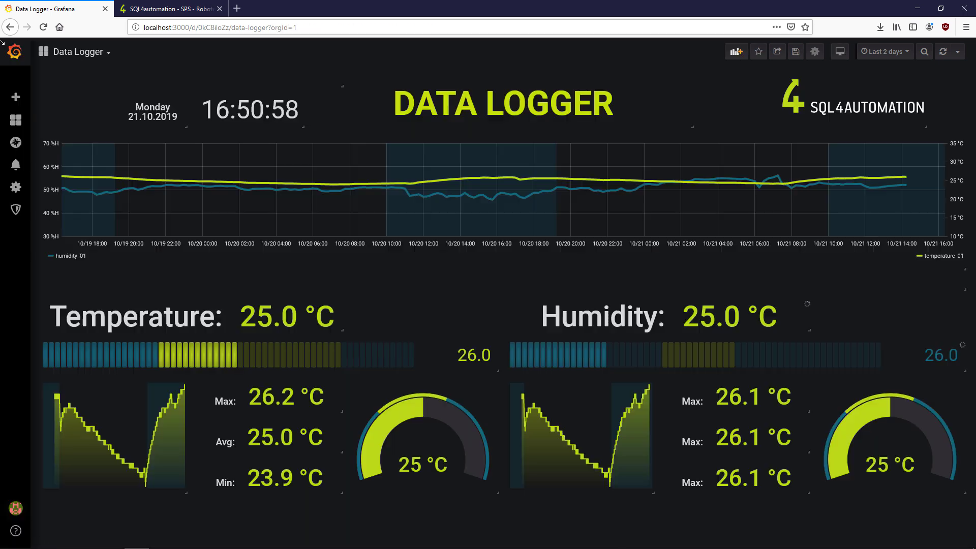
key("e")
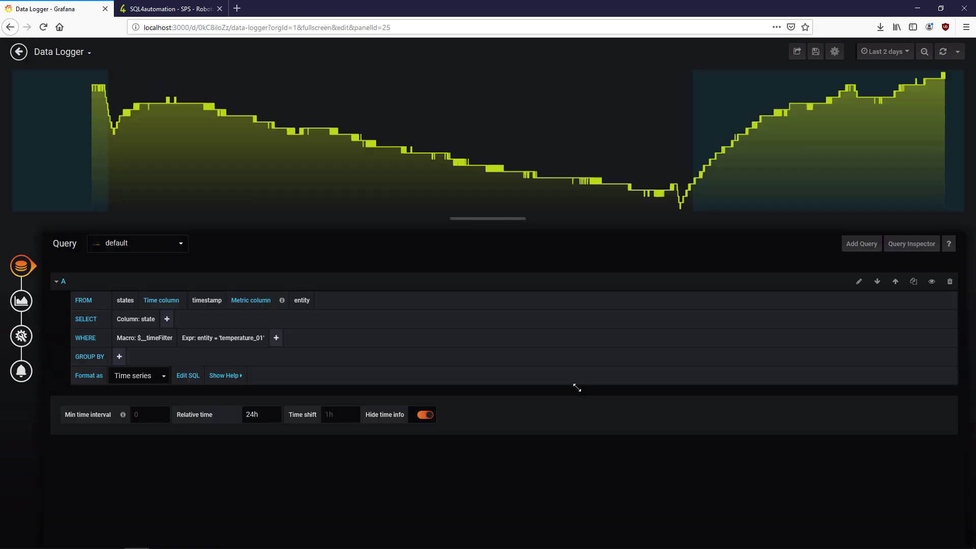
left_click(227, 341)
type("^humidi")
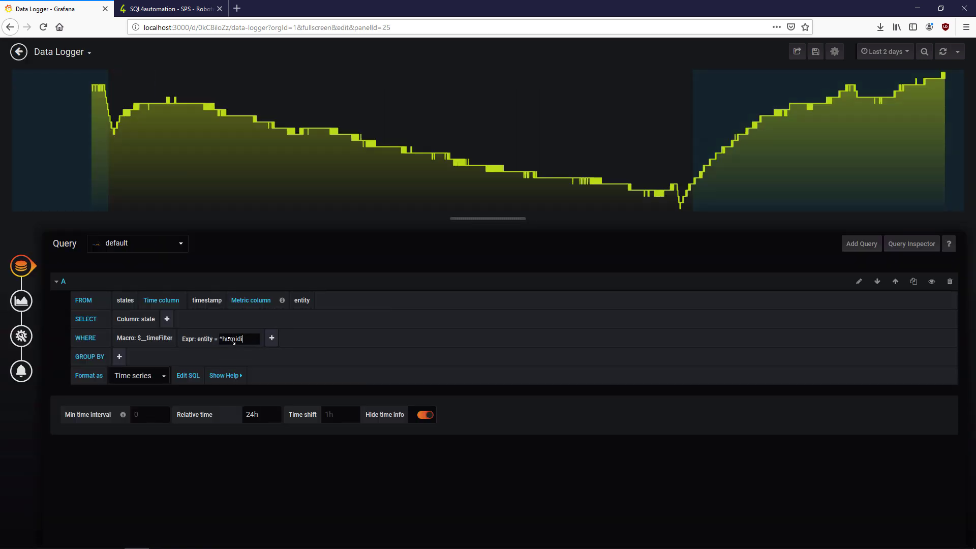
type("umidity_01'")
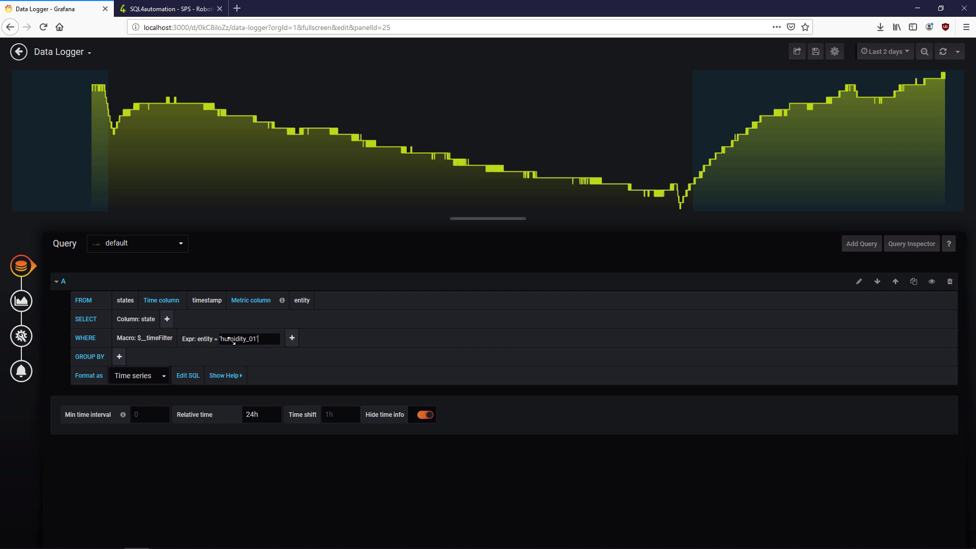
key("ctrl+a")
left_click(20, 300)
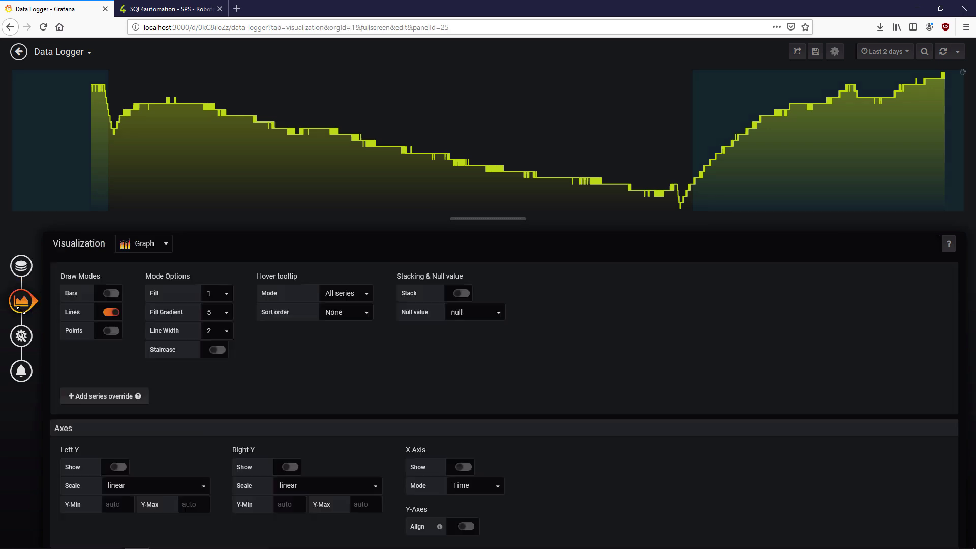
scroll(638, 373, "down", 7)
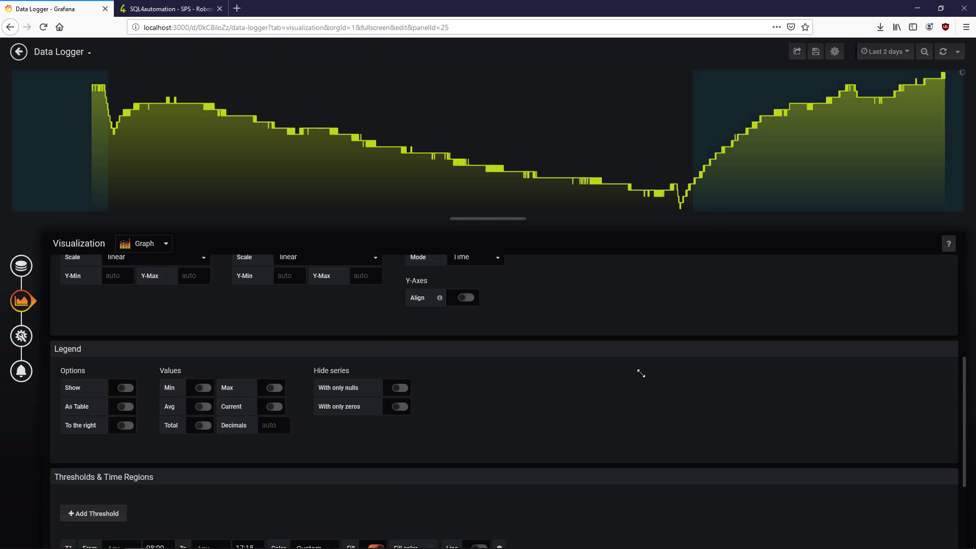
scroll(645, 361, "up", 7)
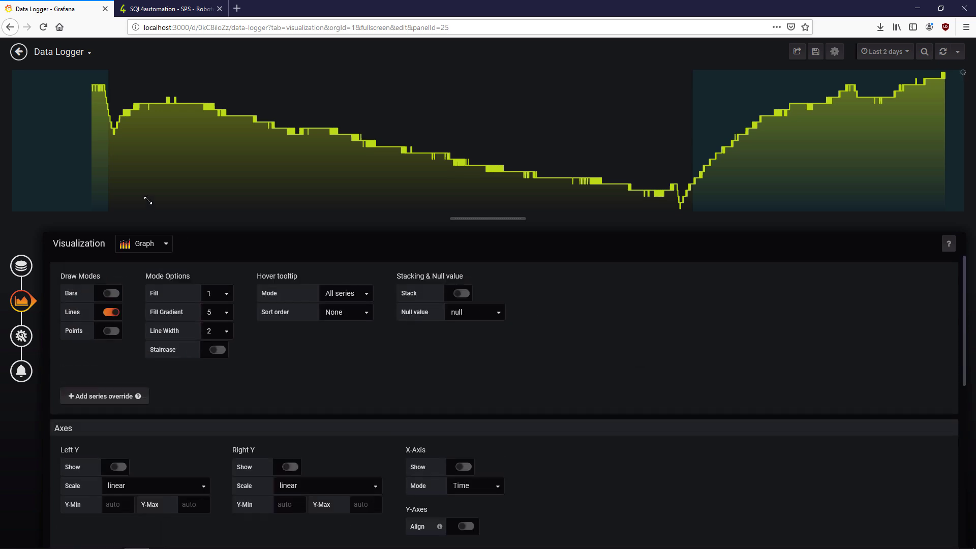
key("Escape")
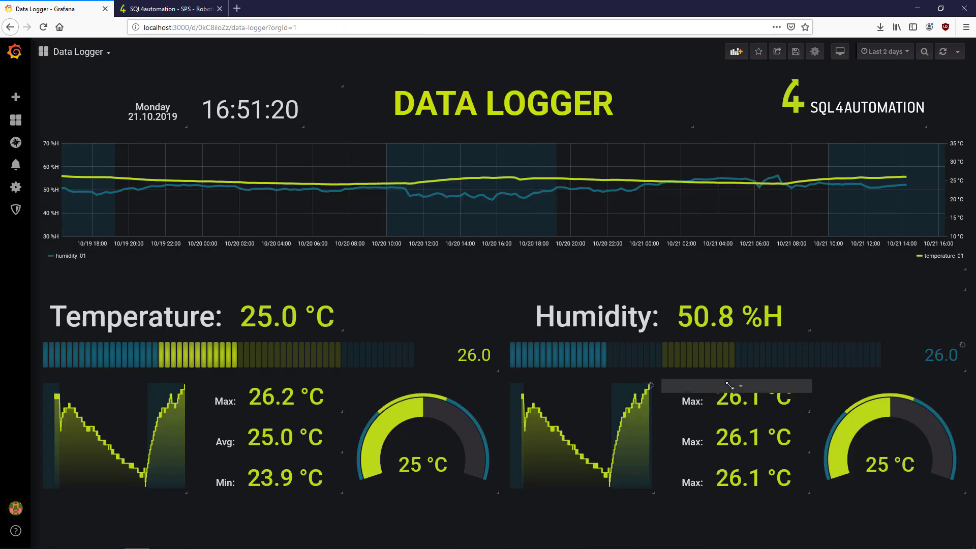
- Set the humidity Max stat's unit to Humidity (%H)
key("e")
left_click(234, 339)
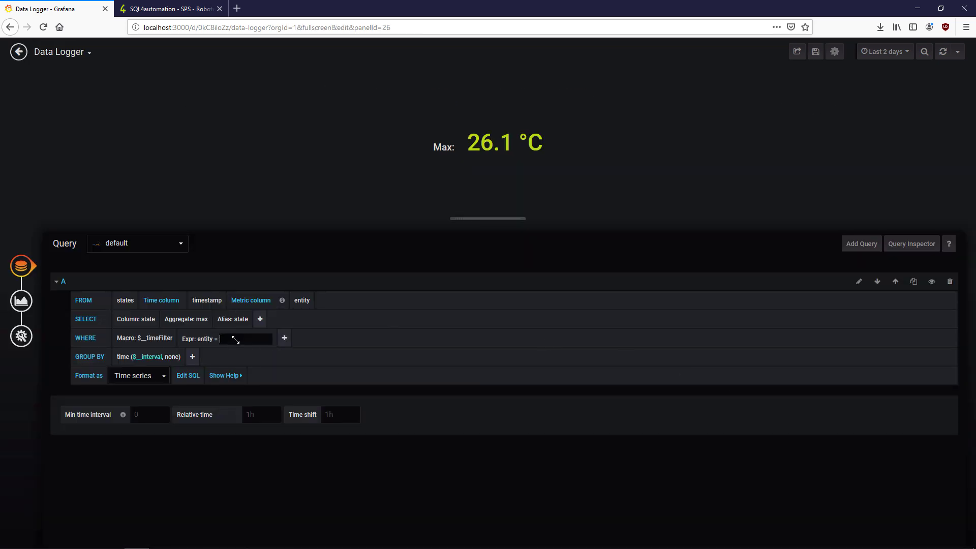
left_click(21, 300)
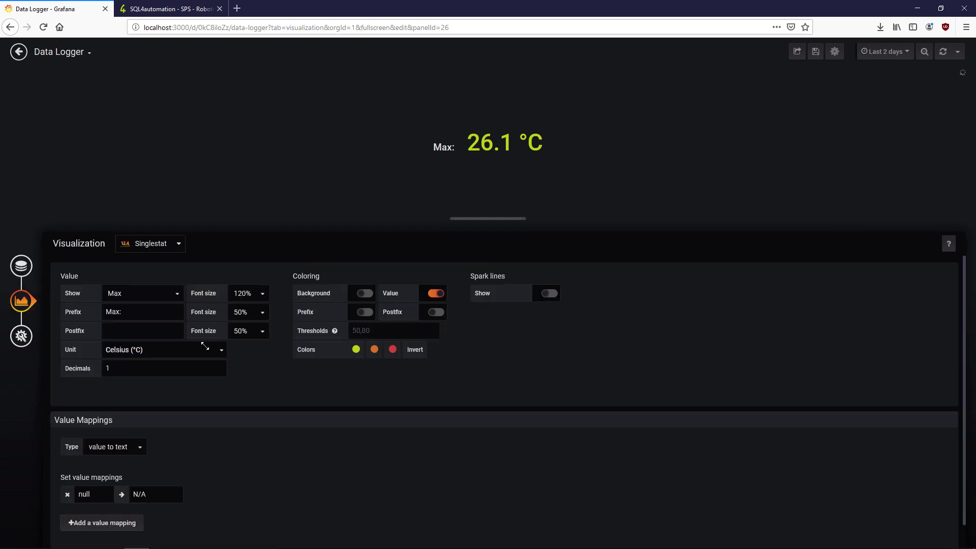
left_click(212, 348)
type("humid")
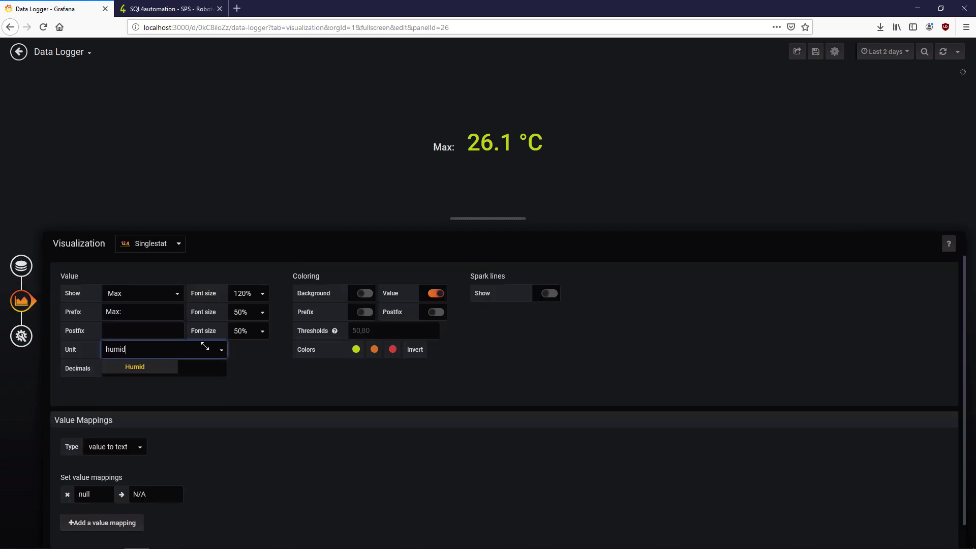
left_click(147, 366)
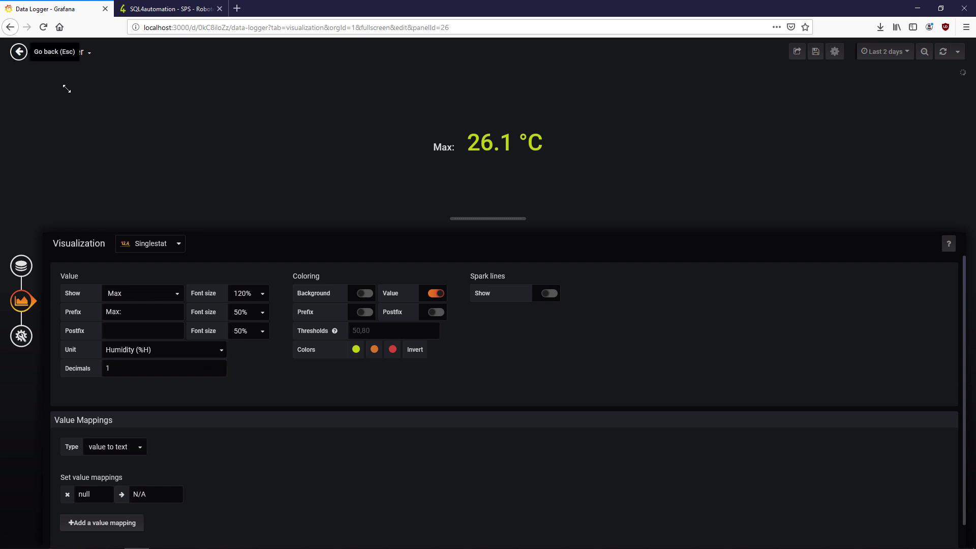
key("Escape")
- Make the middle stat show the average with prefix 'Avg:' and unit Humidity (%H)
key("e")
left_click(242, 338)
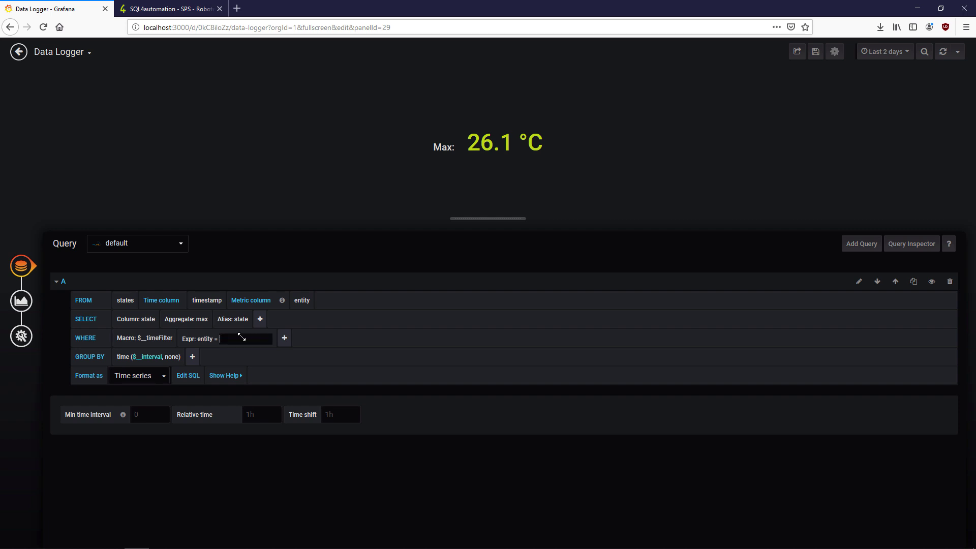
key("ctrl+v")
left_click(21, 300)
left_click(142, 293)
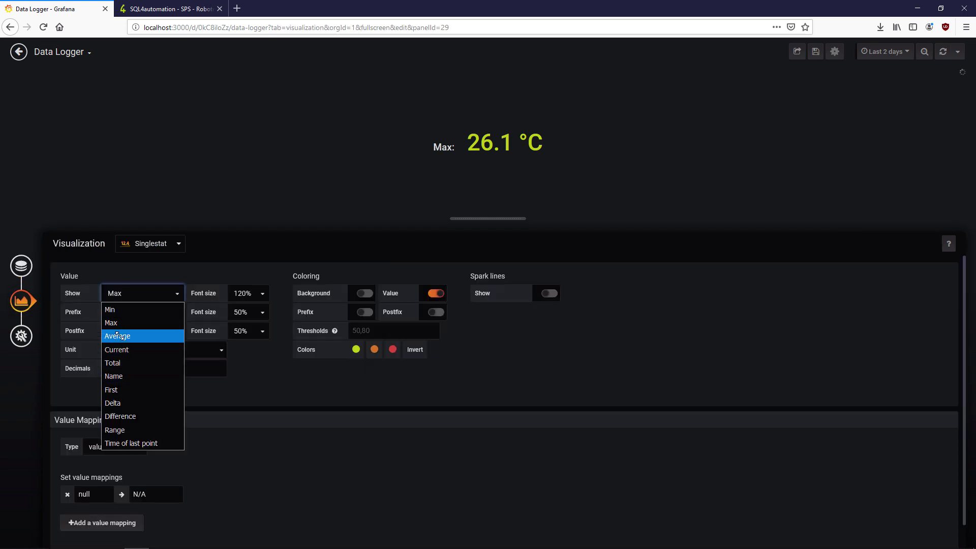
left_click(118, 336)
left_click(125, 313)
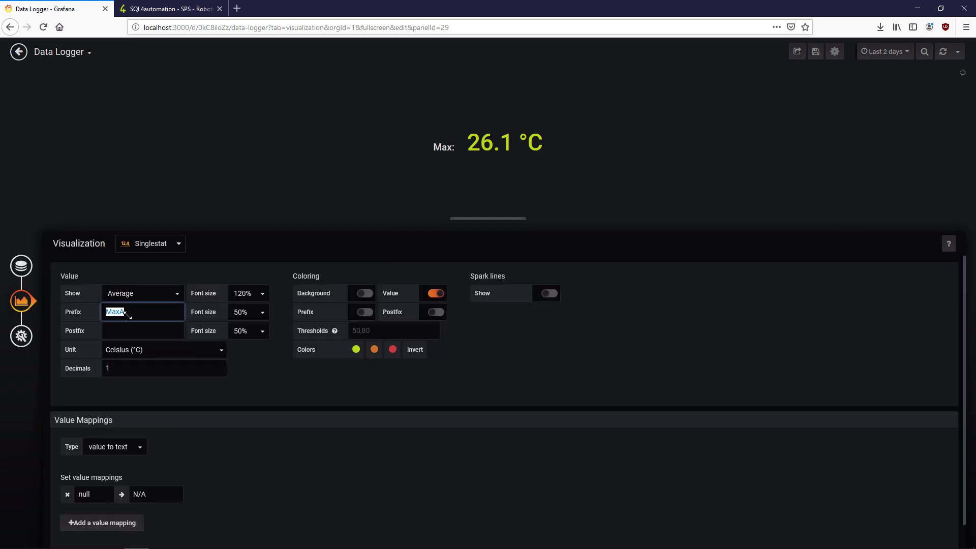
type("Avg:")
left_click(246, 380)
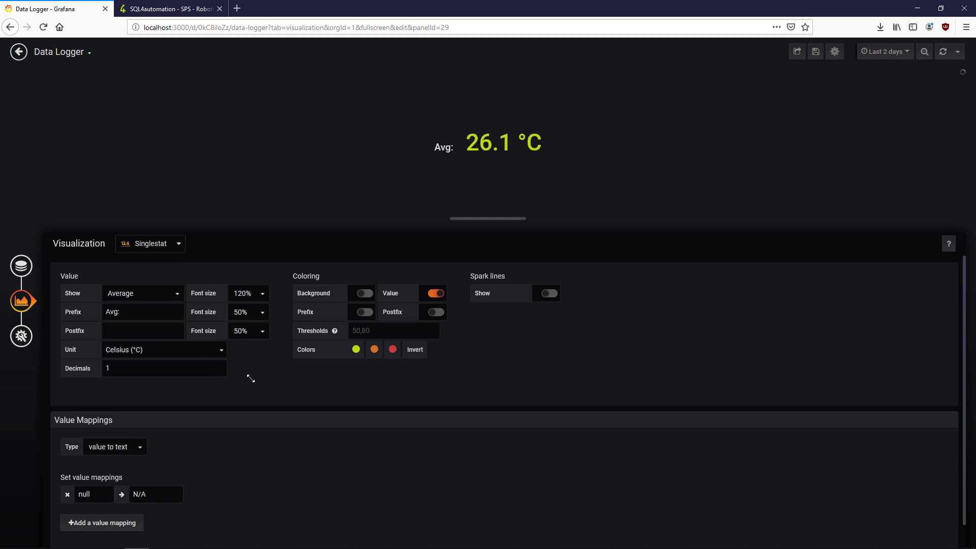
left_click(217, 351)
type("humi")
key("Return")
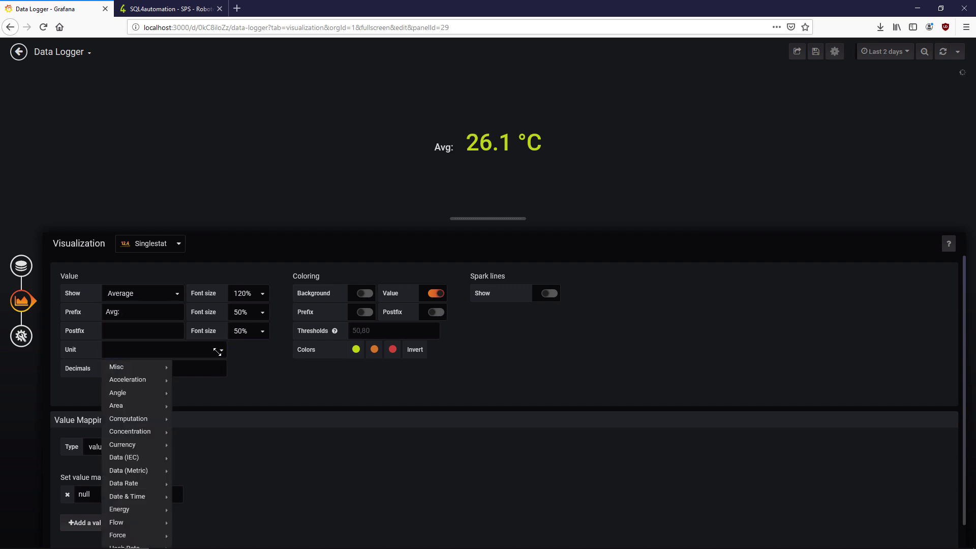
key("Escape")
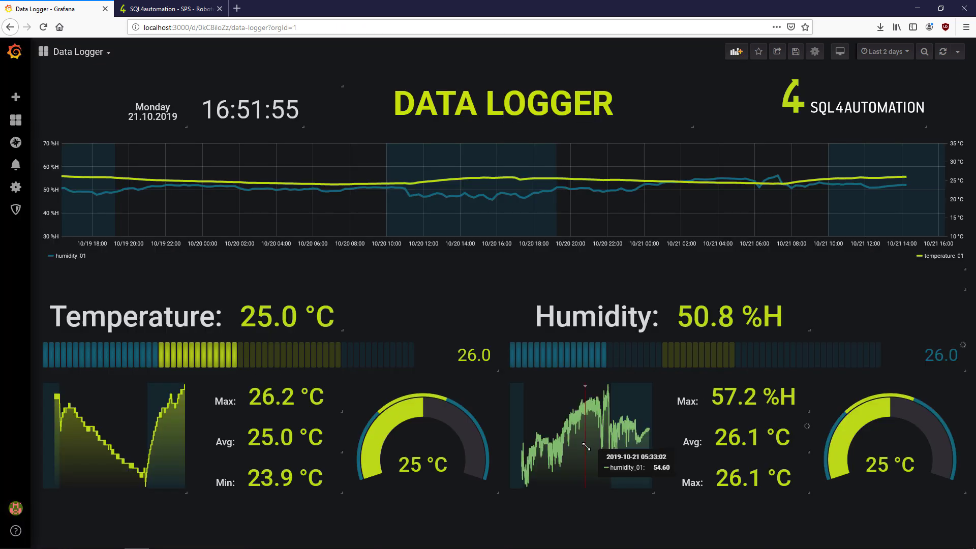
- Filter the bottom stat on 'humidity_01' and show Min with prefix 'Min:' in Humidity (%H)
key("e")
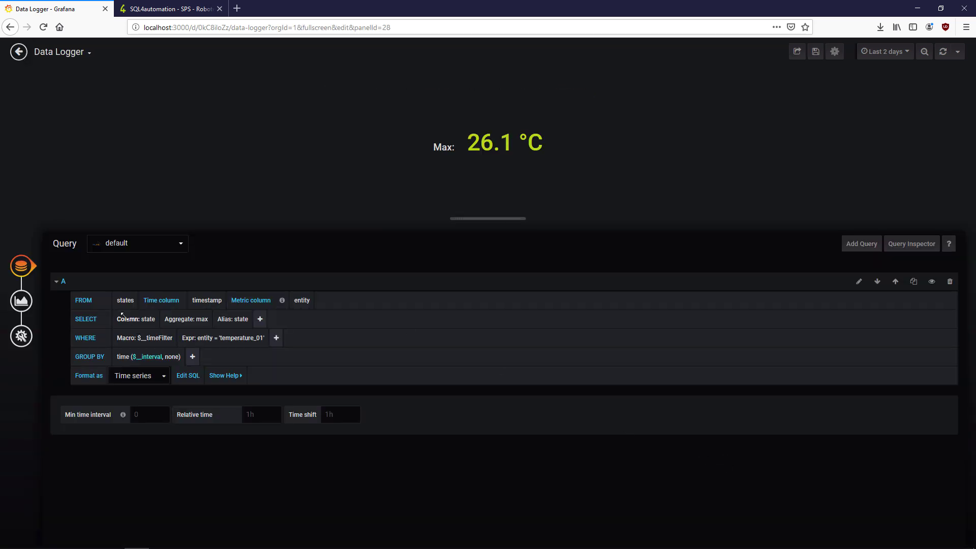
left_click(223, 338)
type("'humidity_01'")
left_click(21, 300)
left_click(121, 295)
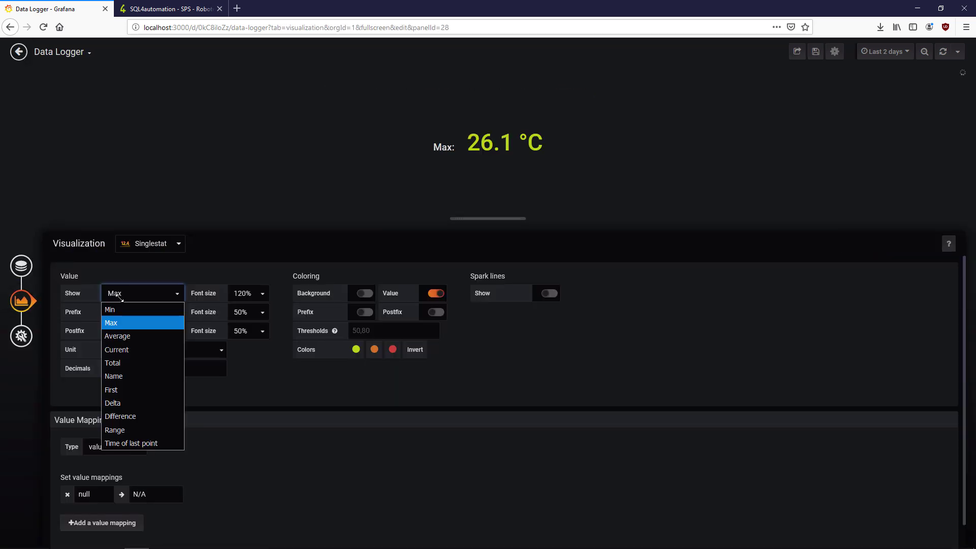
left_click(118, 311)
double_click(118, 312)
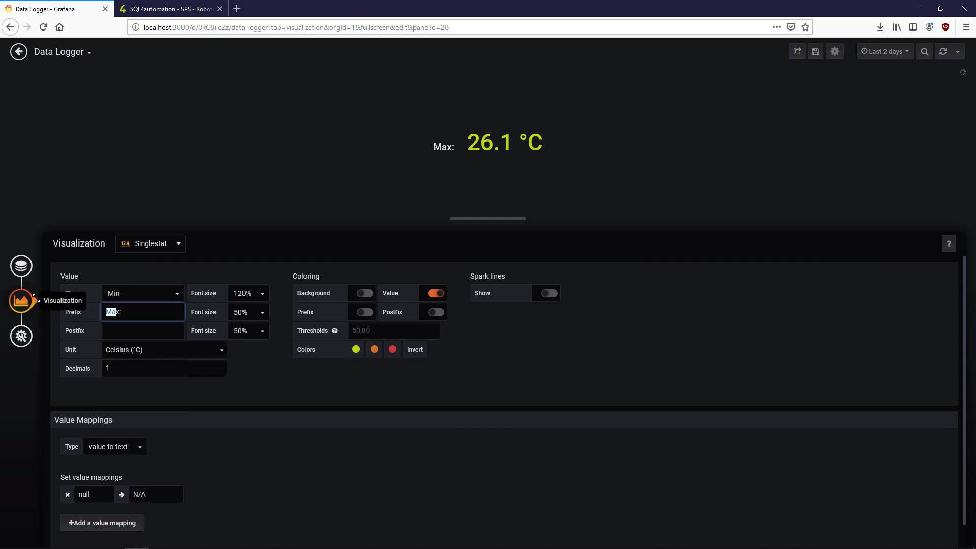
type("Min:")
left_click(141, 349)
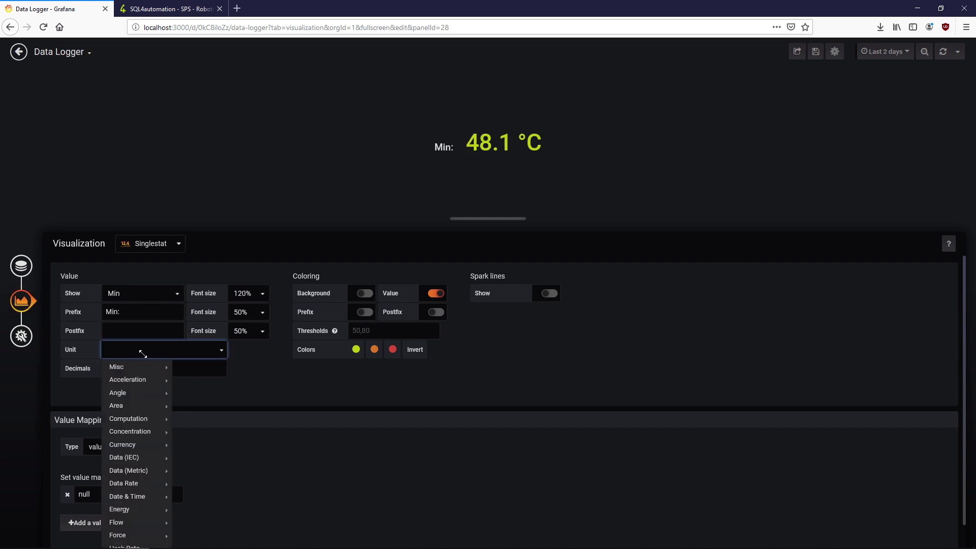
type("humid")
key("Return")
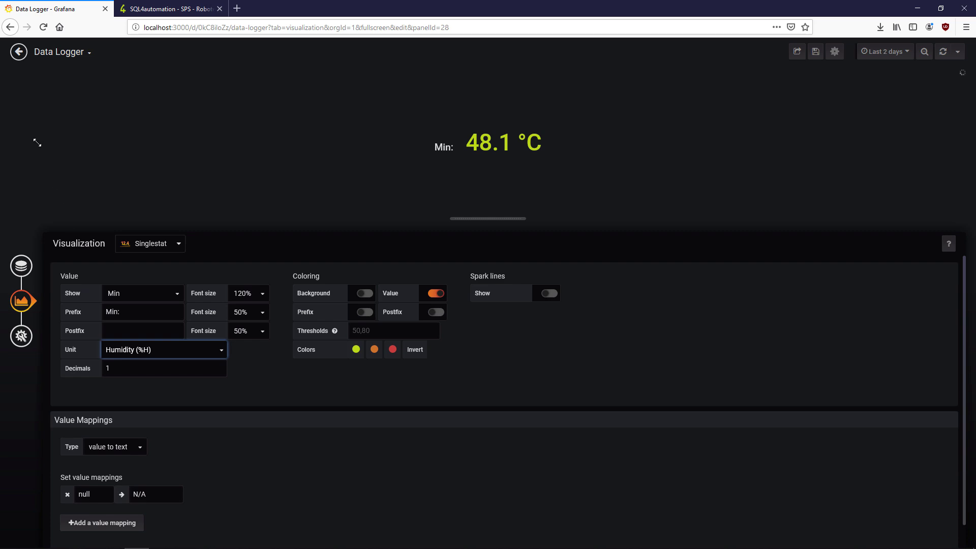
left_click(18, 52)
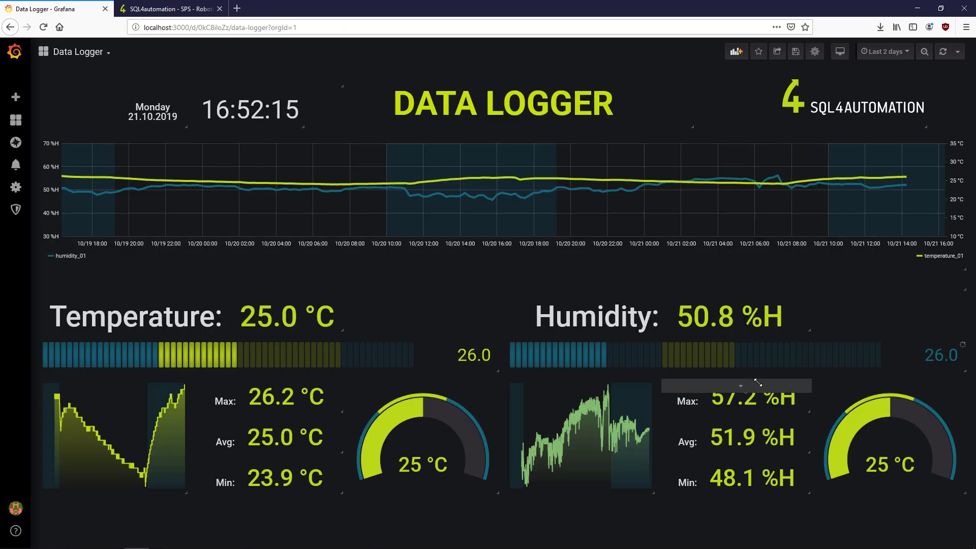
- Set the gauge unit to Humidity (%H) and its maximum to 100
key("e")
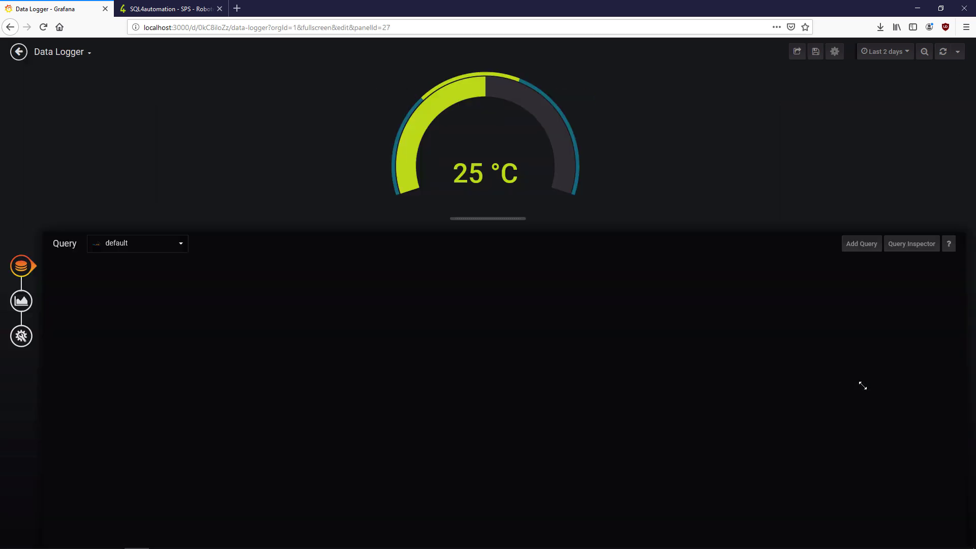
left_click(229, 340)
left_click(21, 300)
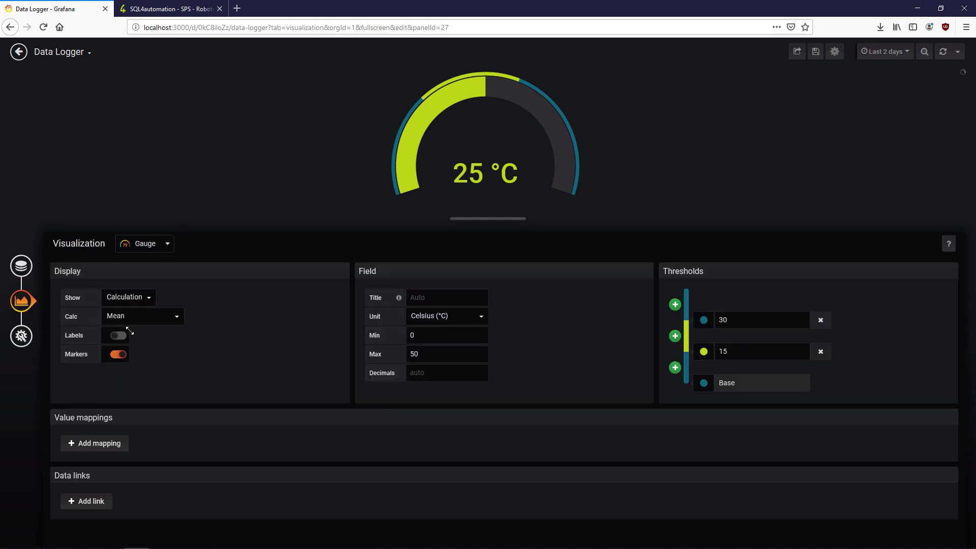
left_click(469, 312)
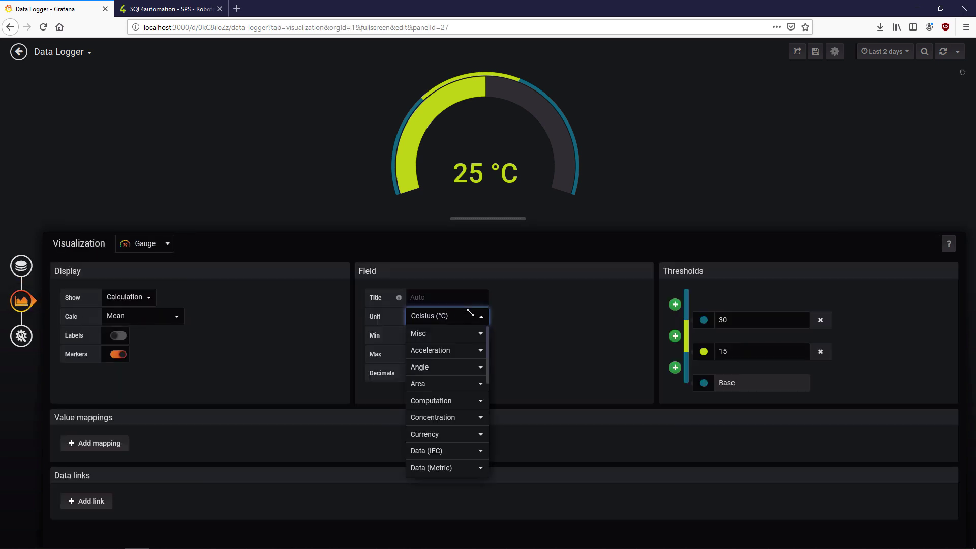
type("Humi")
left_click(459, 344)
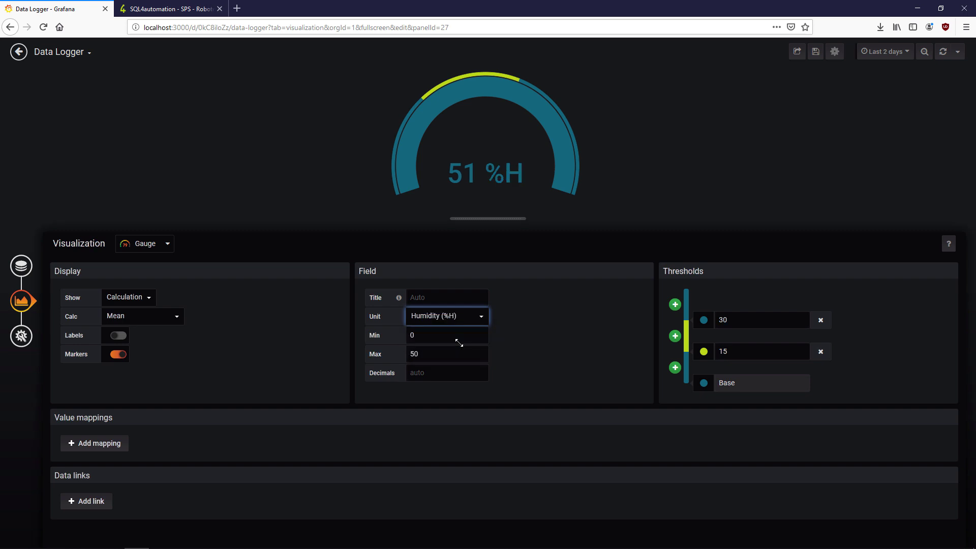
left_click(437, 352)
type("100")
left_click(551, 351)
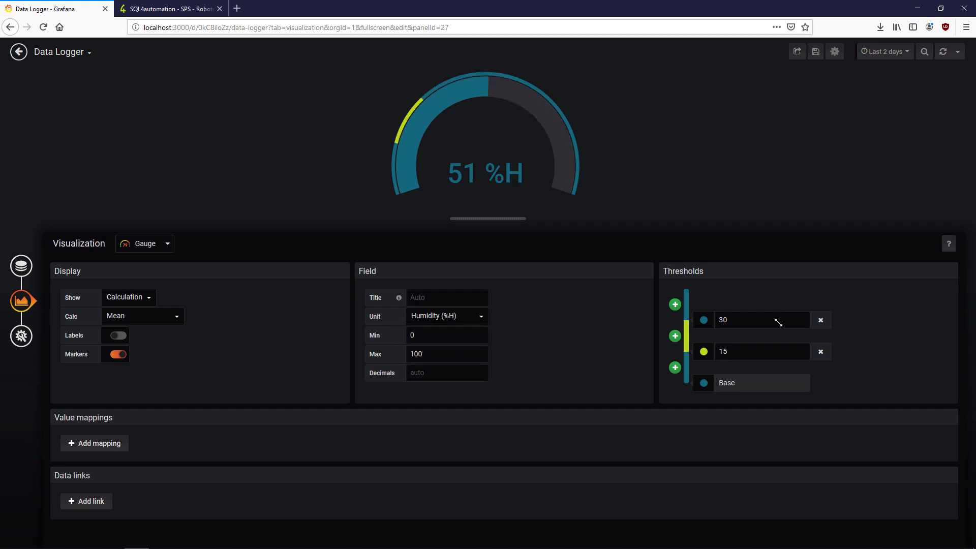
- Change the gauge's upper threshold from 30 to 60, leaving the lower one at 40
double_click(779, 323)
type("60")
left_click(751, 353)
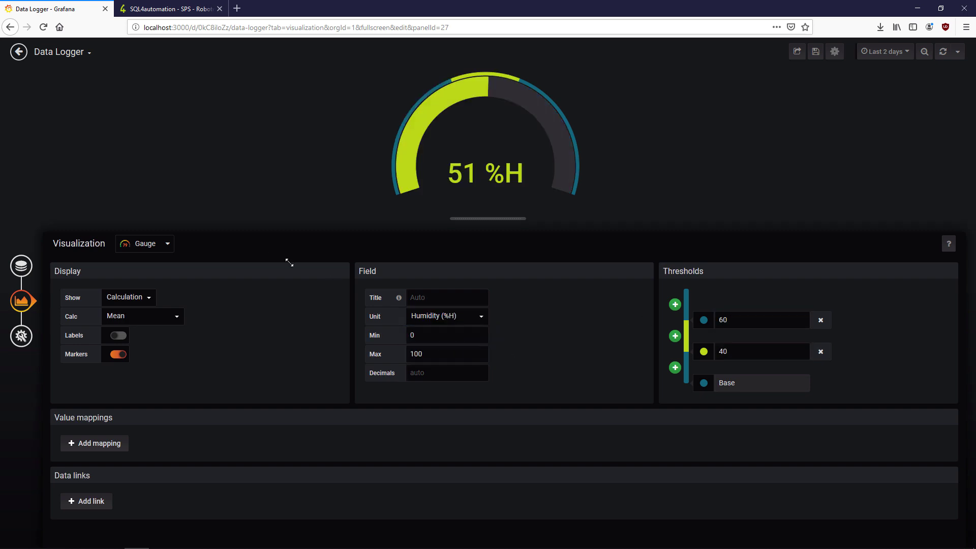
left_click(18, 52)
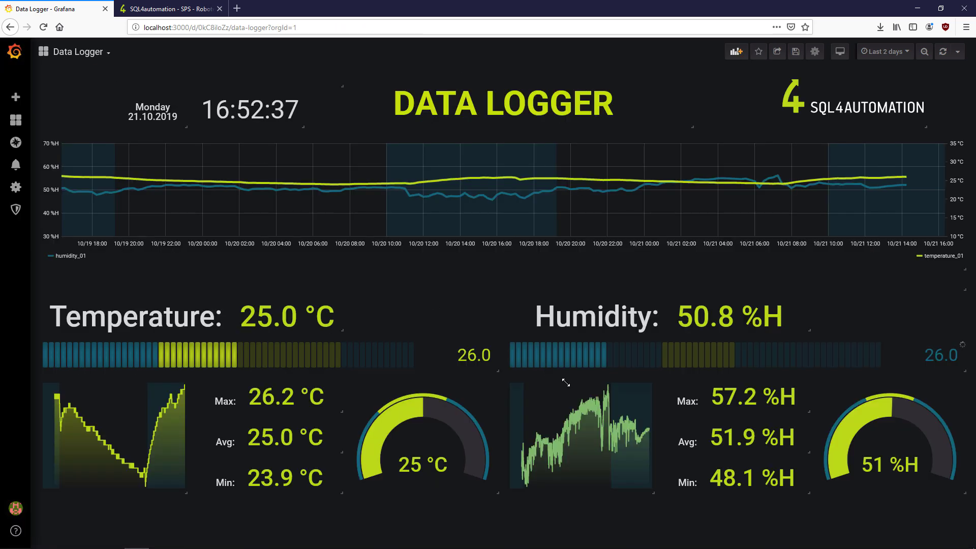
- Hide the sparkline's left Y axis and turn on its legend
key("e")
left_click(20, 336)
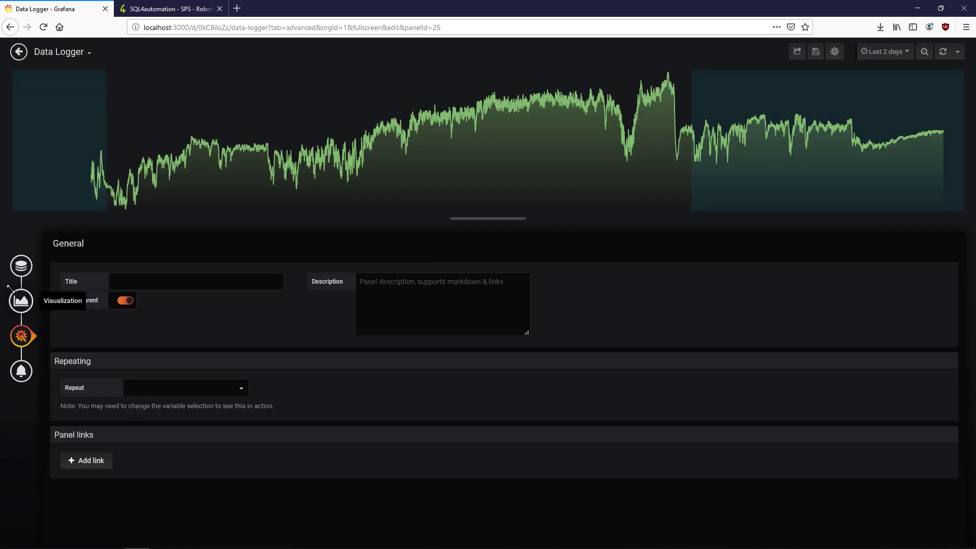
left_click(21, 301)
left_click(119, 468)
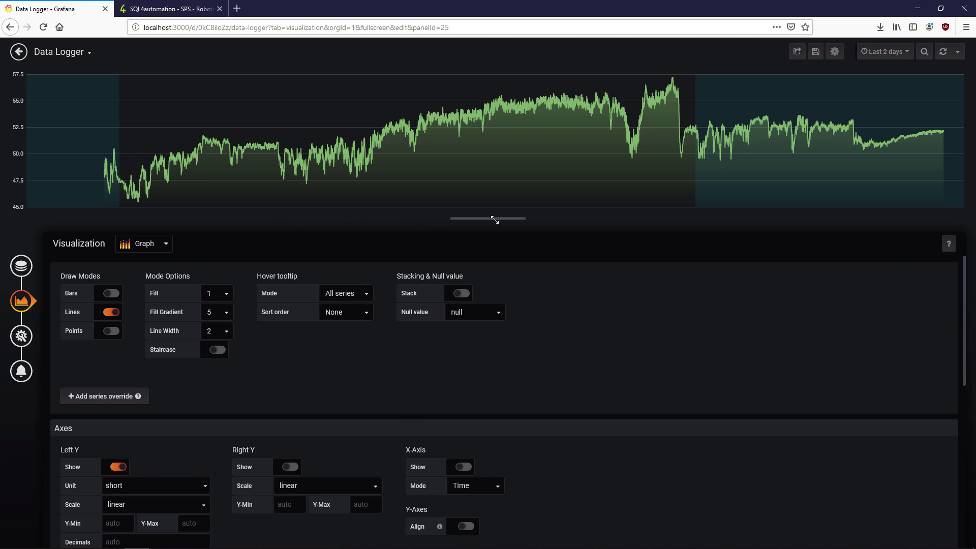
left_click(118, 467)
scroll(219, 381, "down", 3)
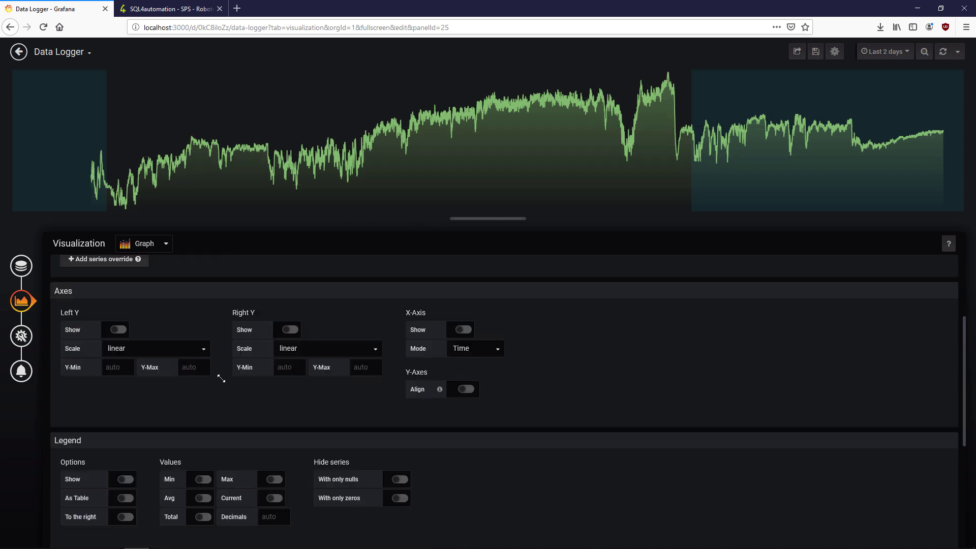
left_click(125, 479)
- Paste a custom hex colour code from the notes as the sparkline's series colour
left_click(18, 200)
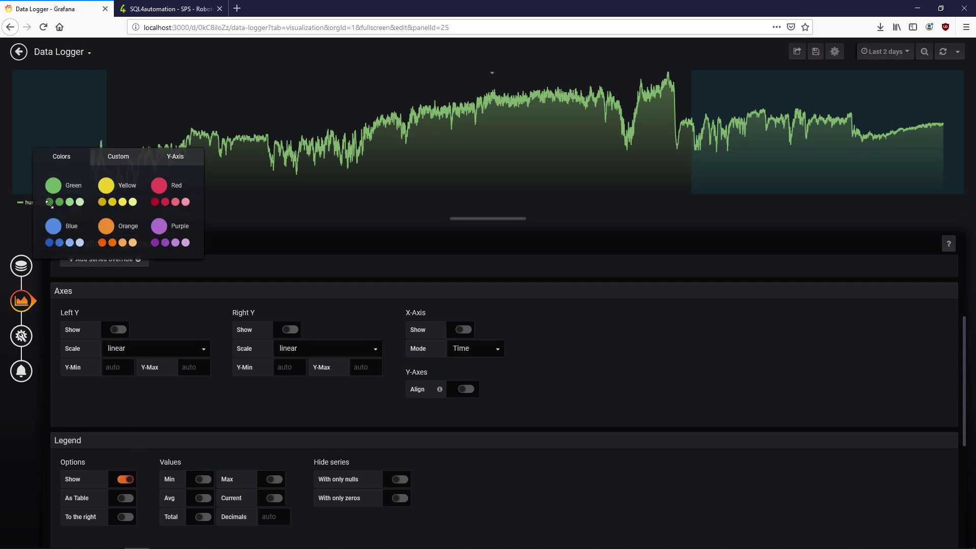
left_click(141, 158)
double_click(137, 265)
key("alt+Tab")
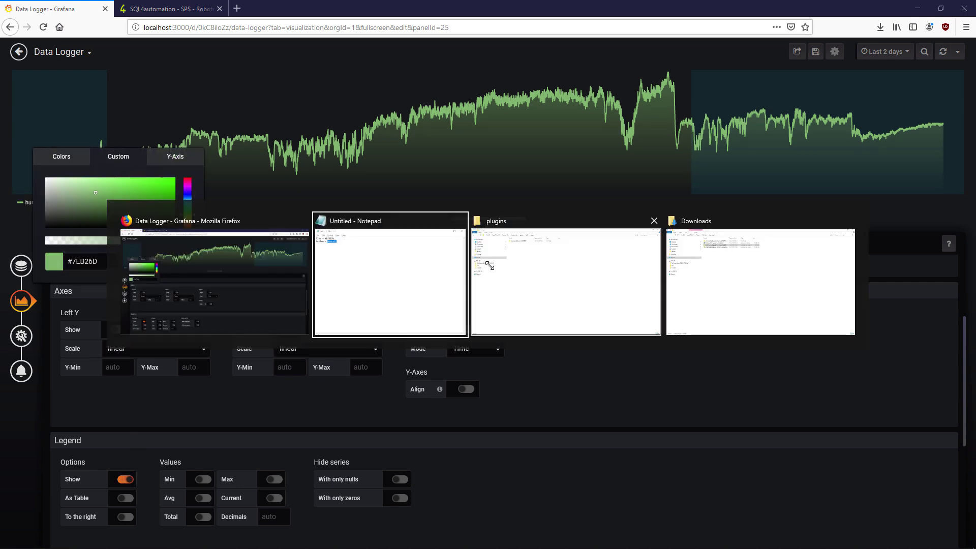
double_click(152, 179)
left_click(35, 218)
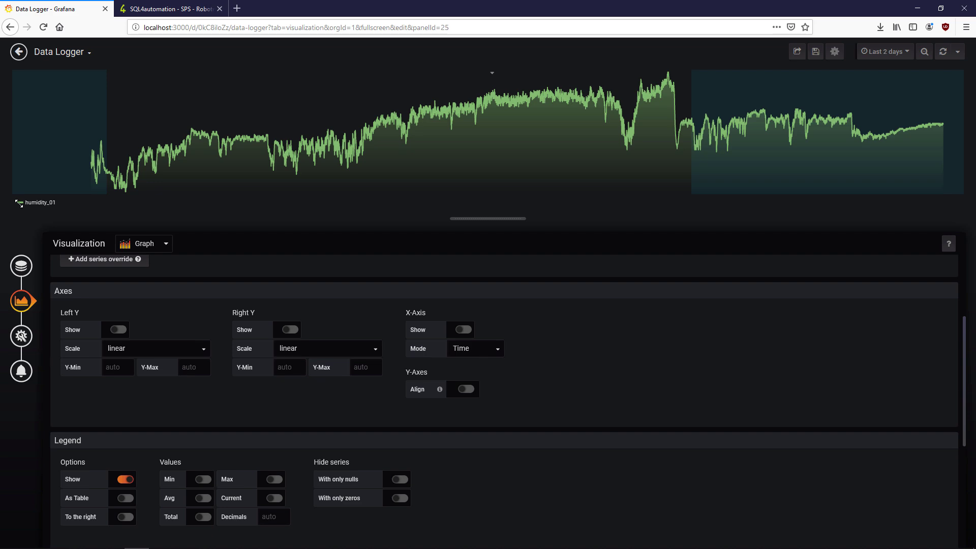
left_click(19, 202)
left_click(117, 154)
double_click(102, 261)
key("ctrl+v")
left_click(646, 373)
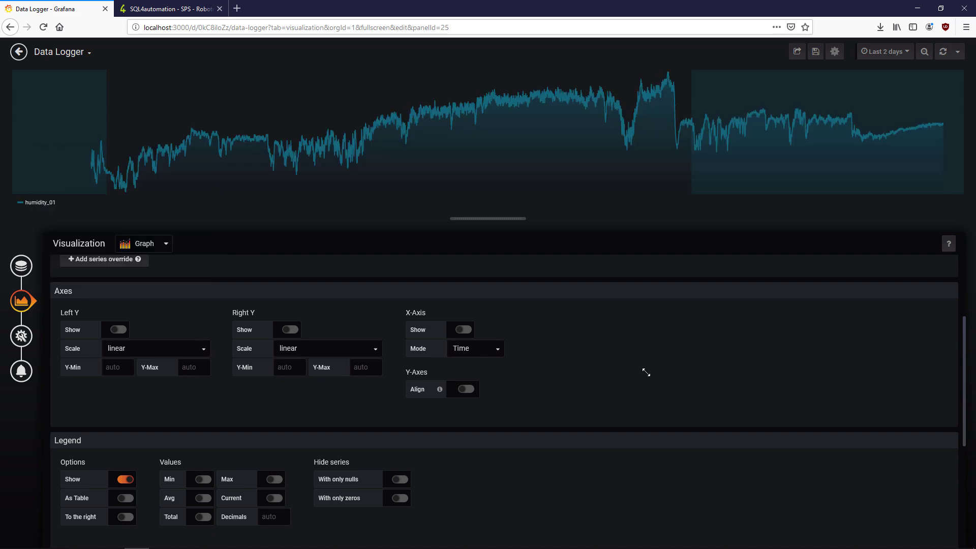
left_click(19, 52)
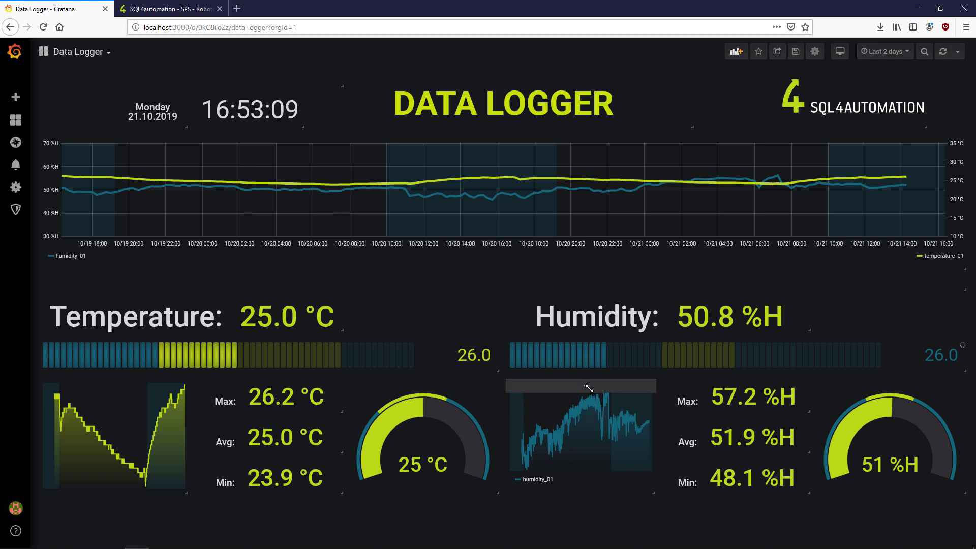
- Replace the series colour with the Yellow hex code copied from the notes
key("e")
left_click(18, 203)
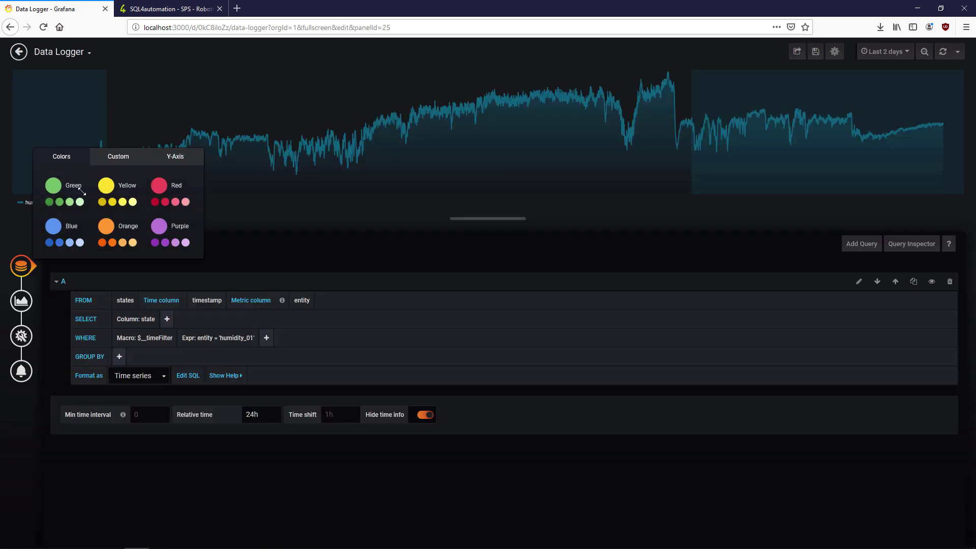
left_click(119, 157)
key("alt+Tab")
double_click(166, 190)
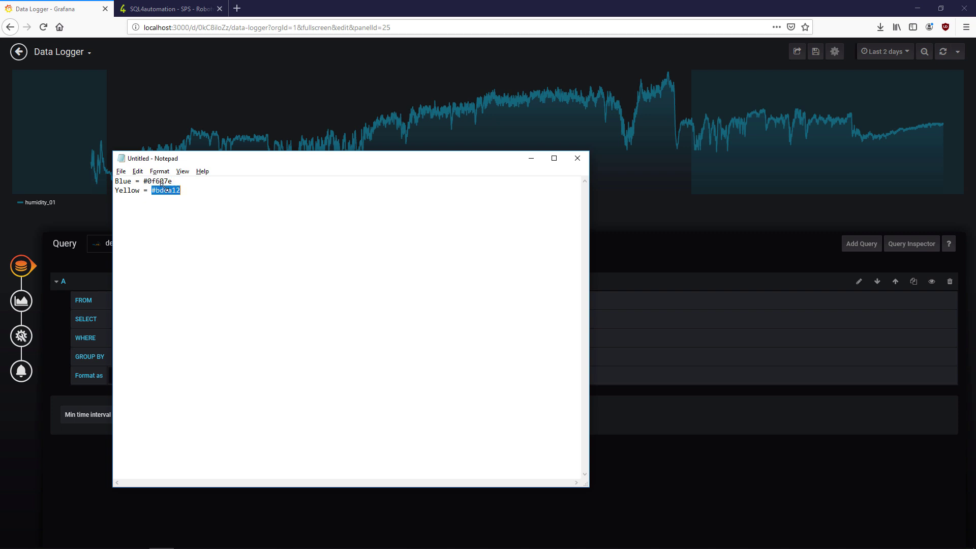
key("alt+Tab")
left_click(120, 156)
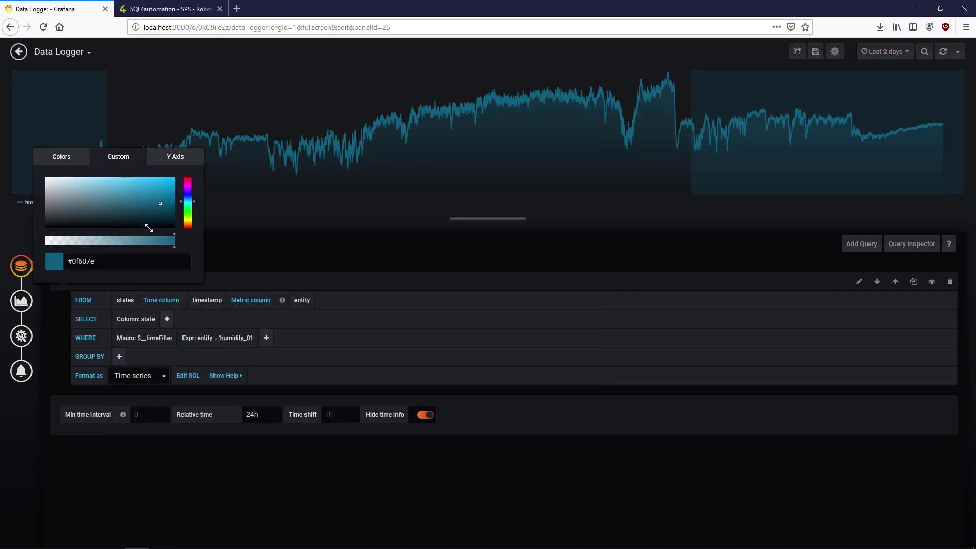
left_click(157, 264)
key("ctrl+a")
key("ctrl+v")
left_click(268, 272)
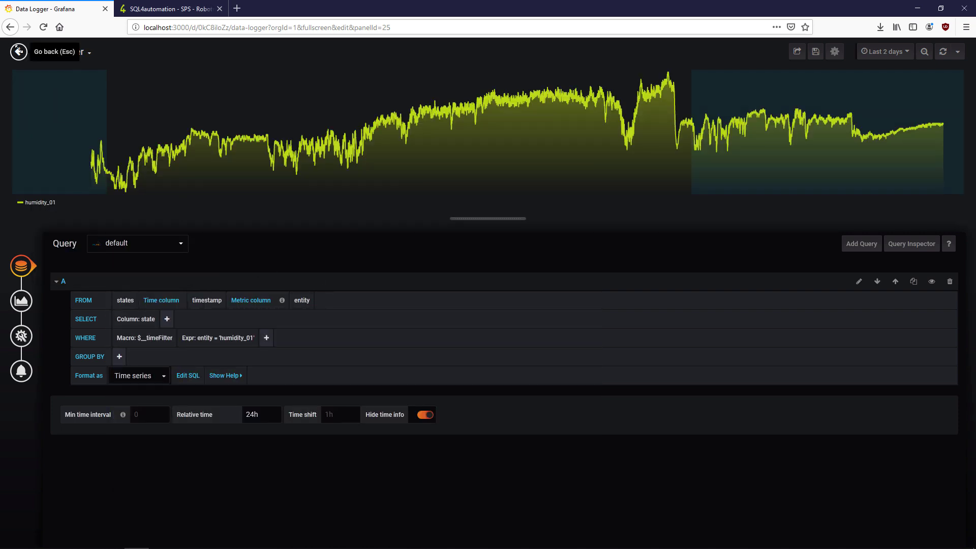
left_click(19, 51)
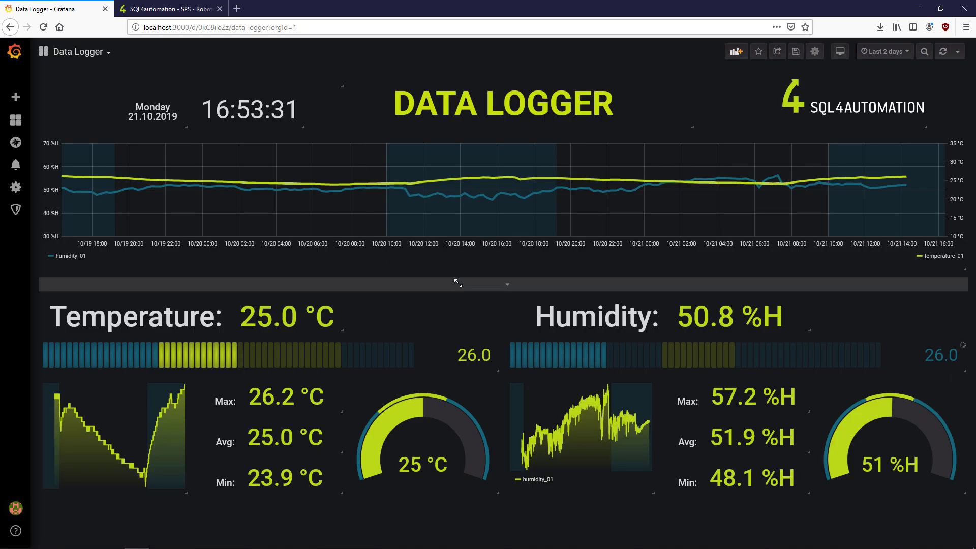
- Refresh the dashboard so the humidity bar gauge reads 52.2, then set the range to Last 7 days
key("e")
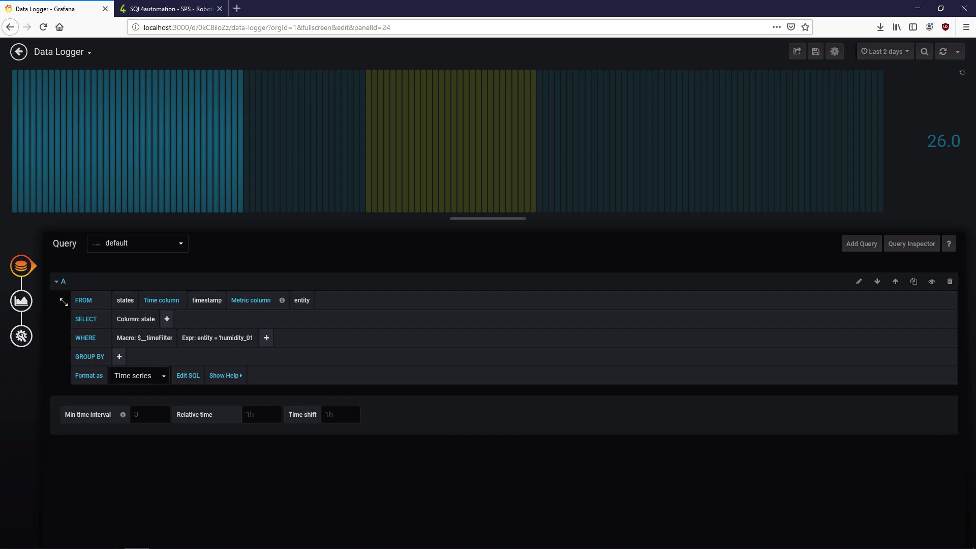
left_click(21, 300)
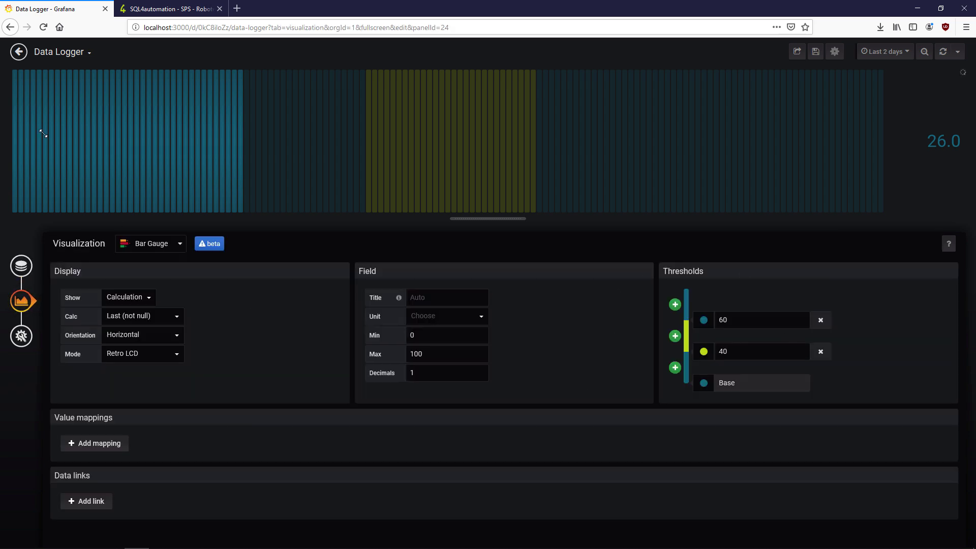
left_click(19, 51)
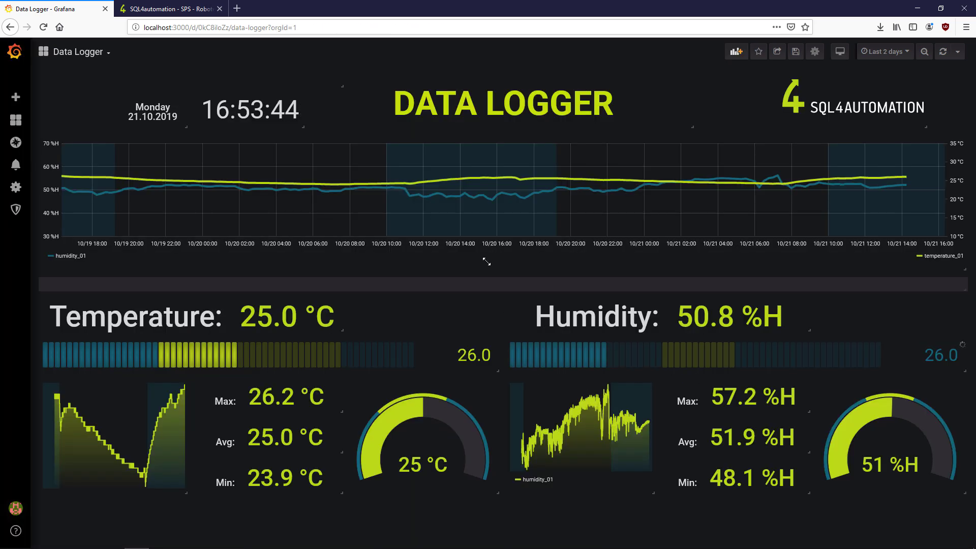
left_click(943, 51)
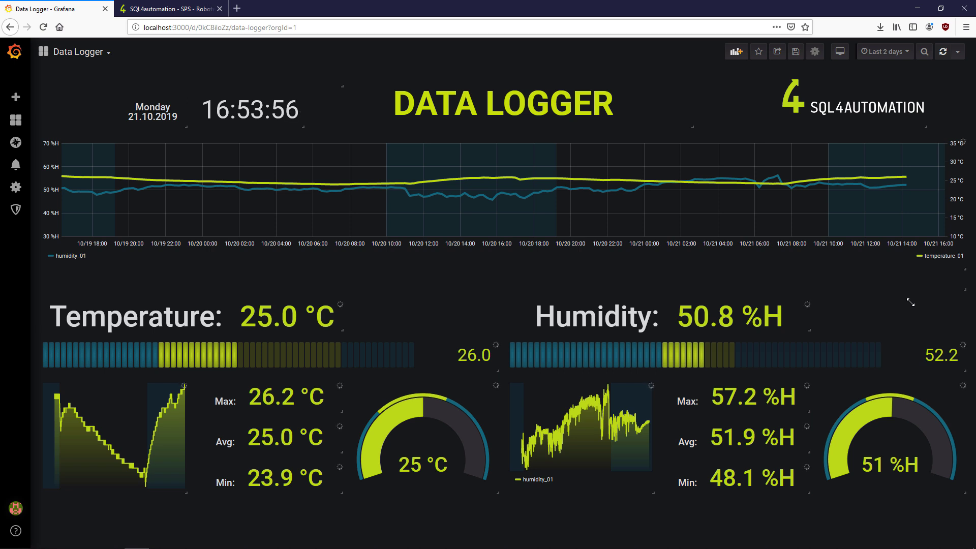
left_click(885, 52)
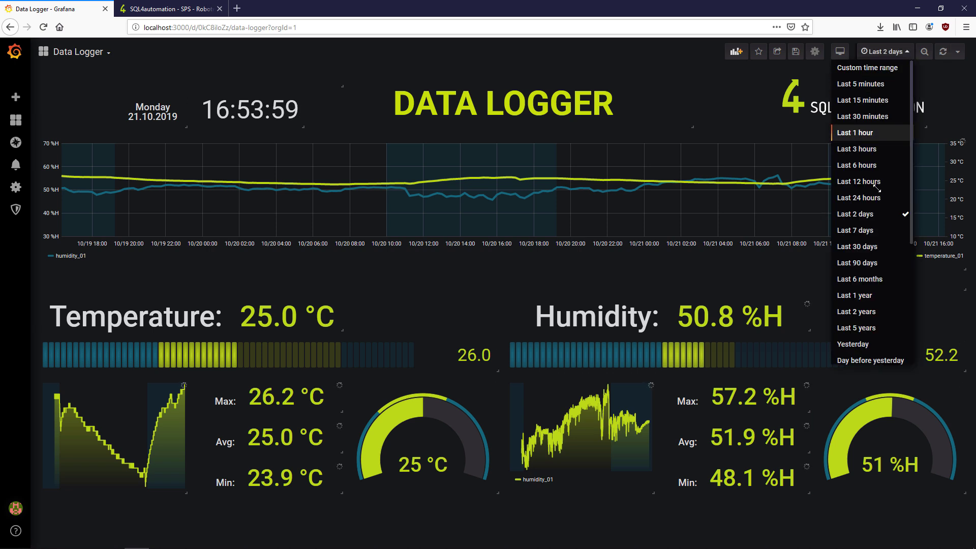
left_click(873, 231)
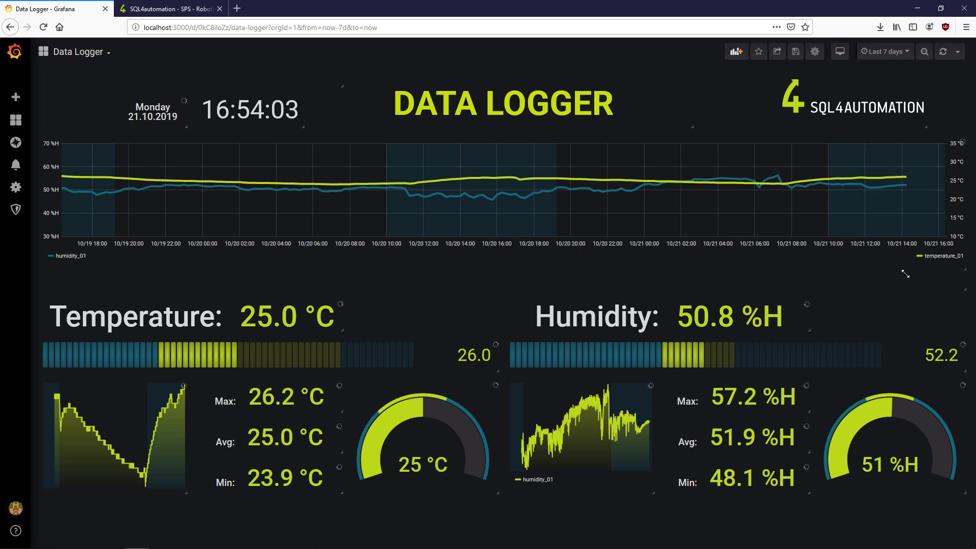